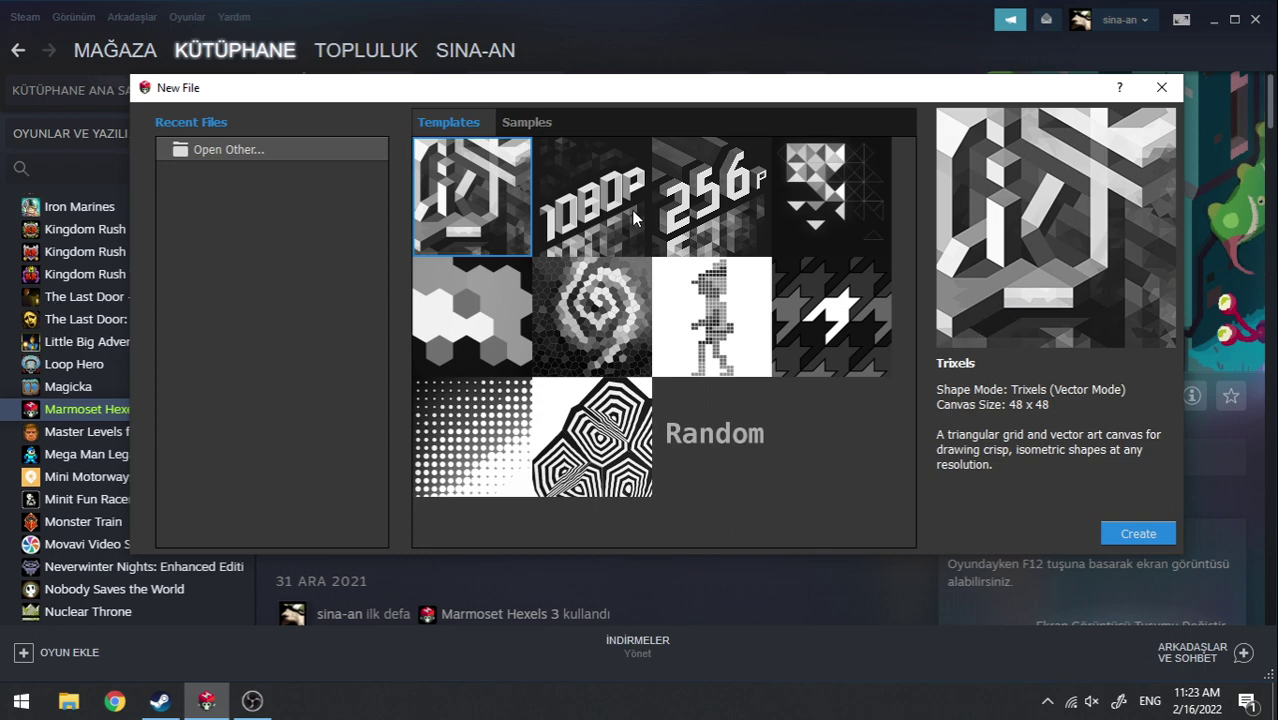
- Examine the previews, shape modes and canvas sizes of the available document templates
click(600, 213)
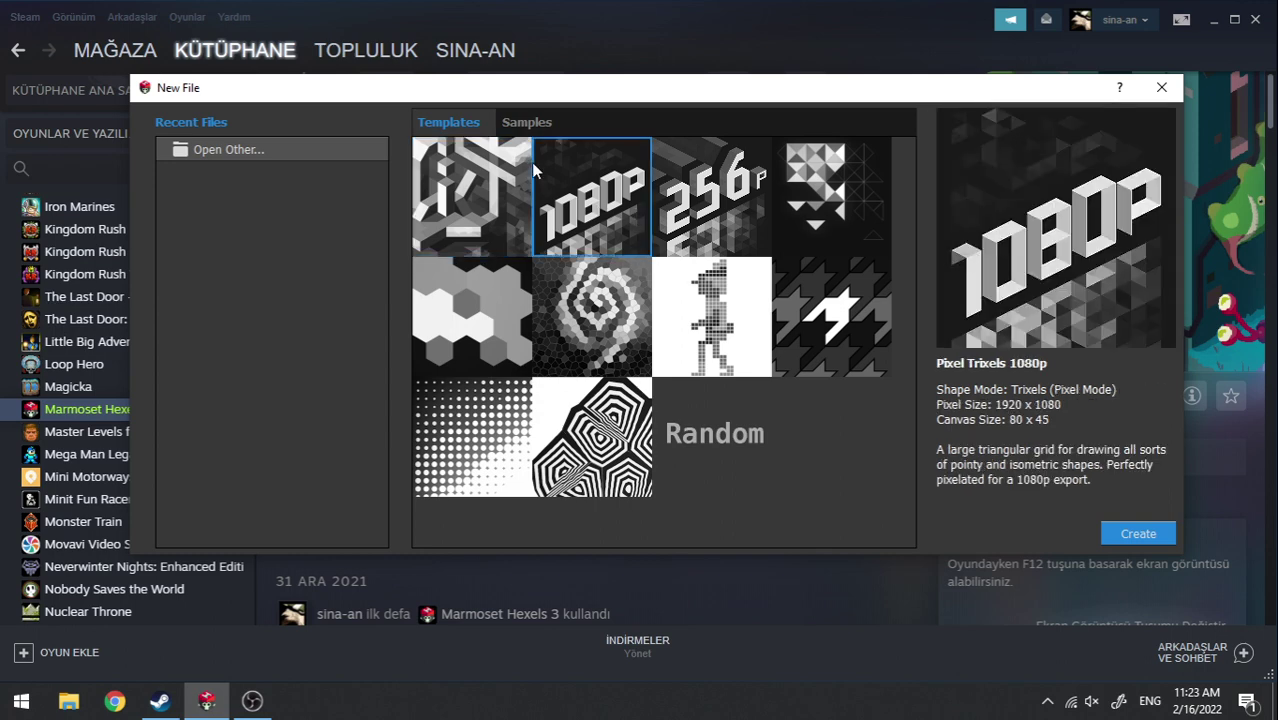
click(460, 165)
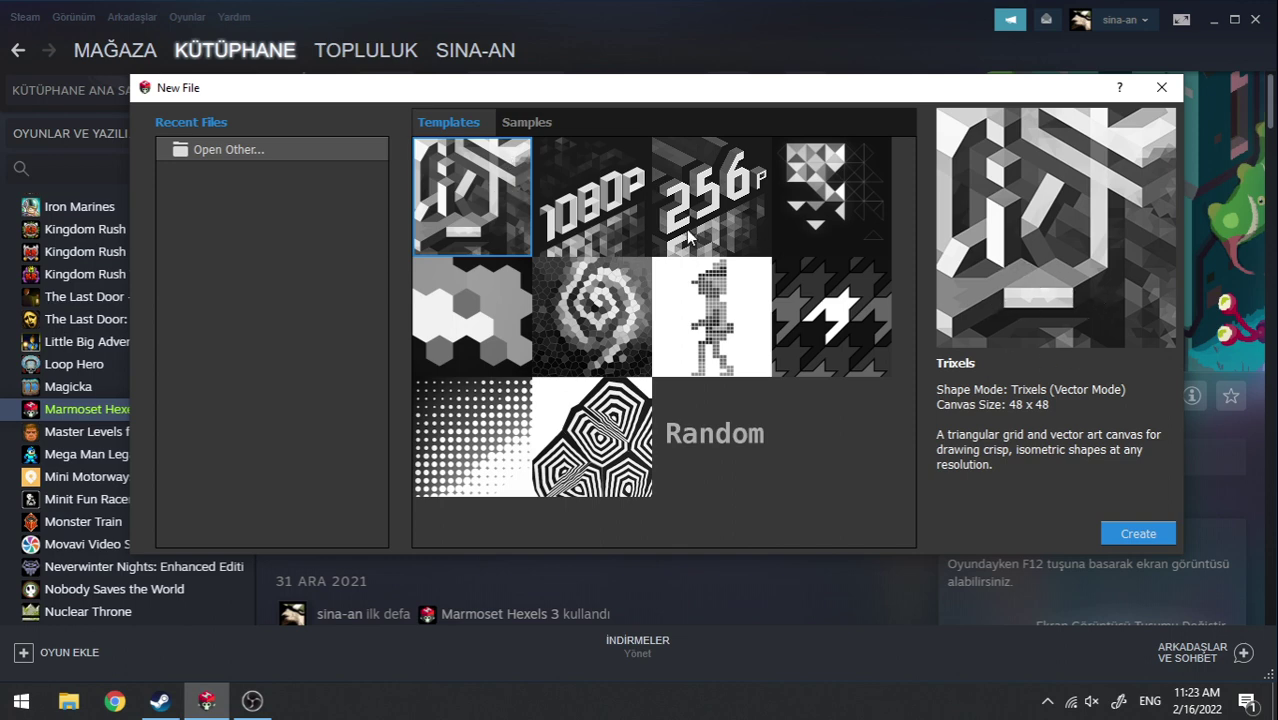
click(602, 208)
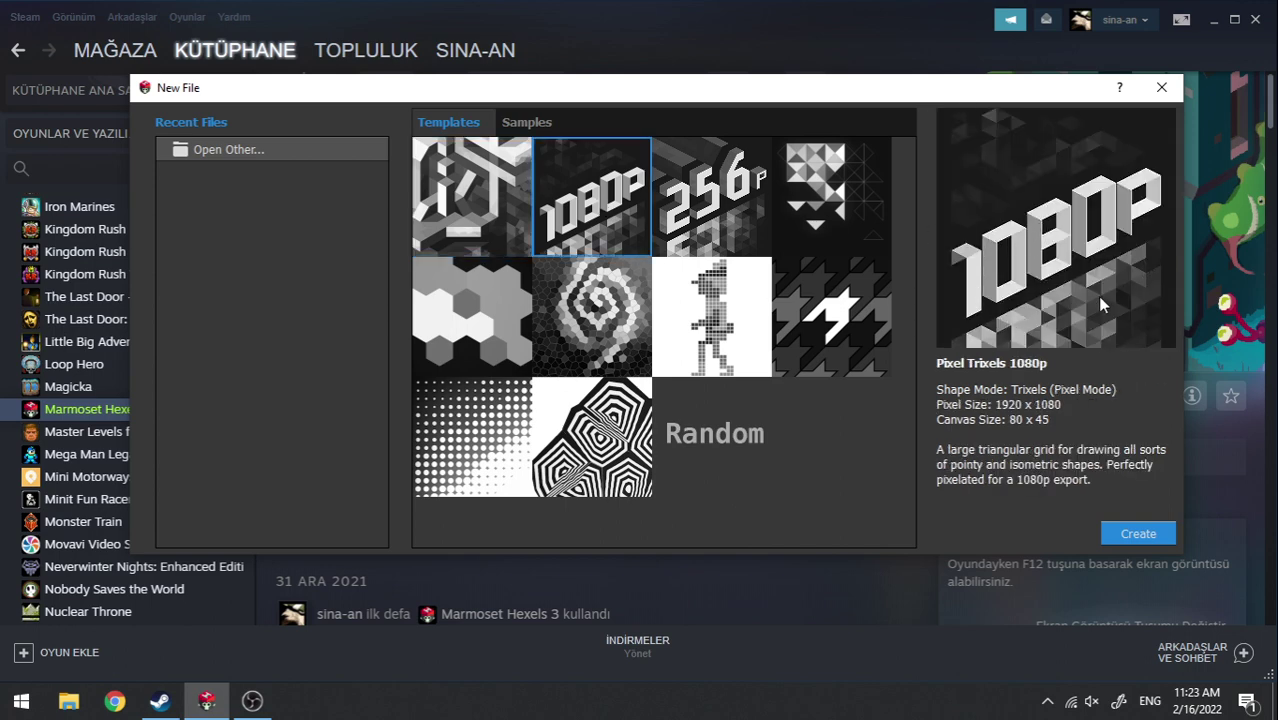
click(712, 206)
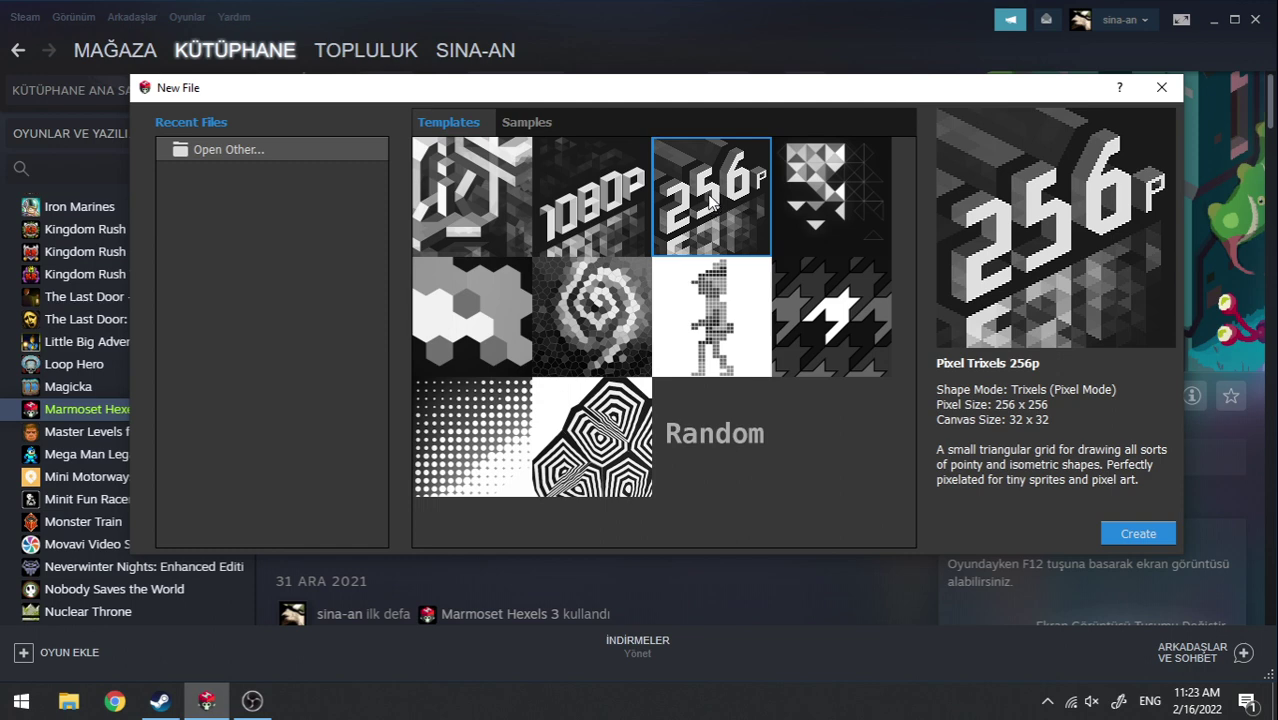
click(840, 229)
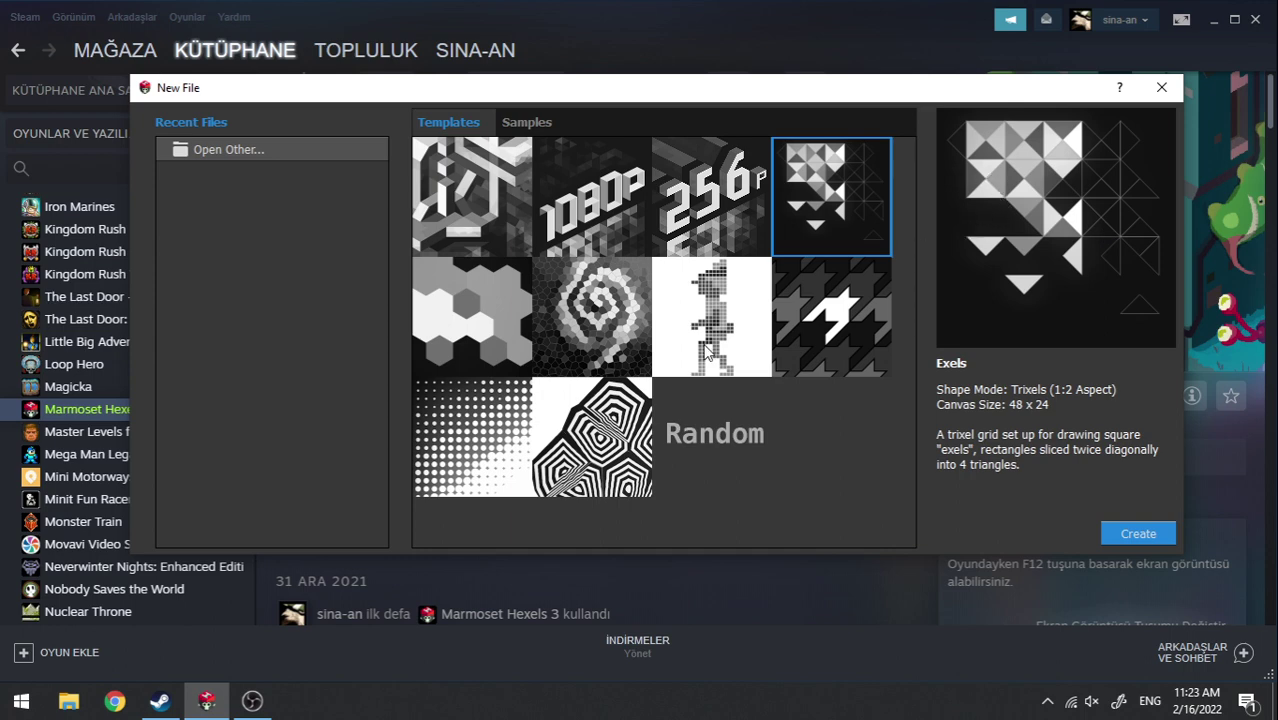
click(463, 216)
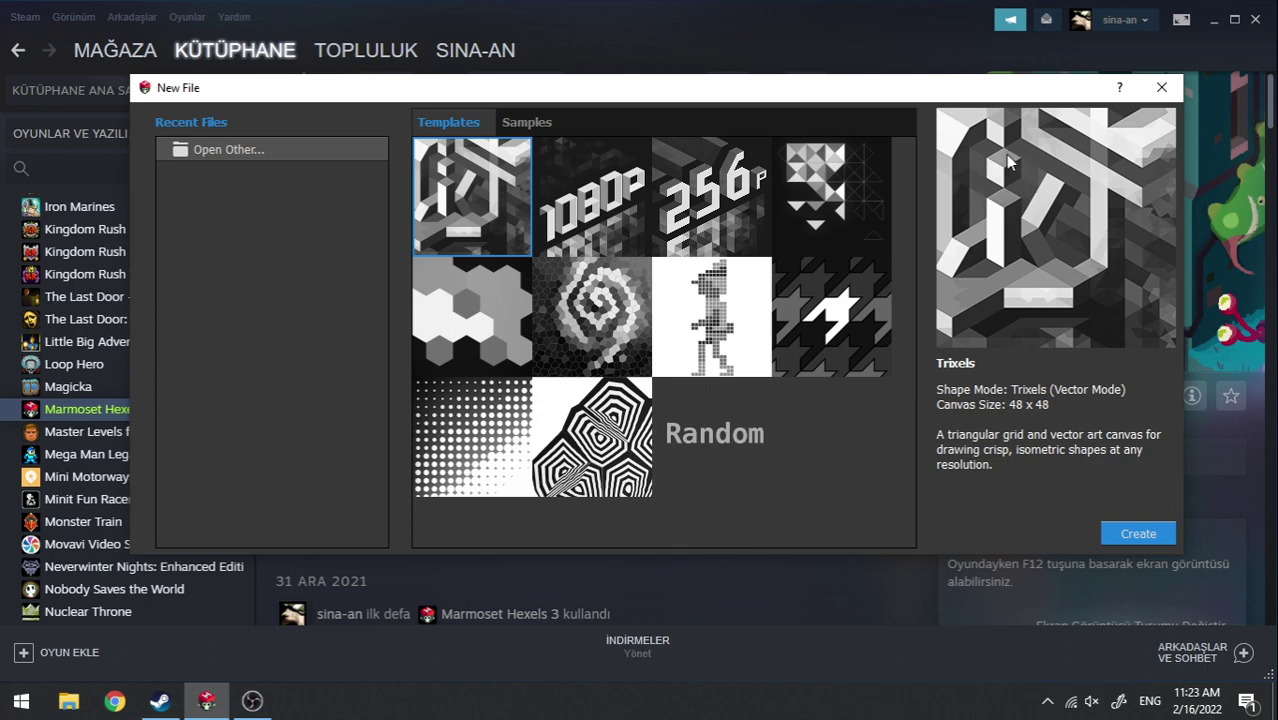
click(505, 320)
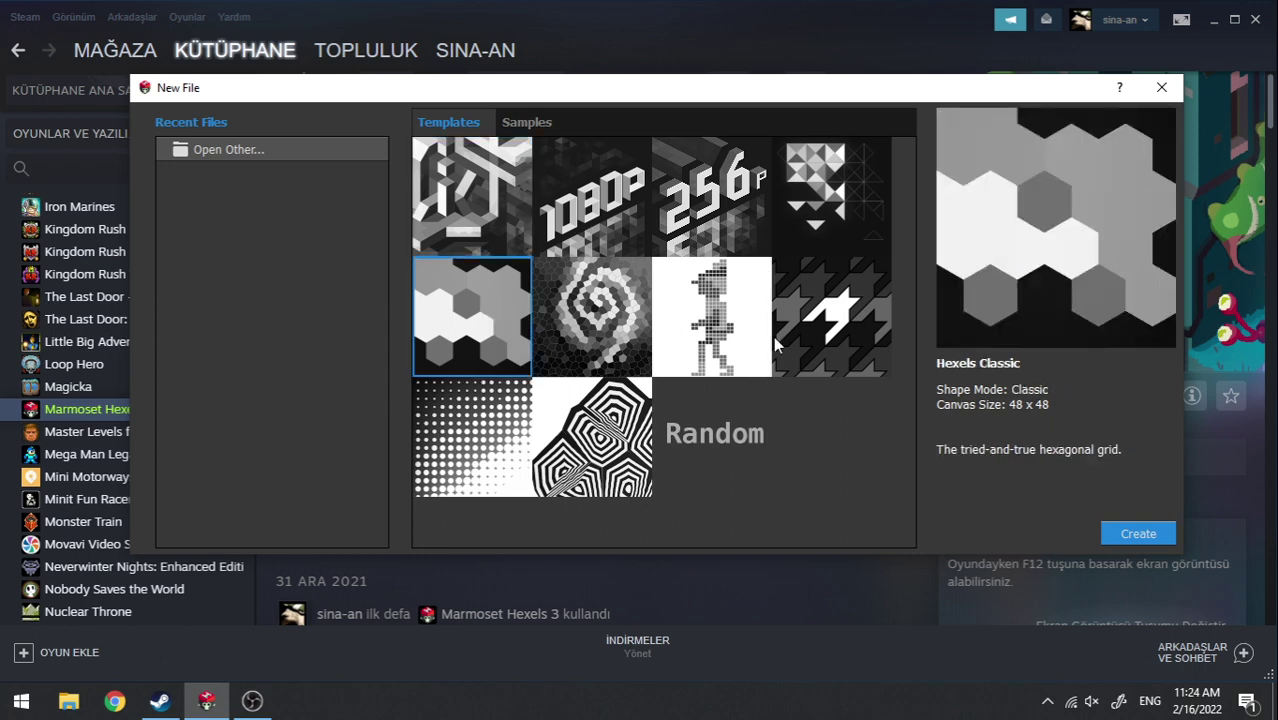
click(587, 312)
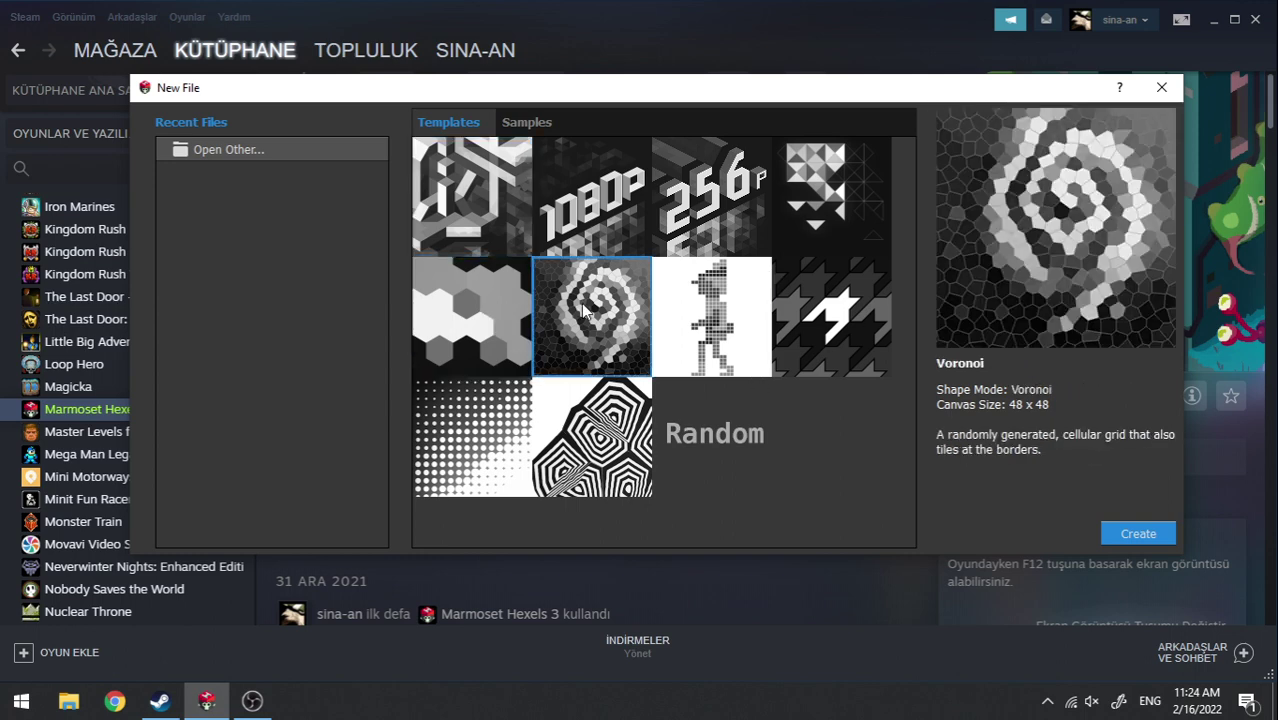
click(695, 328)
click(812, 322)
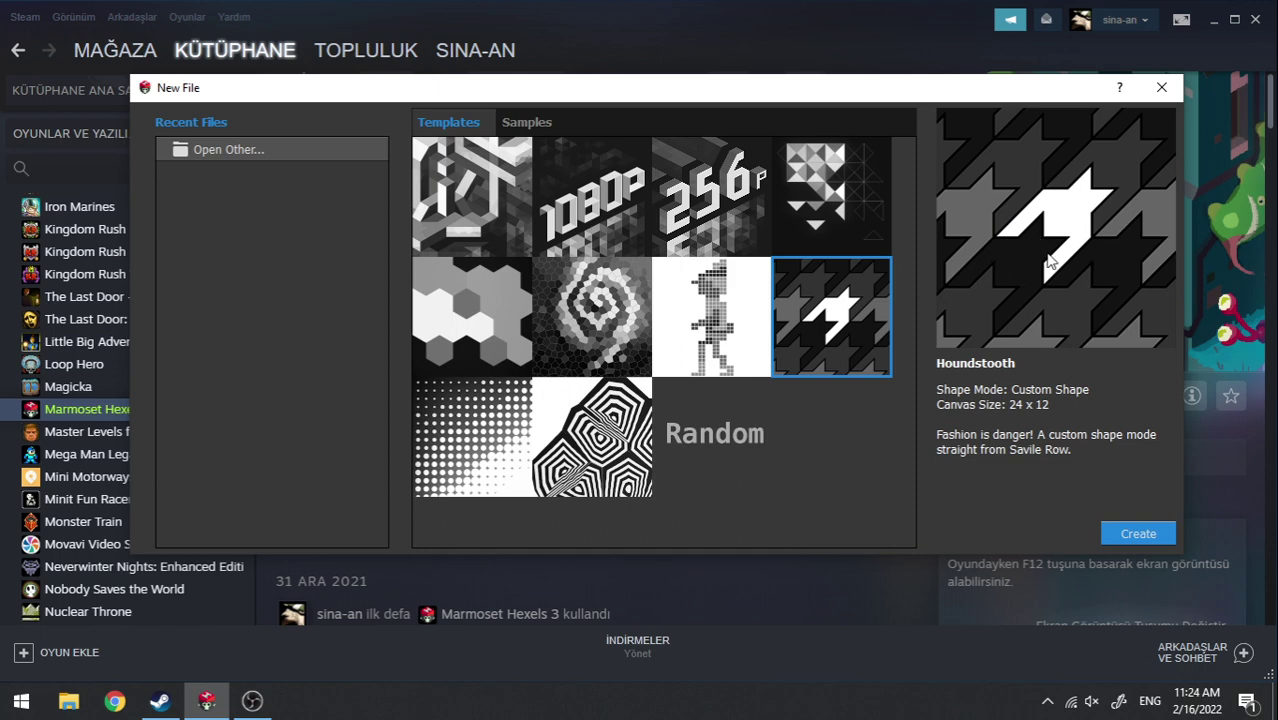
click(486, 452)
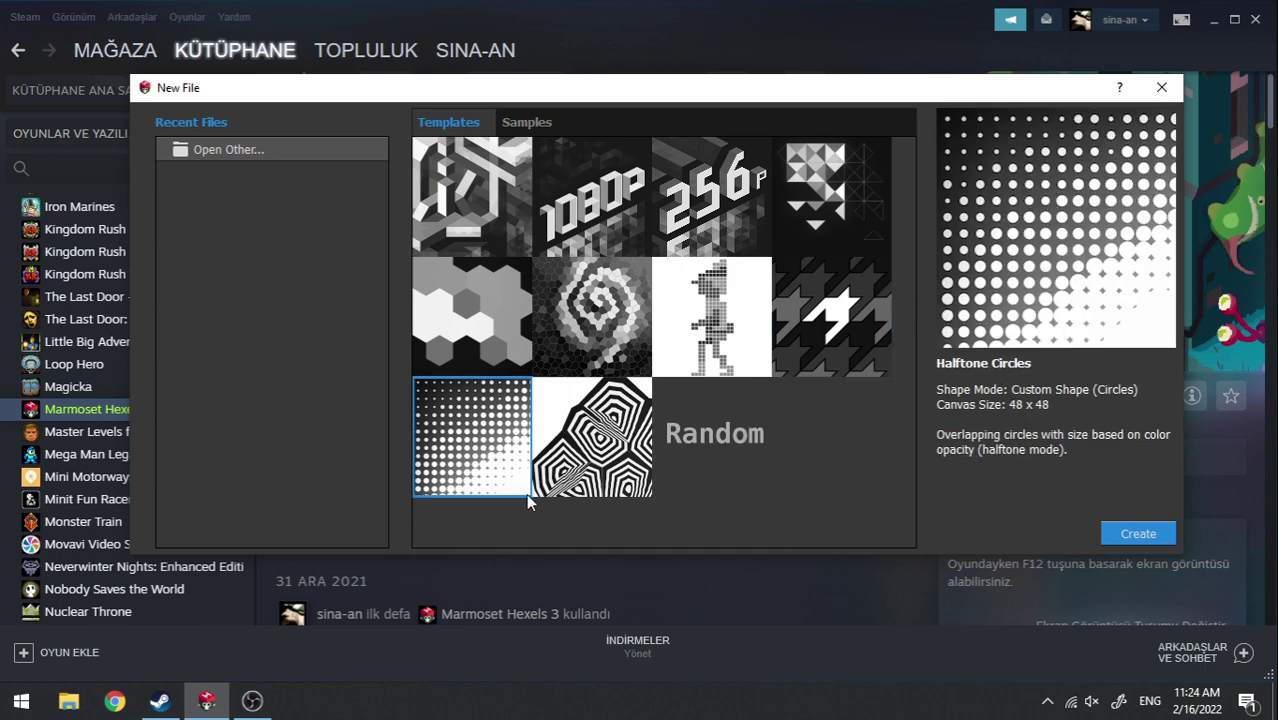
click(575, 450)
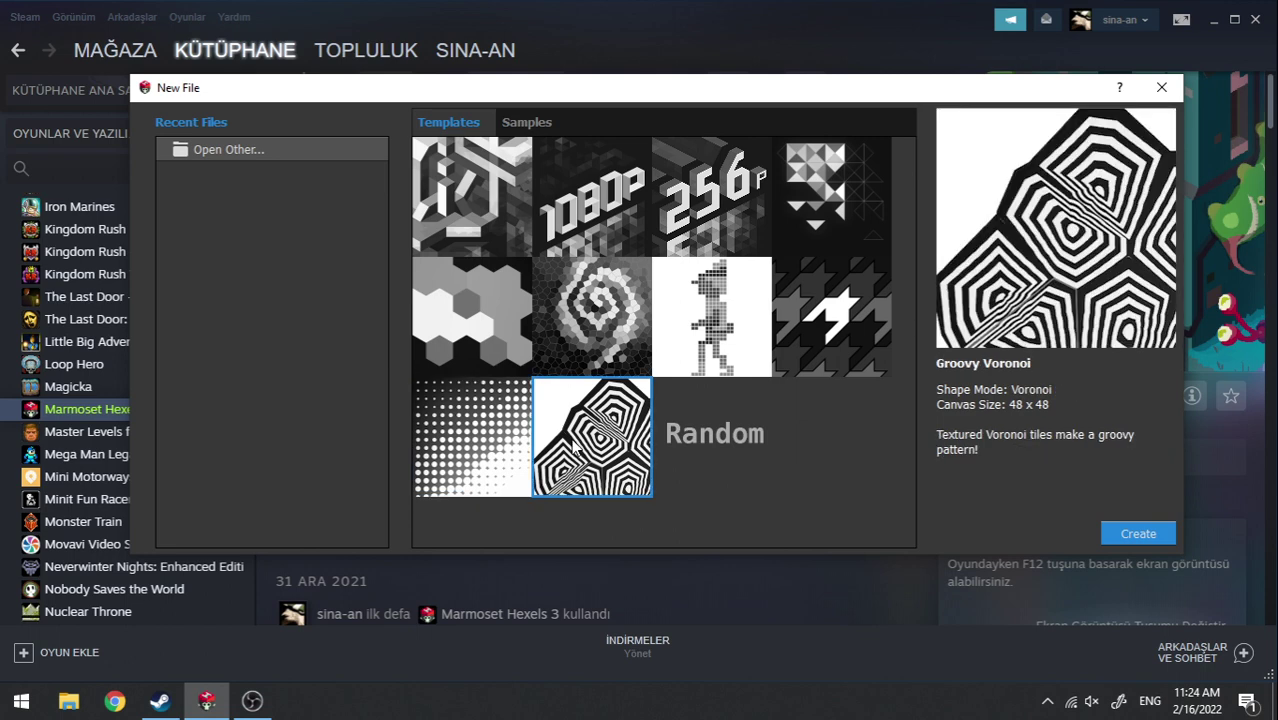
- Create a new document from the Trixels template with a 48 x 48 vector canvas
click(450, 185)
click(1140, 534)
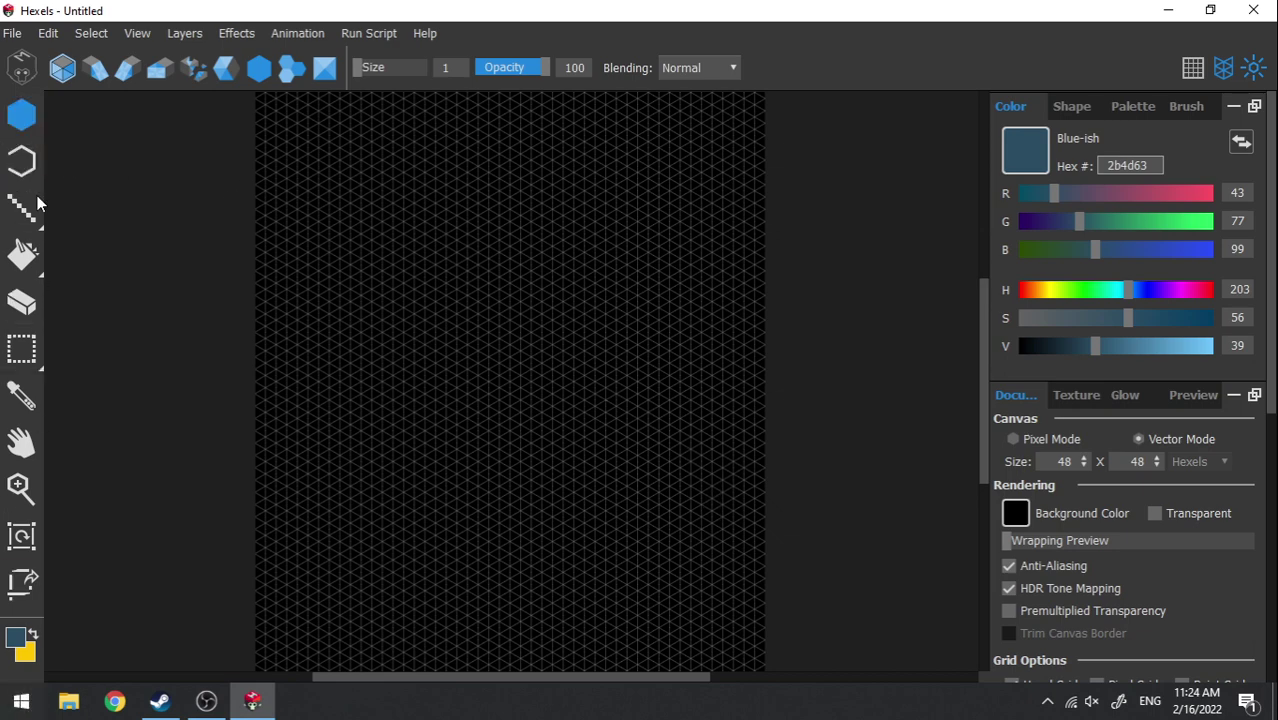
- Paint a looping freehand stroke in dark blue 2b4d63 across the upper canvas and switch to the outline tool
mouse_move(288, 240)
mouse_down()
mouse_move(579, 274)
mouse_move(622, 382)
mouse_up()
click(9, 163)
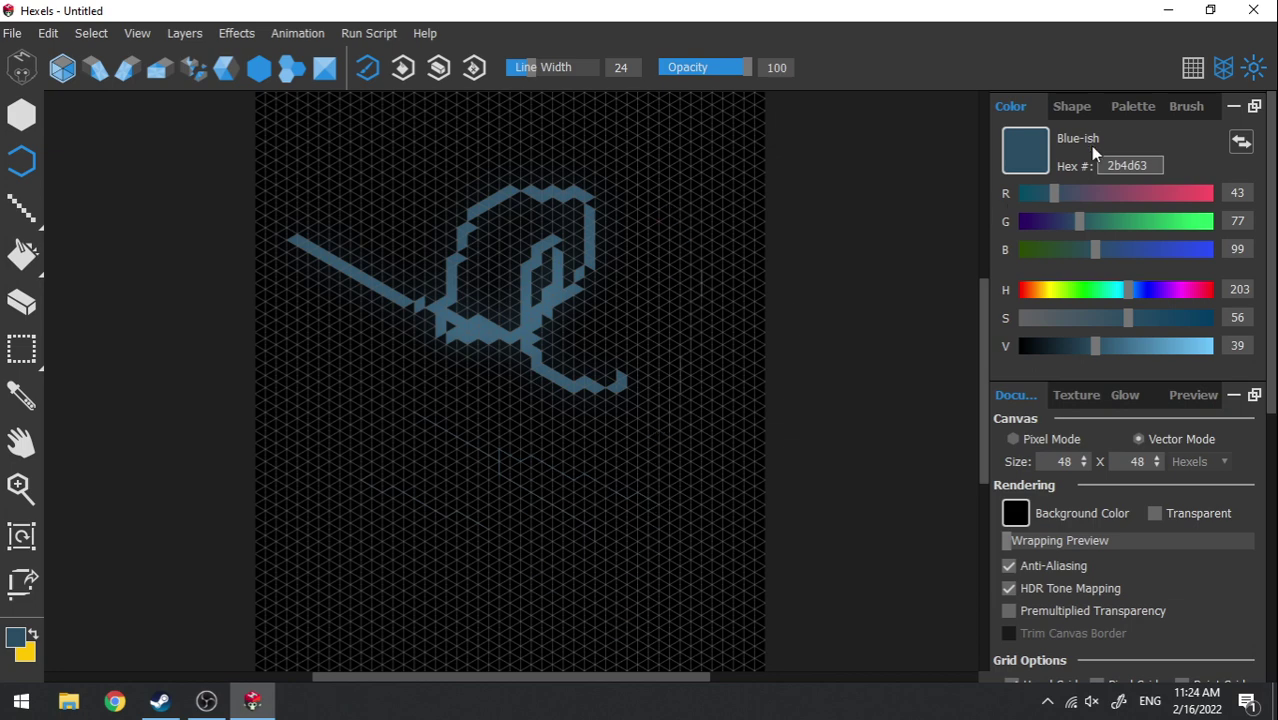
- Hide the triangular grid on the canvas
click(1227, 72)
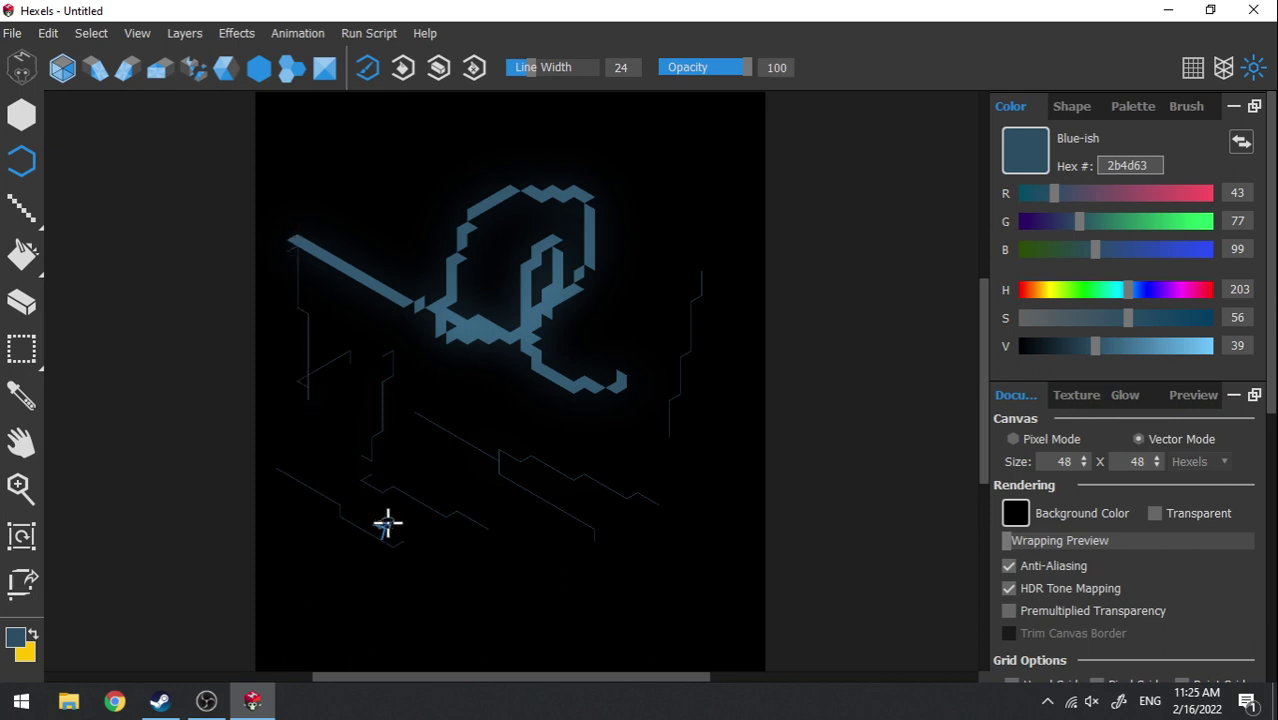
- Paint a roughly vertical freehand stroke and two long crossing straight lines in dark blue
click(22, 115)
drag(366, 195, 357, 414)
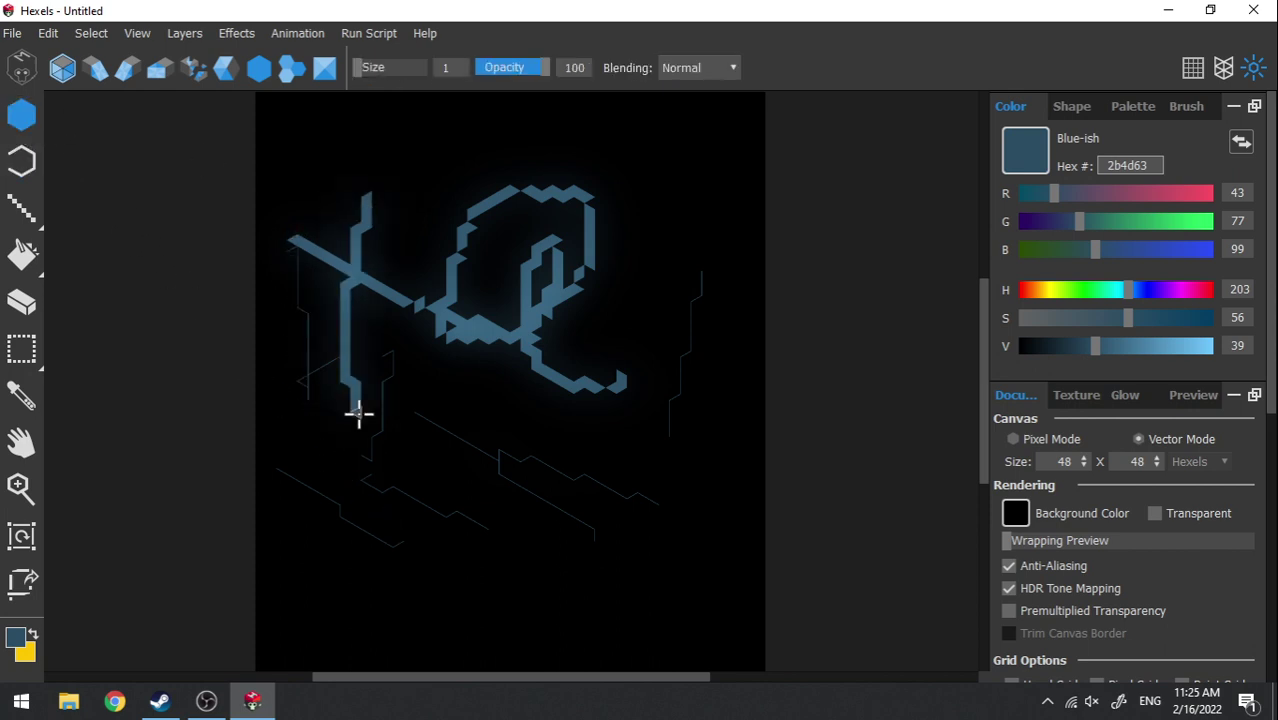
click(22, 207)
mouse_move(345, 170)
mouse_down()
mouse_move(331, 243)
mouse_move(337, 588)
mouse_move(437, 614)
mouse_up()
drag(300, 615, 708, 350)
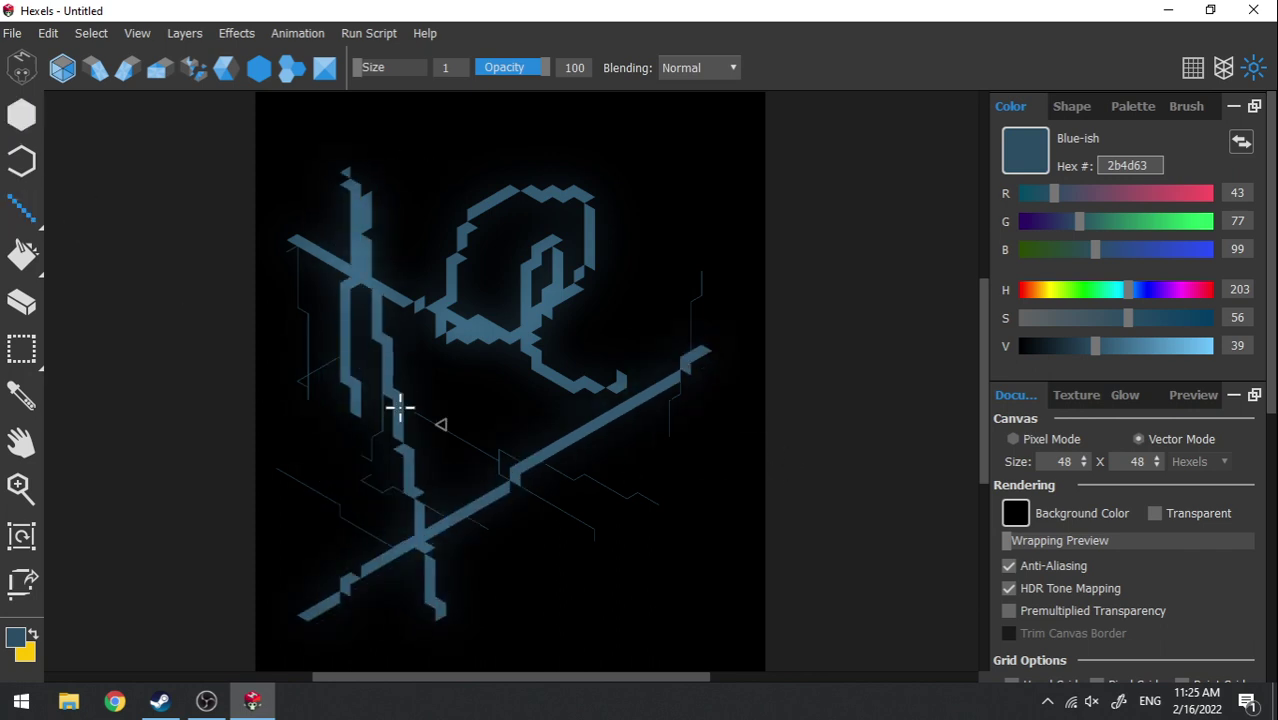
- Draw two crossing straight lines in light blue with colour value 94, and compare the artwork with glow off and on
click(1198, 350)
drag(437, 158, 590, 420)
mouse_move(266, 467)
mouse_down()
mouse_move(468, 344)
mouse_move(722, 253)
mouse_up()
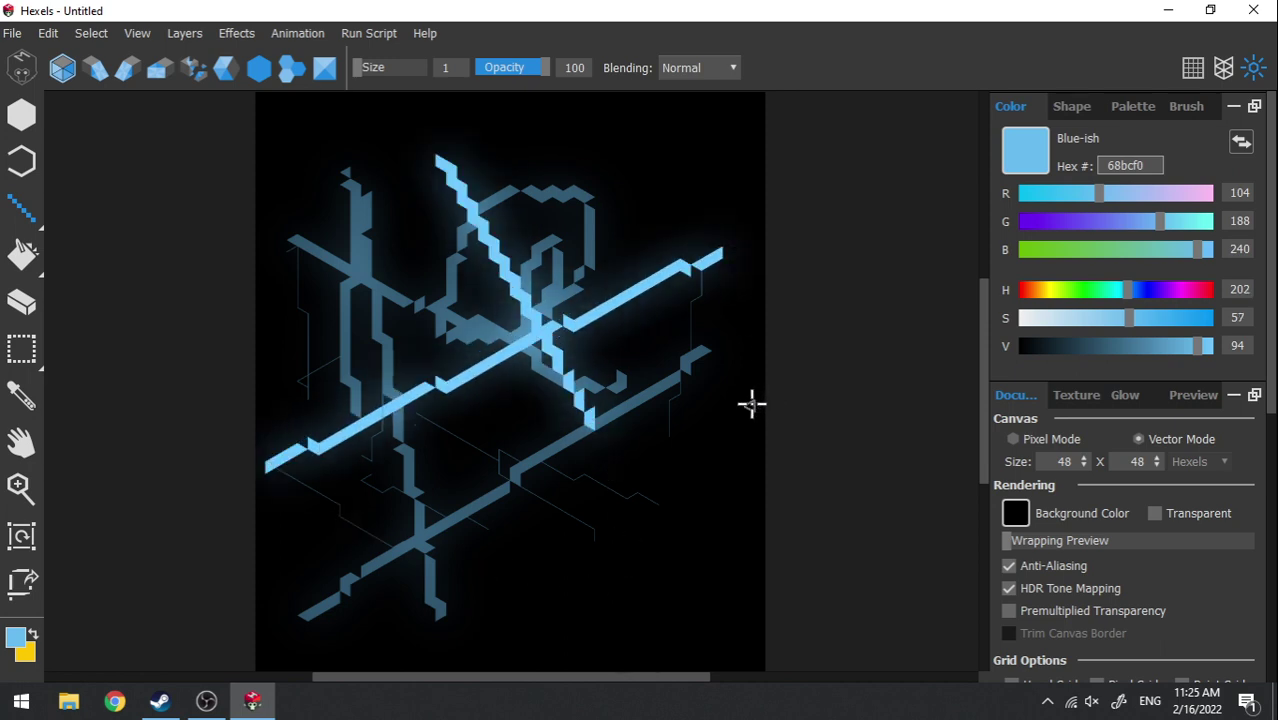
click(1262, 72)
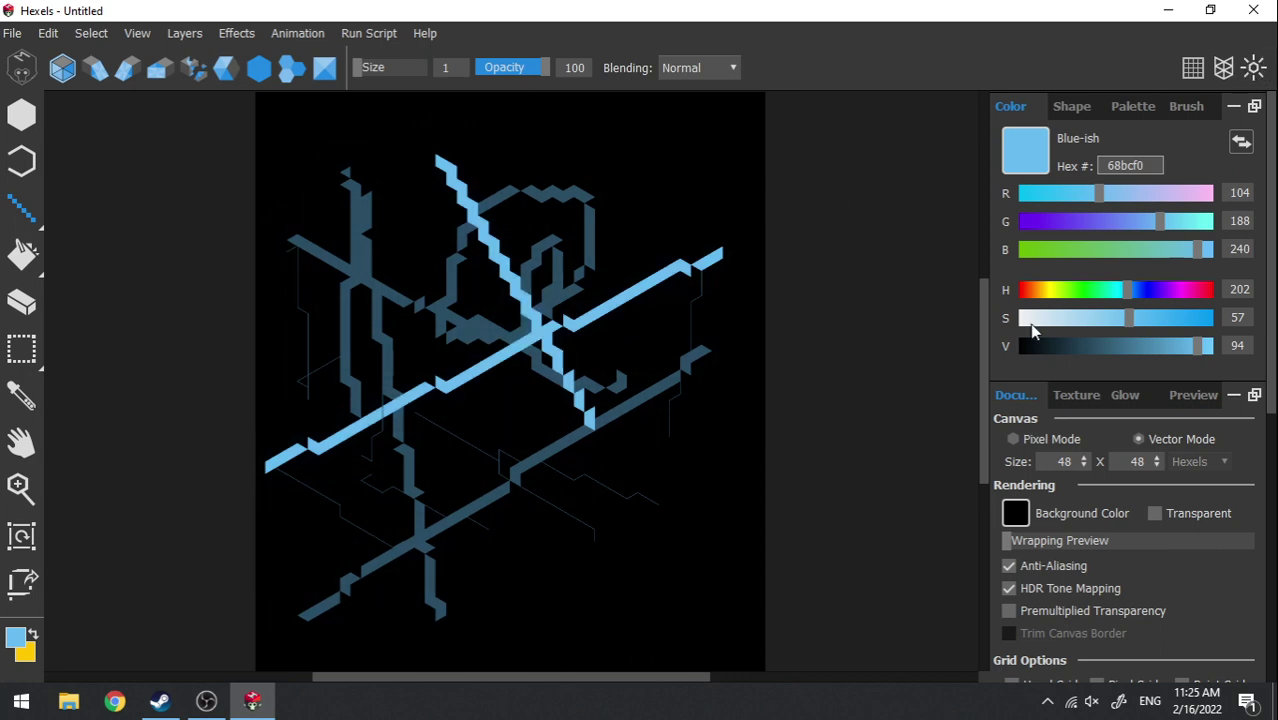
click(1251, 74)
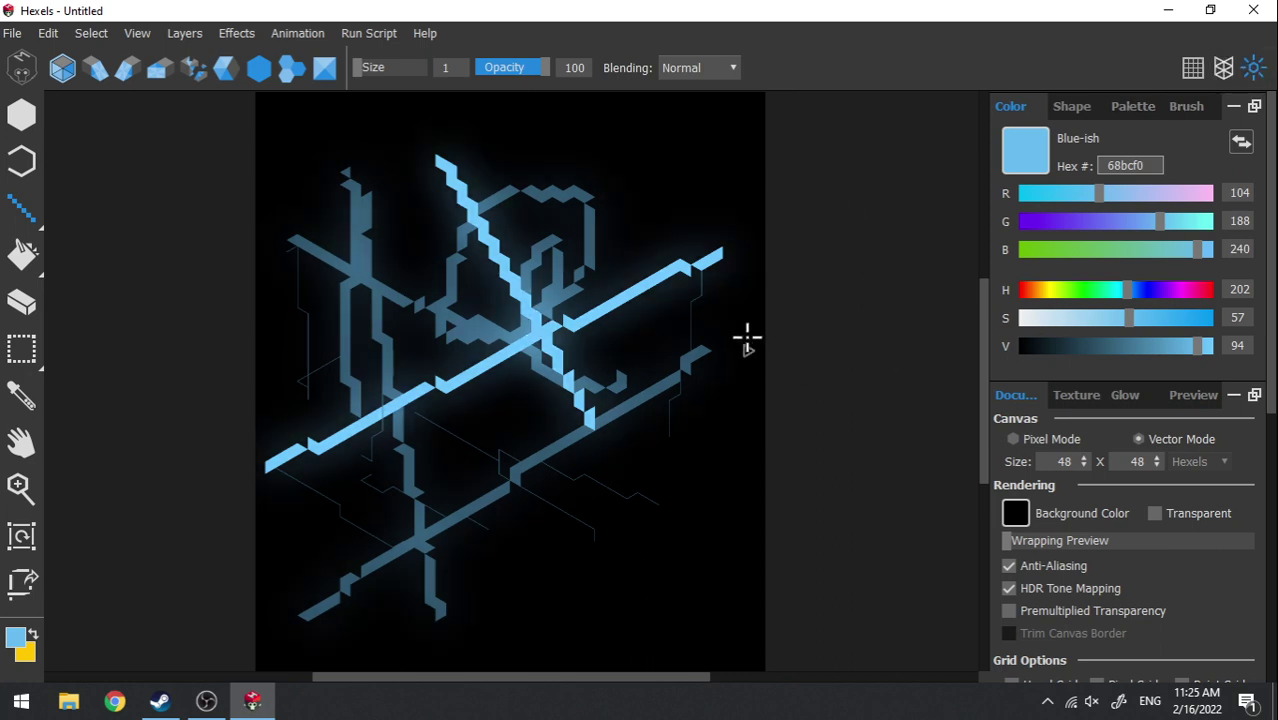
- Draw a steep straight line in white f0f0f0 and a longer one in yellow f0f000
click(1027, 320)
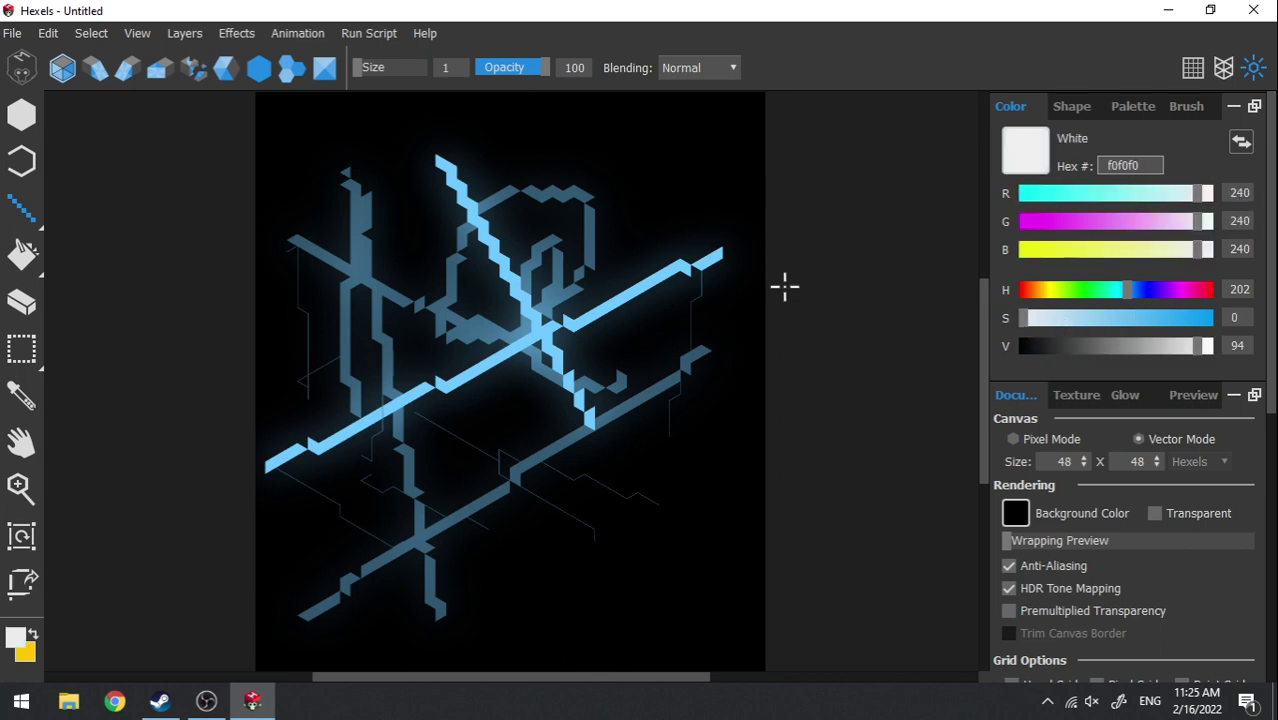
mouse_move(586, 183)
mouse_down()
mouse_move(662, 371)
mouse_move(686, 485)
mouse_up()
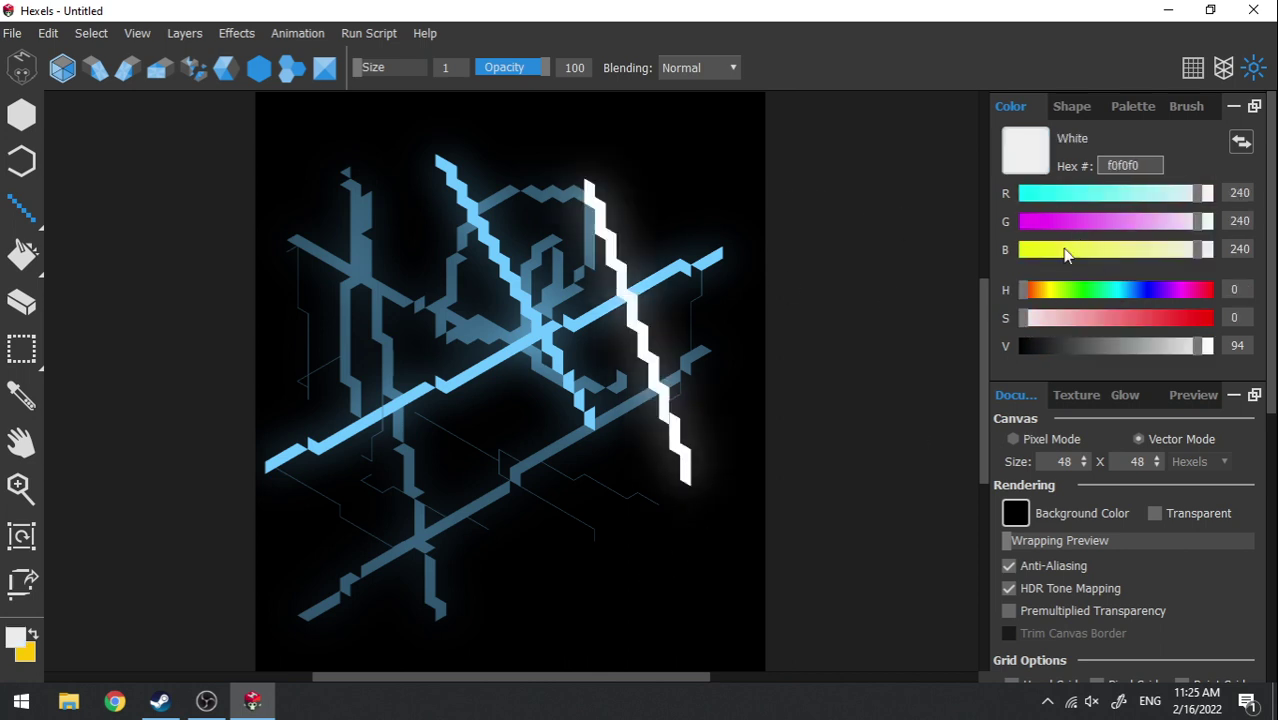
drag(1064, 250, 1022, 250)
drag(333, 166, 536, 662)
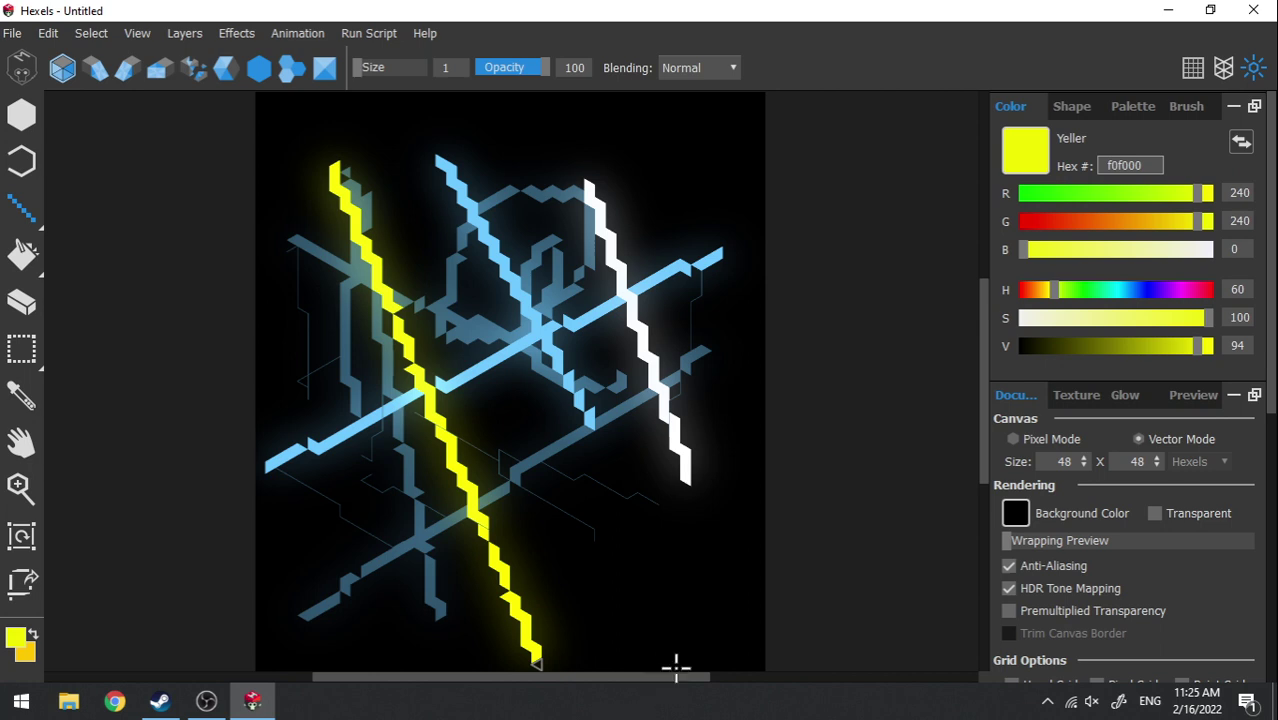
- Compare the coloured lines with the glow effect switched off and on
click(1254, 74)
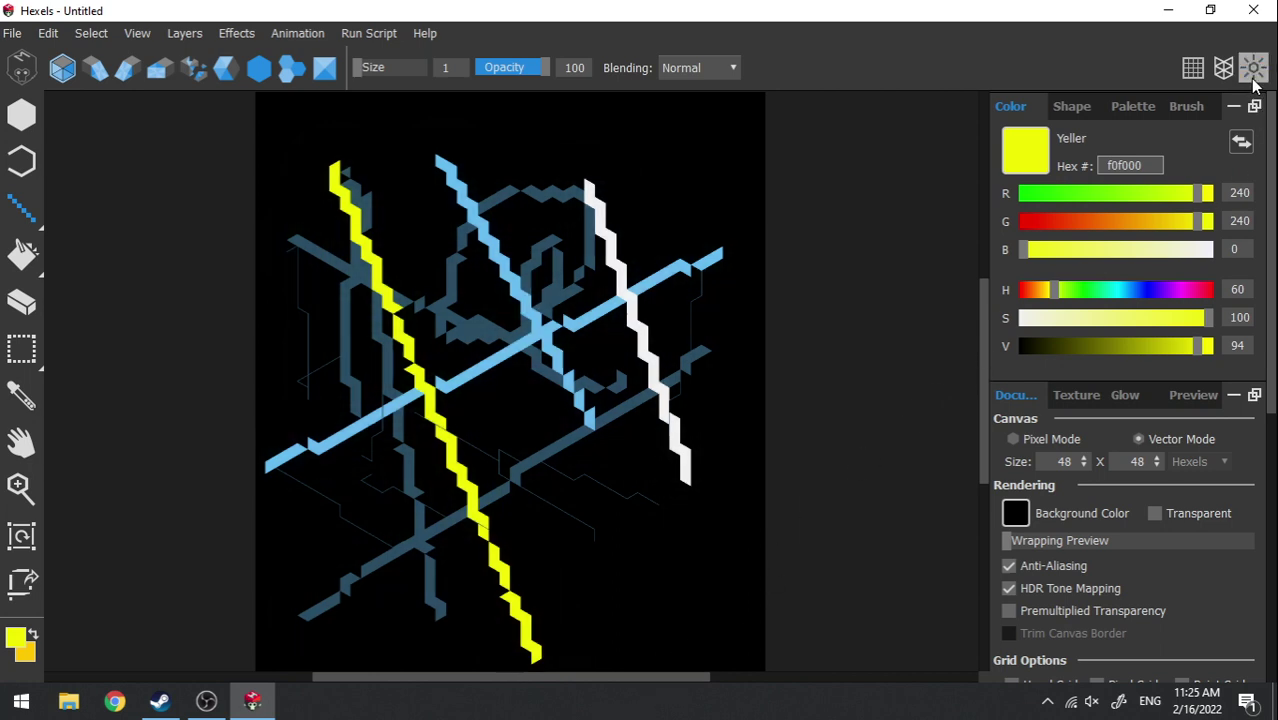
click(1253, 78)
click(1251, 77)
click(1254, 78)
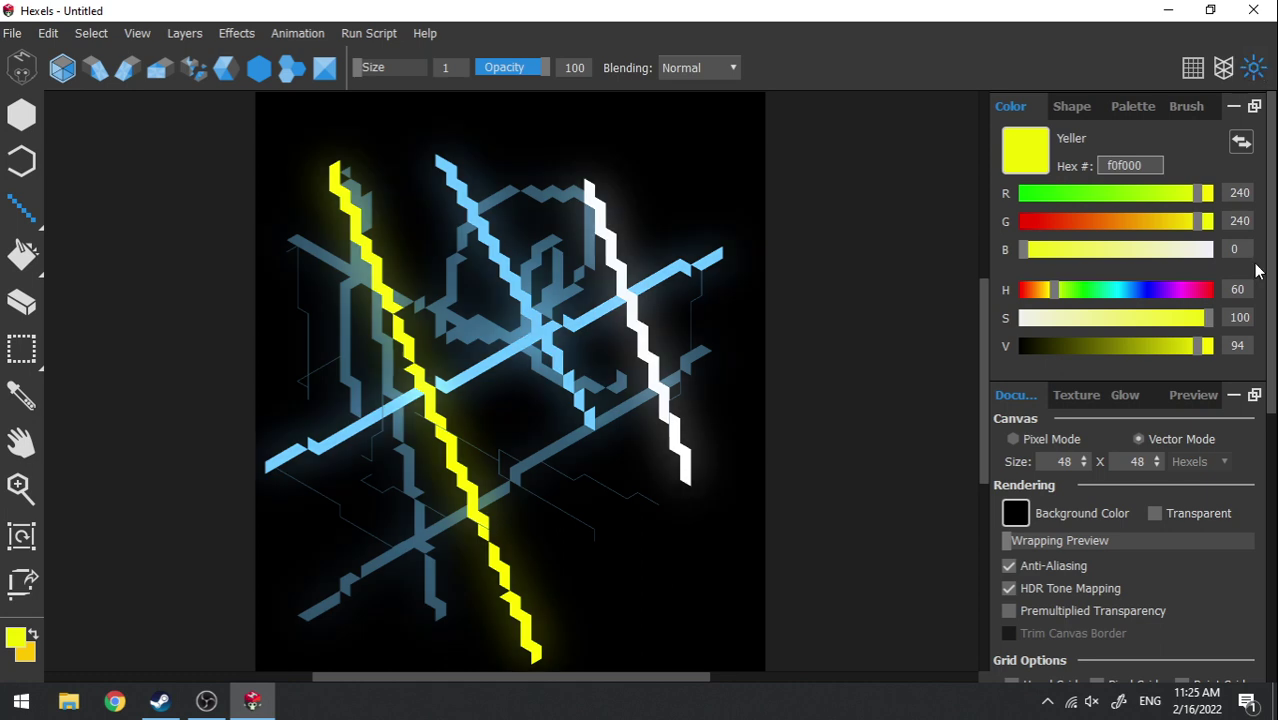
- Undo all test strokes and lines until the canvas is empty
key(ctrl+z)
key(ctrl+z)
key(ctrl+z)
key(ctrl+z)
key(ctrl+z)
key(ctrl+z)
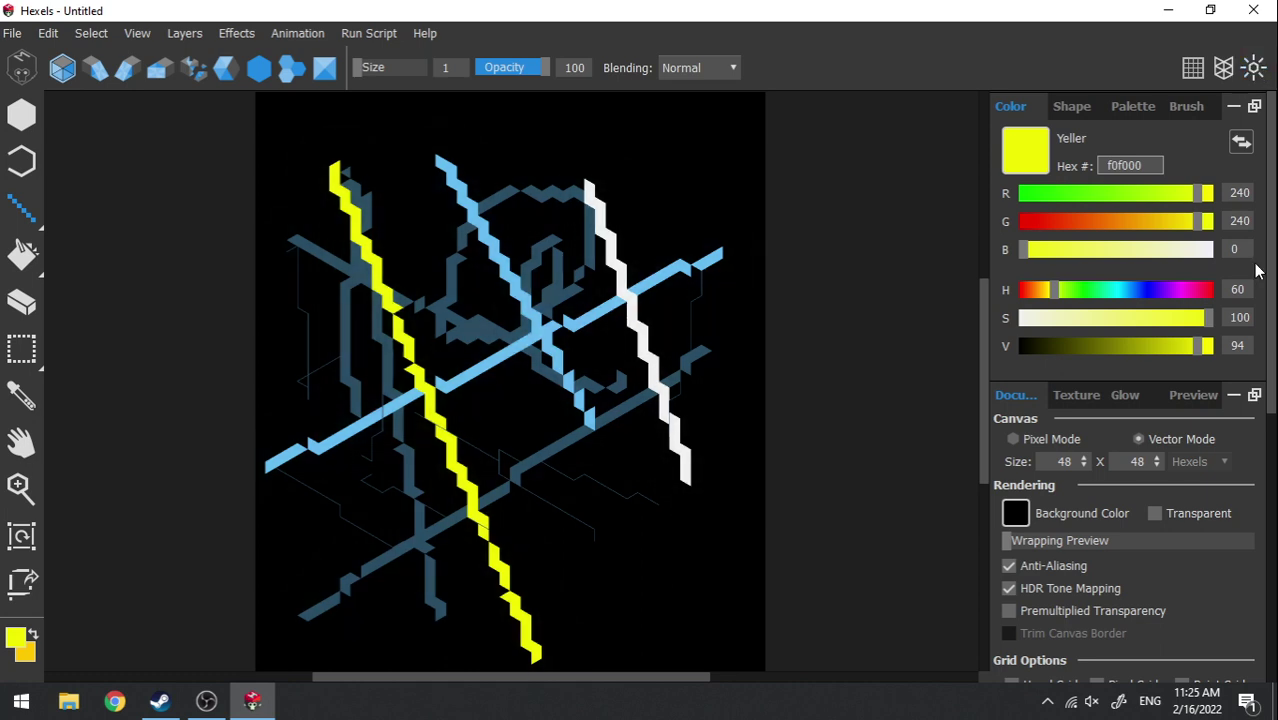
key(ctrl+z)
key(ctrl+z)
key(ctrl+z)
key(ctrl+z)
key(ctrl+z)
key(ctrl+z)
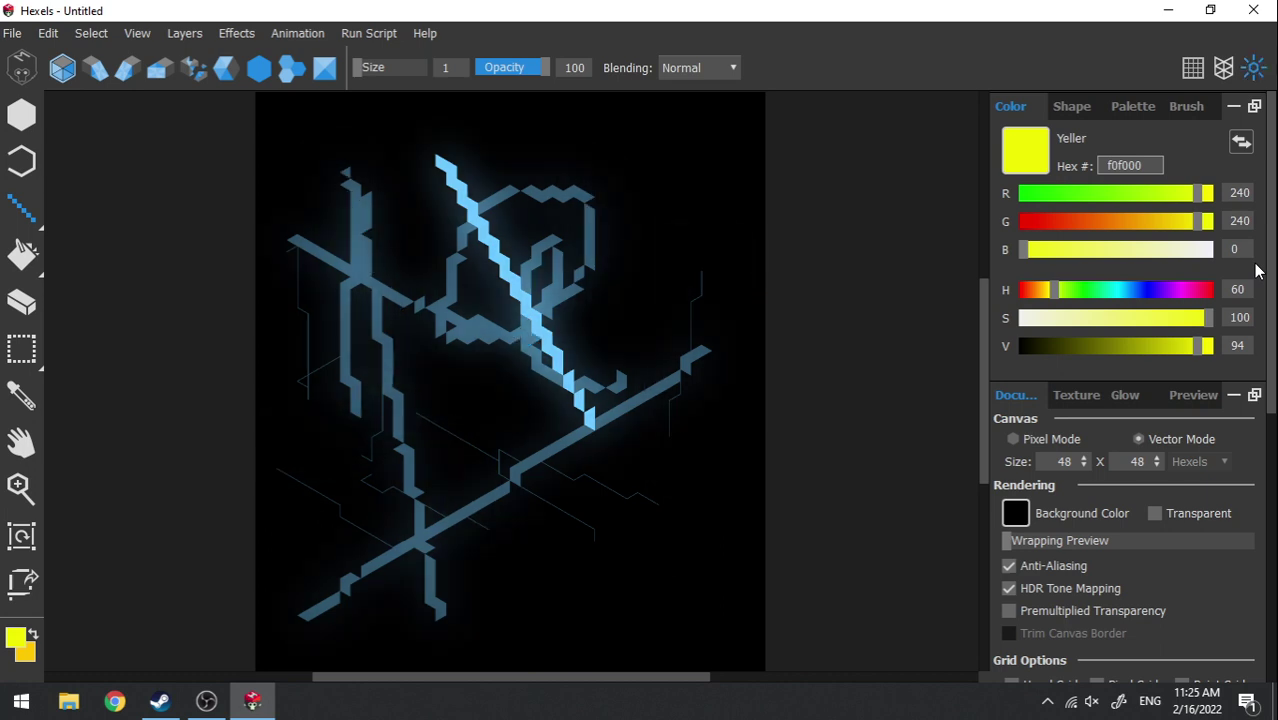
key(ctrl+z)
key(ctrl+z)
key(ctrl+z)
key(ctrl+z)
key(ctrl+z)
key(ctrl+z)
key(ctrl+z)
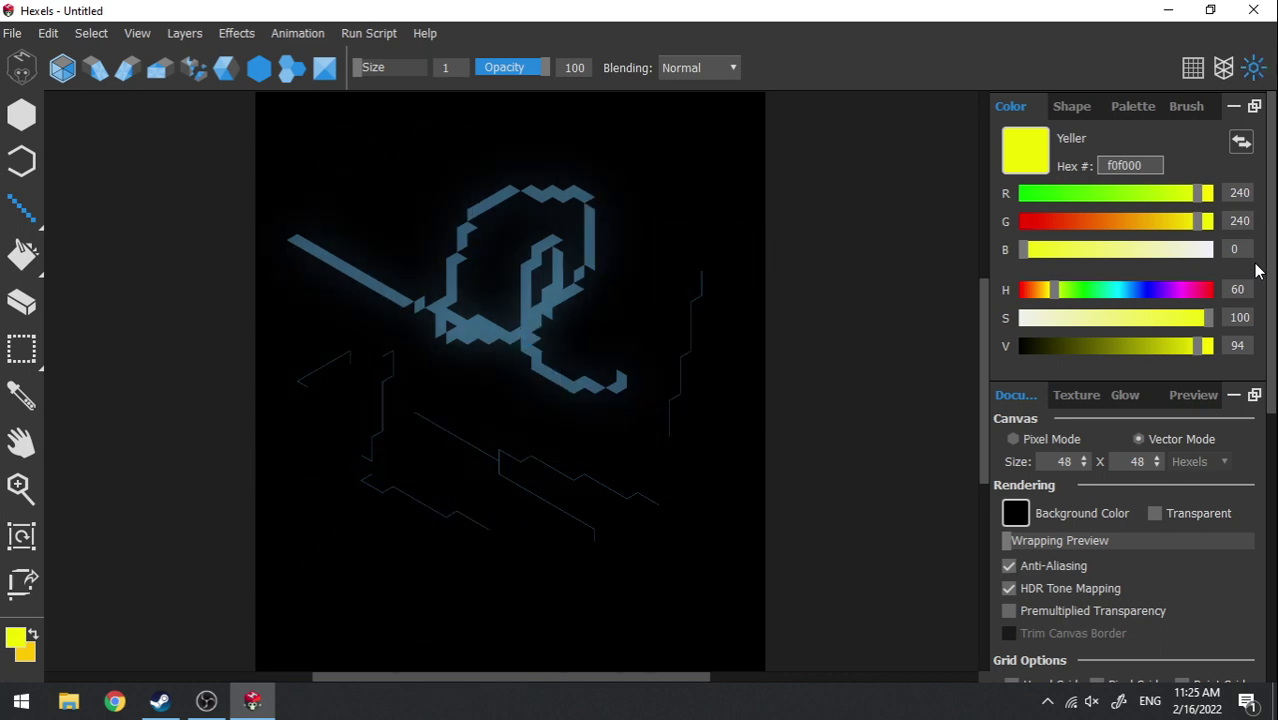
key(ctrl+z)
key(ctrl+z)
key(ctrl+z)
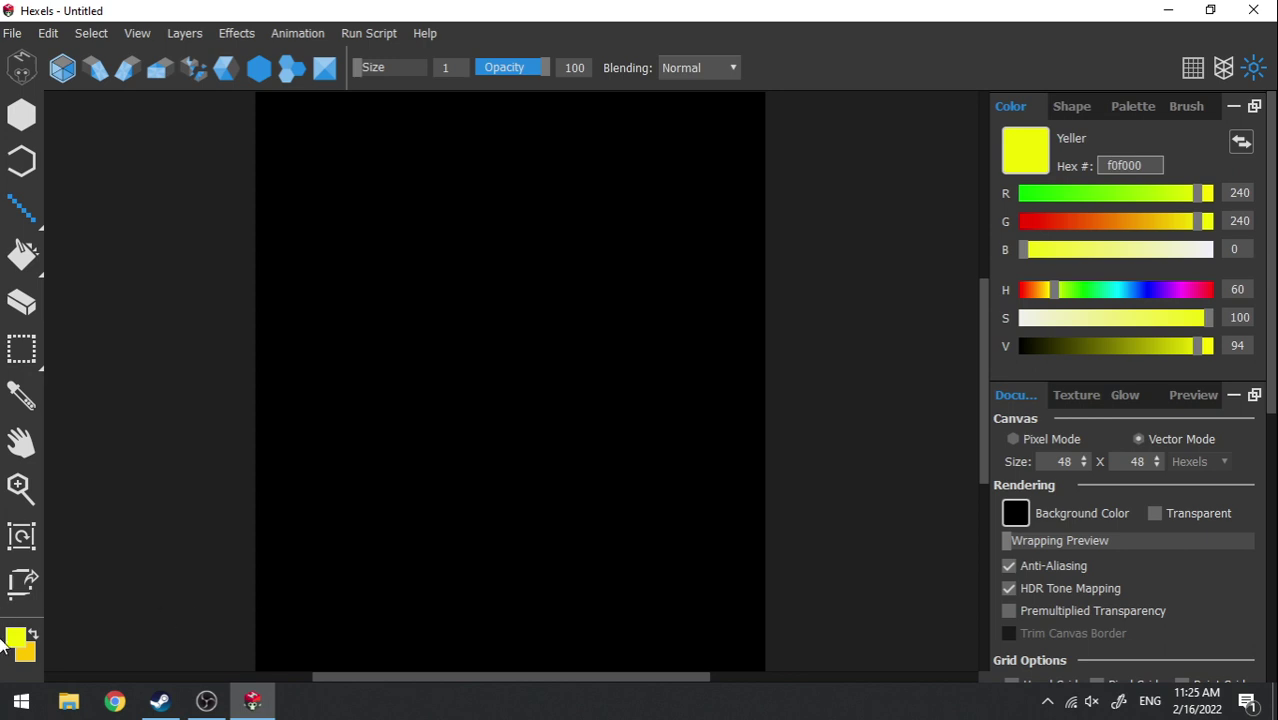
- Choose the freehand hexel brush and switch the glow effect off and back on
click(38, 116)
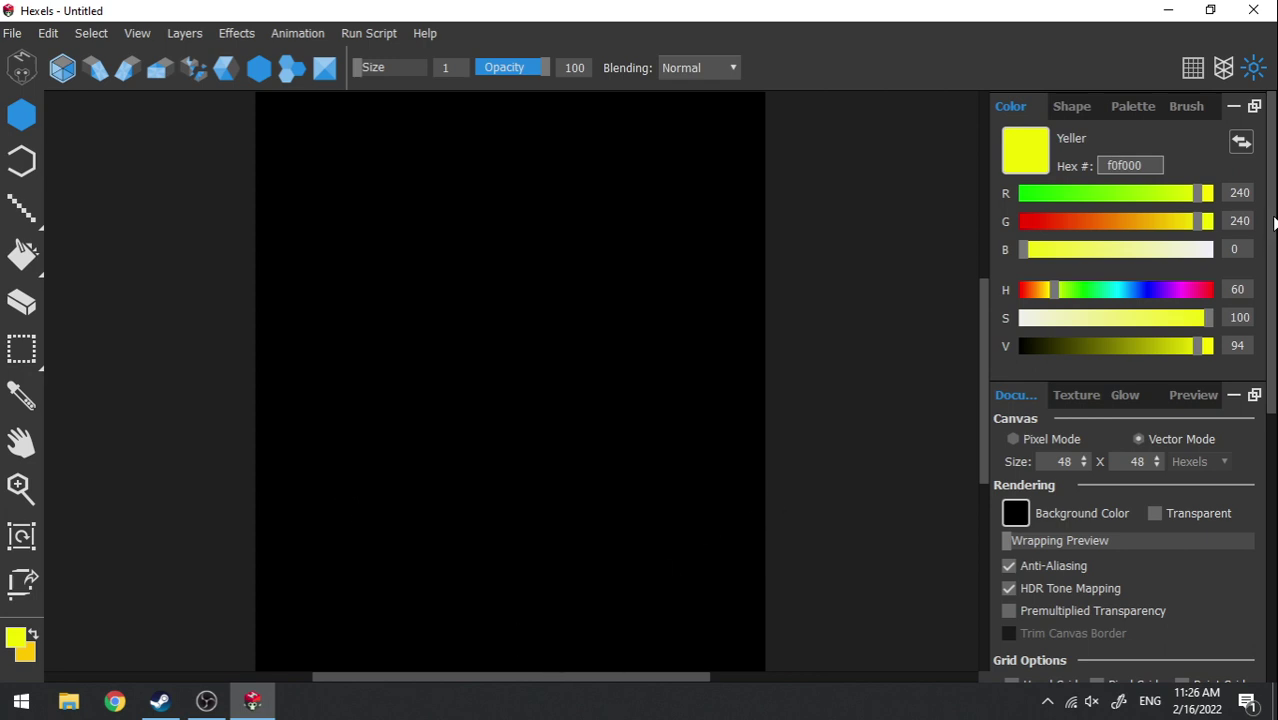
click(1253, 67)
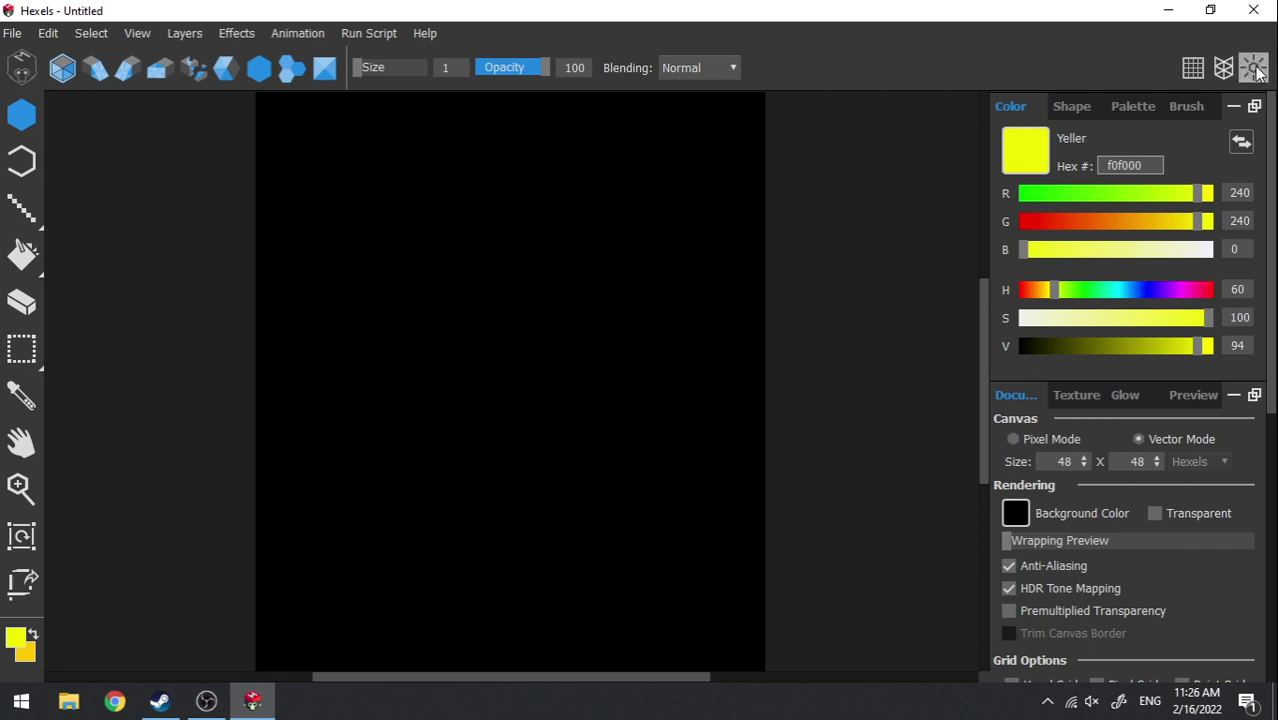
click(1253, 67)
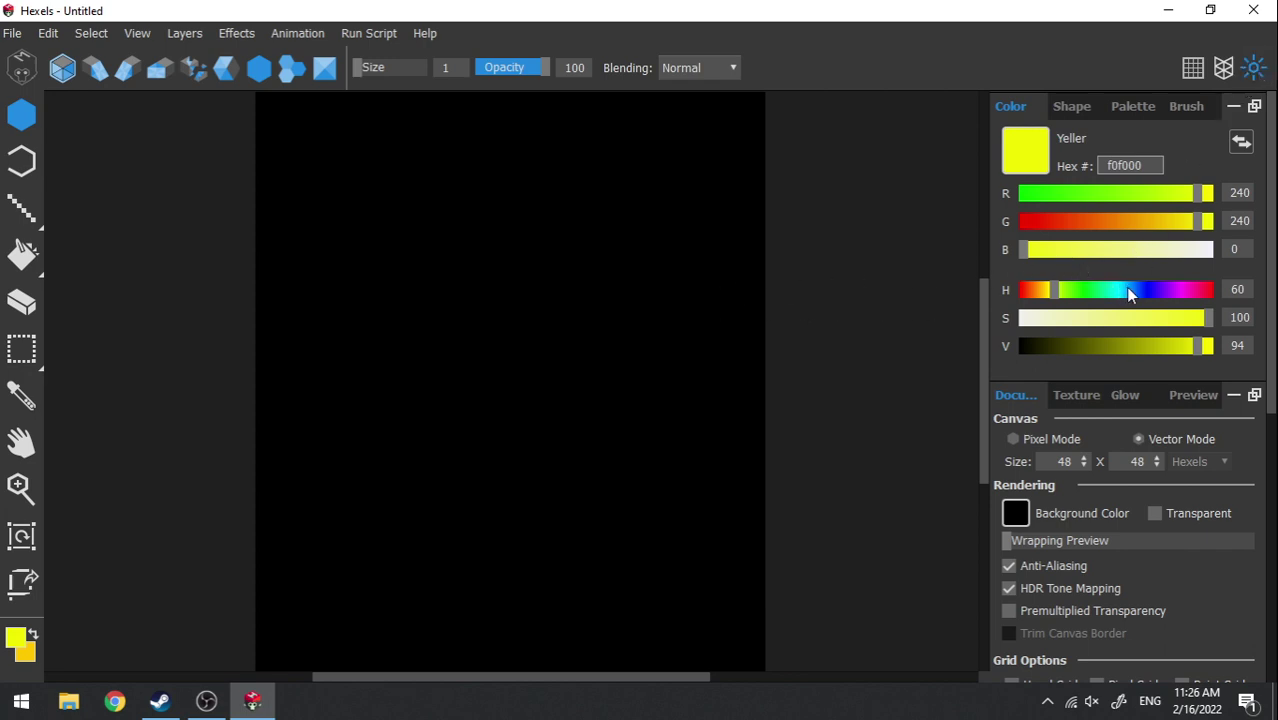
- Mix a very dark brown paint colour, 241e16, with hue 34 and value 14
click(1121, 290)
drag(1089, 317, 1049, 316)
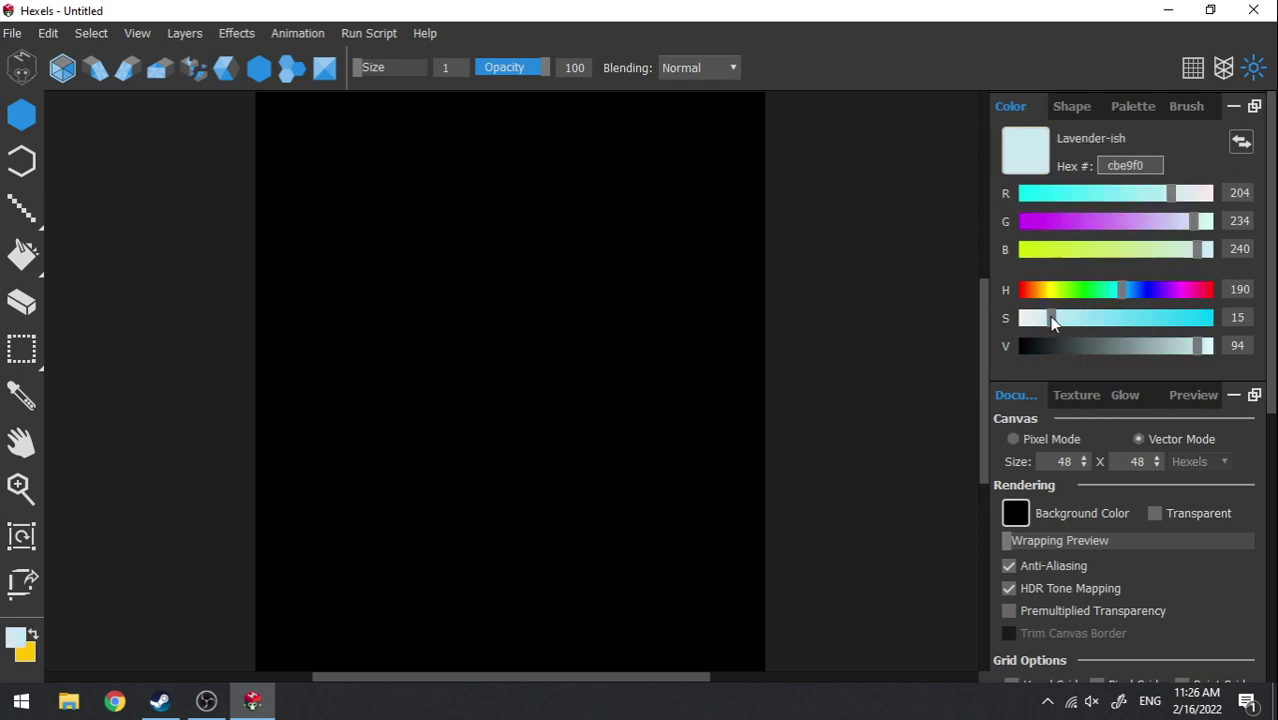
click(1045, 290)
click(1155, 318)
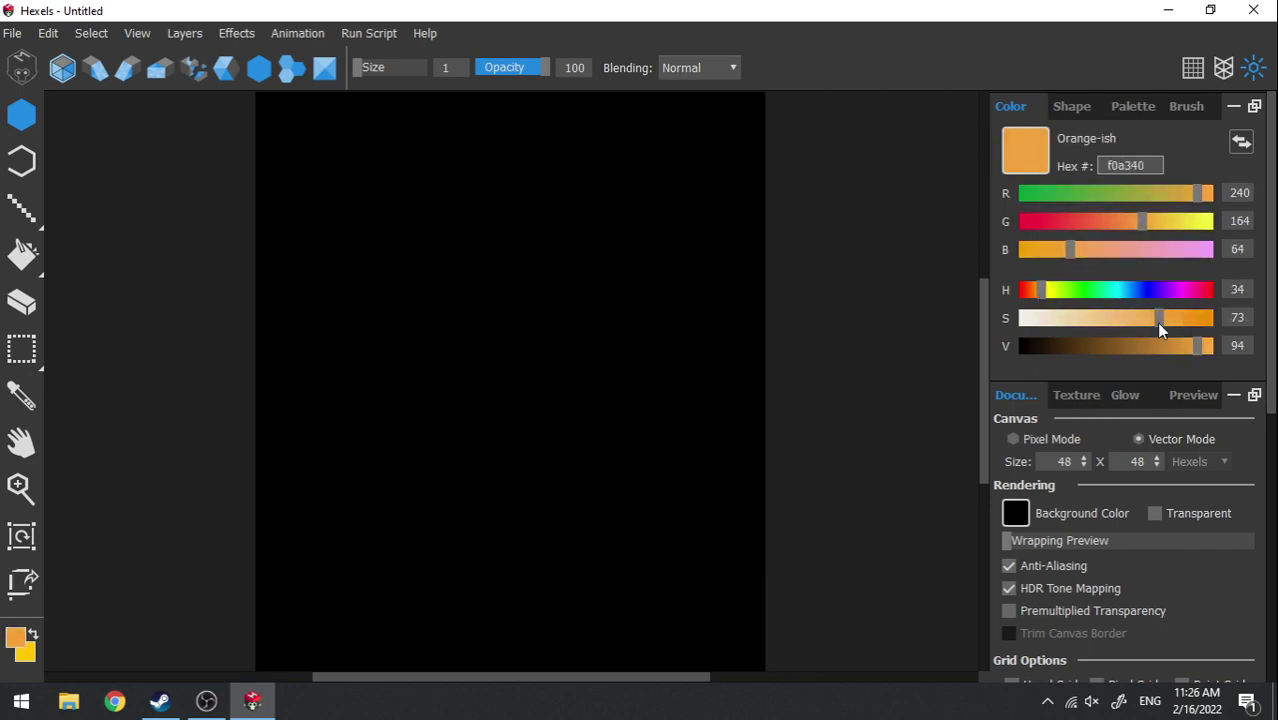
click(1050, 345)
click(1104, 318)
drag(1104, 318, 1092, 318)
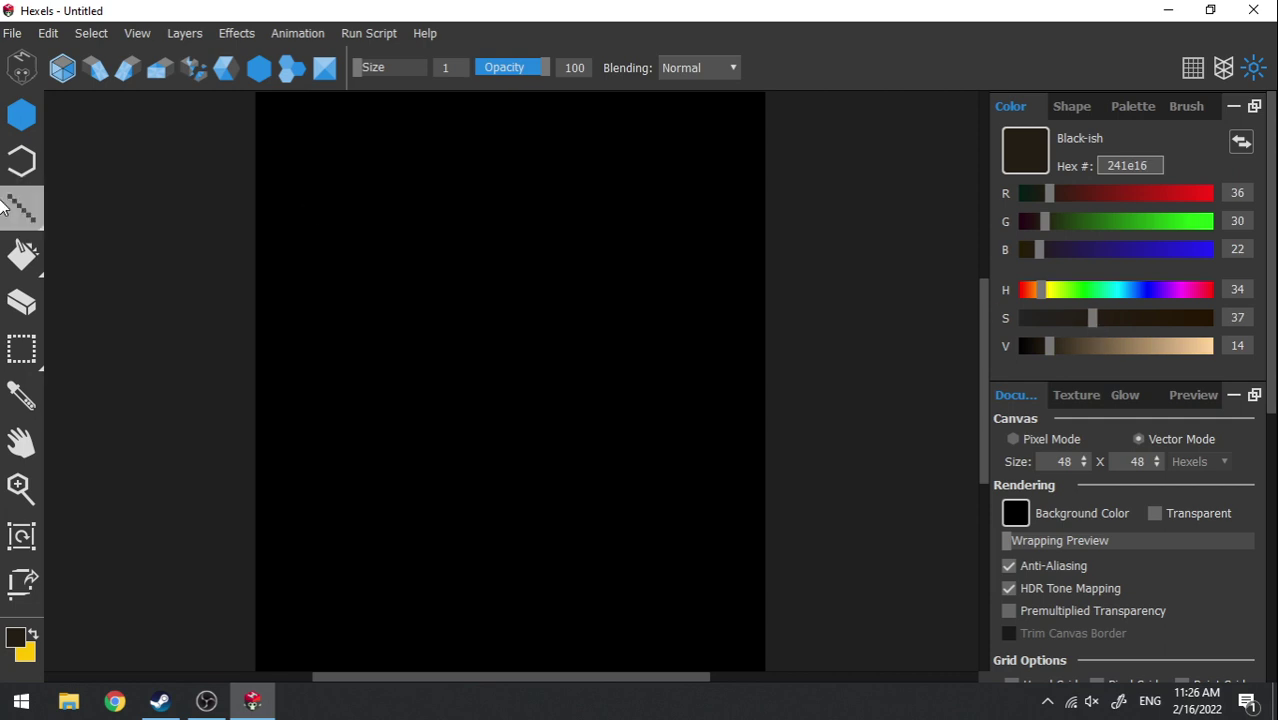
drag(500, 282, 665, 467)
mouse_move(570, 318)
mouse_down()
mouse_move(428, 476)
mouse_move(508, 476)
mouse_up()
key(ctrl+z)
- Paint a closed, roughly oval freehand outline in dark brown across the lower middle of the canvas
mouse_move(338, 450)
mouse_down()
mouse_move(415, 376)
mouse_move(567, 350)
mouse_move(654, 410)
mouse_move(661, 445)
mouse_move(511, 492)
mouse_move(408, 481)
mouse_move(348, 448)
mouse_up()
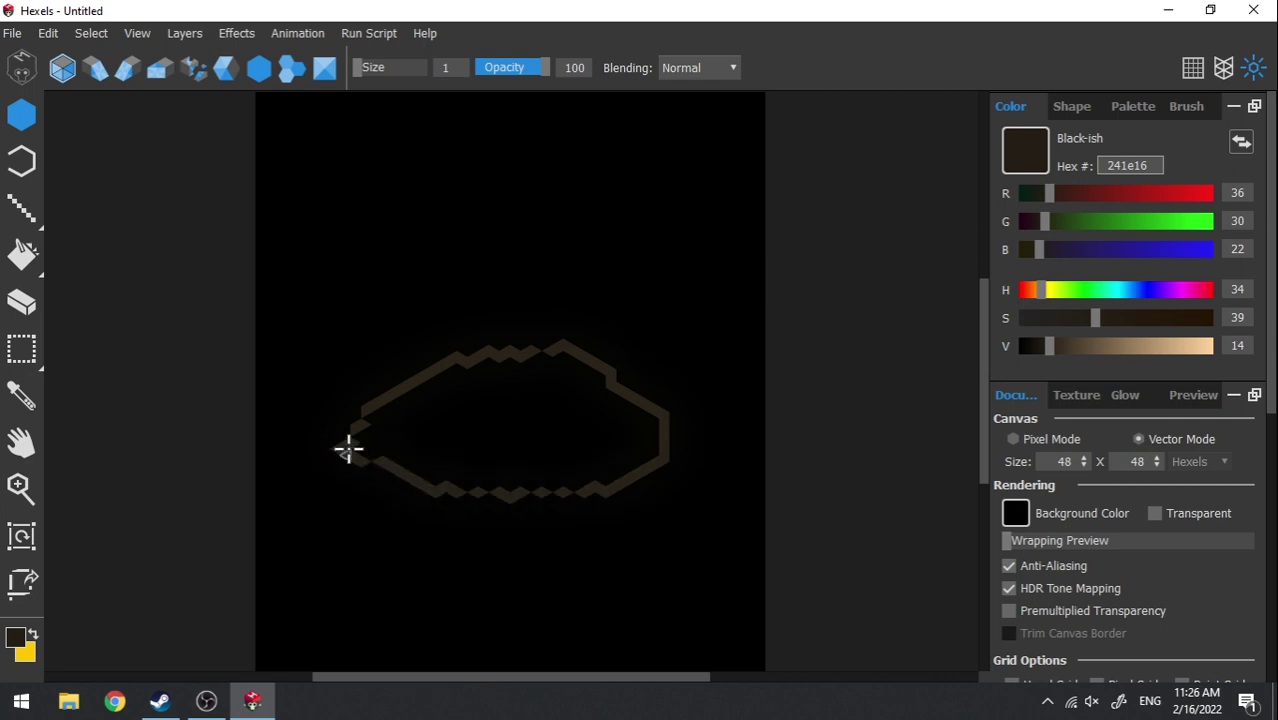
- Fill the oval outline with dark brown and paint a smaller ring inside it freehand in lighter brown 483b2c
click(440, 426)
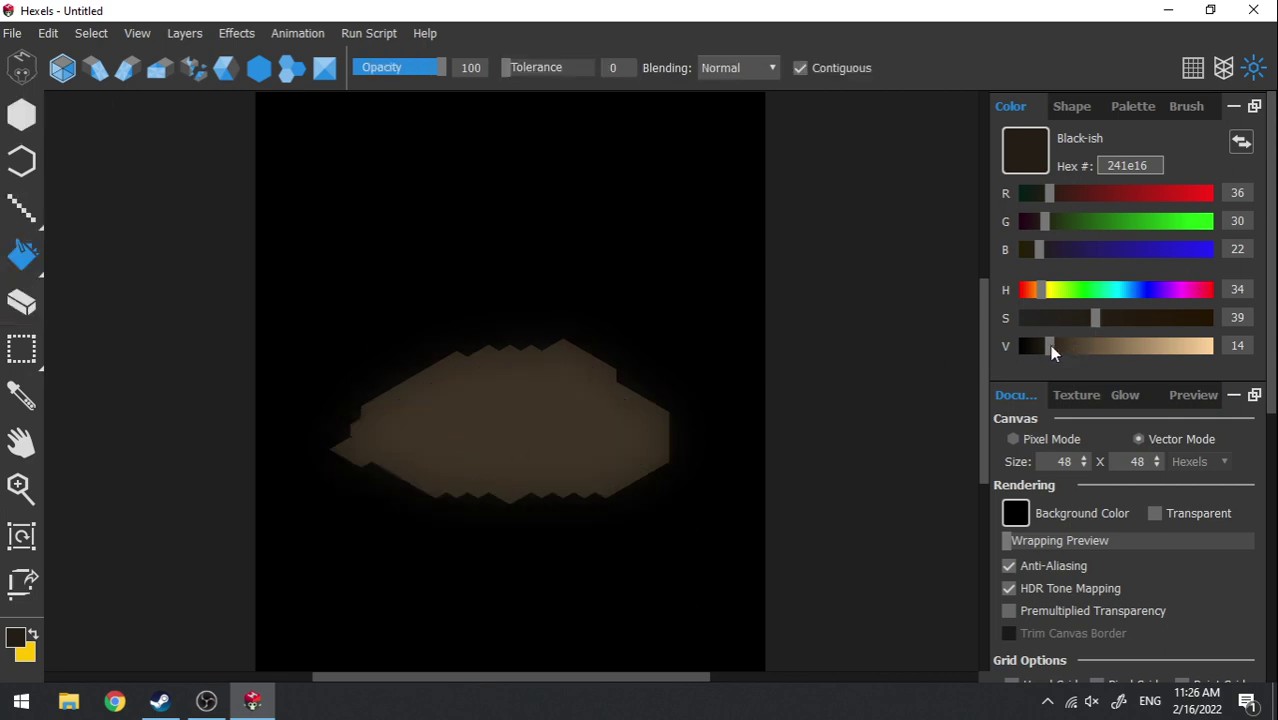
drag(1049, 344, 1075, 347)
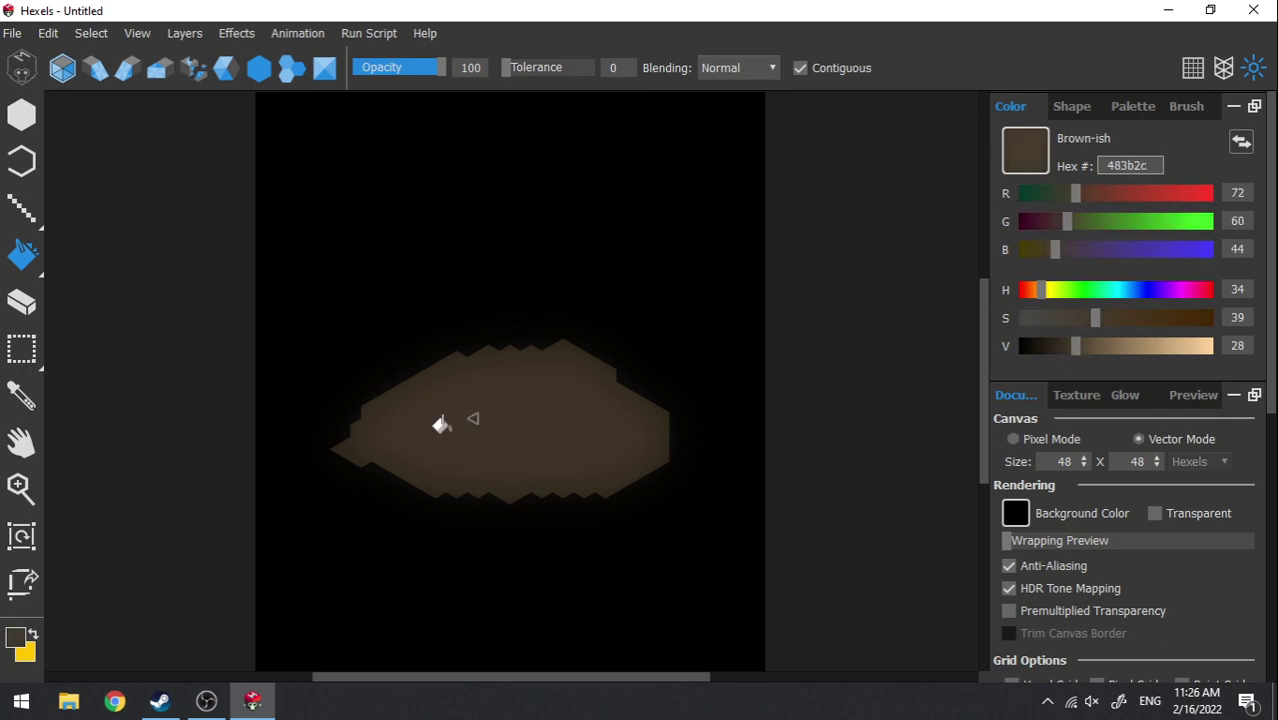
click(22, 115)
mouse_move(353, 460)
mouse_down()
mouse_move(536, 391)
mouse_move(673, 445)
mouse_move(397, 448)
mouse_move(572, 494)
mouse_move(651, 447)
mouse_move(548, 486)
mouse_move(405, 450)
mouse_up()
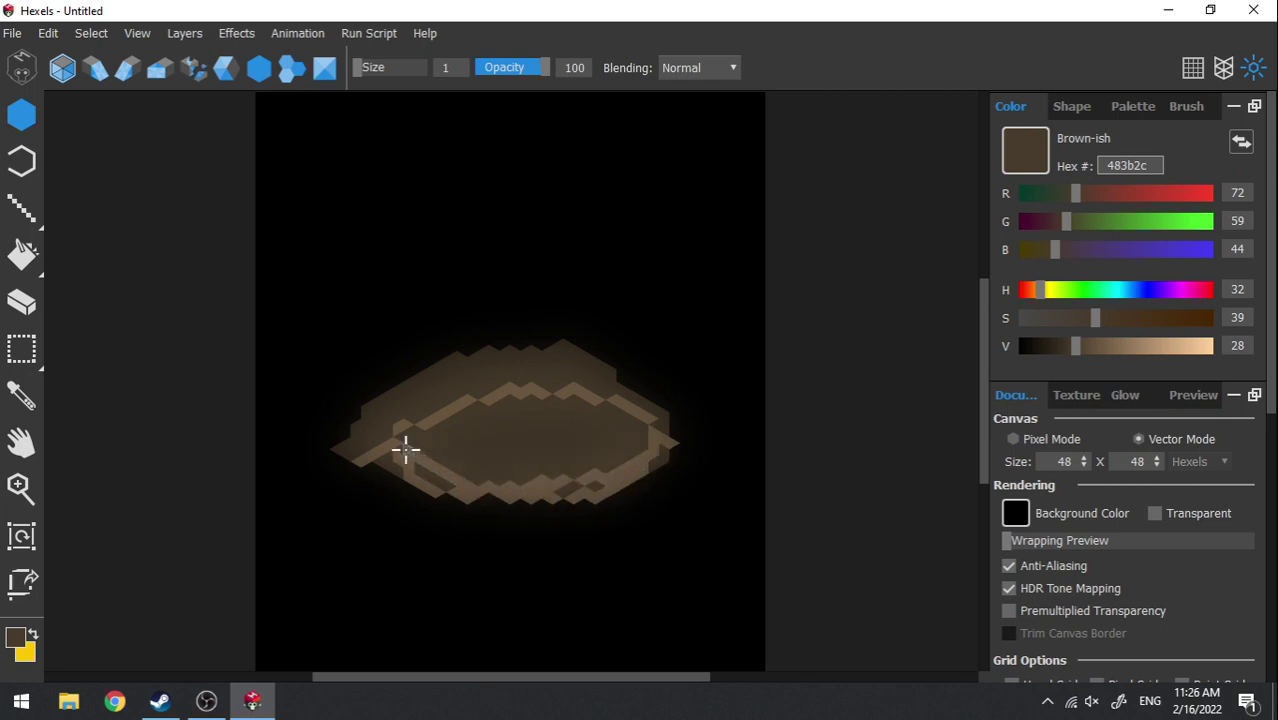
- Mix a pure bright red paint colour, ff0004, with hue 359, saturation 100 and value 100
drag(1075, 345, 1207, 345)
drag(1102, 317, 1198, 318)
drag(1040, 290, 1033, 297)
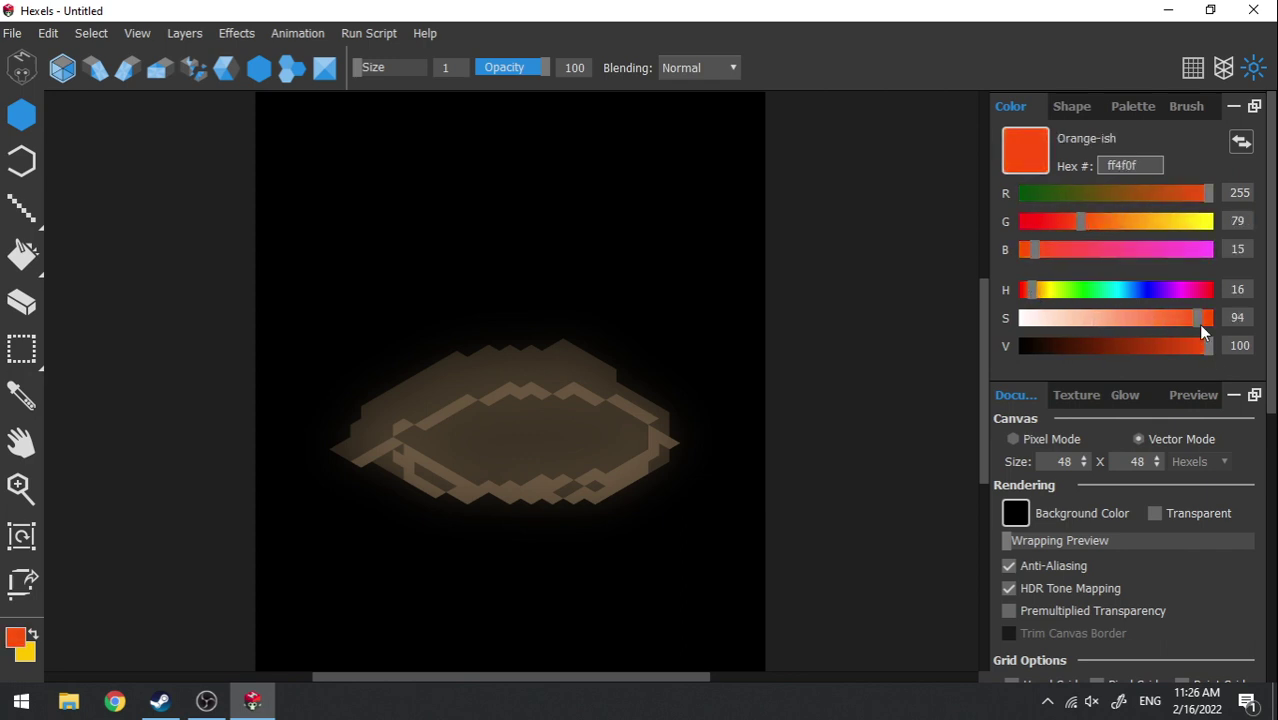
drag(1176, 296, 1212, 290)
drag(1198, 318, 1214, 318)
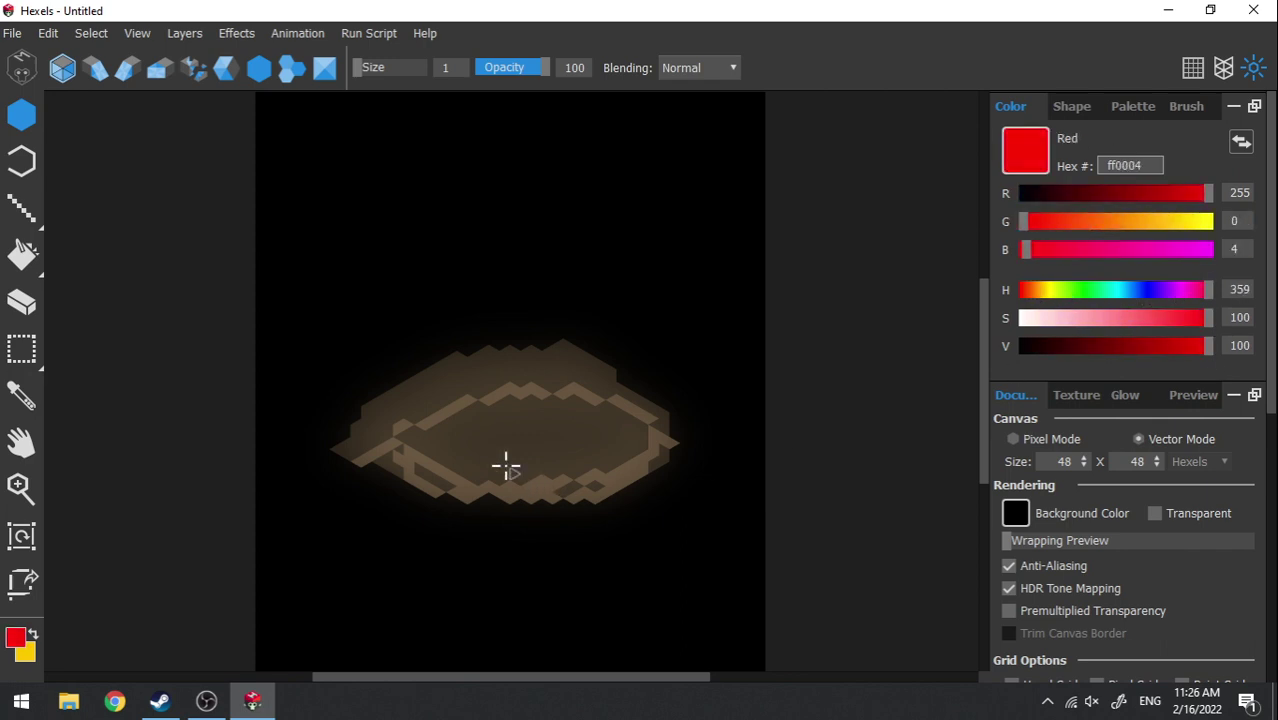
- Paint a thick wavy red band across the inner oval and a vertical slit in near-black 000004 through its middle
drag(543, 432, 591, 430)
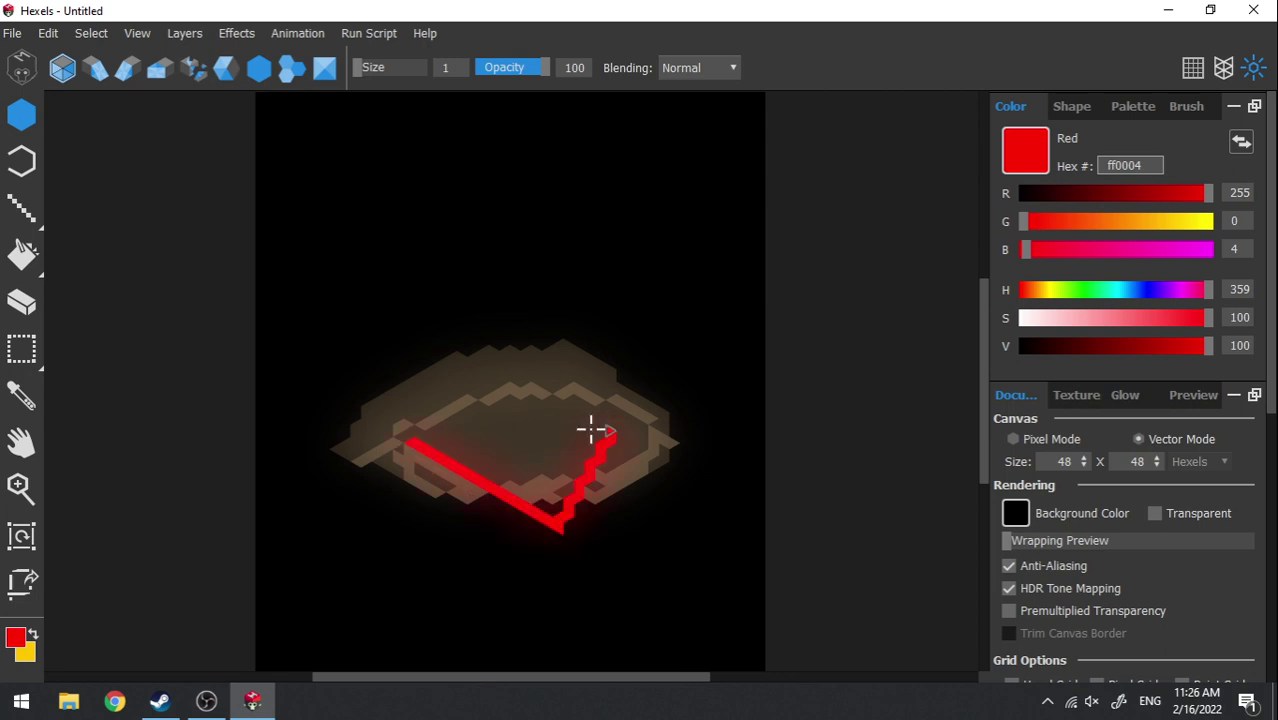
key(ctrl+z)
drag(422, 443, 648, 432)
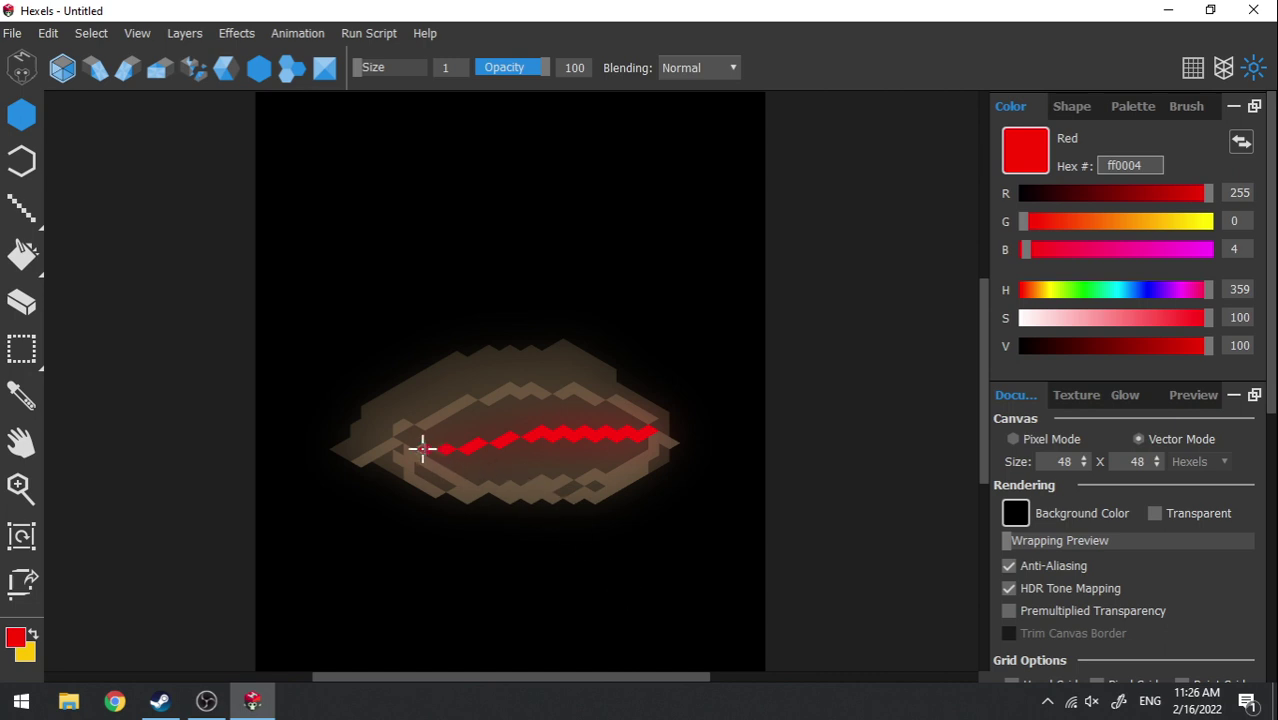
drag(456, 449, 550, 431)
drag(624, 446, 516, 438)
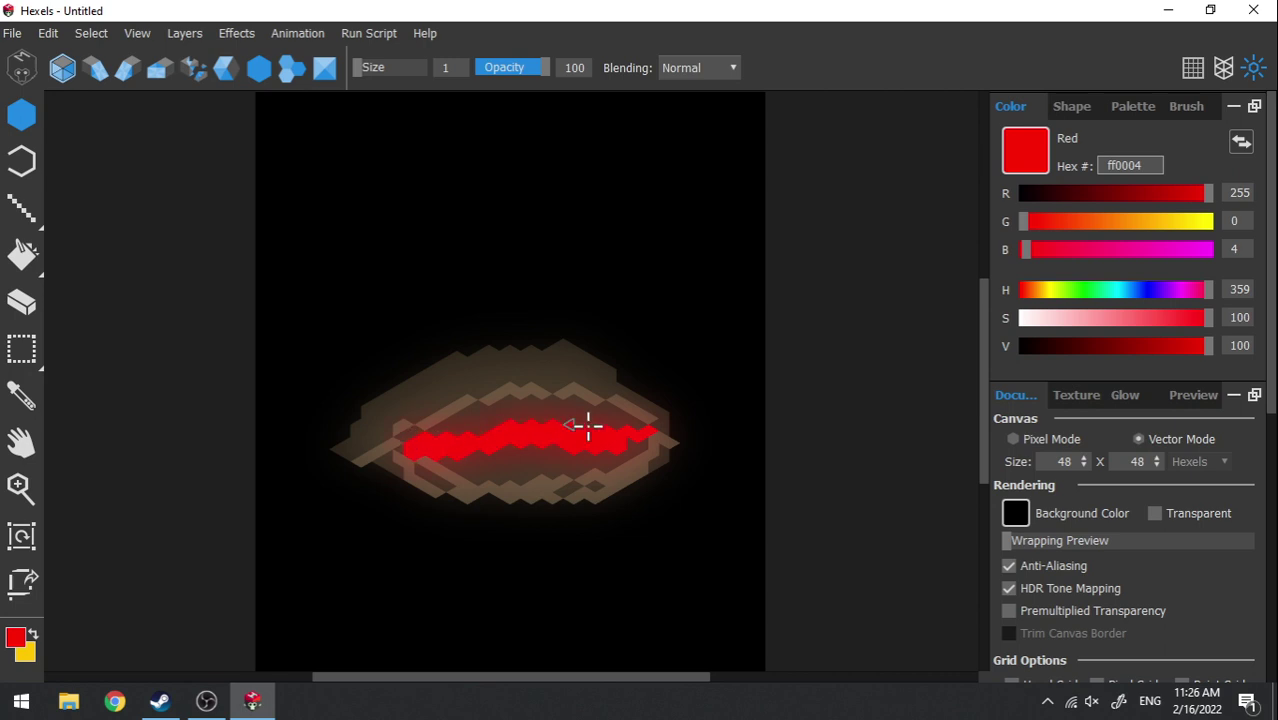
click(1018, 195)
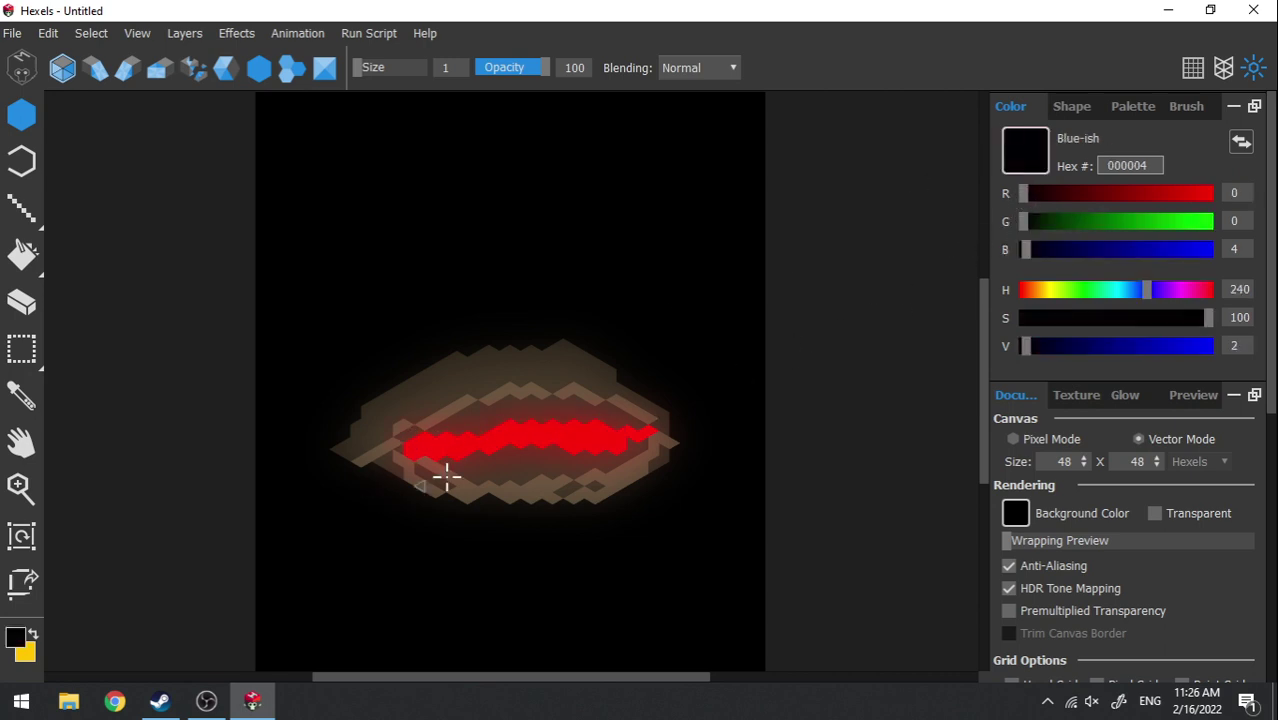
mouse_move(527, 427)
mouse_down()
mouse_move(519, 467)
mouse_move(530, 467)
mouse_move(535, 409)
mouse_up()
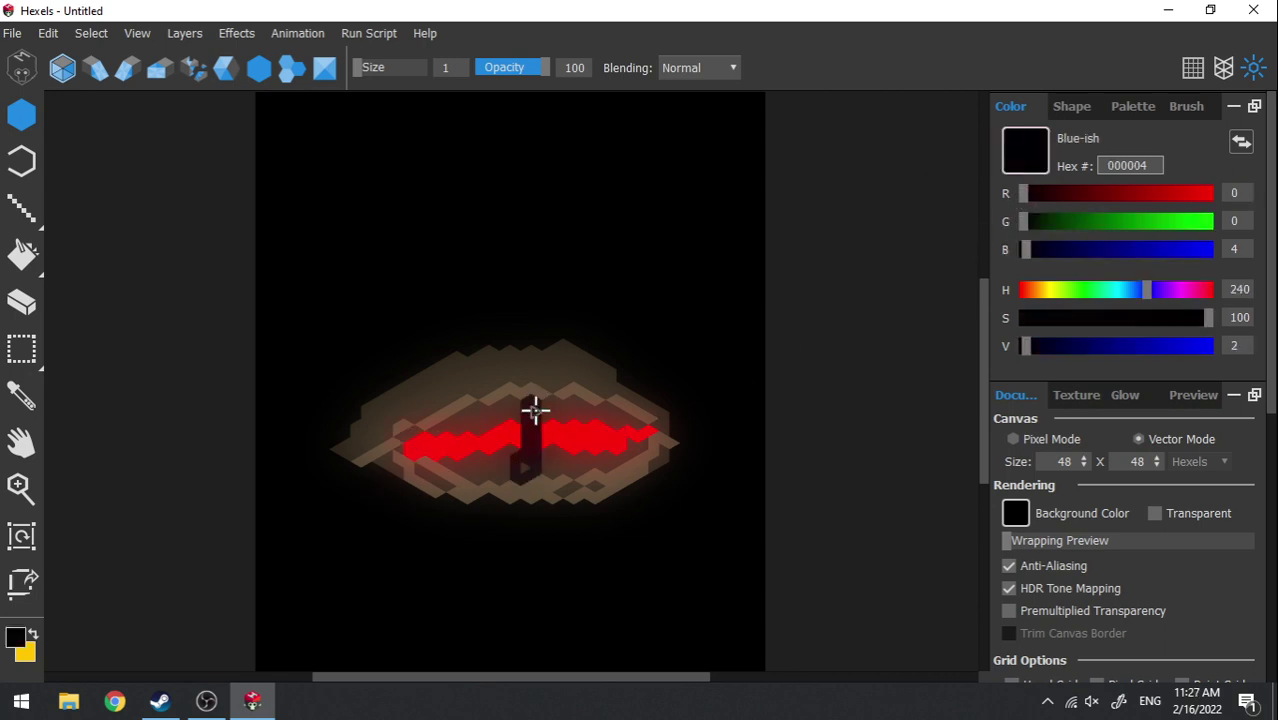
- Switch off the glow effect and undo all strokes of the eye drawing until the canvas is empty
click(1254, 68)
key(ctrl+z)
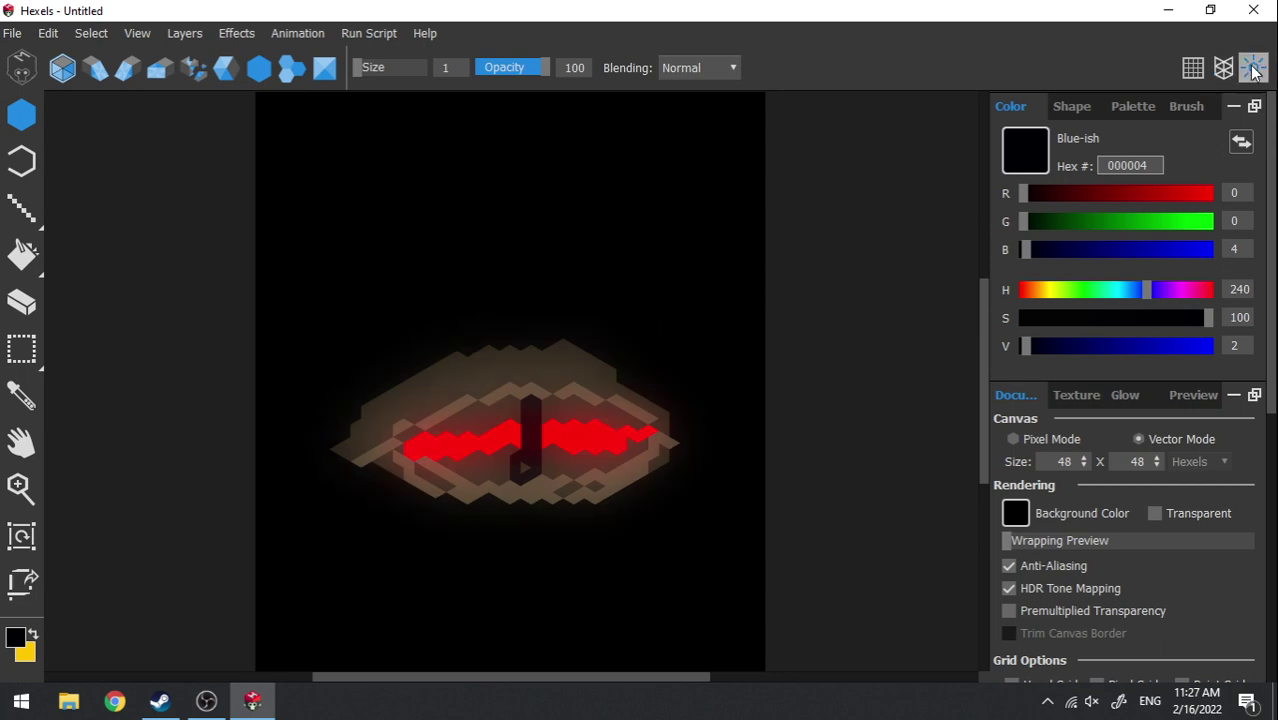
key(ctrl+y)
key(ctrl+z)
key(ctrl+z)
key(ctrl+z)
key(ctrl+z)
key(ctrl+z)
key(ctrl+z)
key(ctrl+z)
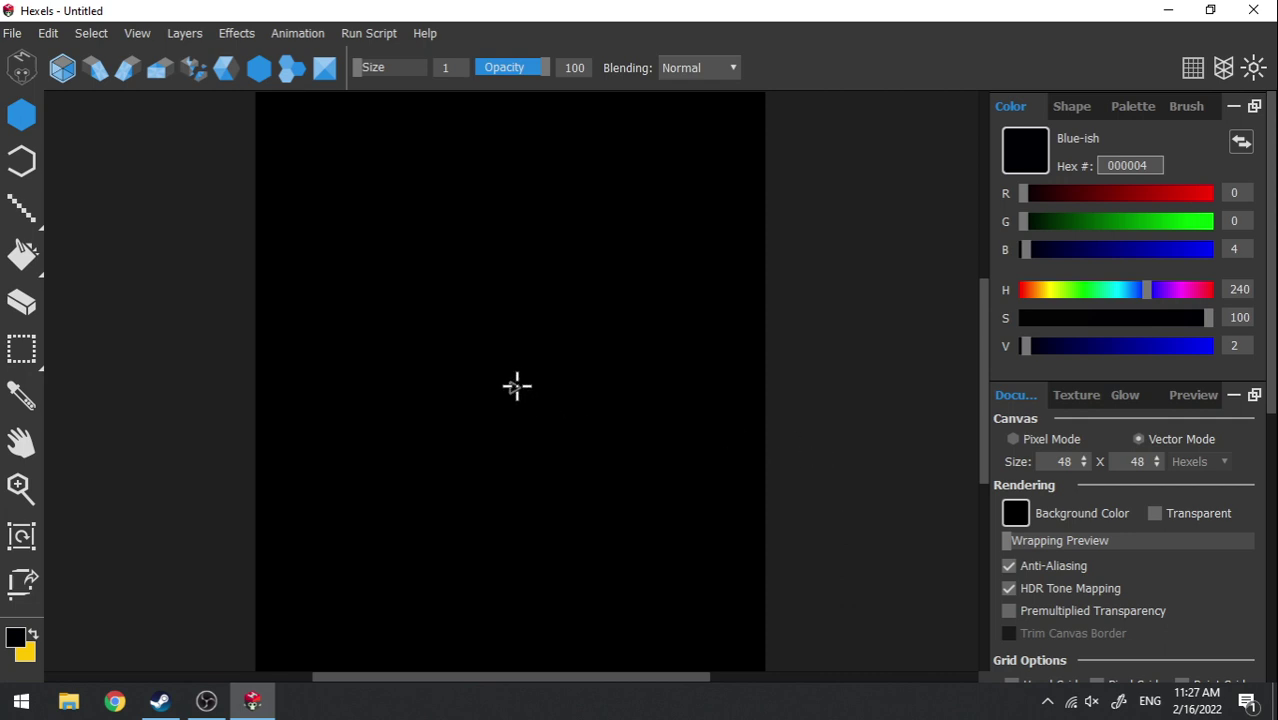
scroll(517, 386, up, 1)
scroll(517, 386, down, 3)
scroll(517, 386, up, 2)
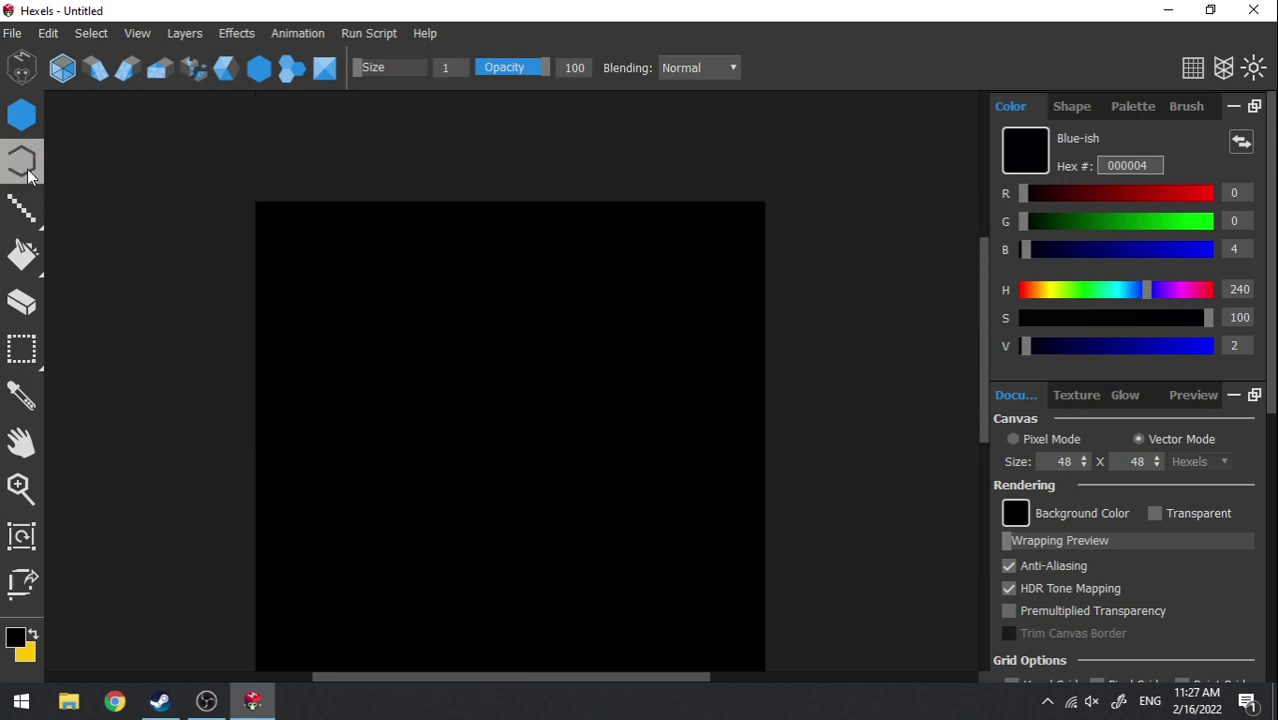
scroll(574, 356, down, 2)
scroll(574, 356, down, 1)
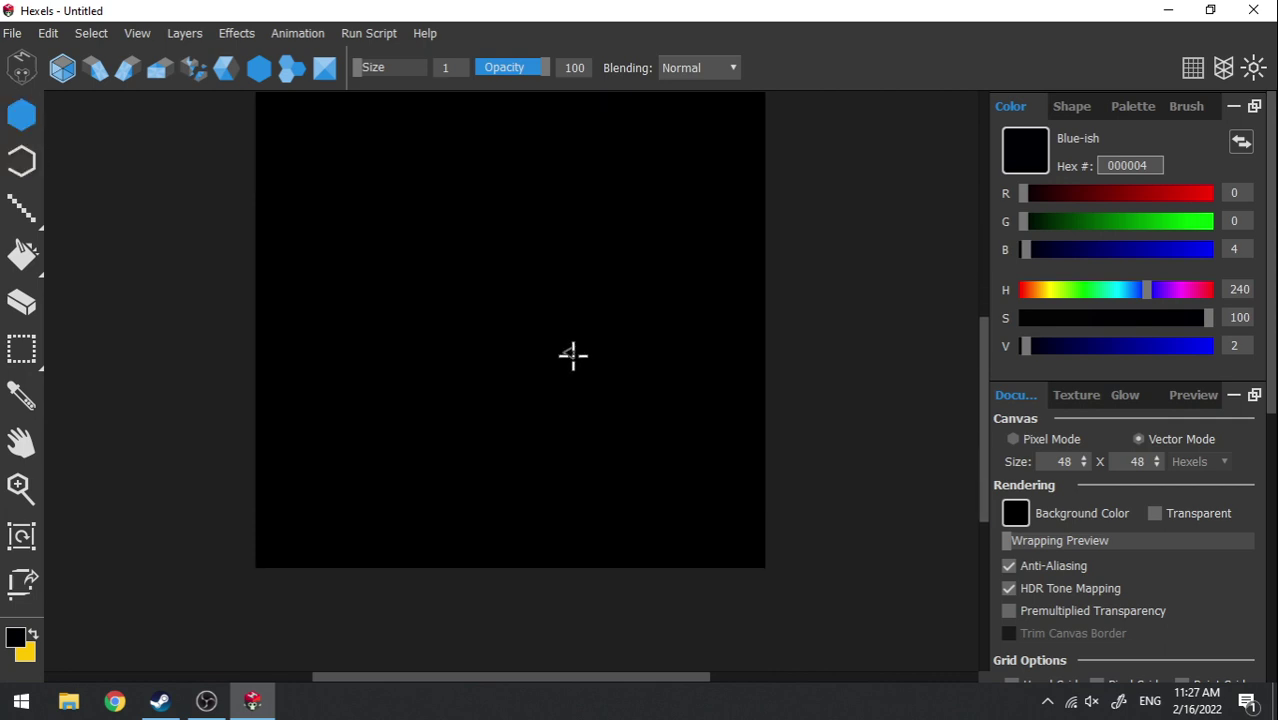
scroll(566, 355, up, 1)
scroll(338, 247, up, 1)
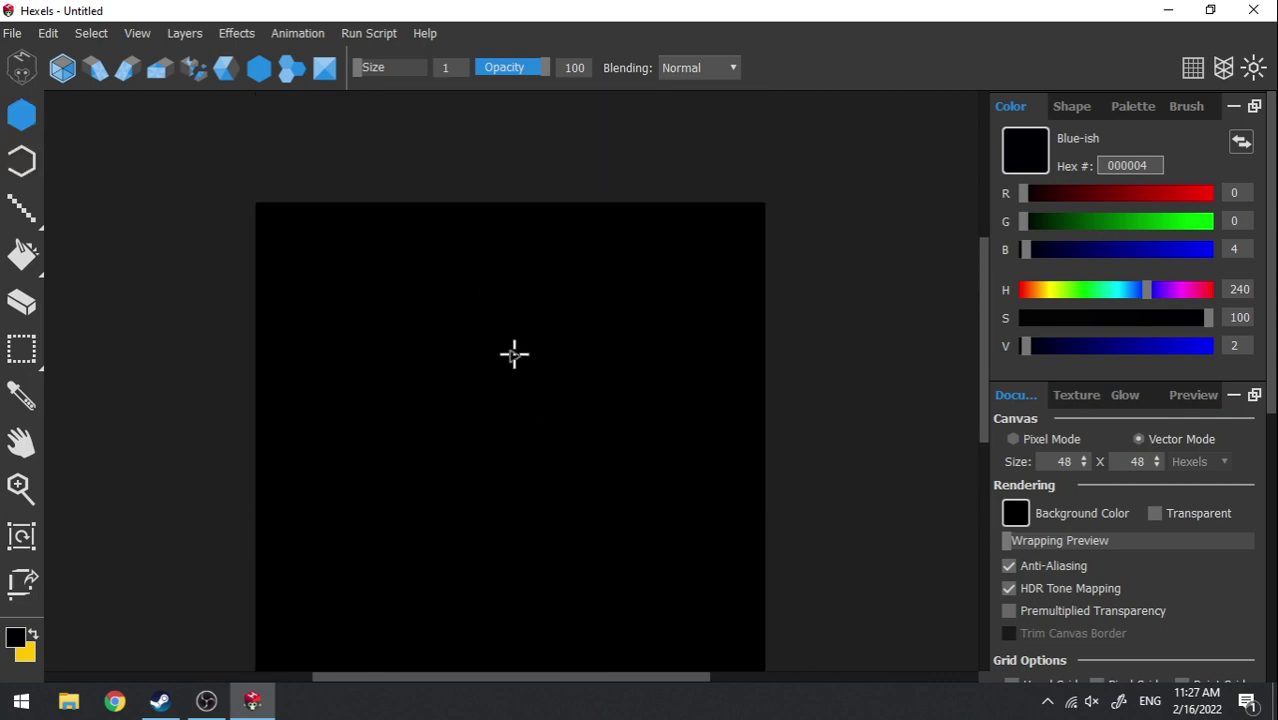
scroll(512, 354, down, 2)
scroll(510, 354, up, 1)
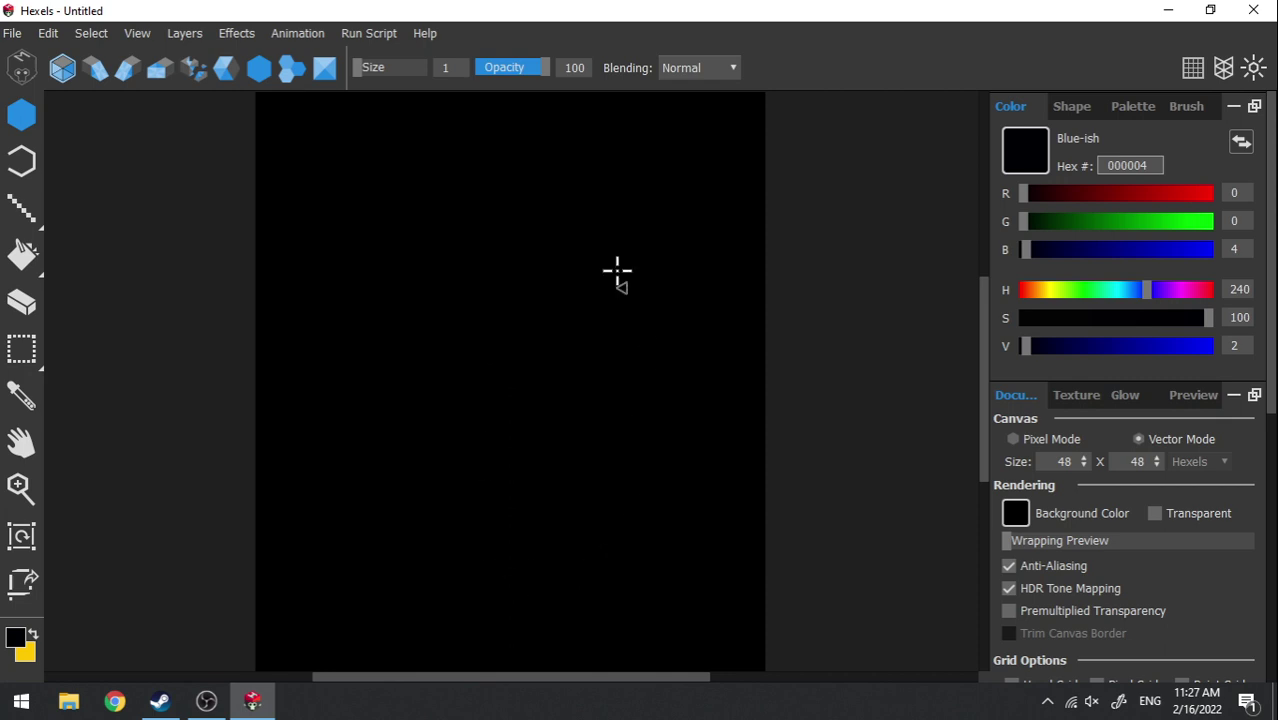
scroll(522, 474, up, 1)
scroll(522, 474, down, 1)
- Mix a brown paint colour, 5e3500, with hue 34 and value 37, and choose the Line tool
drag(1088, 290, 1041, 297)
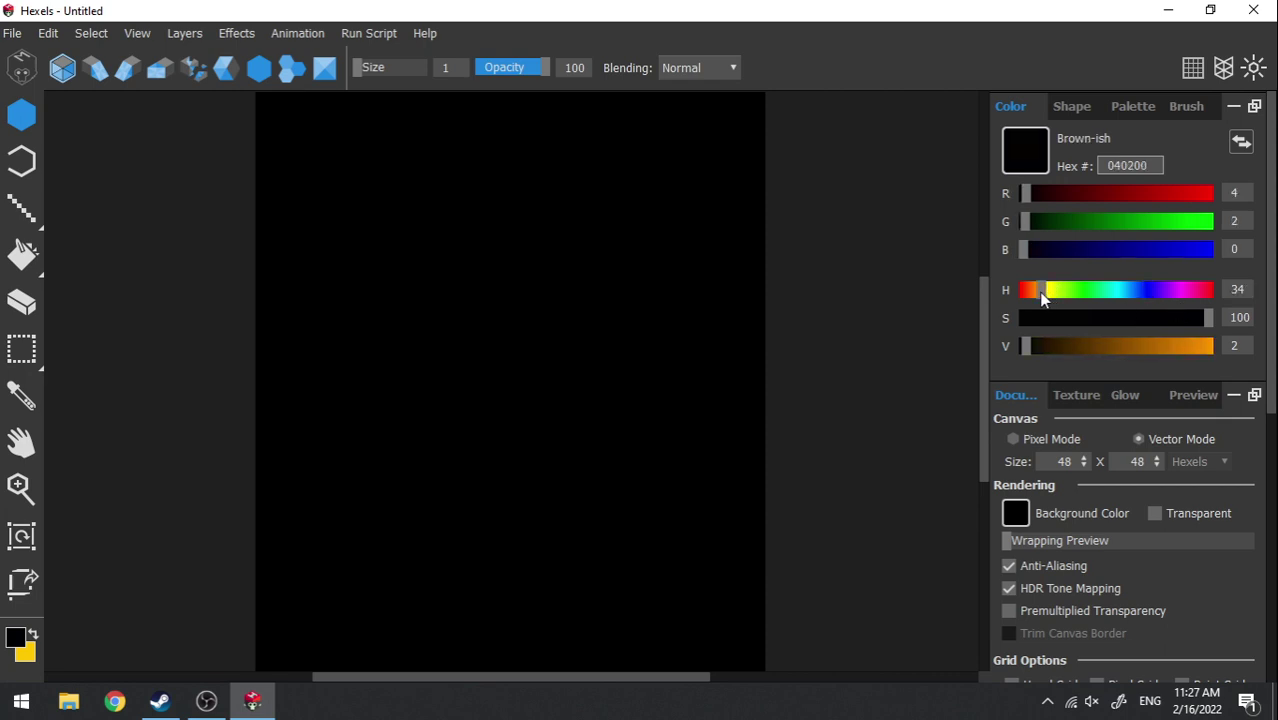
drag(1124, 345, 1091, 347)
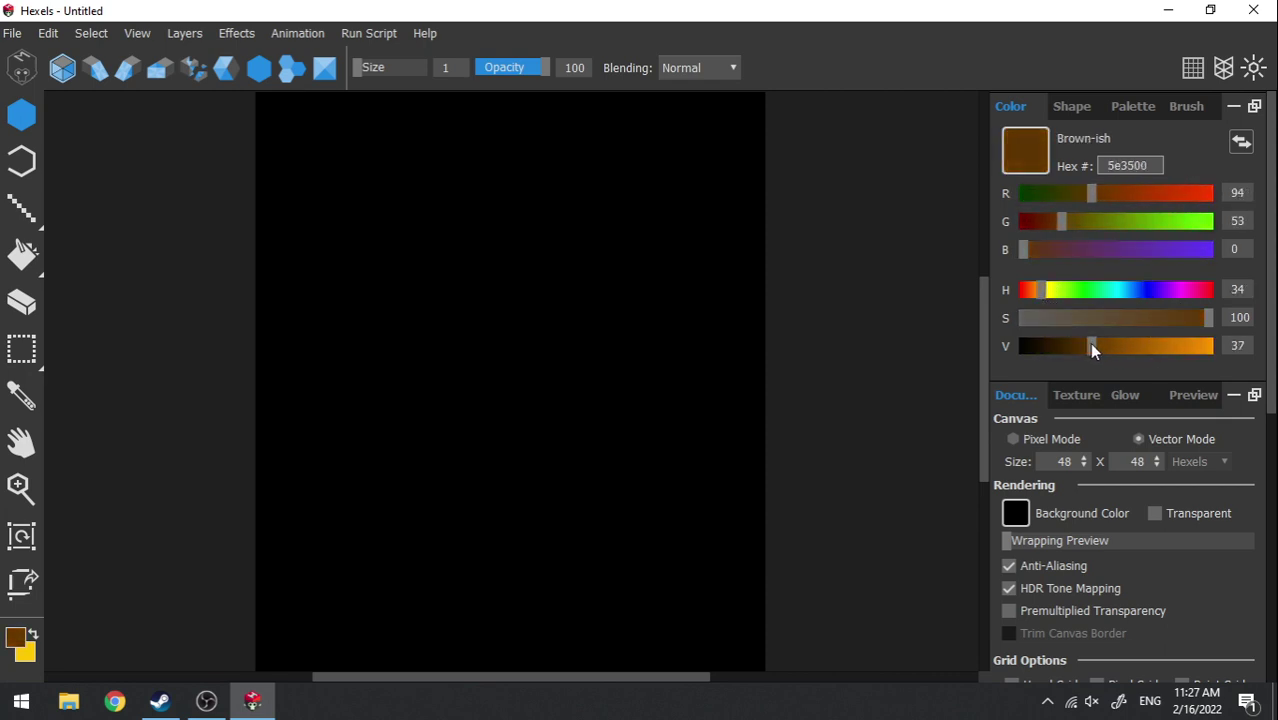
click(22, 208)
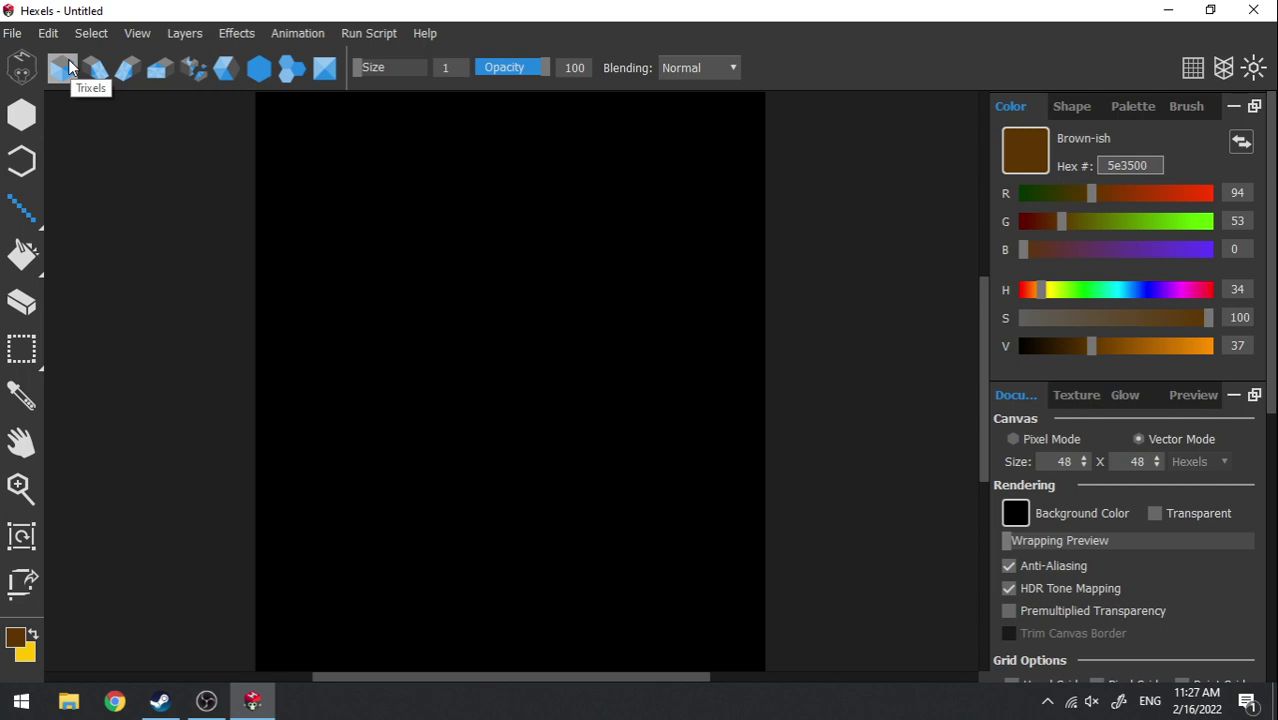
- Draw two sloping brown lines meeting in a peak at the upper centre and a vertical line down from each outer end
mouse_move(471, 246)
mouse_down()
mouse_move(459, 362)
mouse_move(362, 362)
mouse_move(462, 243)
mouse_move(491, 237)
mouse_move(351, 322)
mouse_up()
key(ctrl+z)
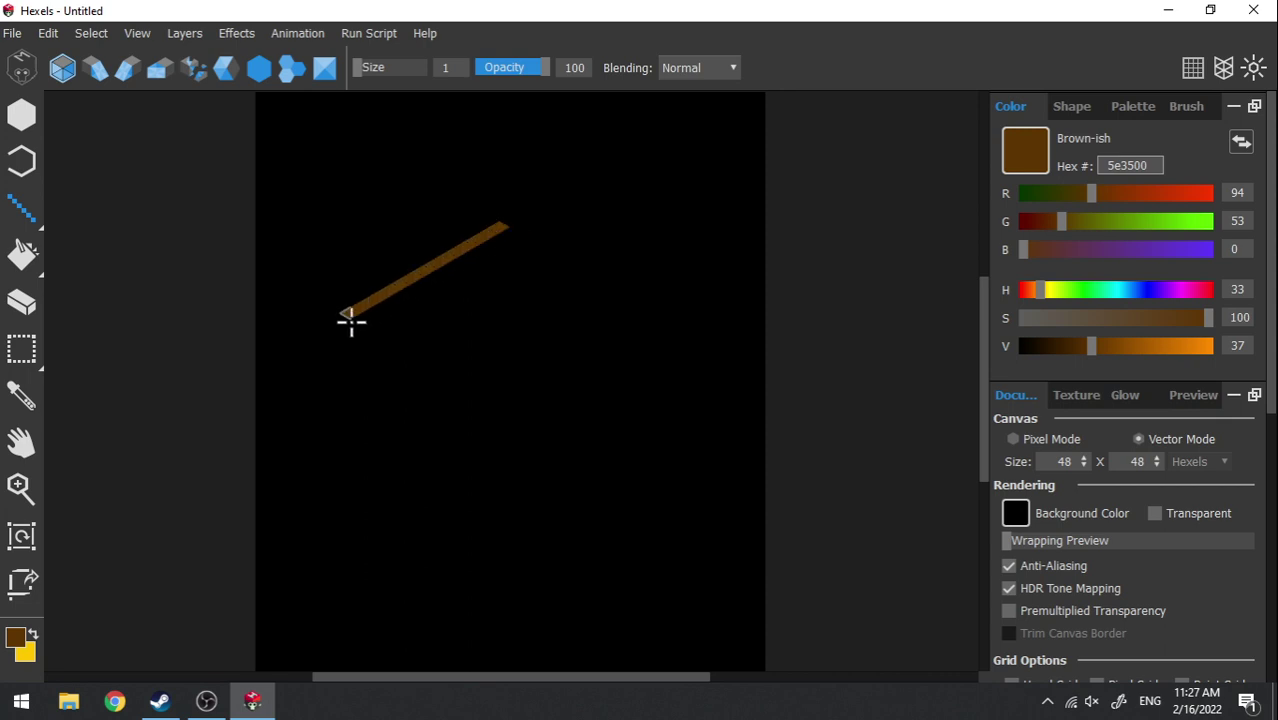
drag(502, 226, 631, 300)
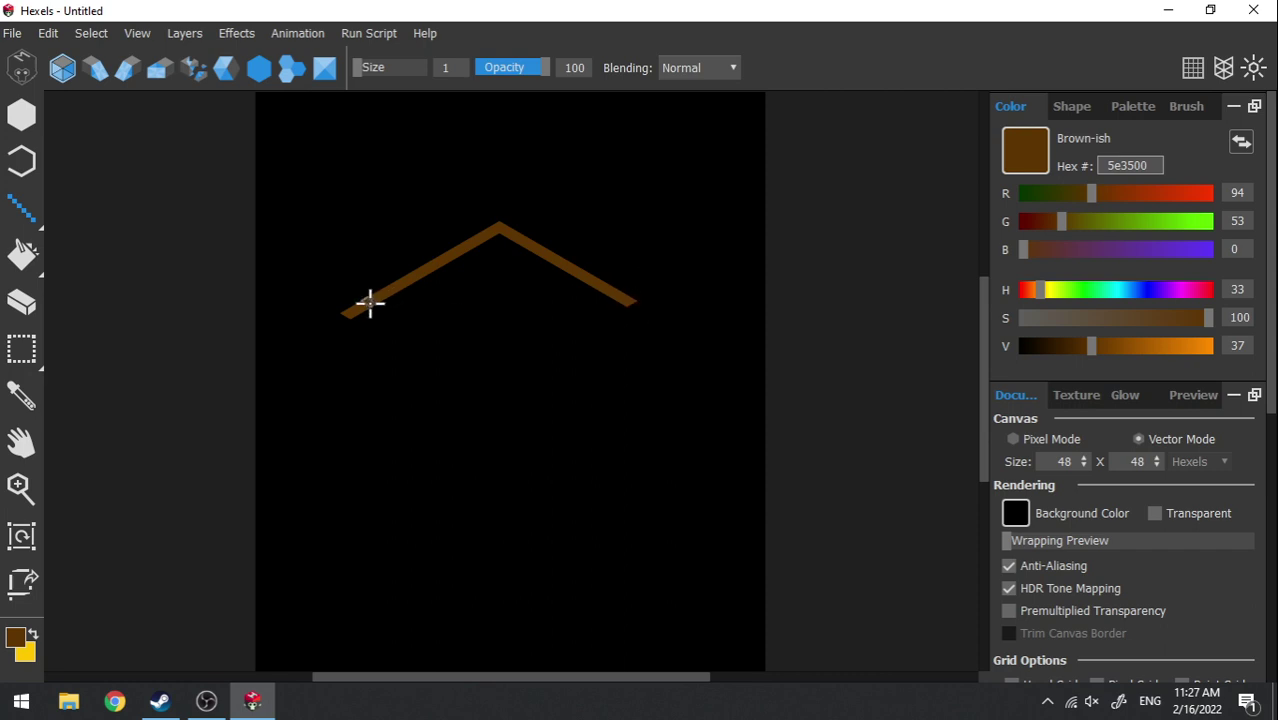
mouse_move(349, 313)
mouse_down()
mouse_move(364, 480)
mouse_move(351, 492)
mouse_up()
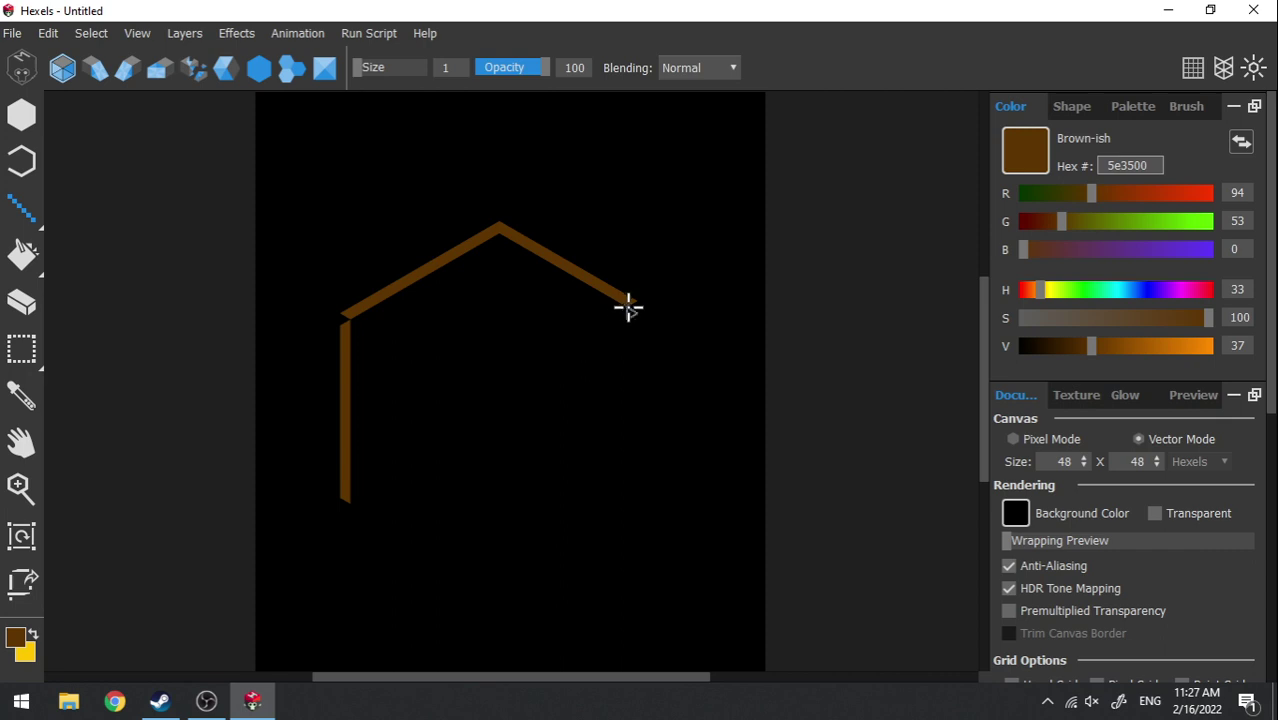
drag(632, 305, 632, 507)
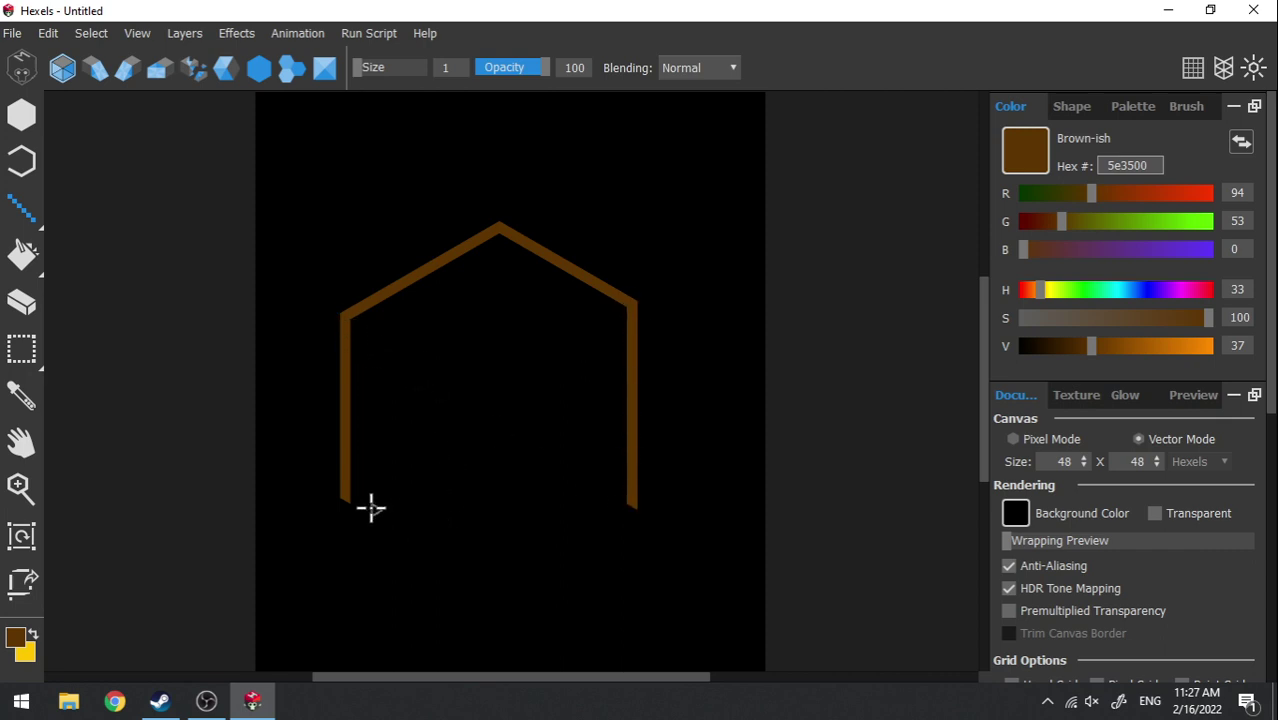
- Draw a central vertical line from the peak and the two sloping lower edges, closing both wall faces at their outer corners
mouse_move(500, 230)
mouse_down()
mouse_move(506, 467)
mouse_move(506, 440)
mouse_move(636, 516)
mouse_up()
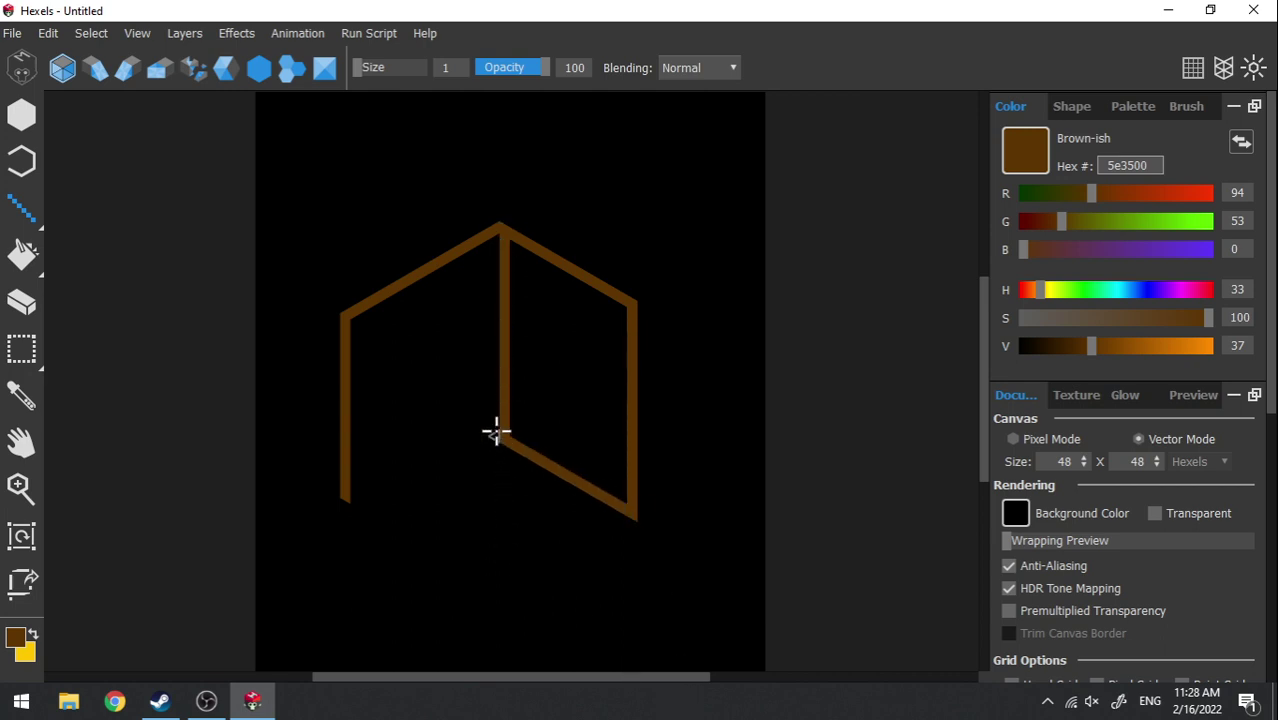
drag(503, 437, 365, 518)
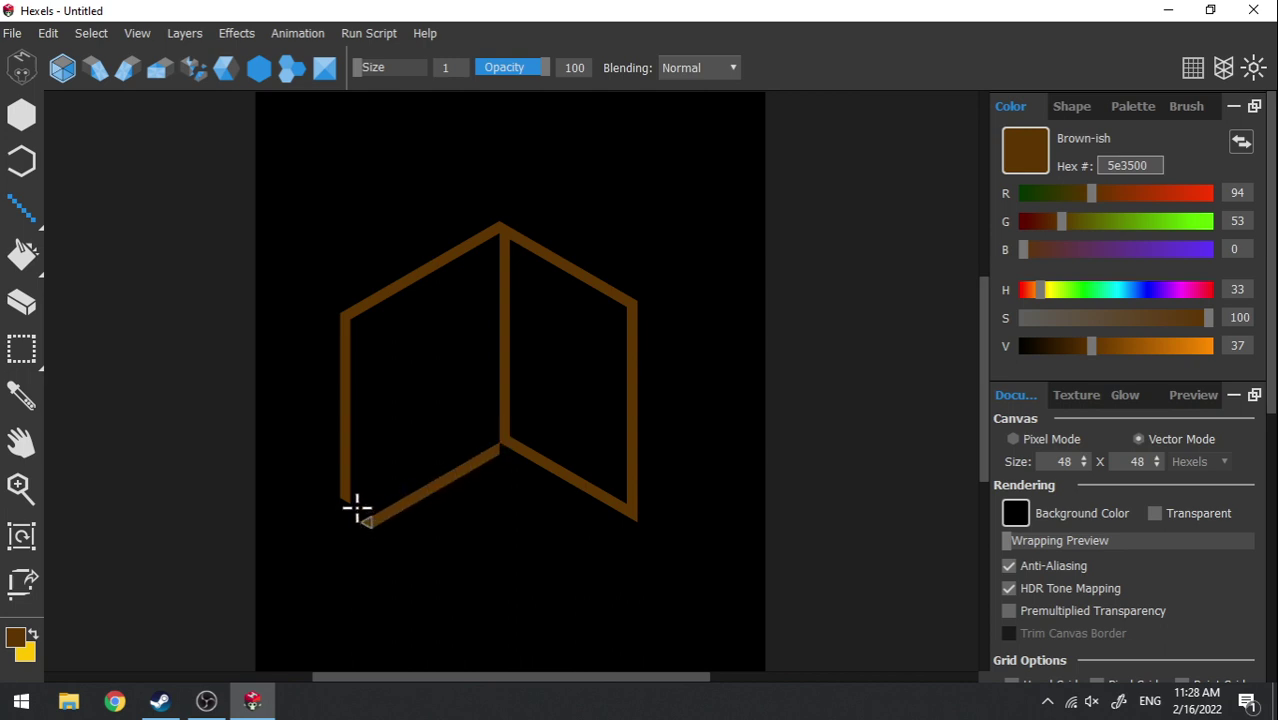
key(ctrl+z)
mouse_move(502, 434)
mouse_down()
mouse_move(412, 465)
mouse_move(345, 514)
mouse_move(351, 536)
mouse_move(352, 508)
mouse_up()
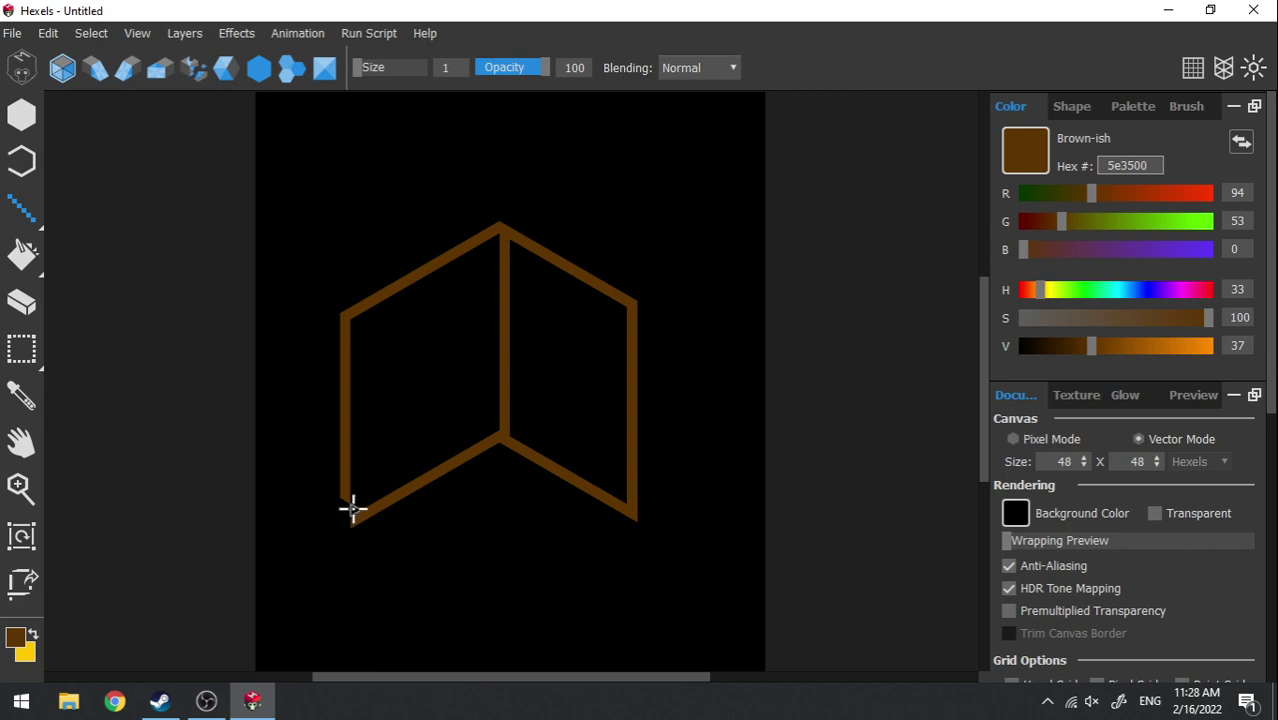
mouse_move(313, 597)
mouse_down()
mouse_move(455, 525)
mouse_move(565, 668)
mouse_move(462, 650)
mouse_move(451, 522)
mouse_move(308, 474)
mouse_move(214, 693)
mouse_up()
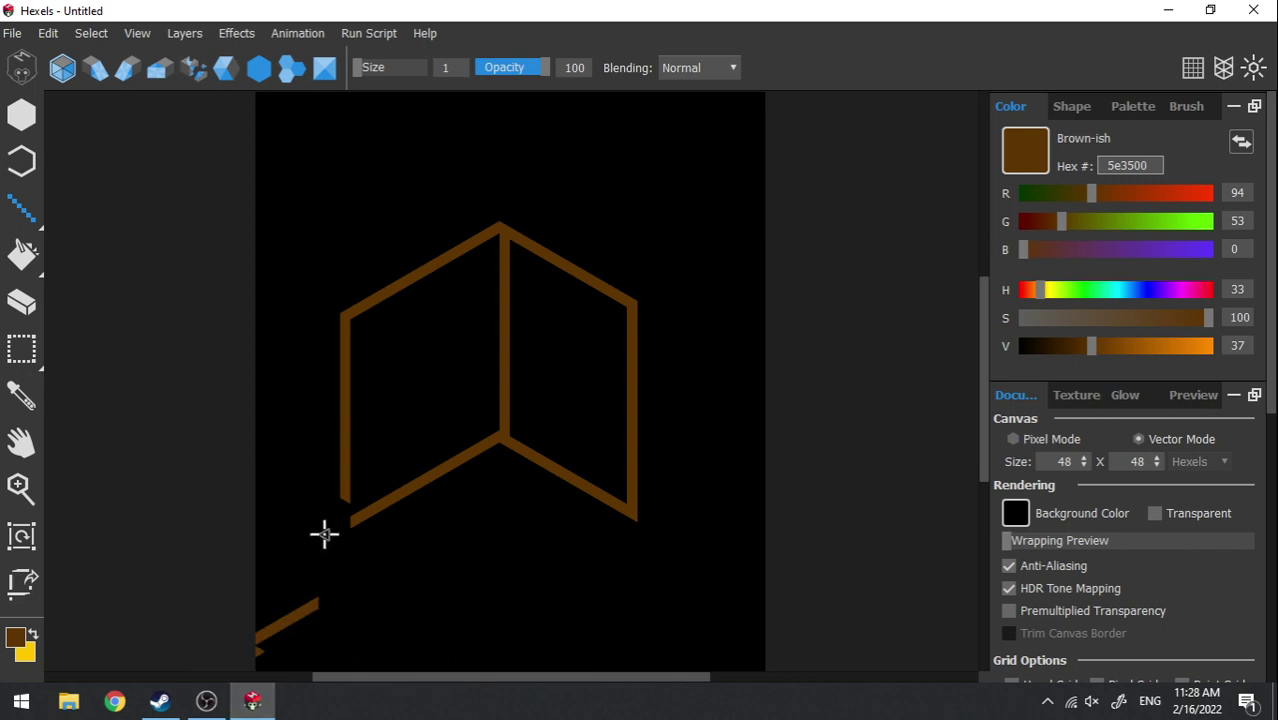
key(ctrl+z)
drag(345, 520, 352, 305)
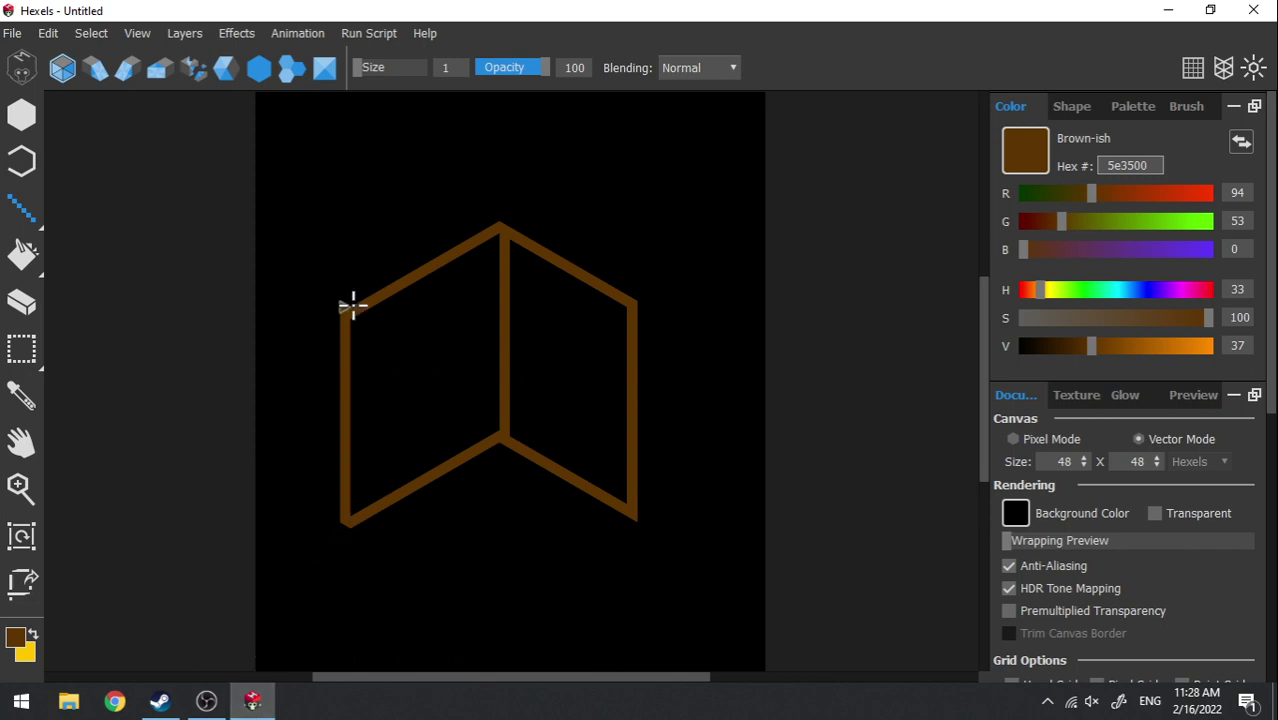
- Show the grid overlay to compare the Trixels and Ramp Right grids, keep Ramp Right active, and hide the overlay
click(97, 67)
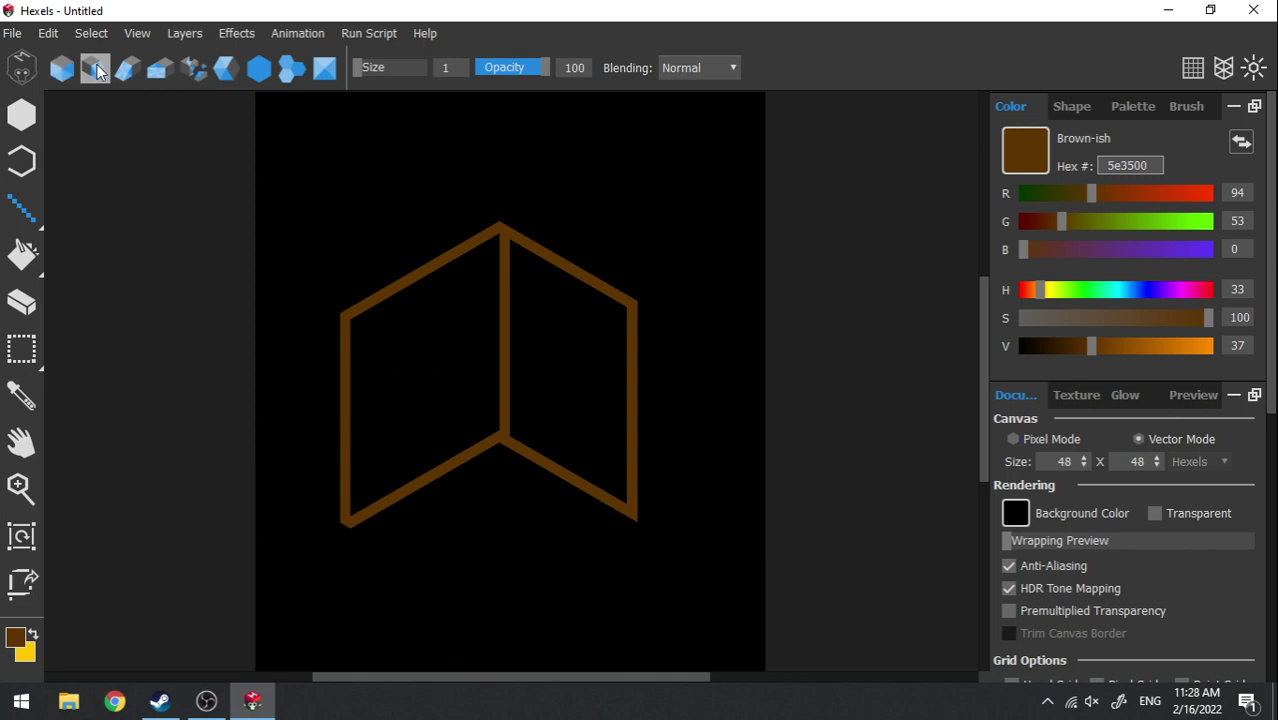
click(62, 67)
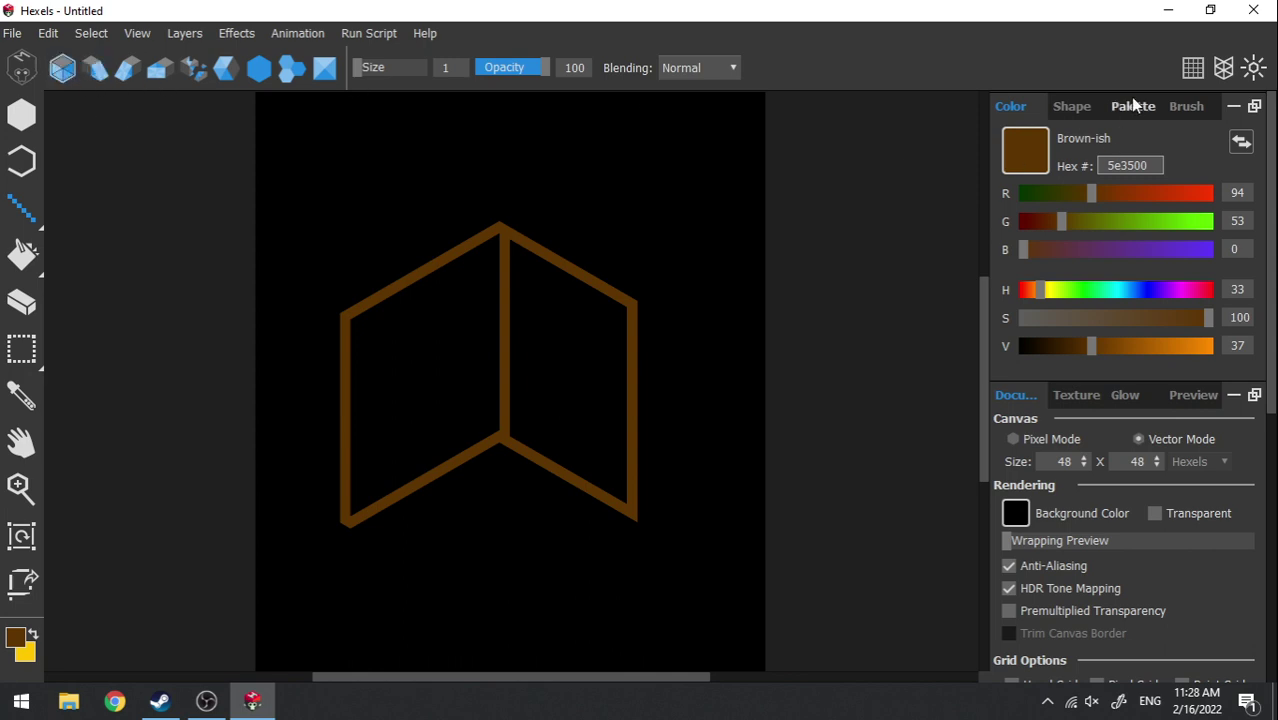
click(1226, 70)
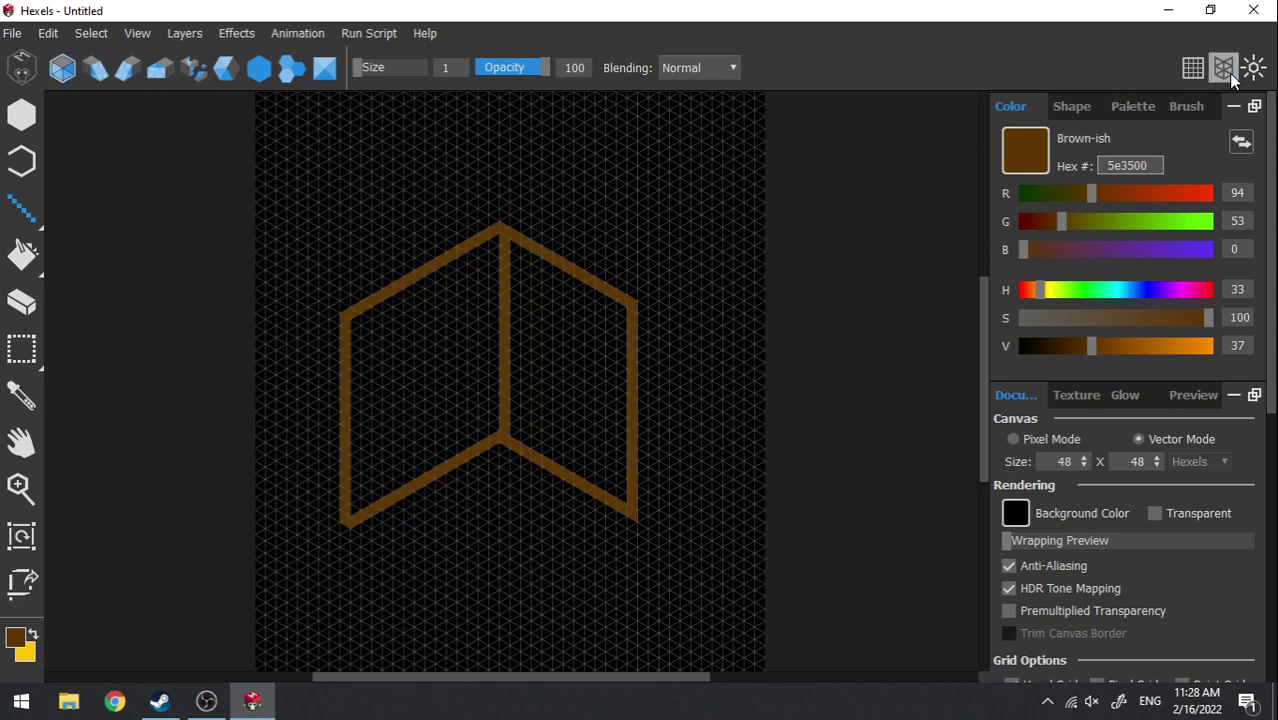
click(95, 68)
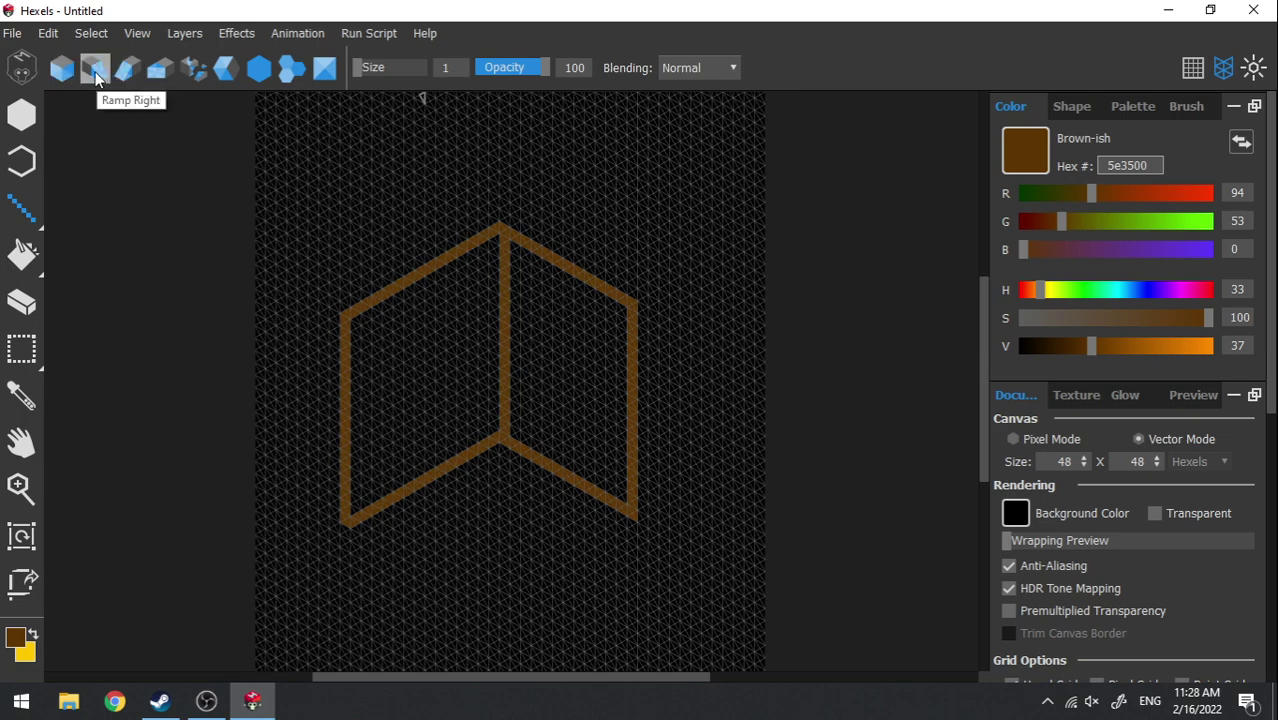
click(1224, 68)
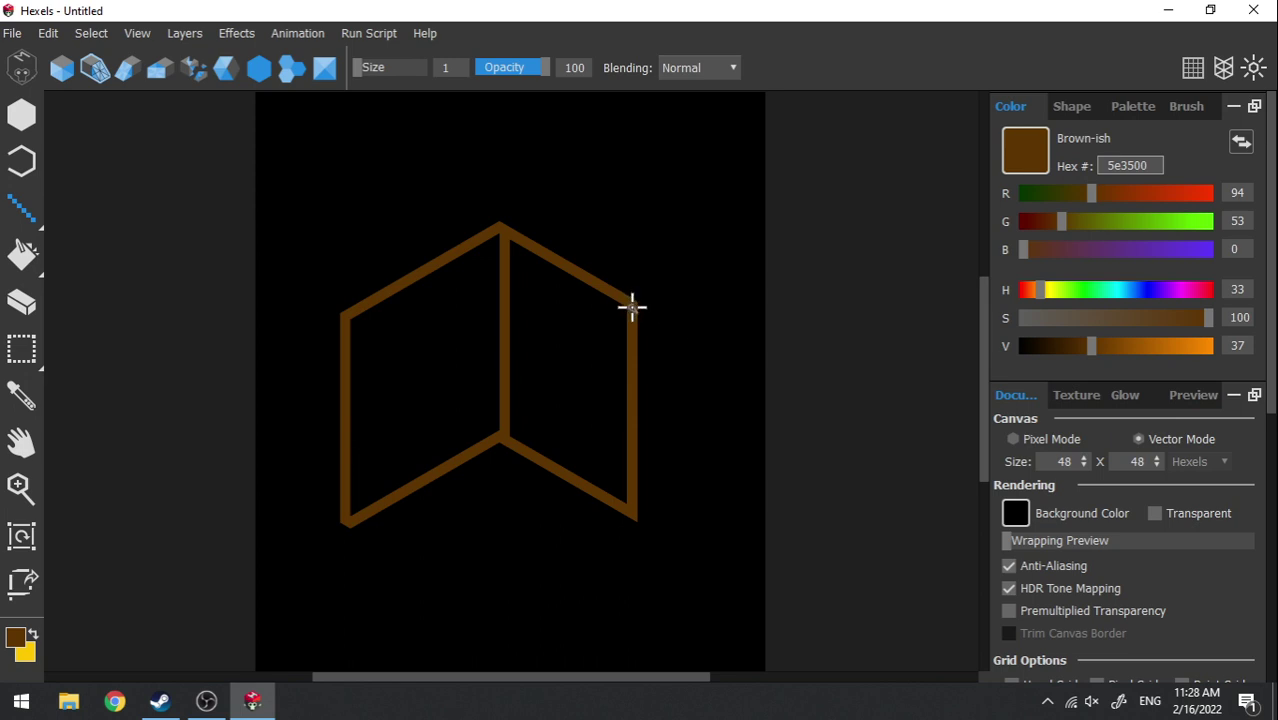
- Try sloping lines on the Ramp Right grid outward from the right wall's outer corners and above it, and undo them
drag(634, 303, 722, 456)
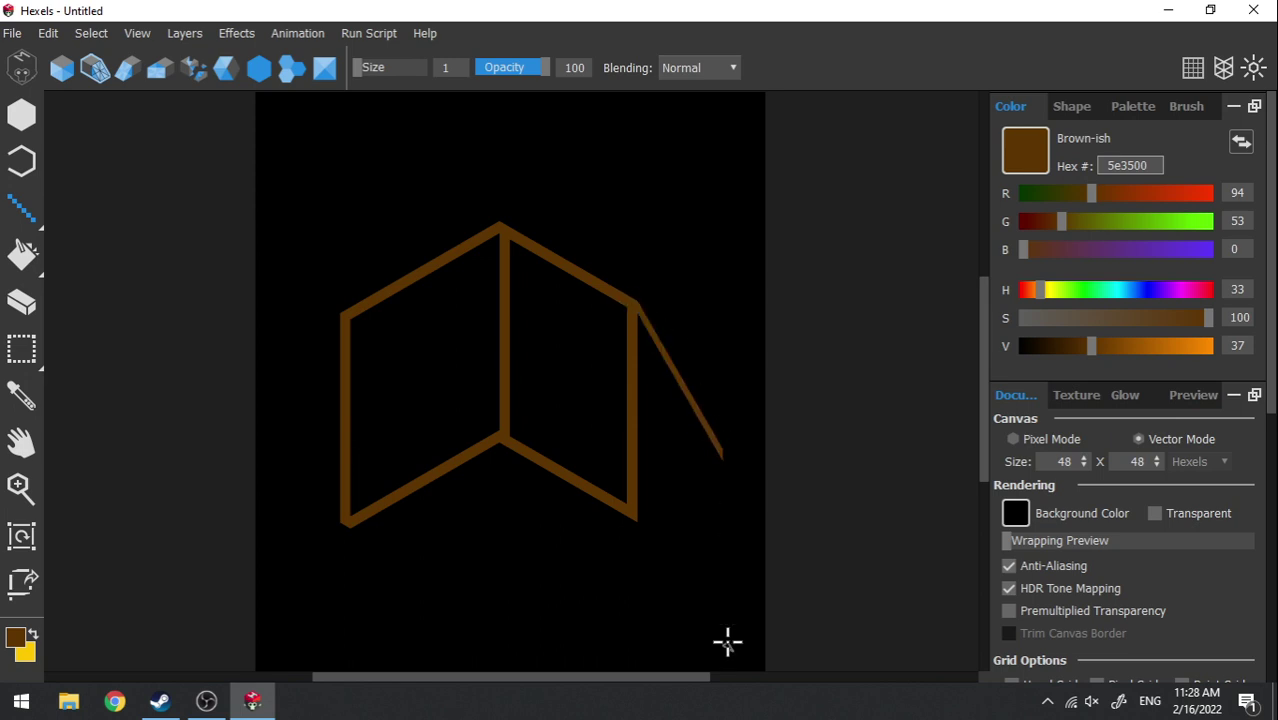
drag(636, 515, 704, 648)
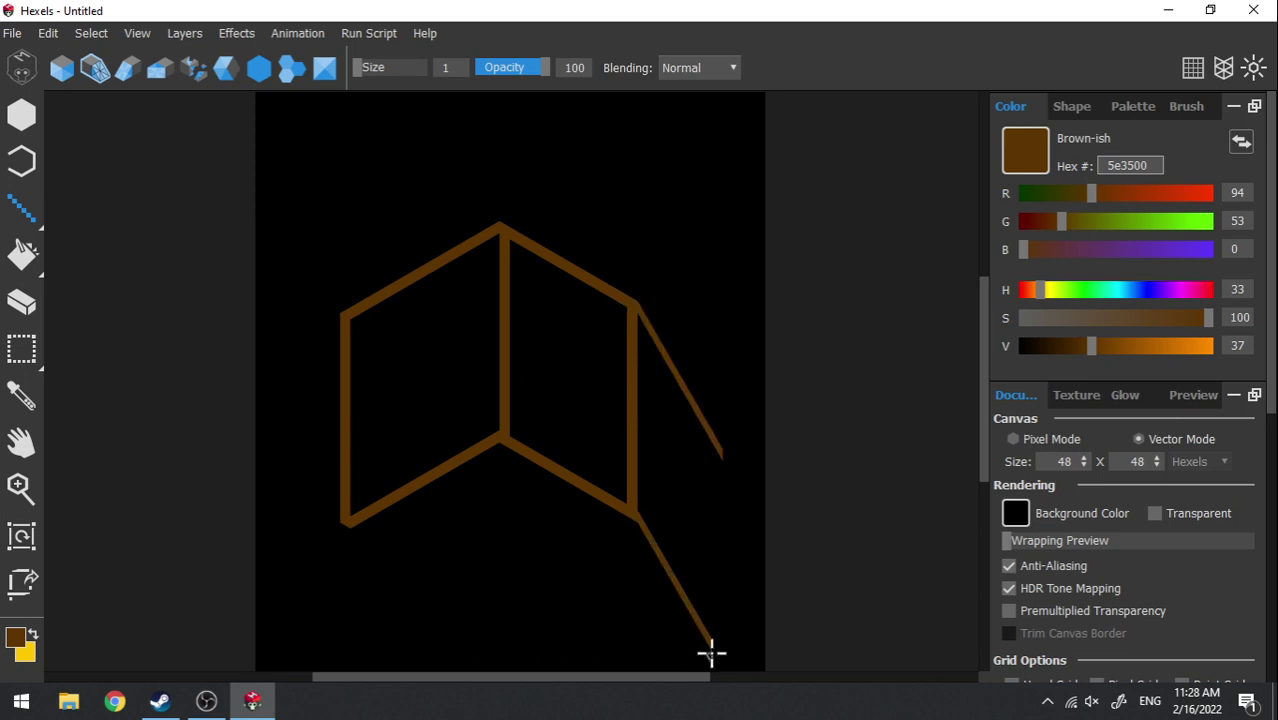
key(ctrl+z)
key(ctrl+z)
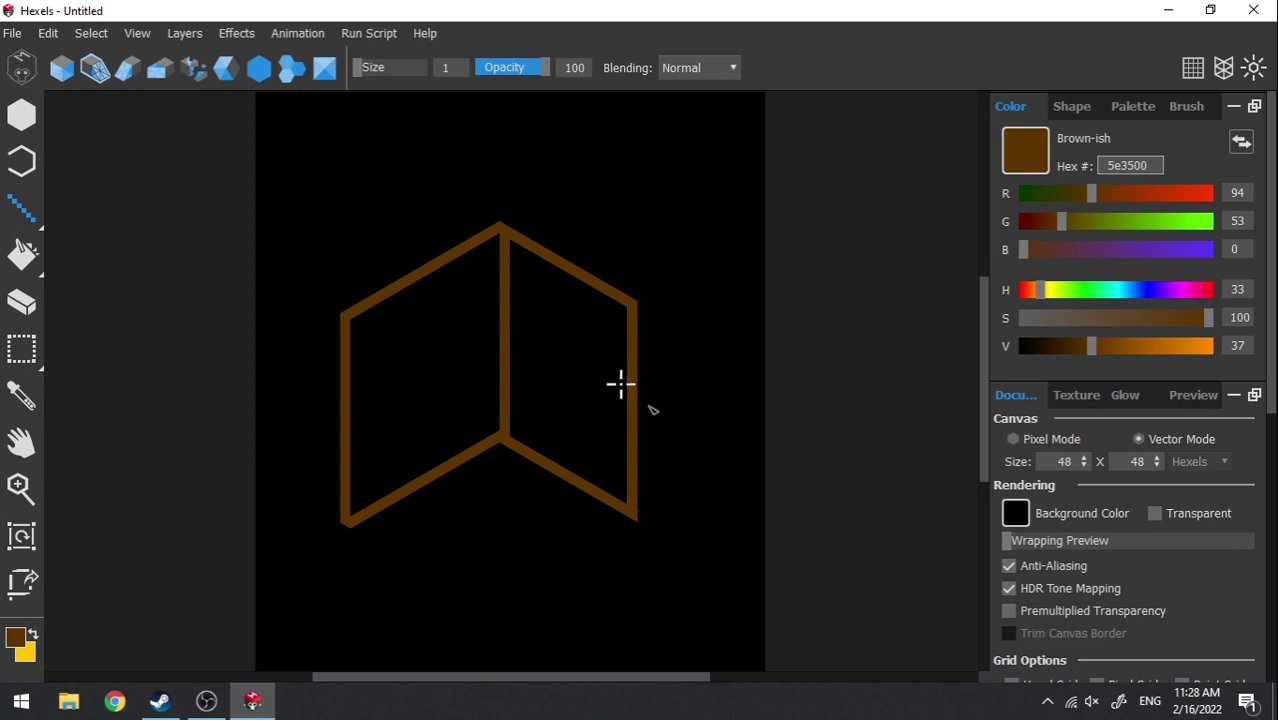
drag(636, 200, 708, 168)
key(ctrl+z)
- Try a steep outward line from each wall's outer top corner on the mirrored ramp grid, and undo both
click(127, 68)
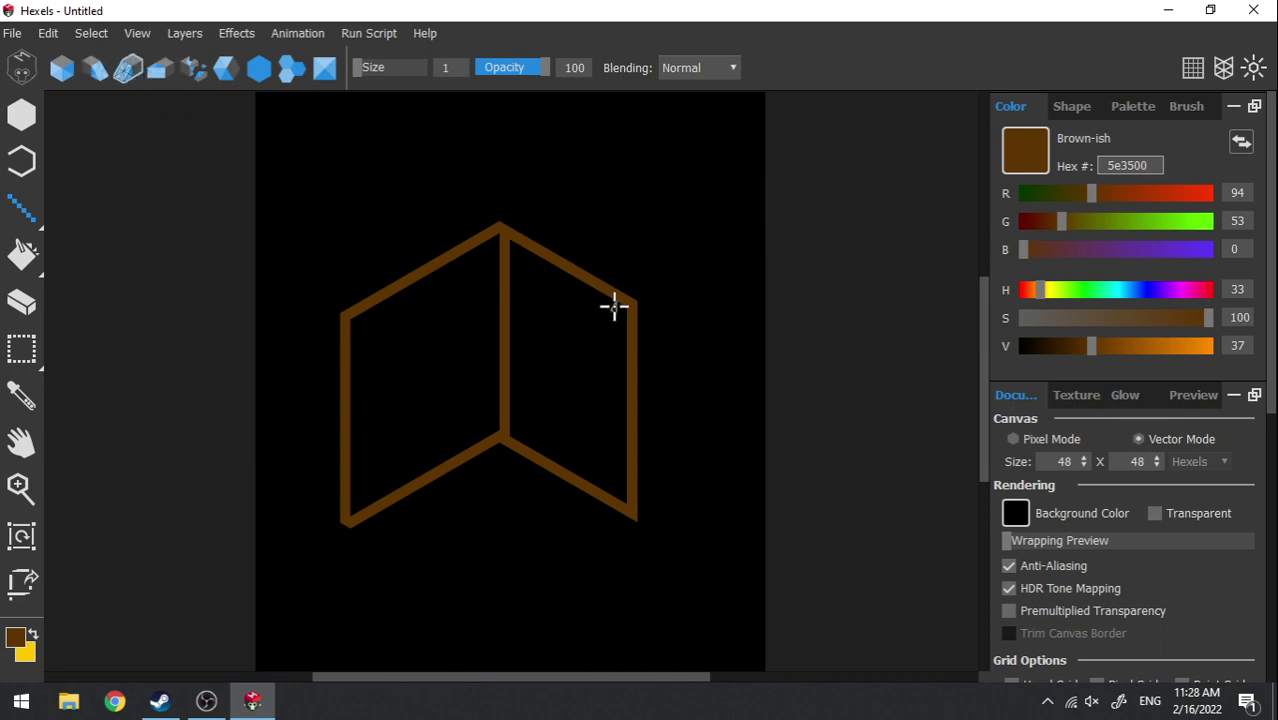
drag(627, 300, 745, 490)
key(ctrl+z)
mouse_move(341, 318)
mouse_down()
mouse_move(305, 414)
mouse_move(270, 440)
mouse_move(280, 421)
mouse_up()
key(ctrl+z)
- Try a horizontal line below the two walls on the flatter ramp grid, and undo it
click(159, 75)
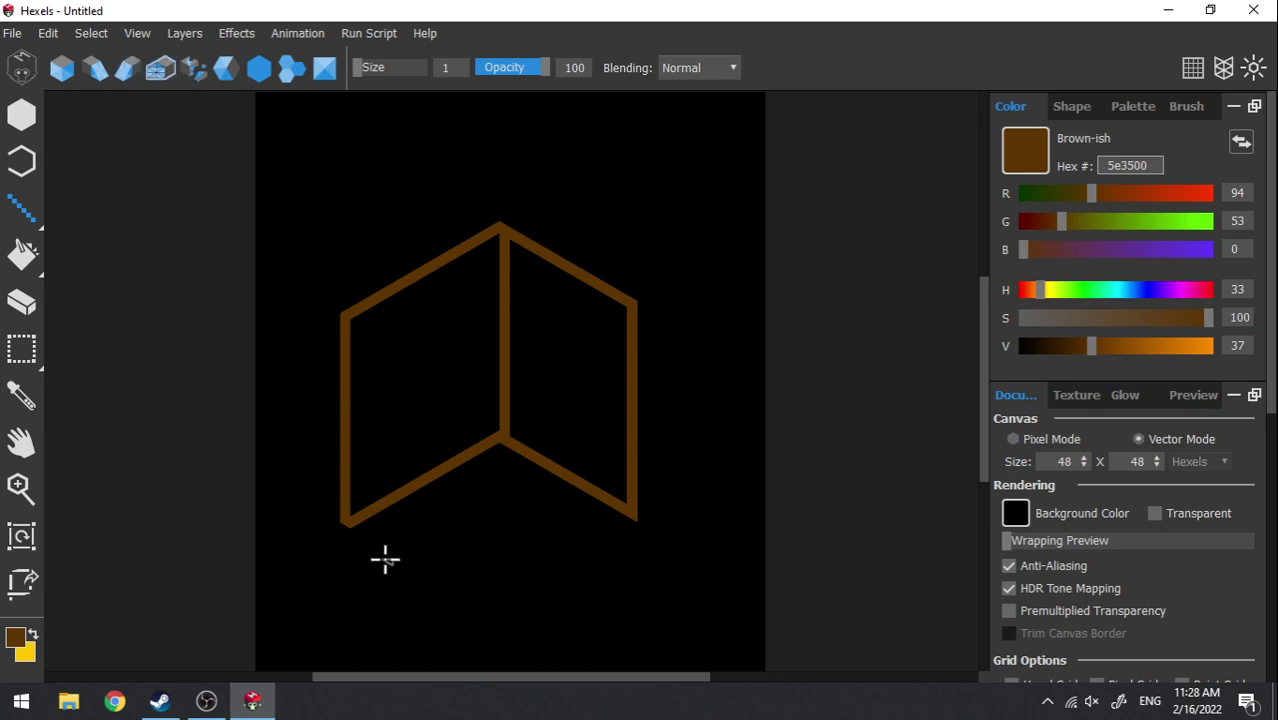
drag(385, 561, 606, 561)
key(ctrl+z)
- Try short strokes beside the right wall on the clustered-cubes grid shape with its grid overlay shown, then hide the overlay and undo them
click(192, 70)
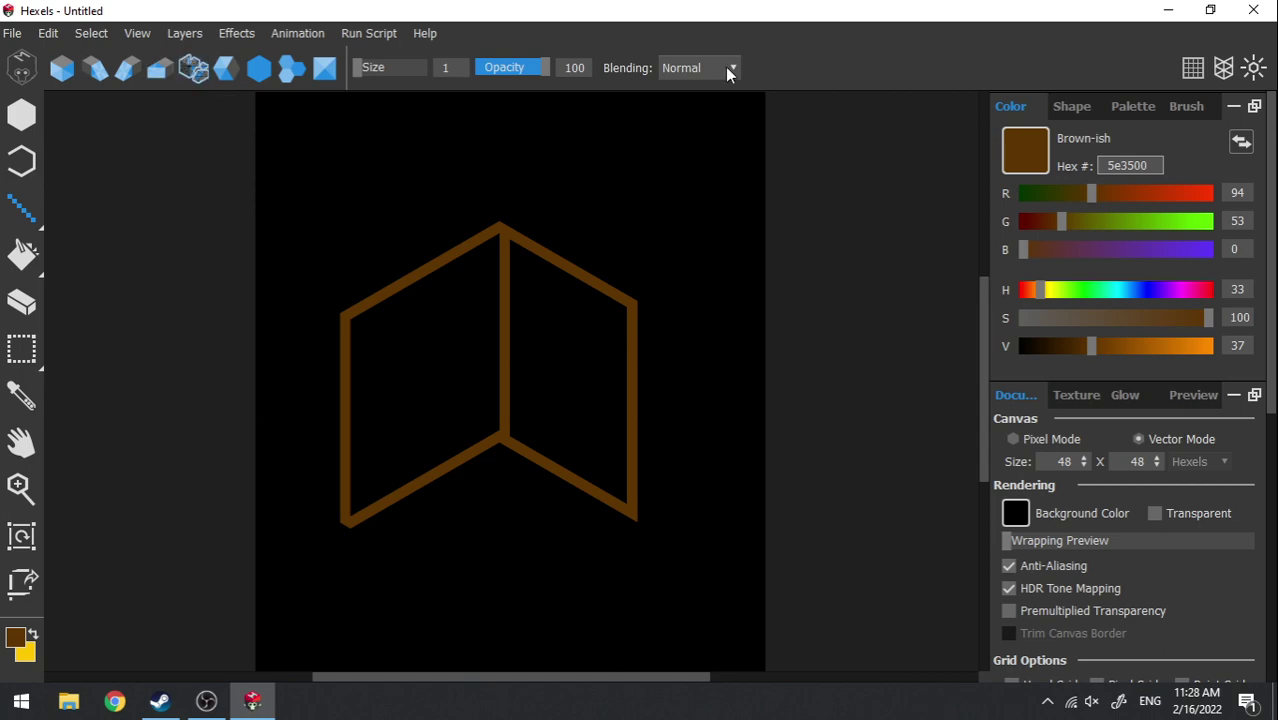
click(1224, 66)
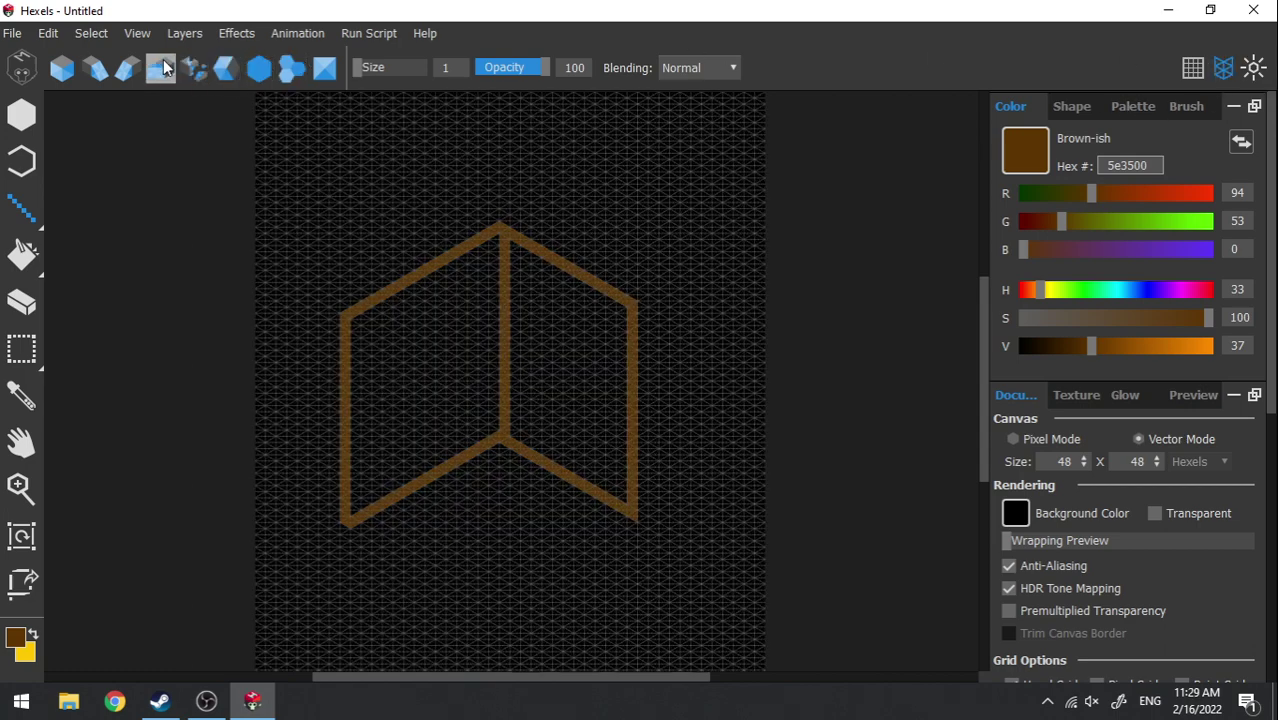
click(203, 77)
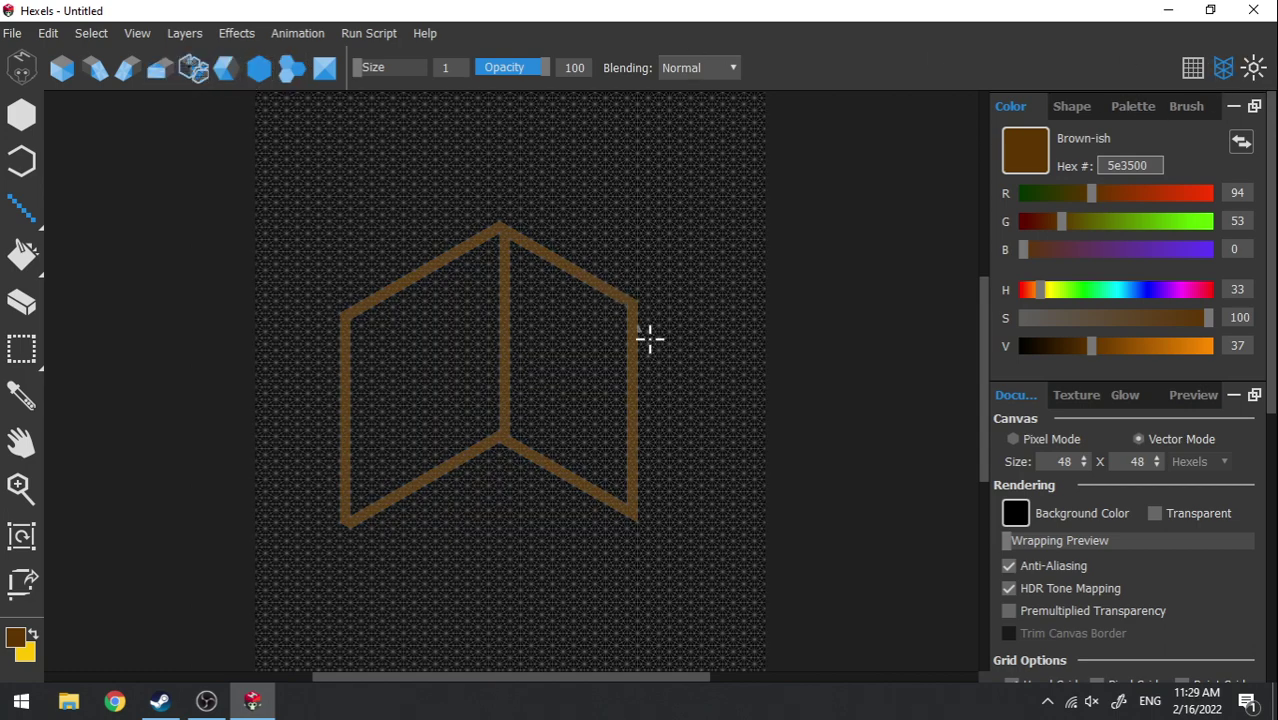
drag(642, 329, 686, 328)
drag(652, 369, 660, 382)
click(1224, 66)
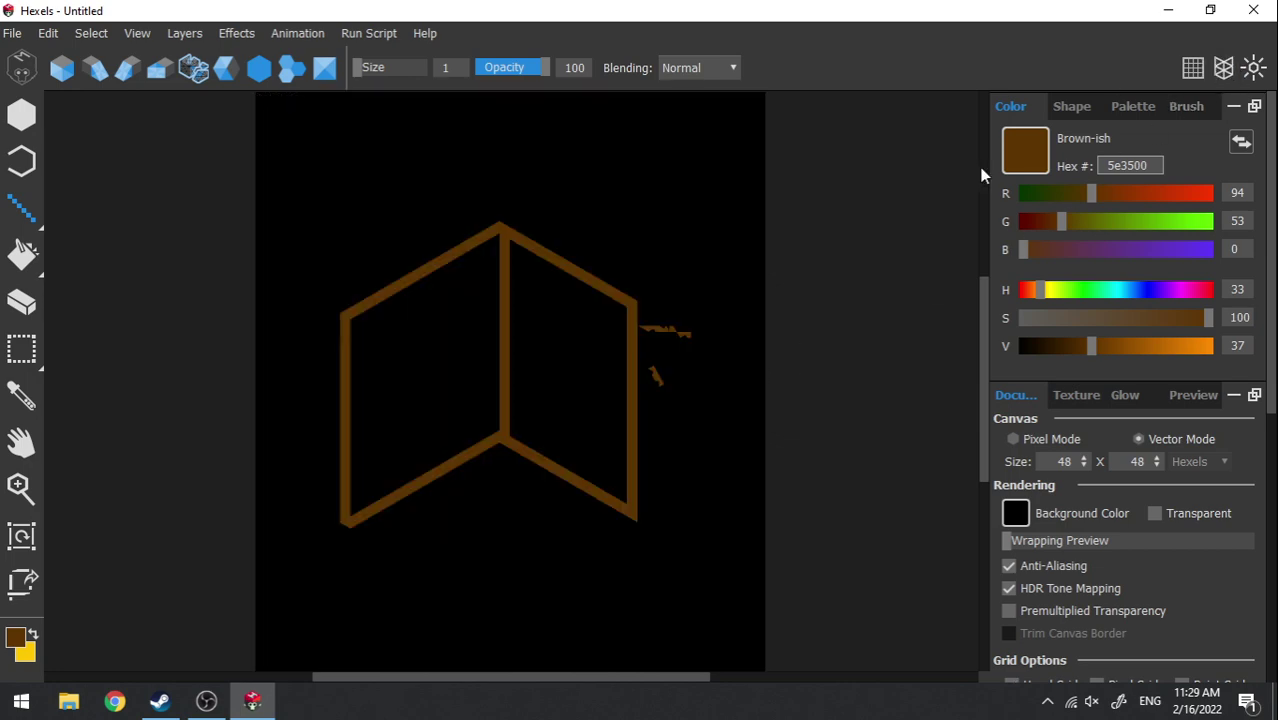
key(ctrl+z)
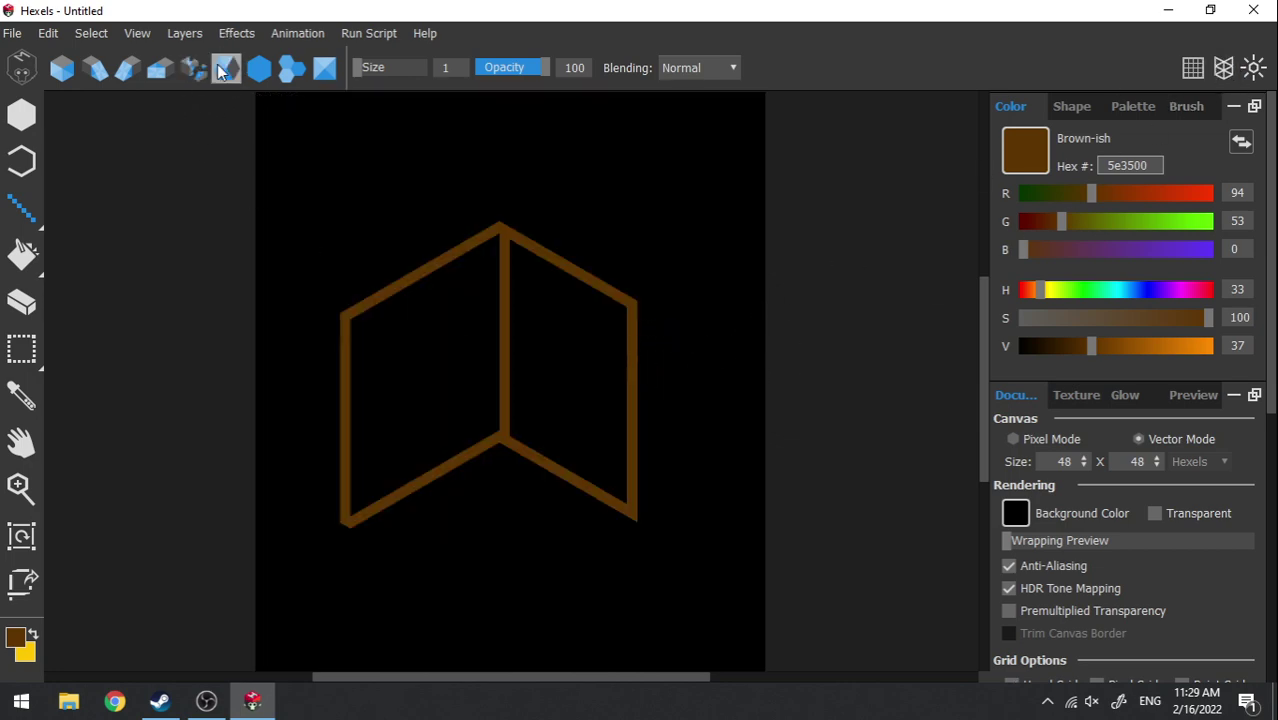
- Try several lines around the left wall on the Sideways Trixels grid, undoing each one
click(220, 68)
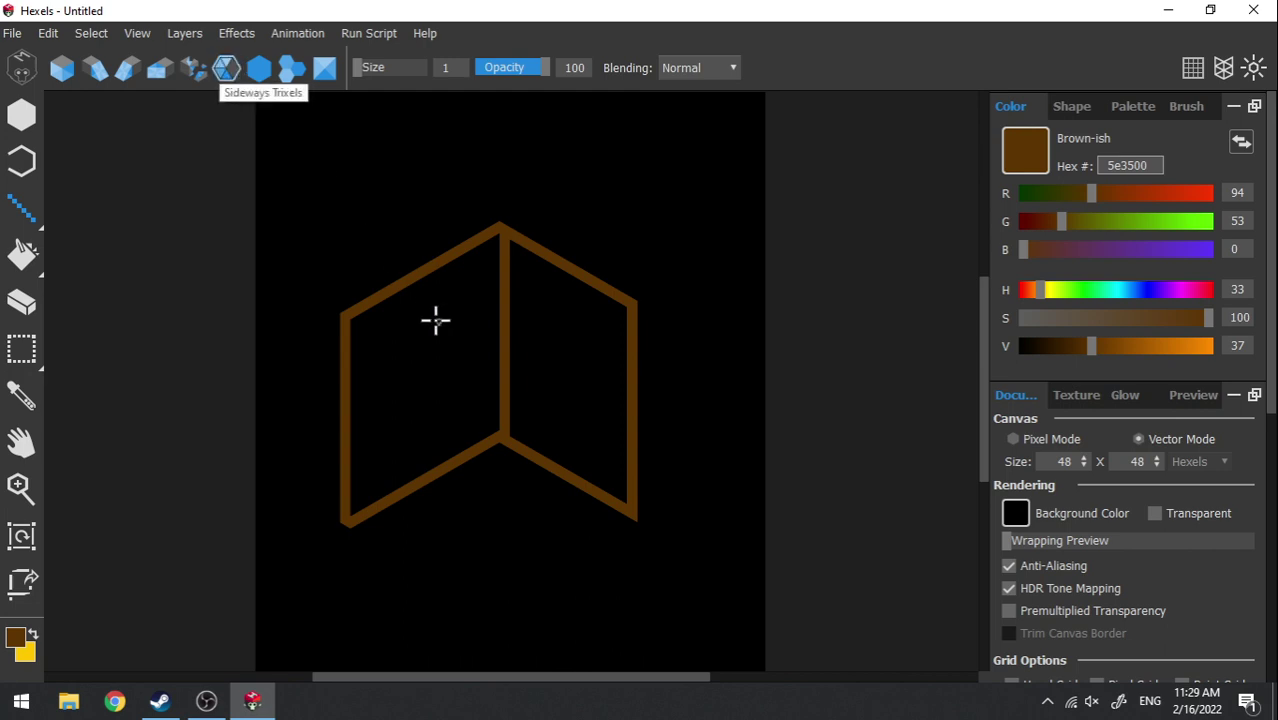
mouse_move(342, 324)
mouse_down()
mouse_move(290, 418)
mouse_move(280, 374)
mouse_move(302, 251)
mouse_move(348, 256)
mouse_up()
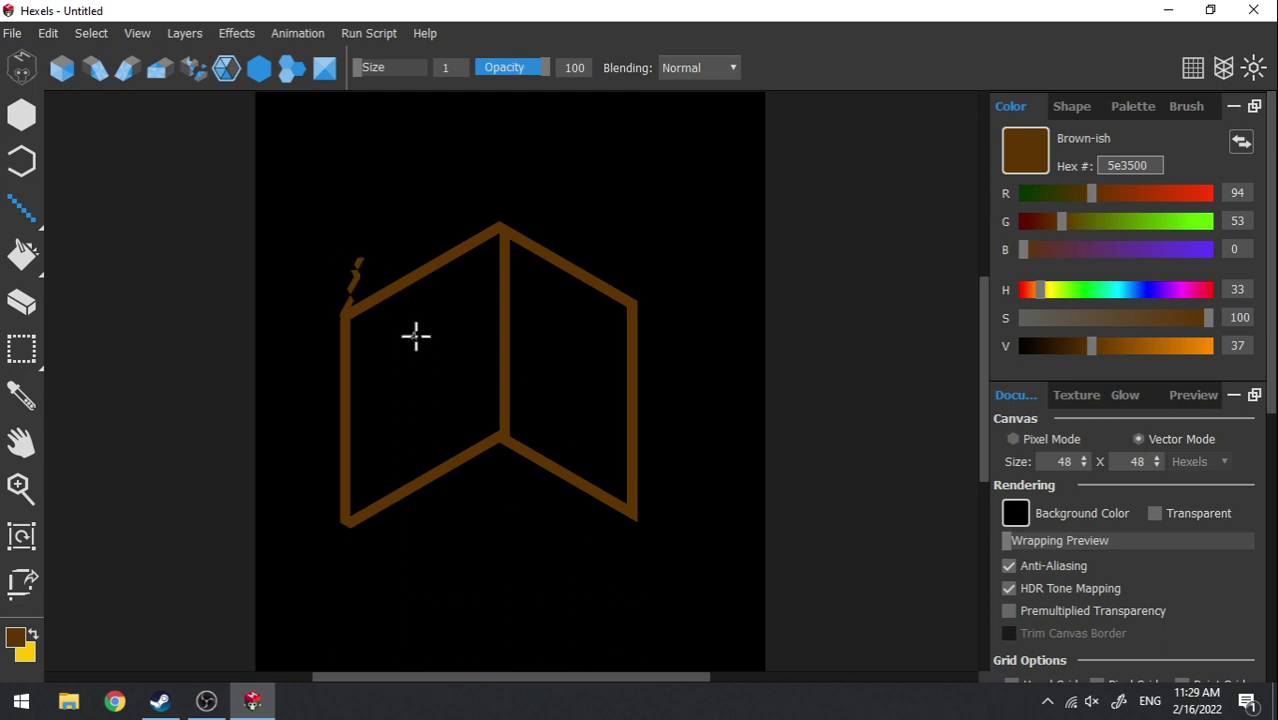
key(ctrl+z)
mouse_move(330, 174)
mouse_down()
mouse_move(285, 294)
mouse_move(317, 573)
mouse_move(262, 578)
mouse_up()
key(ctrl+z)
drag(295, 165, 427, 224)
key(ctrl+z)
- Try a nearly horizontal line and small marks above the walls on the square grid of triangles, and undo them
click(324, 67)
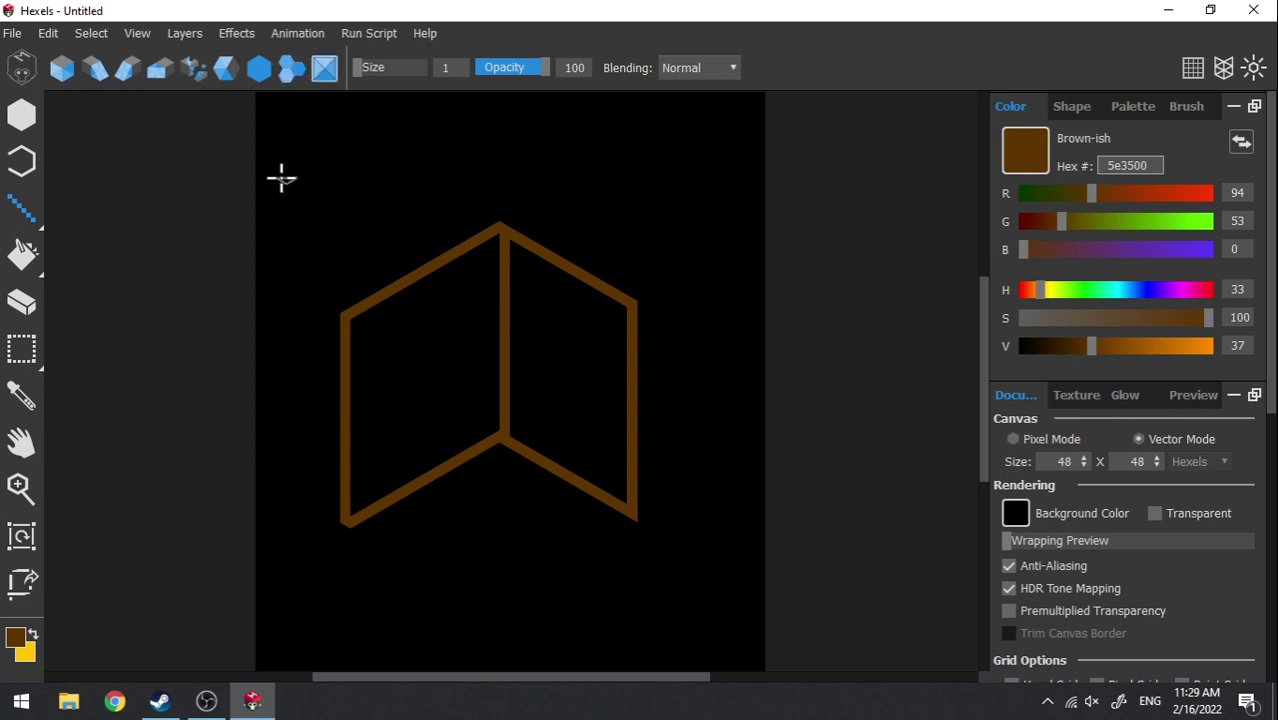
drag(280, 177, 424, 168)
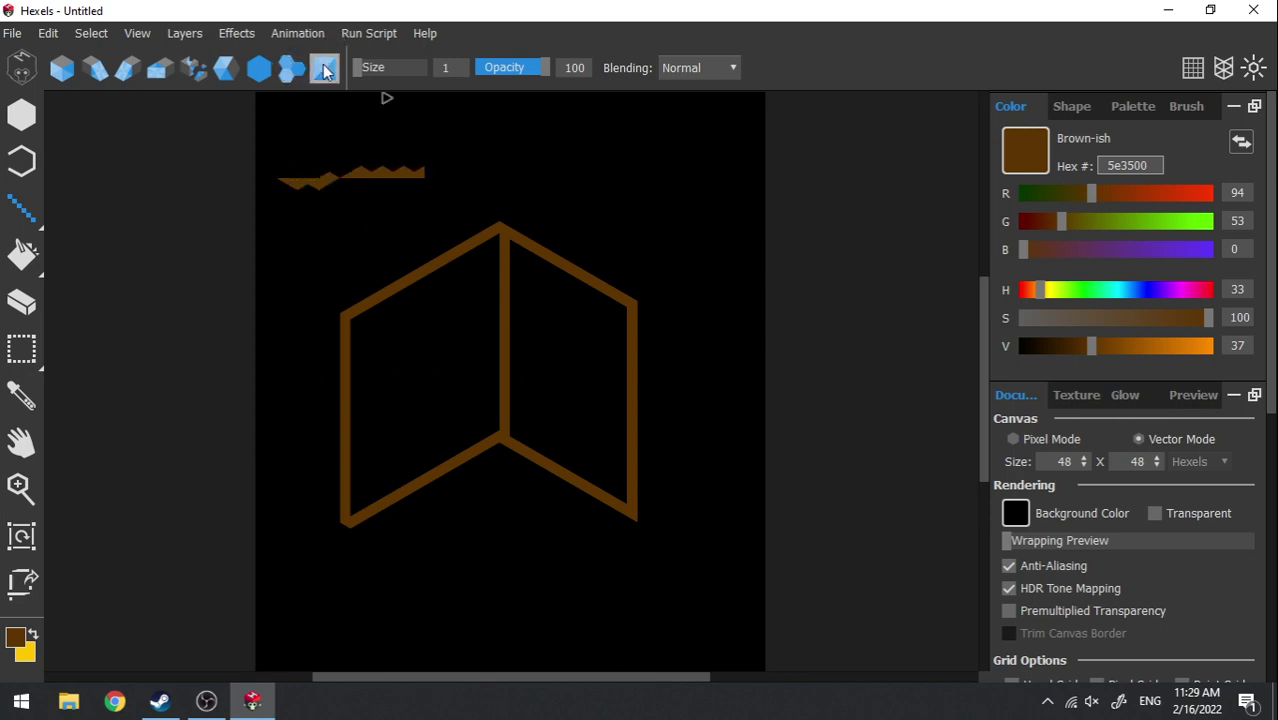
key(ctrl+z)
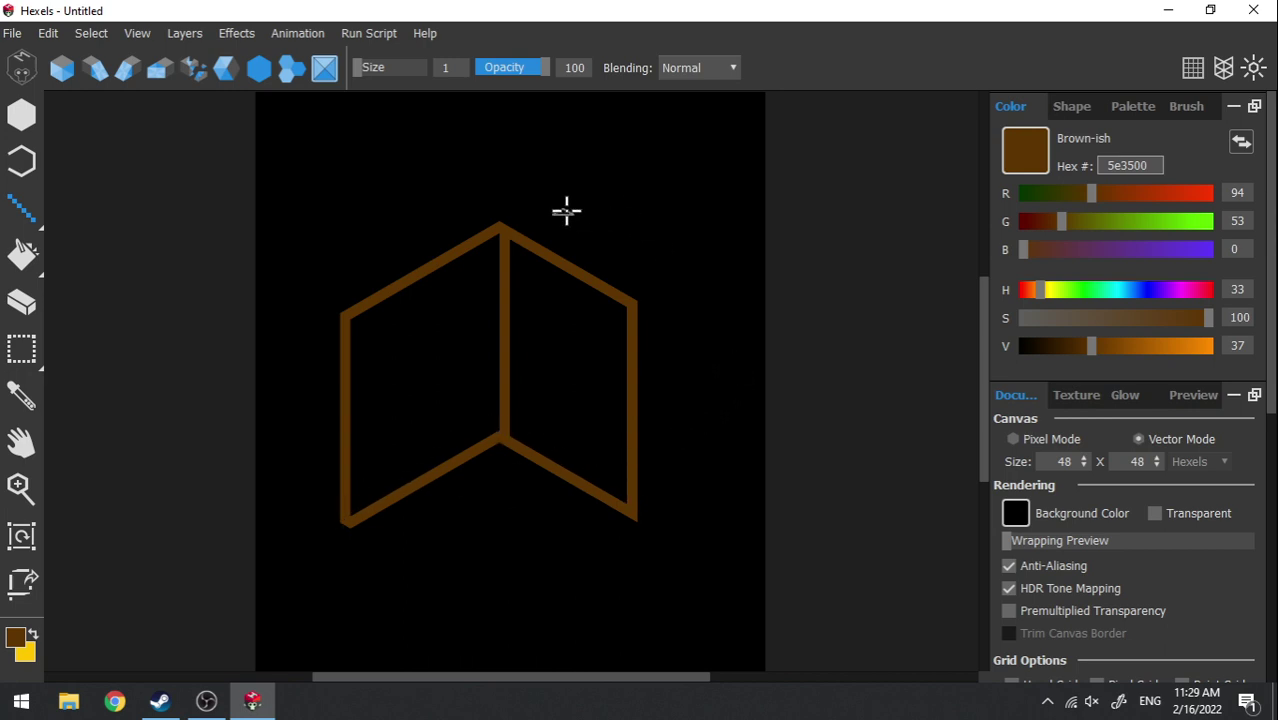
click(528, 138)
mouse_move(673, 219)
mouse_down()
mouse_move(721, 239)
mouse_move(579, 165)
mouse_move(759, 294)
mouse_move(664, 222)
mouse_up()
key(ctrl+z)
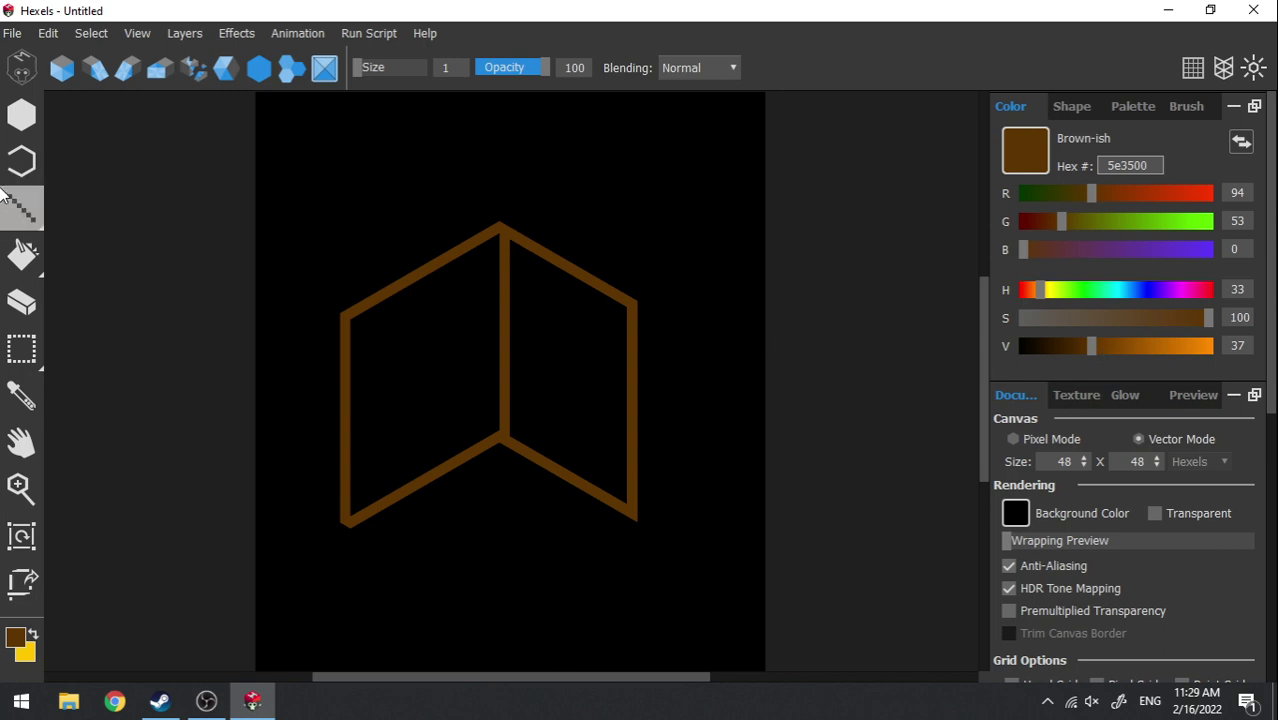
- Raise the brown's value to 54 (8a4b00) and fill the inside of the right wall with it
click(25, 262)
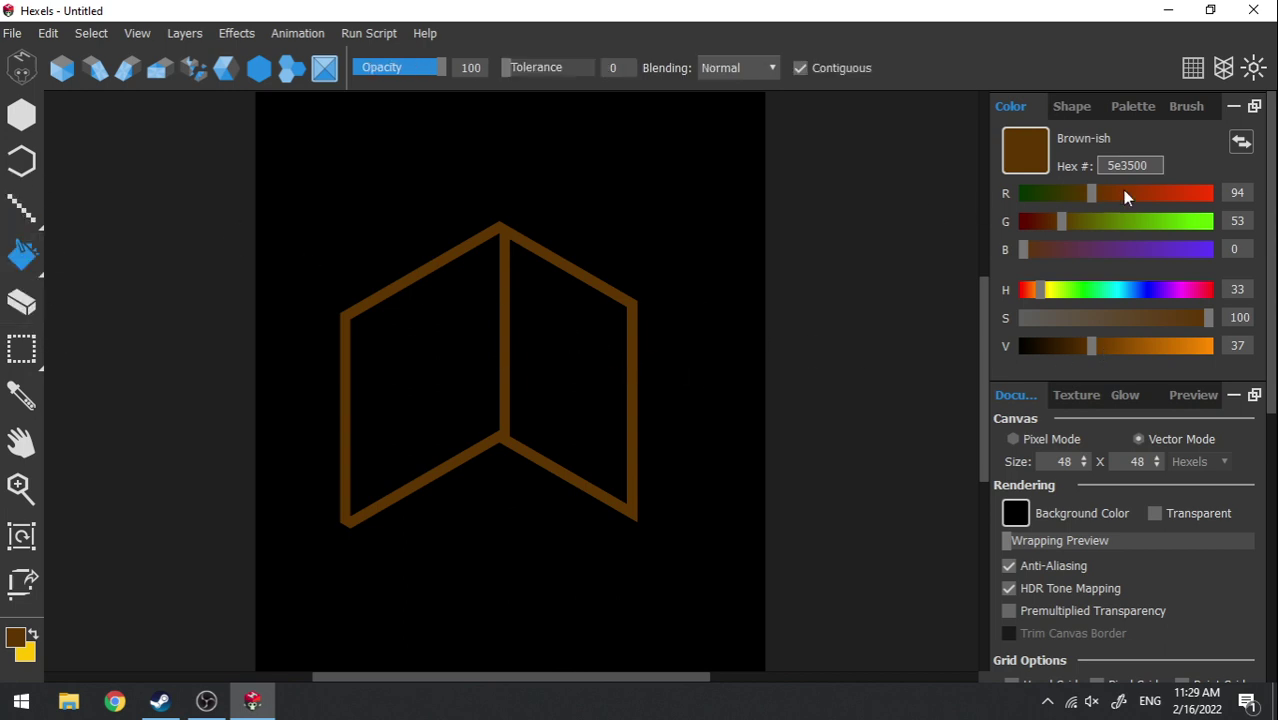
drag(1128, 347, 1122, 349)
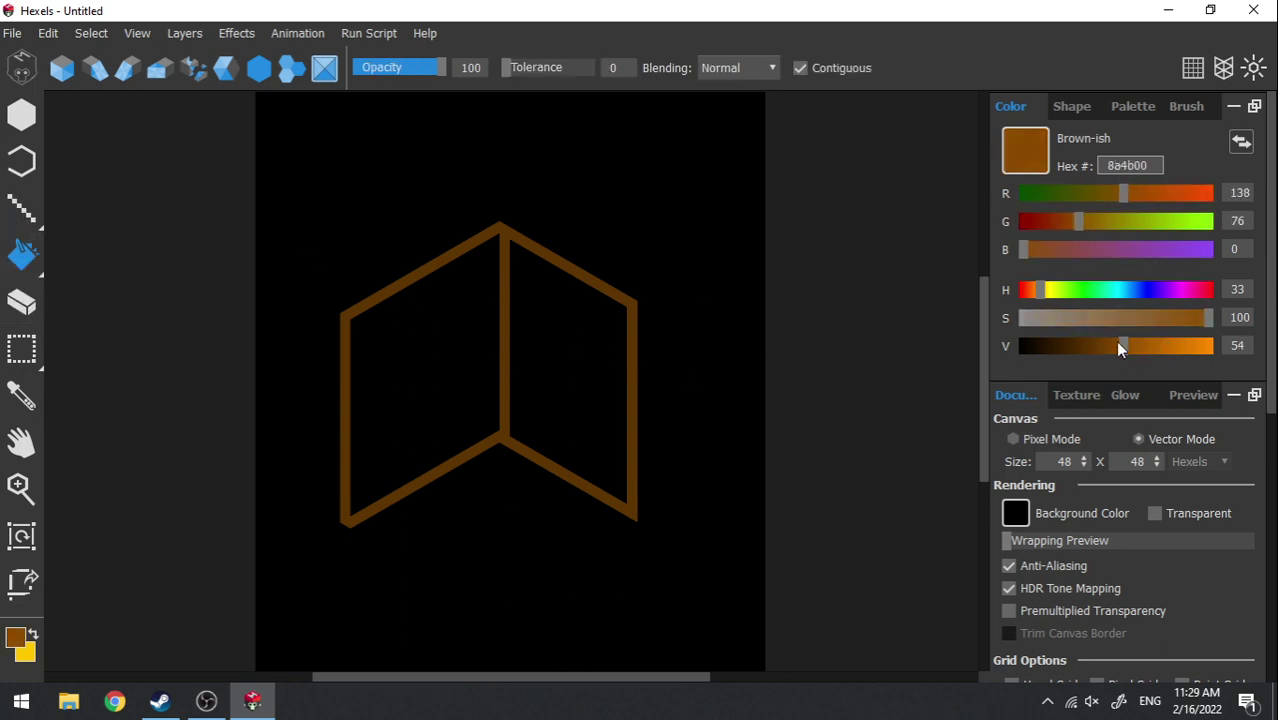
click(570, 396)
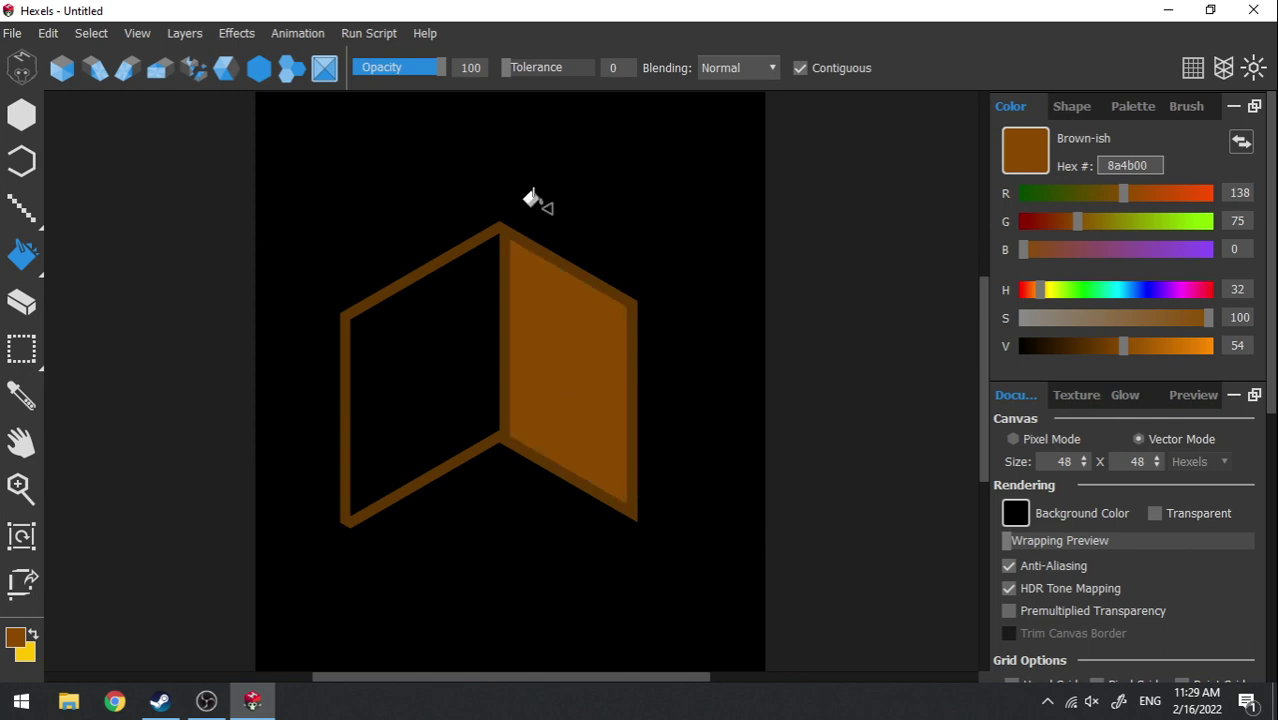
key(ctrl+z)
click(558, 392)
- Redraw the right wall's outline in the same 8a4b00 brown with the Line tool on the Trixels grid
click(22, 207)
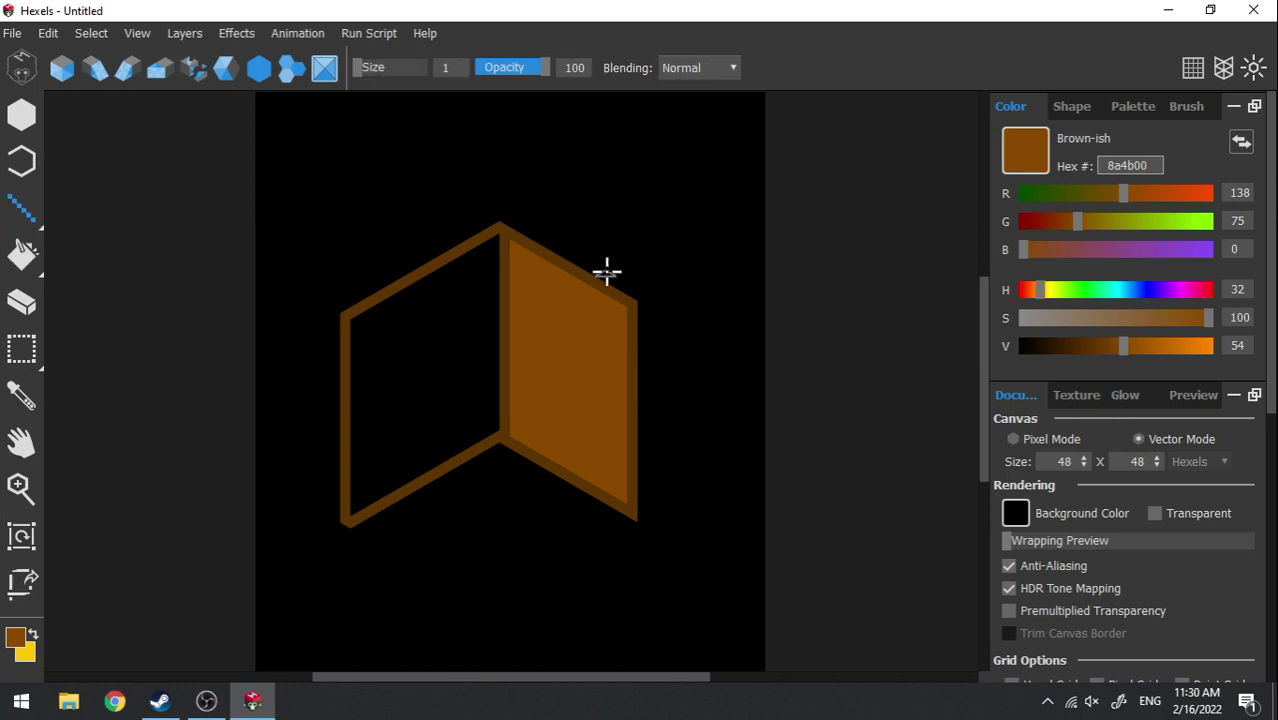
drag(509, 227, 519, 443)
click(64, 69)
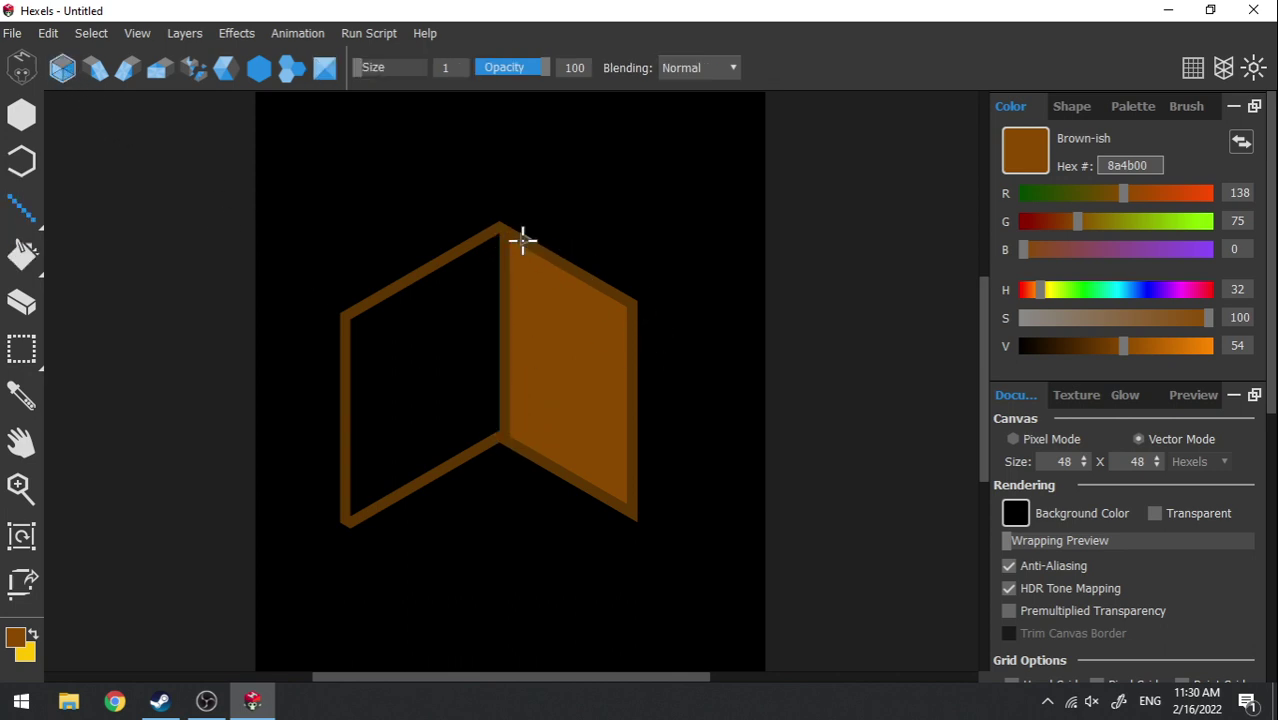
mouse_move(502, 231)
mouse_down()
mouse_move(505, 440)
mouse_move(633, 516)
mouse_move(635, 305)
mouse_move(508, 230)
mouse_up()
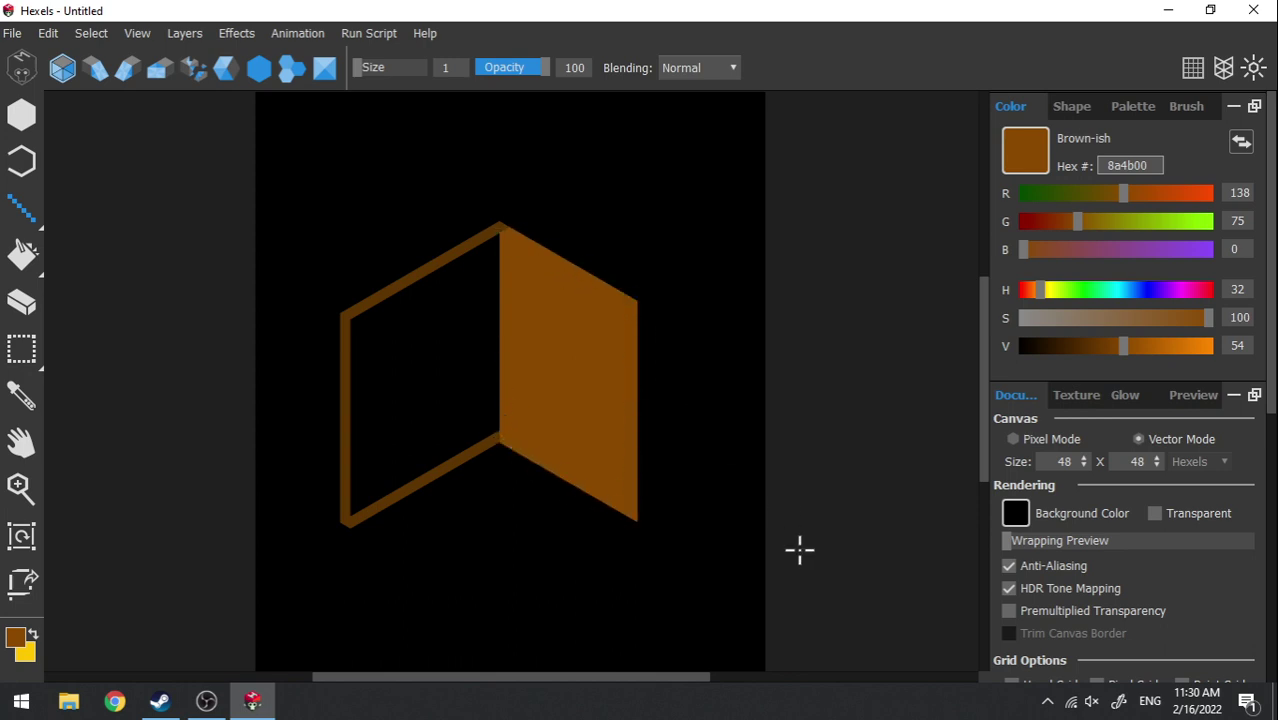
- Pick up the left wall outline's dark brown, 5e3500, and fill the inside of the left wall with it
click(25, 260)
click(372, 296)
click(437, 380)
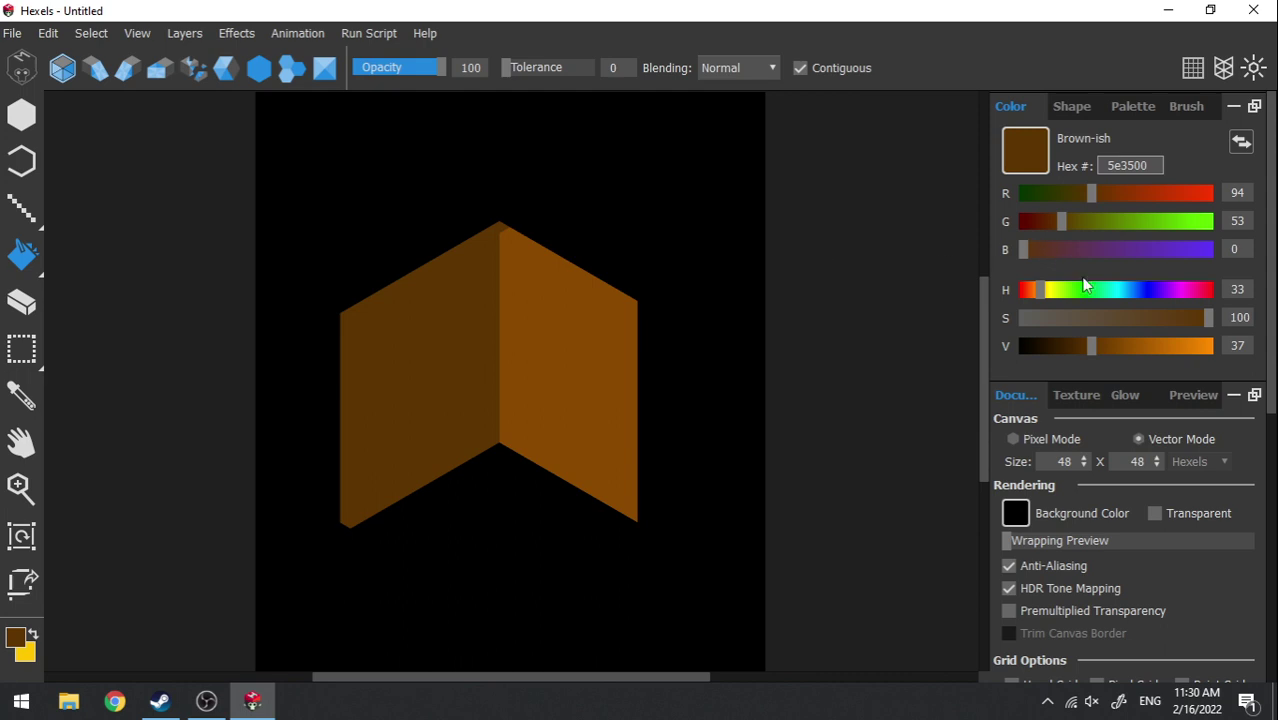
- Mix a pale beige, e8c397, with saturation 35 and value 91, and line both walls' sloping top edges, extending slightly past the right wall
click(1189, 344)
drag(1060, 319, 1084, 318)
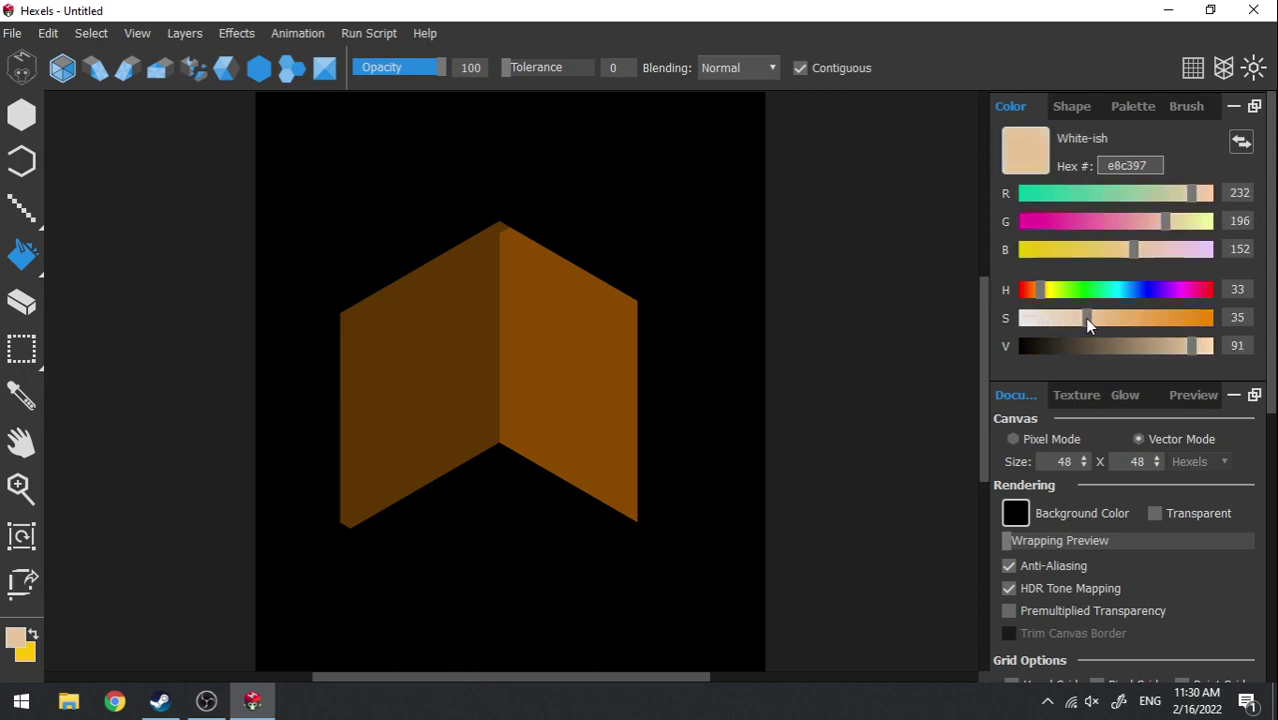
key(l)
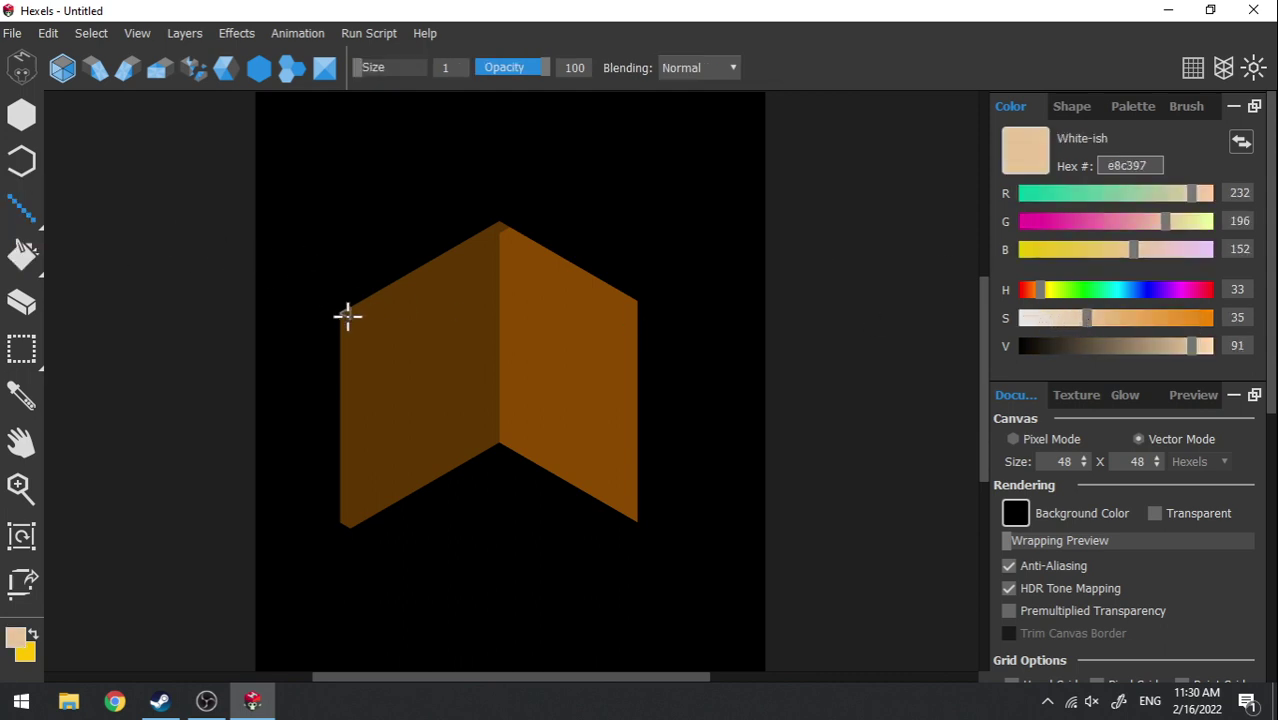
mouse_move(347, 316)
mouse_down()
mouse_move(492, 242)
mouse_move(500, 224)
mouse_move(661, 298)
mouse_up()
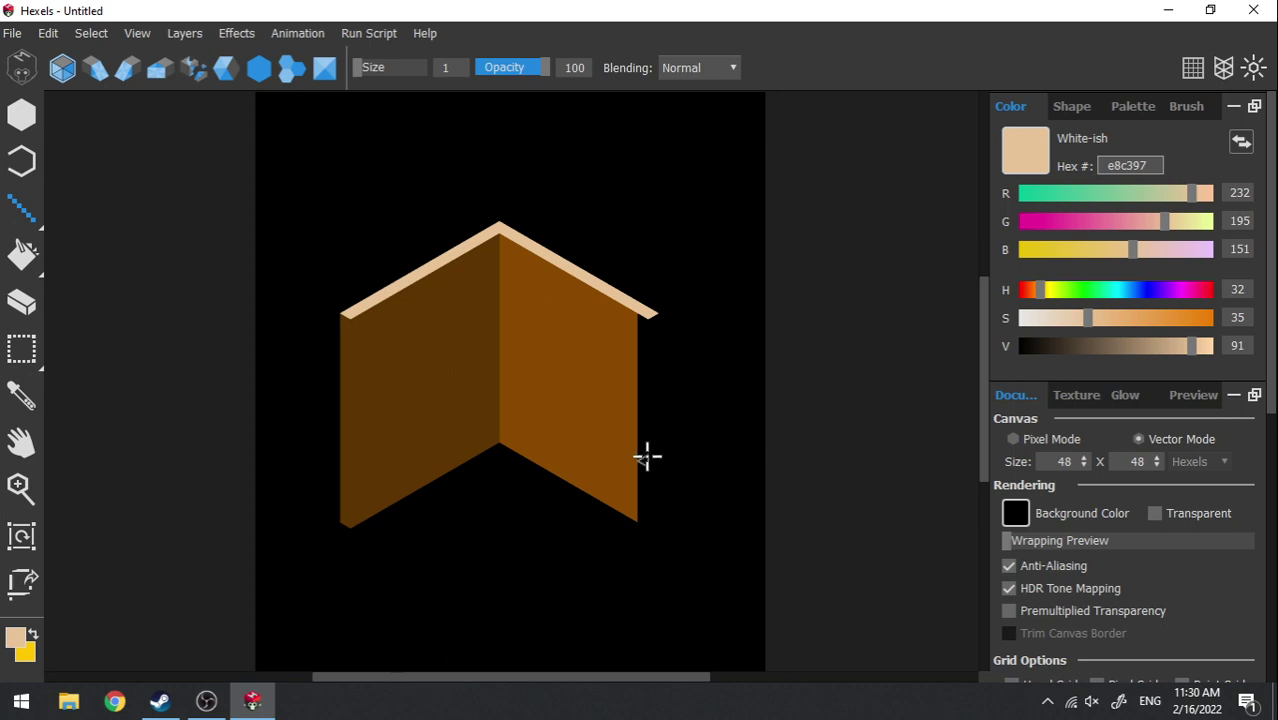
- Sample the right wall's brown, 8a4b00, and extend the wall's sloping lower edge outward past its outer corner
alt+click(564, 397)
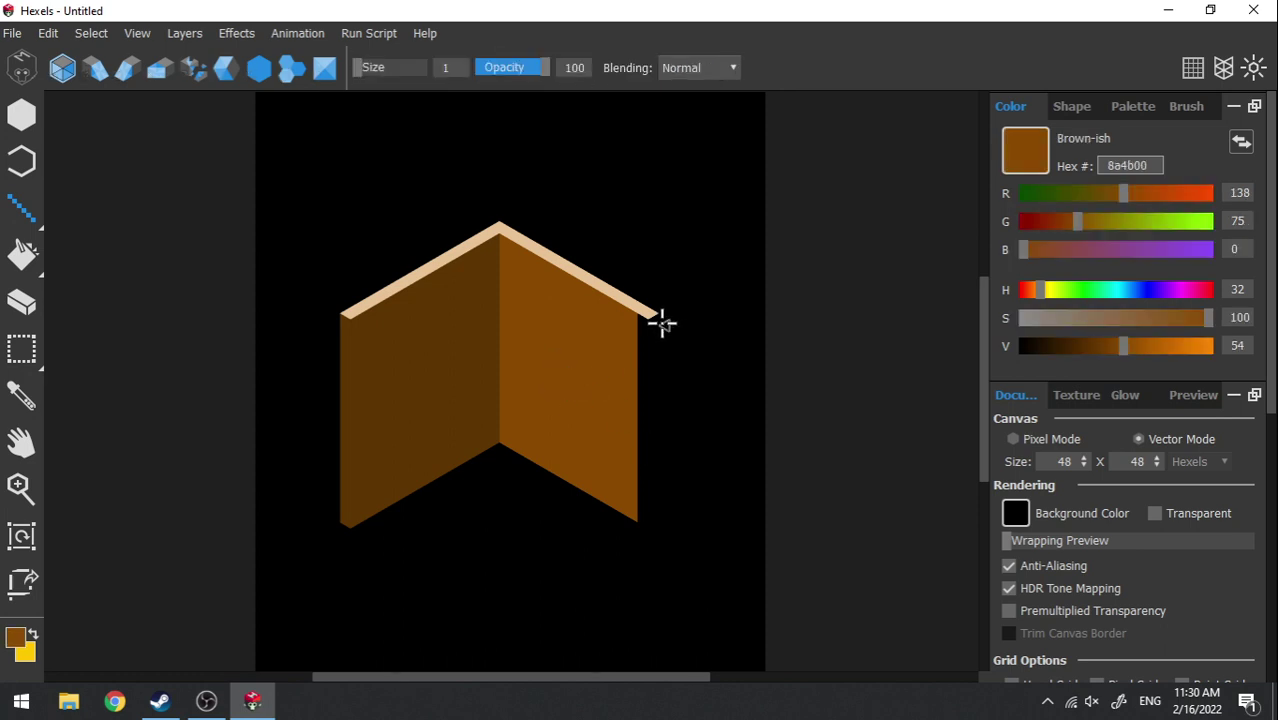
drag(658, 321, 674, 514)
key(ctrl+z)
drag(554, 470, 688, 543)
- Sample the left wall's brown, 5e3500, extend its lower edge outward past the corner, and undo the horizontal line joining both ends
alt+click(455, 442)
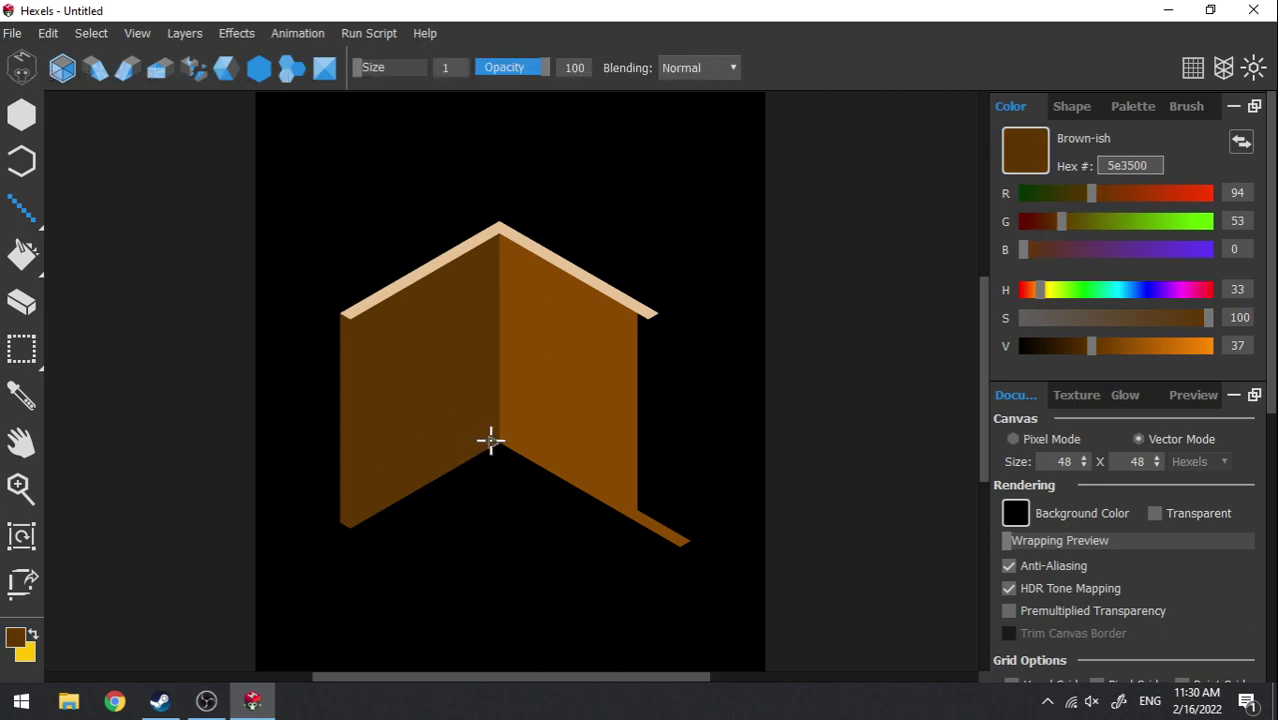
mouse_move(446, 466)
mouse_down()
mouse_move(321, 552)
mouse_move(334, 560)
mouse_move(318, 542)
mouse_move(477, 515)
mouse_move(684, 540)
mouse_up()
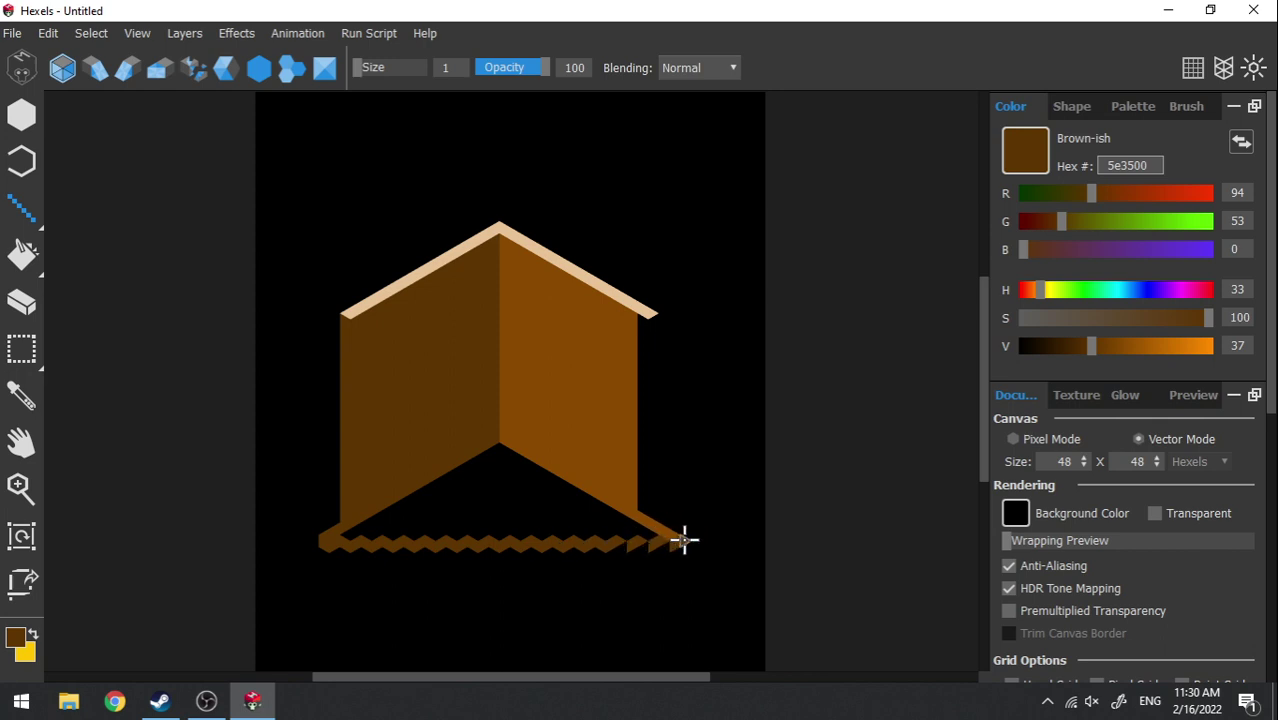
key(ctrl+z)
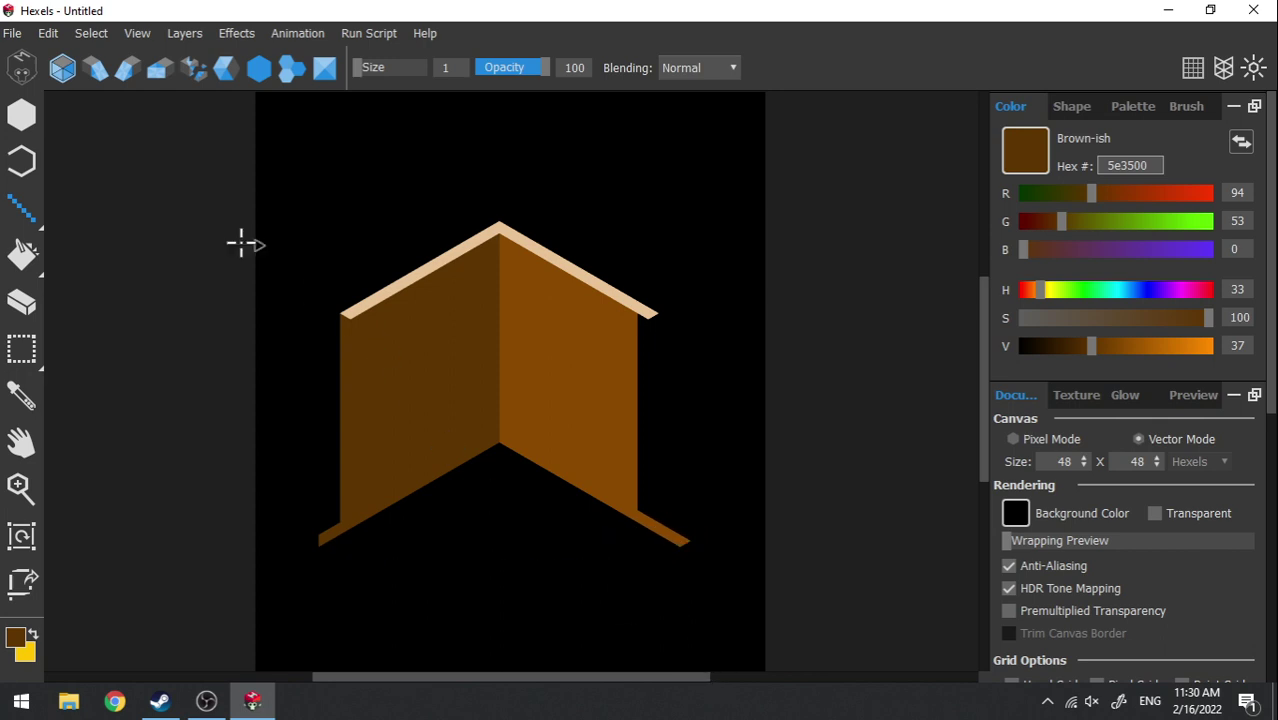
- Try a straight horizontal line between the two extended lower ends on the flatter ramp grid, starting from each end, and undo both
click(161, 68)
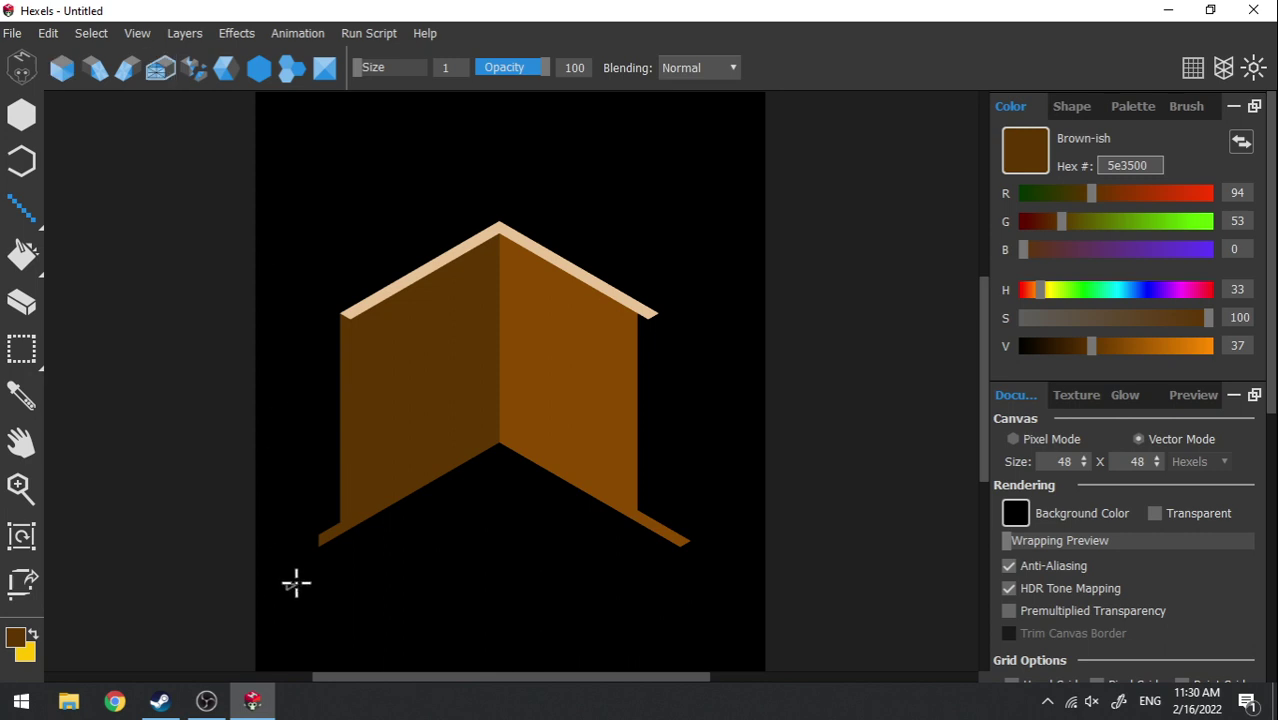
drag(324, 543, 688, 543)
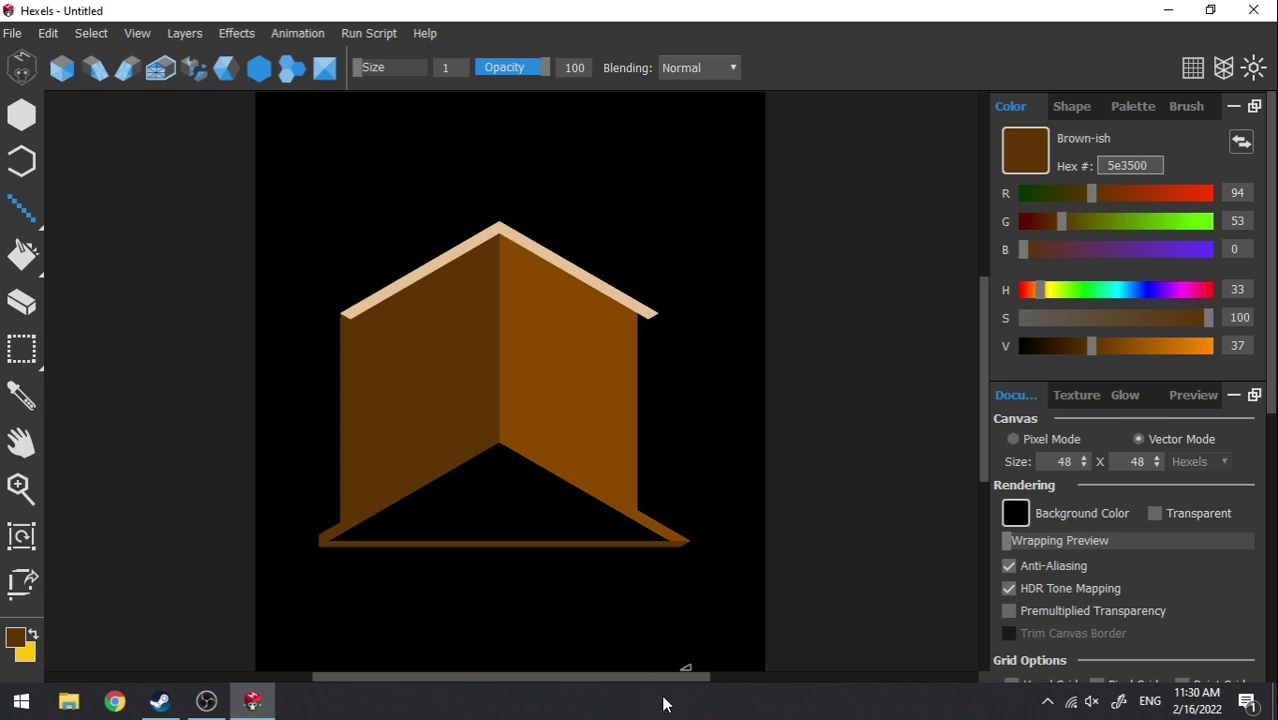
key(ctrl+z)
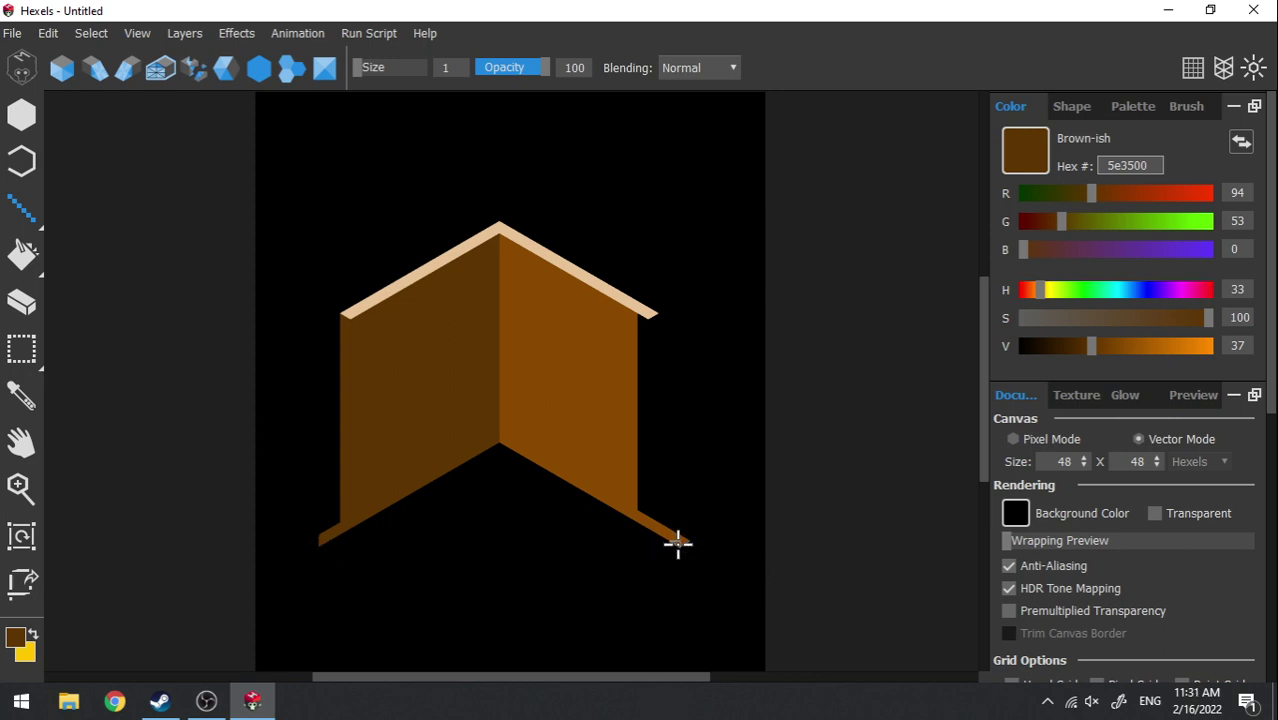
drag(678, 543, 320, 543)
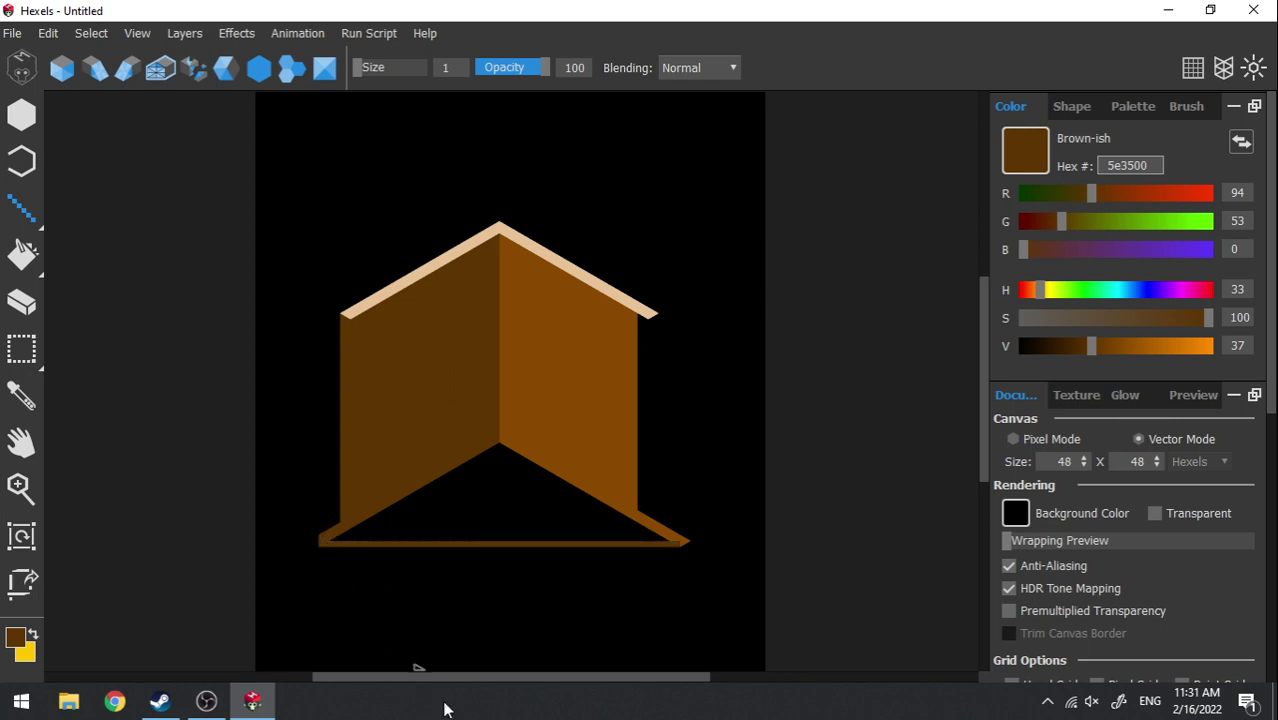
key(ctrl+z)
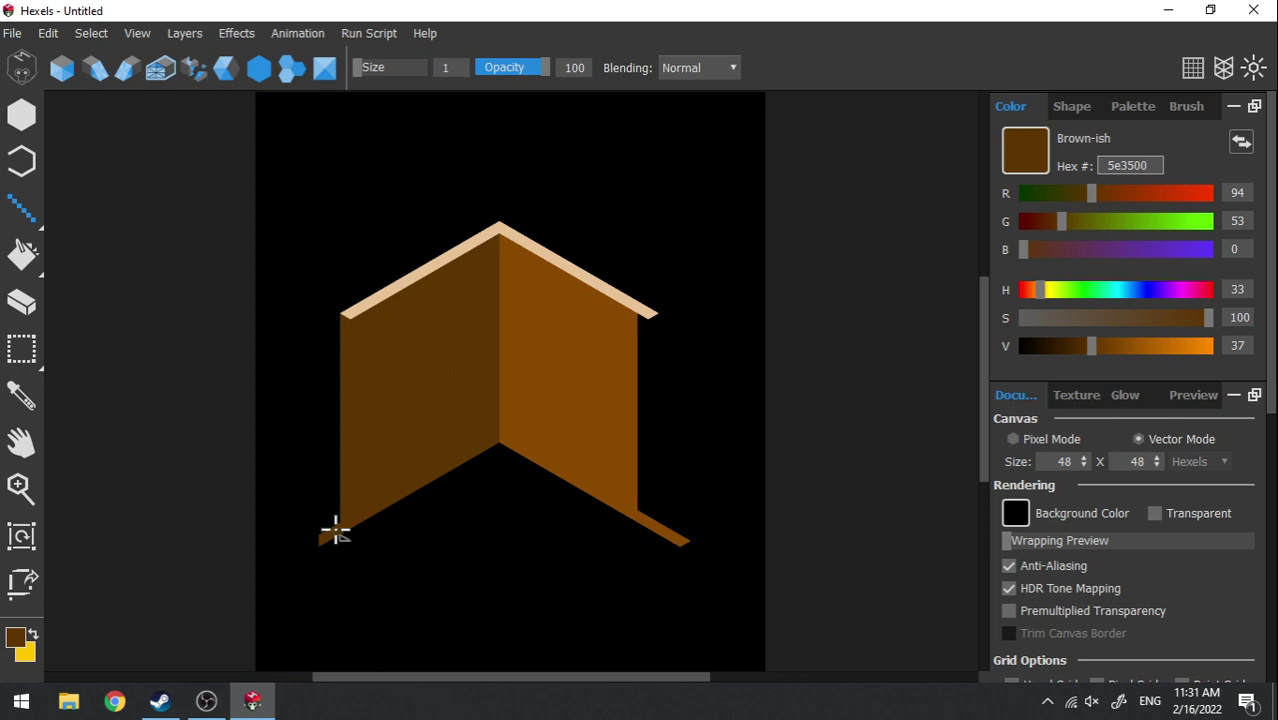
- Outline an outward extension of both walls on the full triangle grid, using 5e3500 beside the left wall and 8a4b00 beside the right
key(alt)
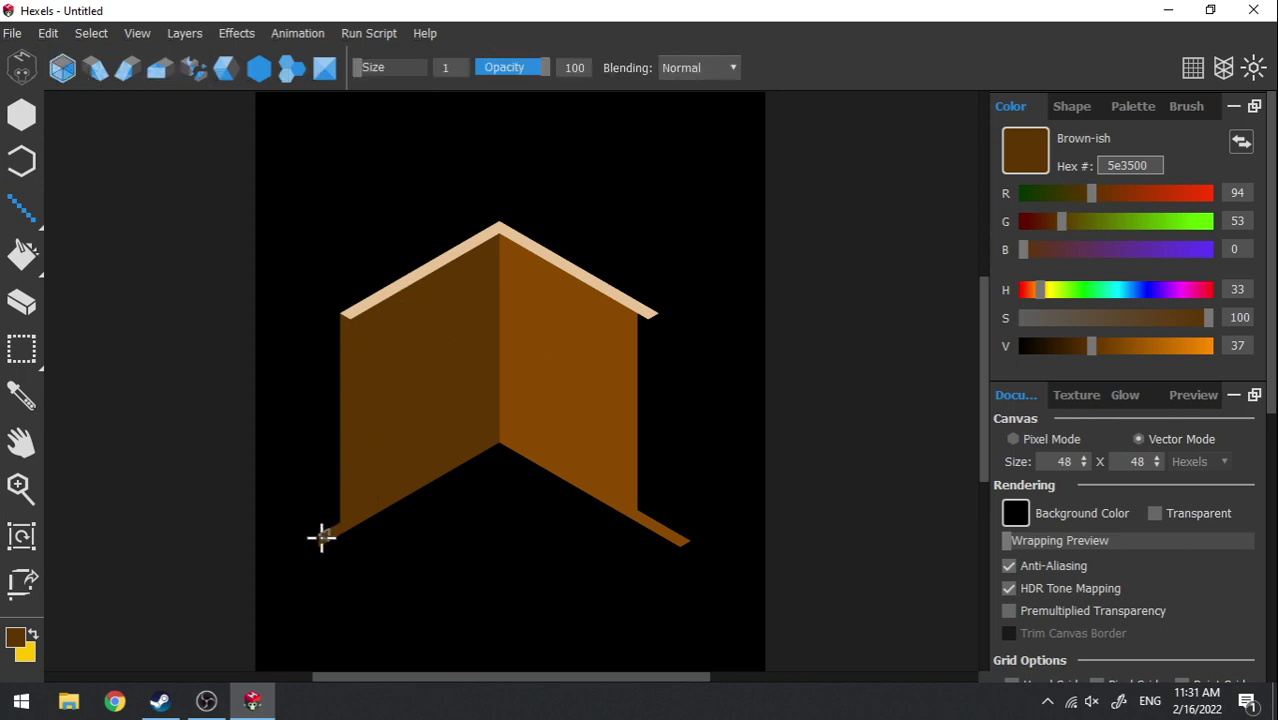
mouse_move(320, 533)
mouse_down()
mouse_move(297, 373)
mouse_move(311, 340)
mouse_move(376, 311)
mouse_move(321, 345)
mouse_move(324, 388)
mouse_up()
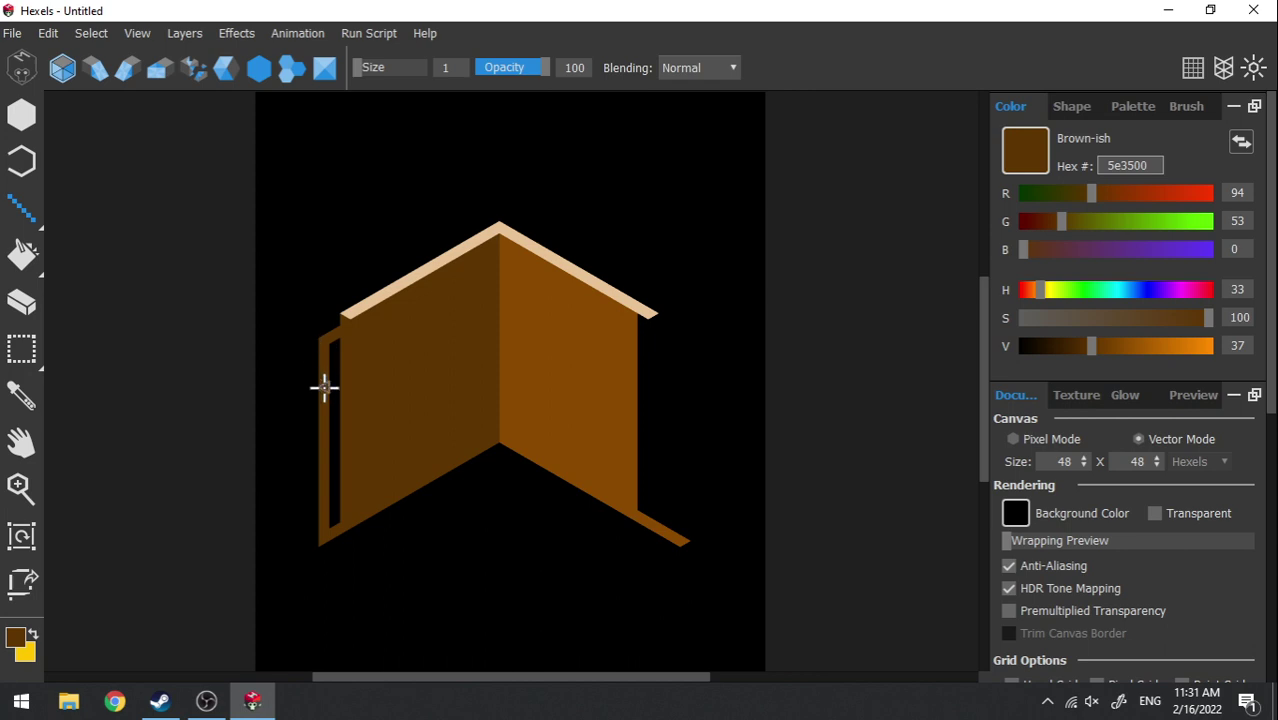
alt+click(596, 335)
drag(630, 318, 668, 341)
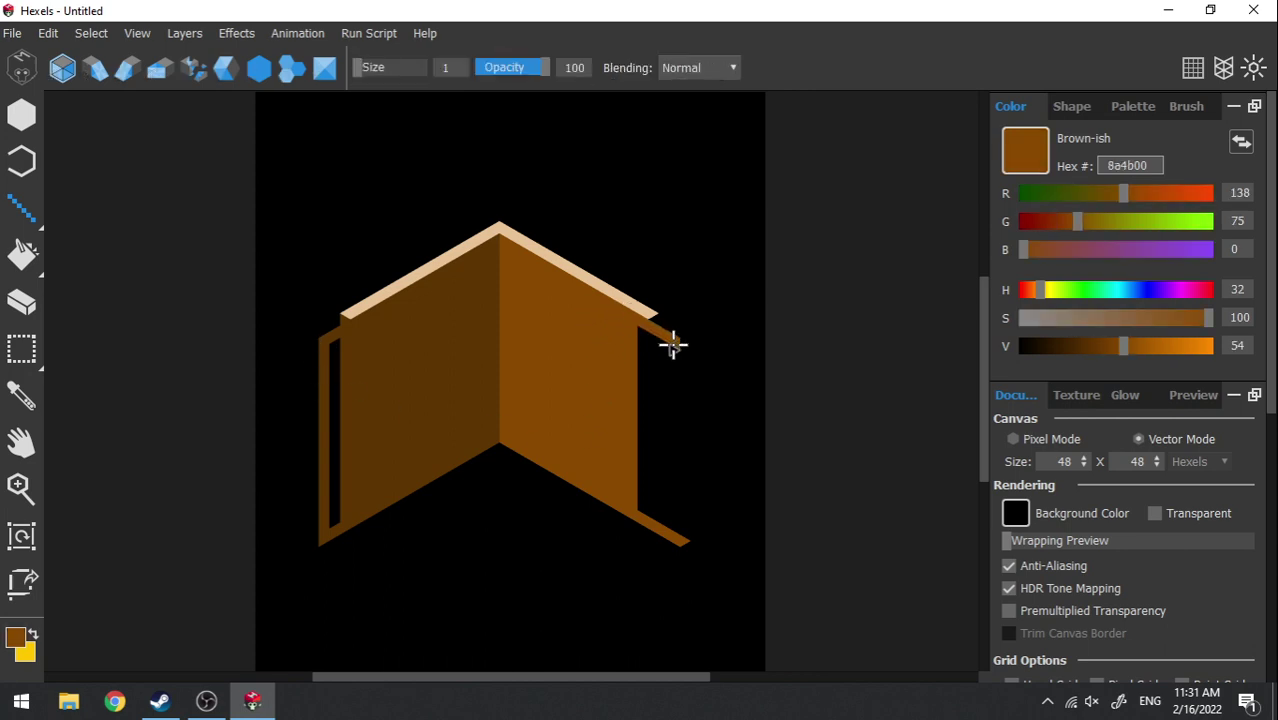
drag(682, 540, 662, 342)
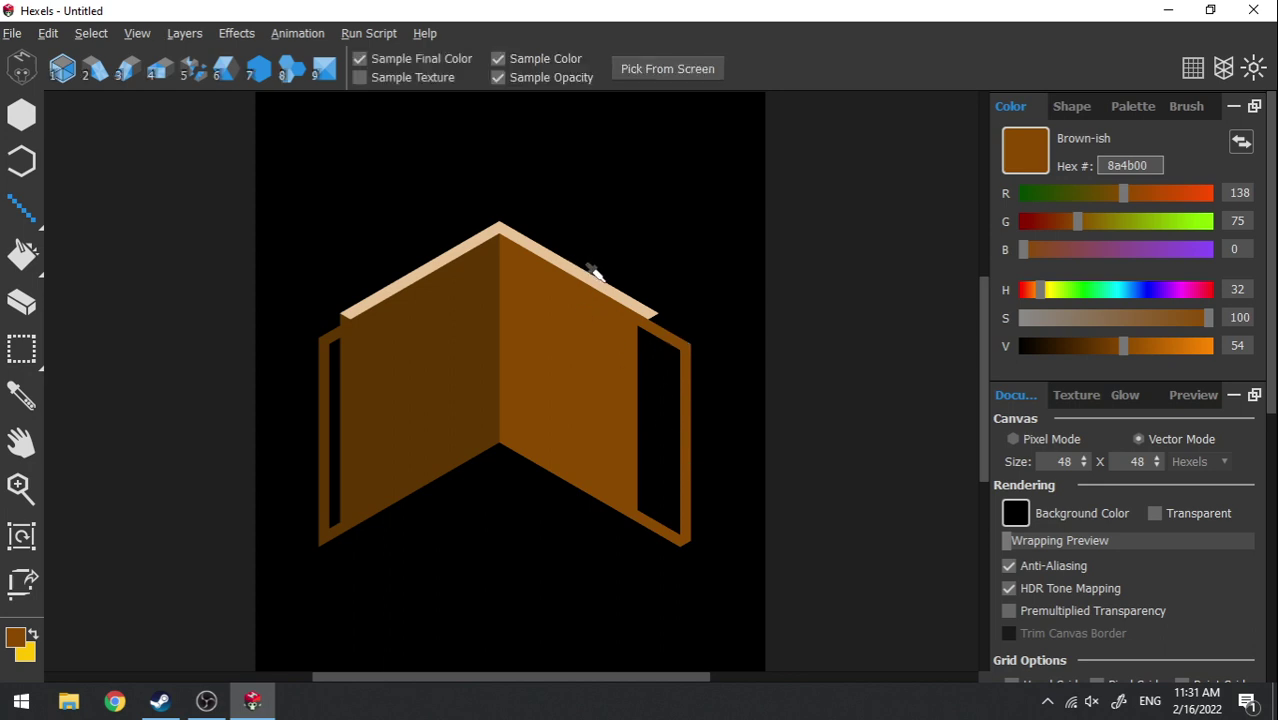
- Sample the top edge's pale beige, e8c397, and extend both sloping top edges out to the walls' new outer corners
alt+click(595, 278)
drag(650, 308, 688, 332)
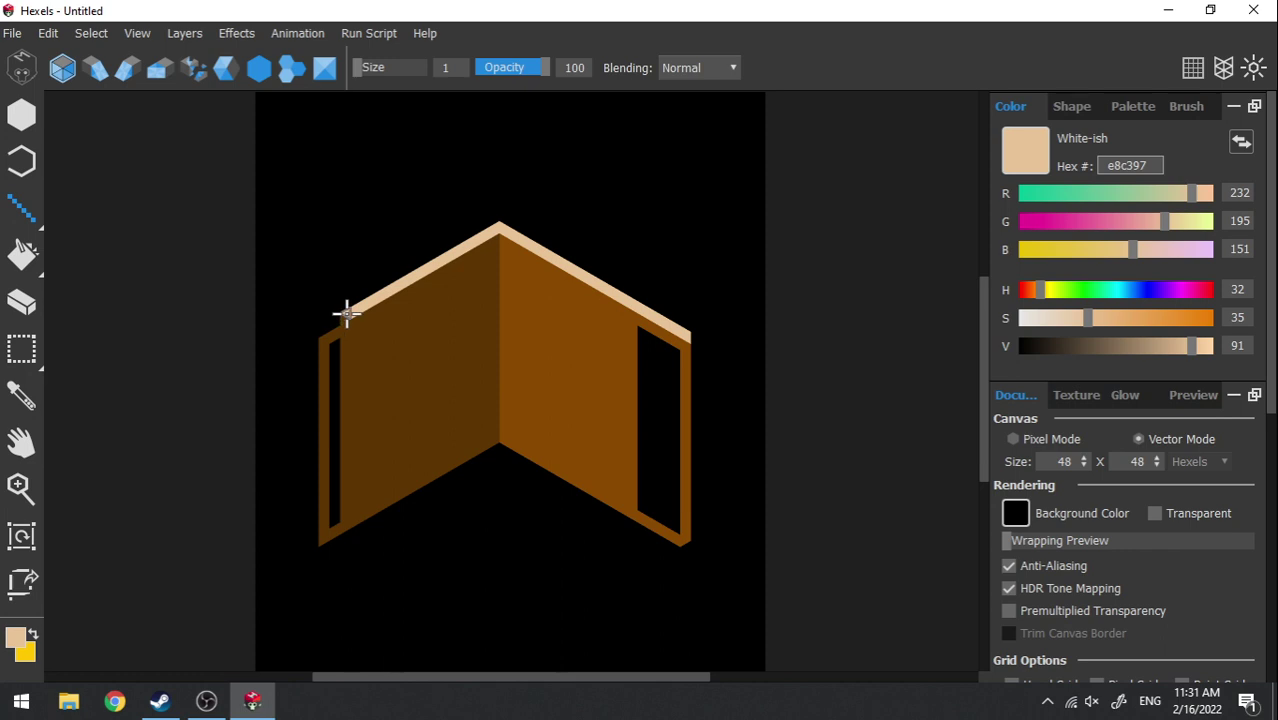
drag(343, 318, 323, 328)
- Fill the gap in the right wall with its sampled brown, 8a4b00, and the gap in the left wall with 5e3500
key(i)
click(528, 394)
key(g)
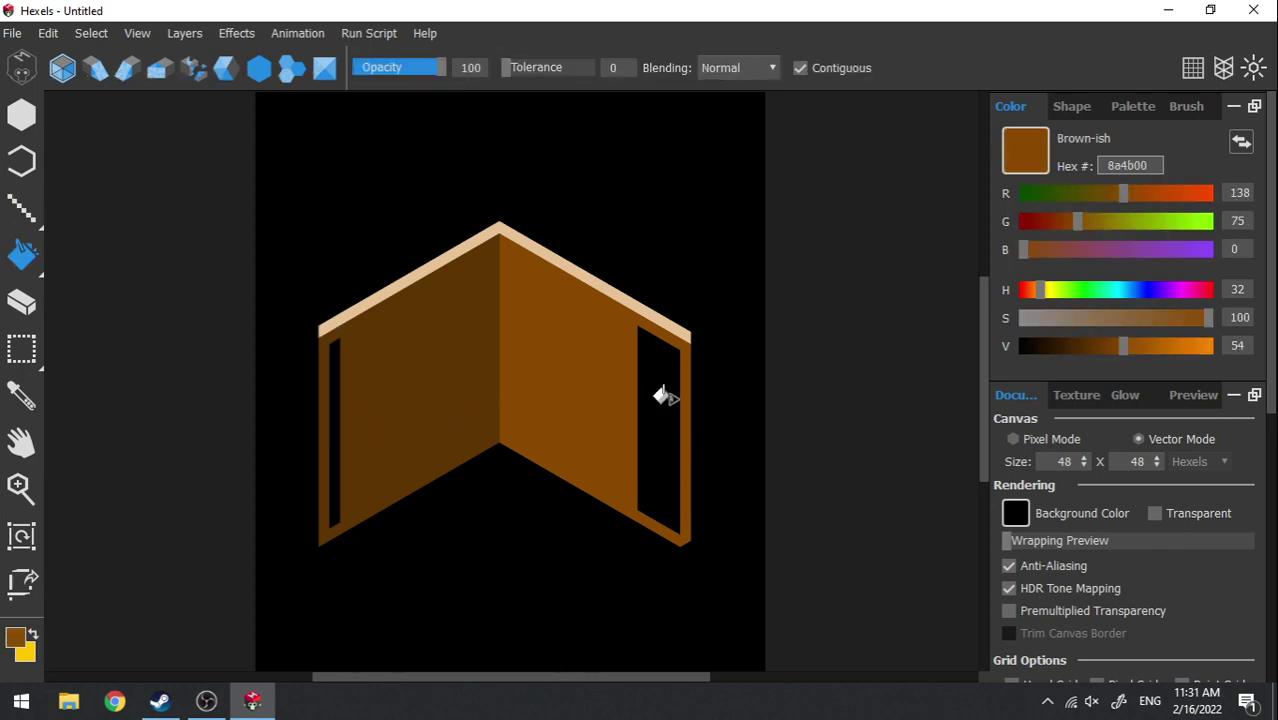
click(658, 405)
key(i)
click(360, 420)
key(g)
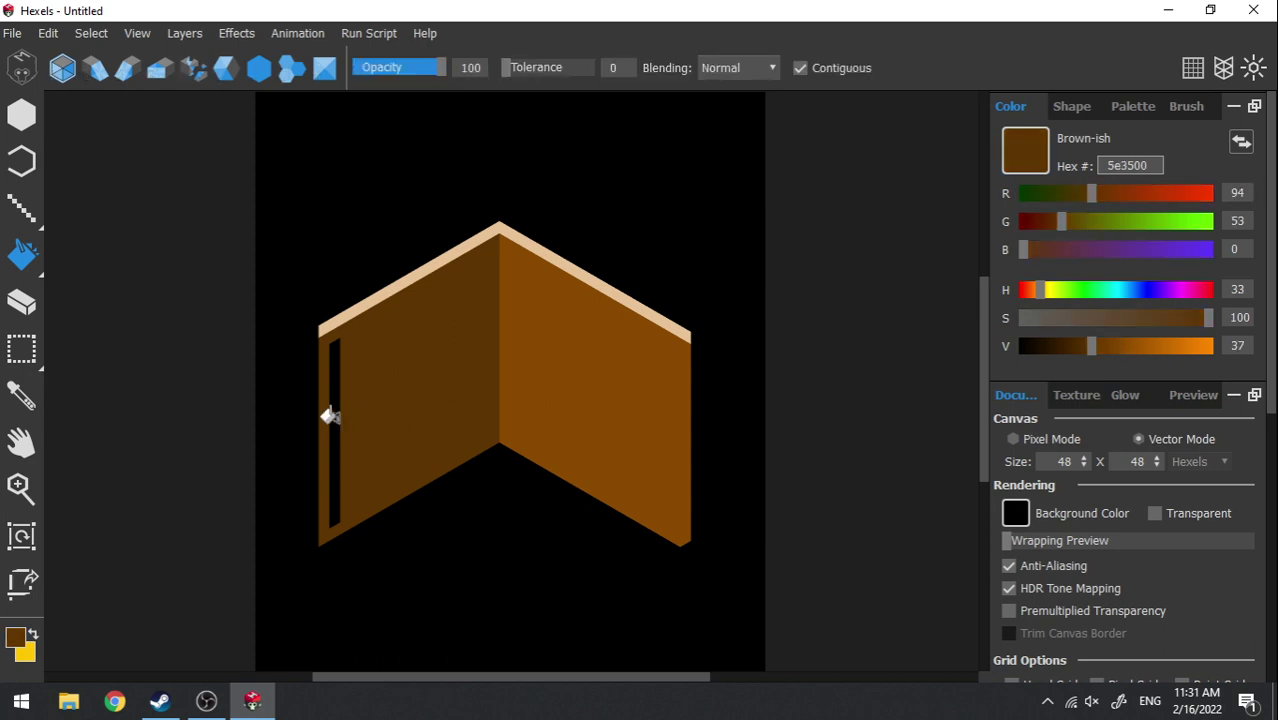
click(333, 420)
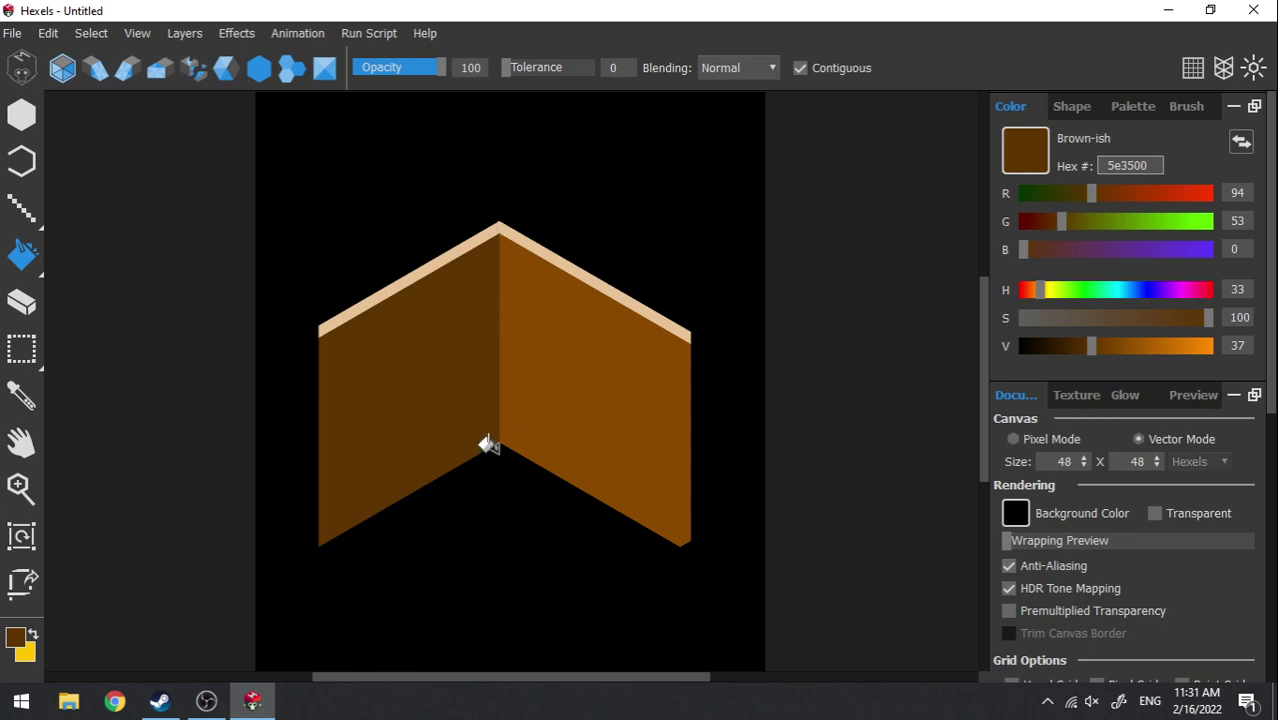
- Sample the beige, raise its saturation to 64 for e8a252, and line the right wall's outer vertical edge
key(alt)
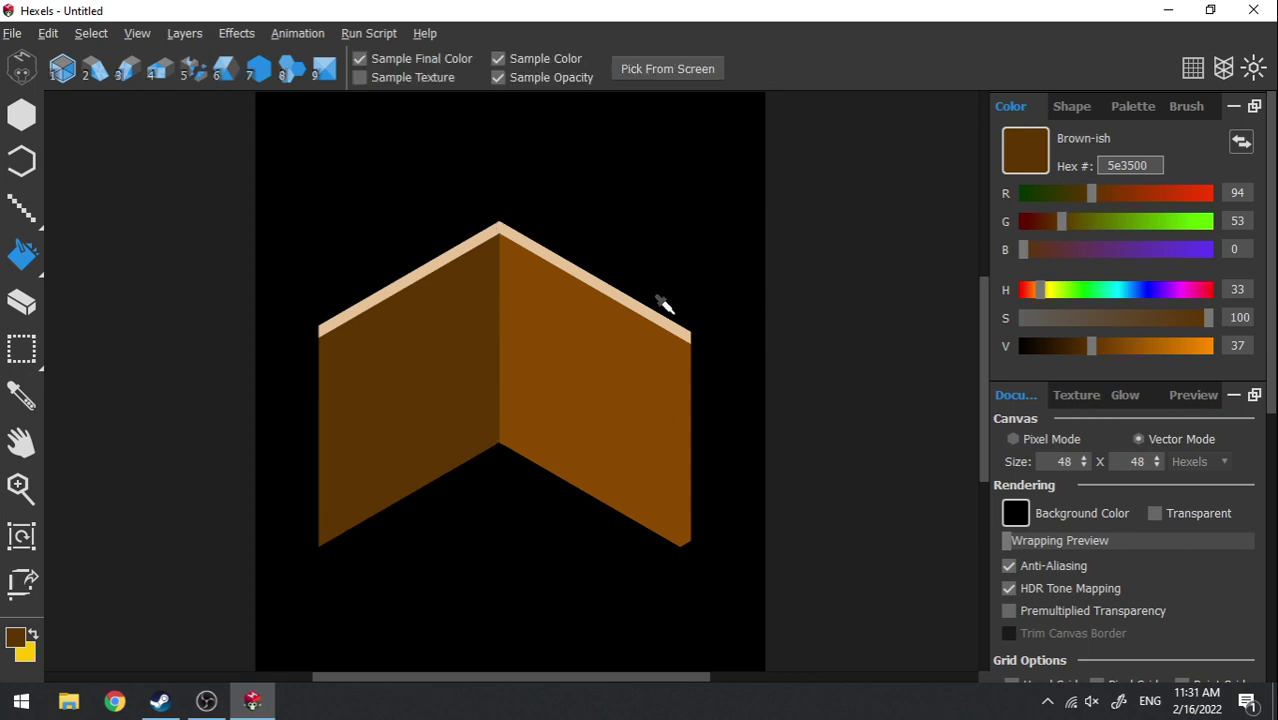
alt+click(652, 311)
drag(1084, 317, 1142, 316)
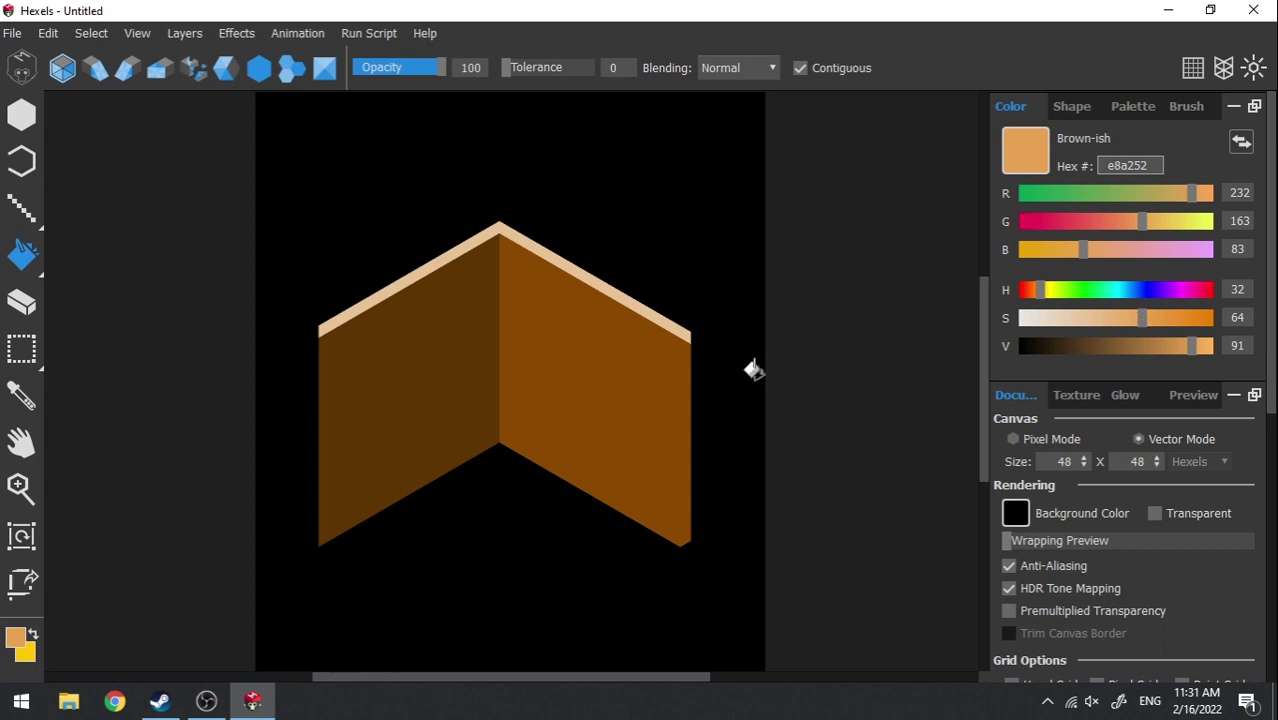
key(l)
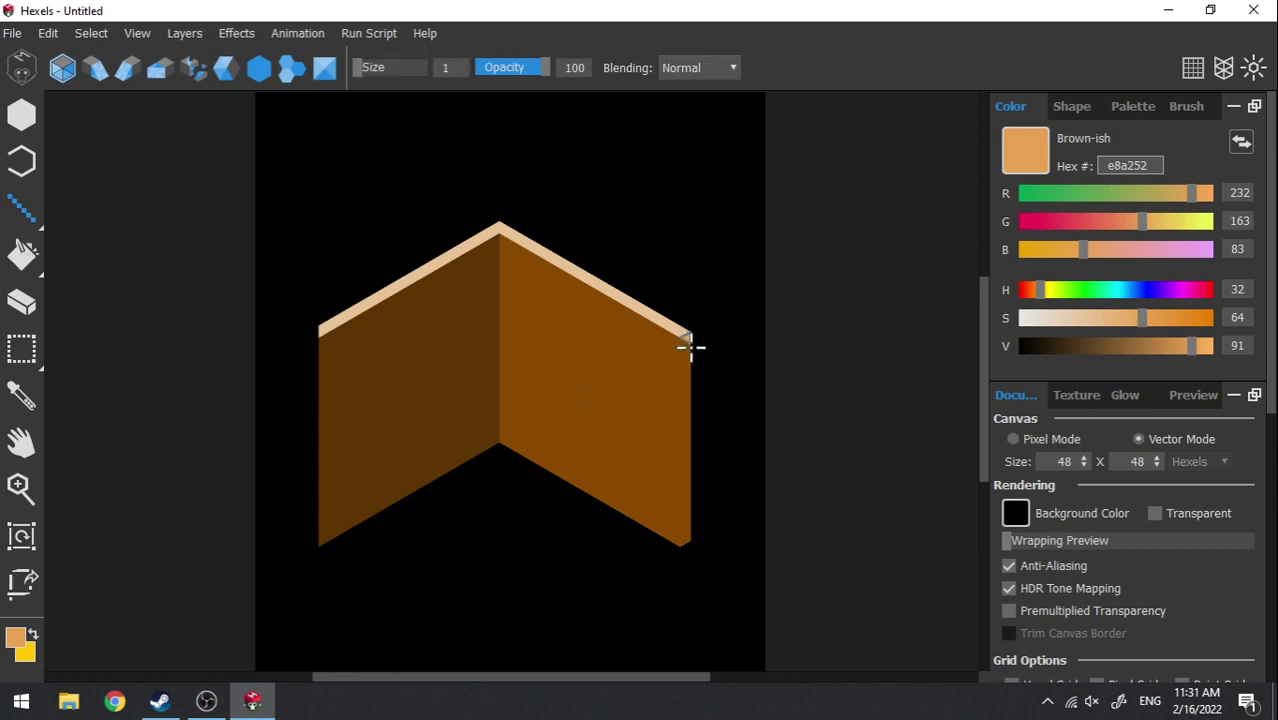
drag(690, 347, 692, 540)
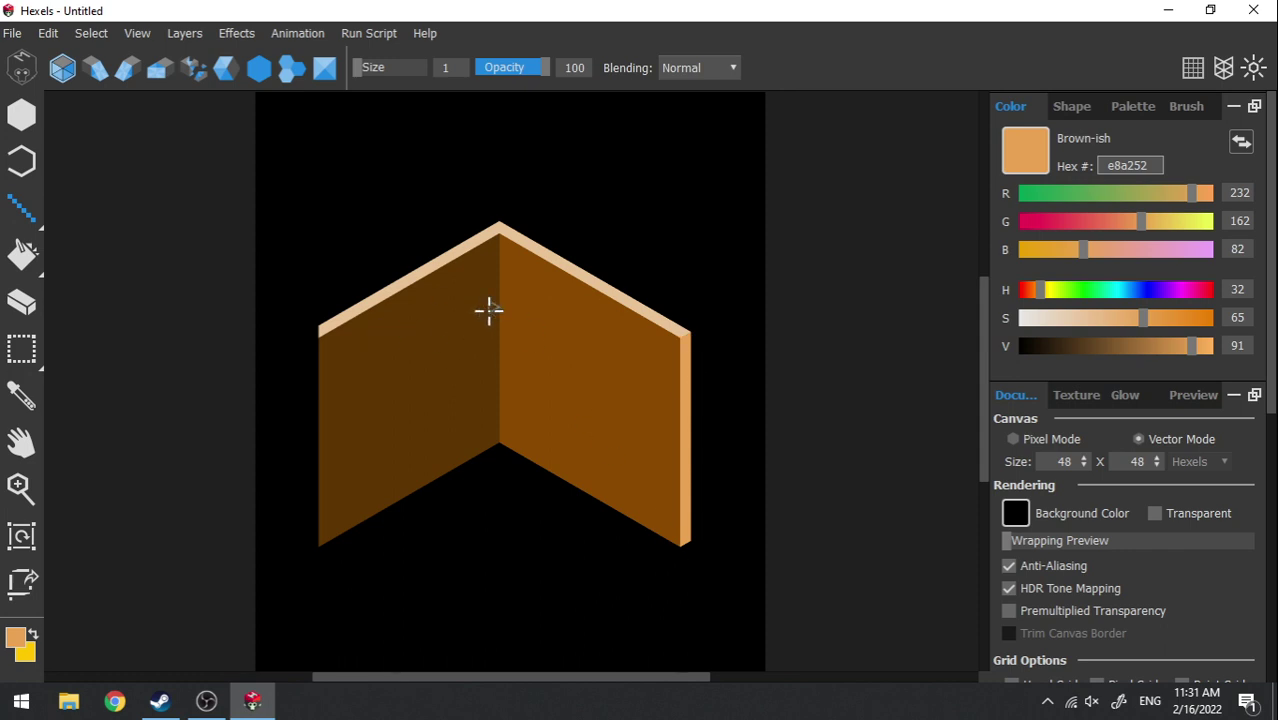
- Try erasing along the vertical inner corner between the walls and undo it
key(e)
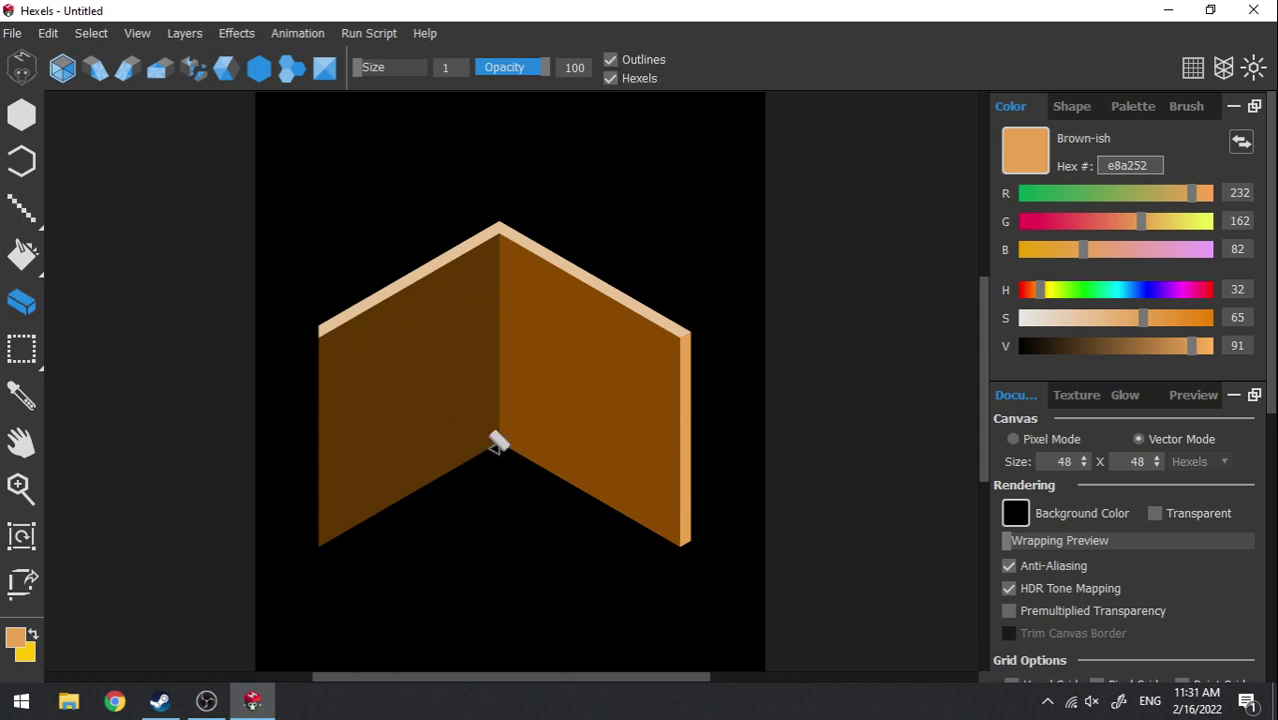
click(496, 434)
drag(506, 236, 503, 446)
key(ctrl+z)
- Darken the light orange to value 42, 6b4a25, line the left wall's outer vertical edge, and erase its protruding lower tip
key(alt)
click(1100, 346)
key(l)
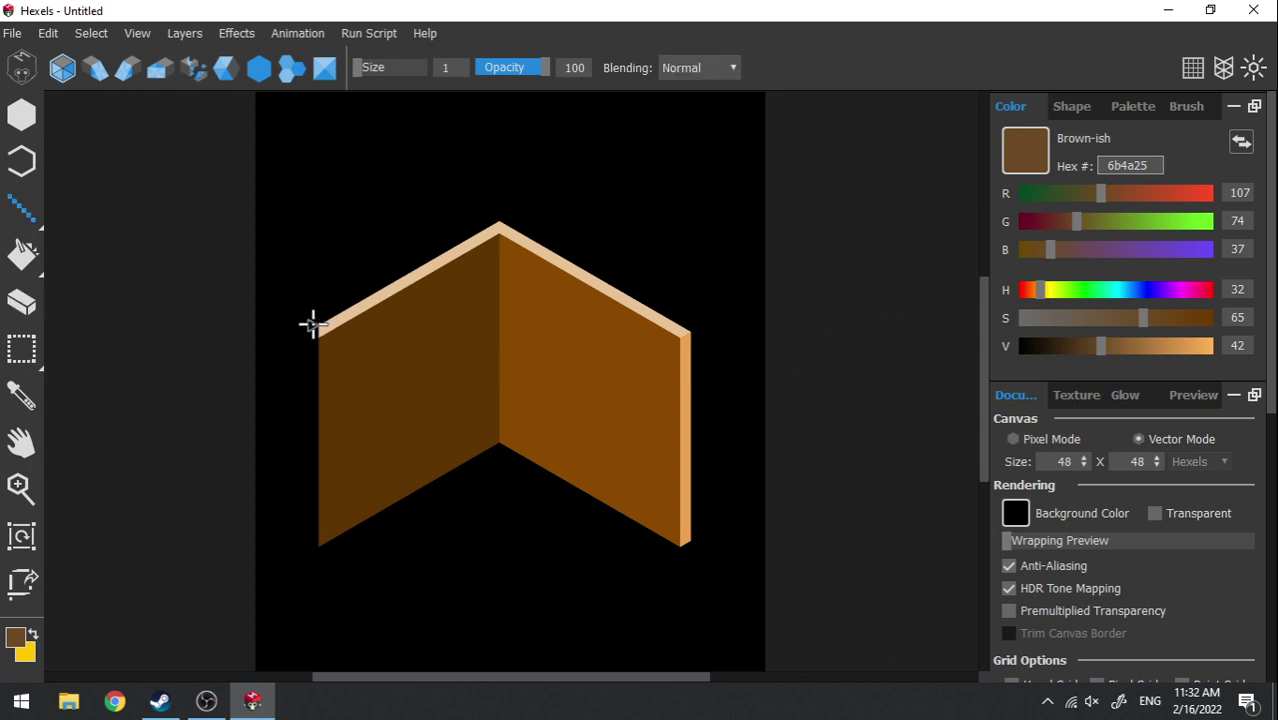
drag(319, 327, 329, 537)
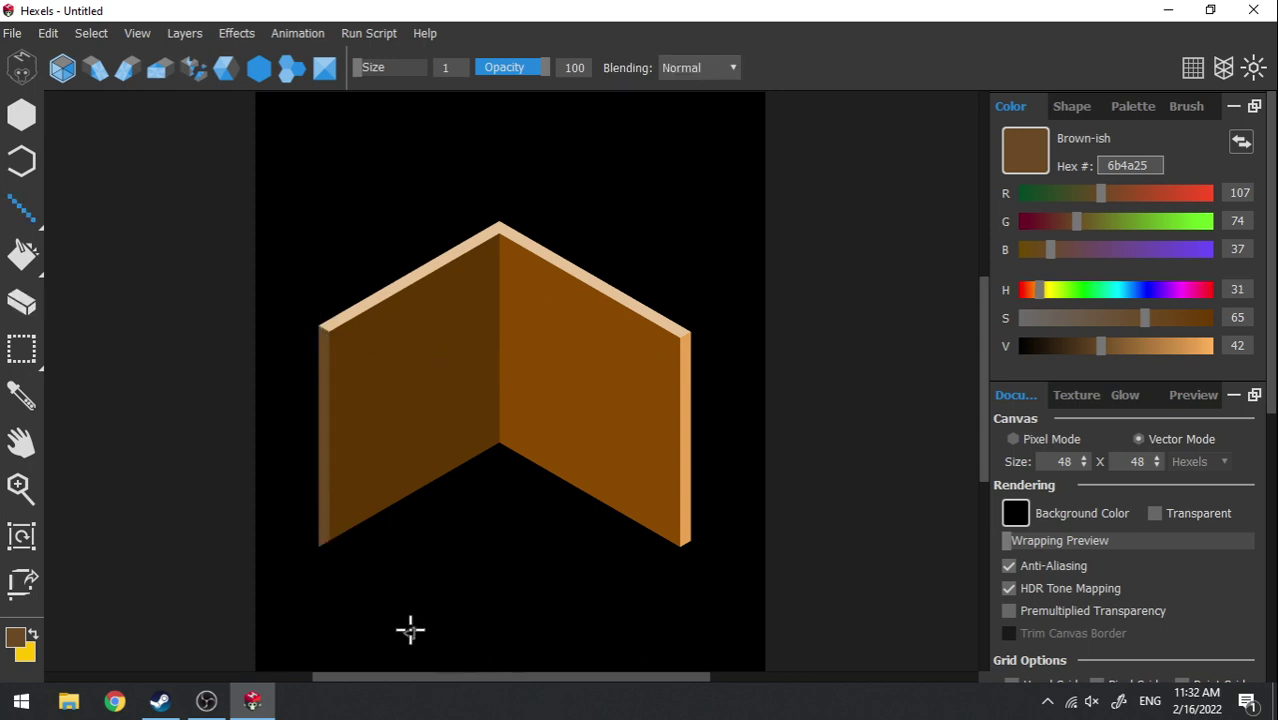
key(e)
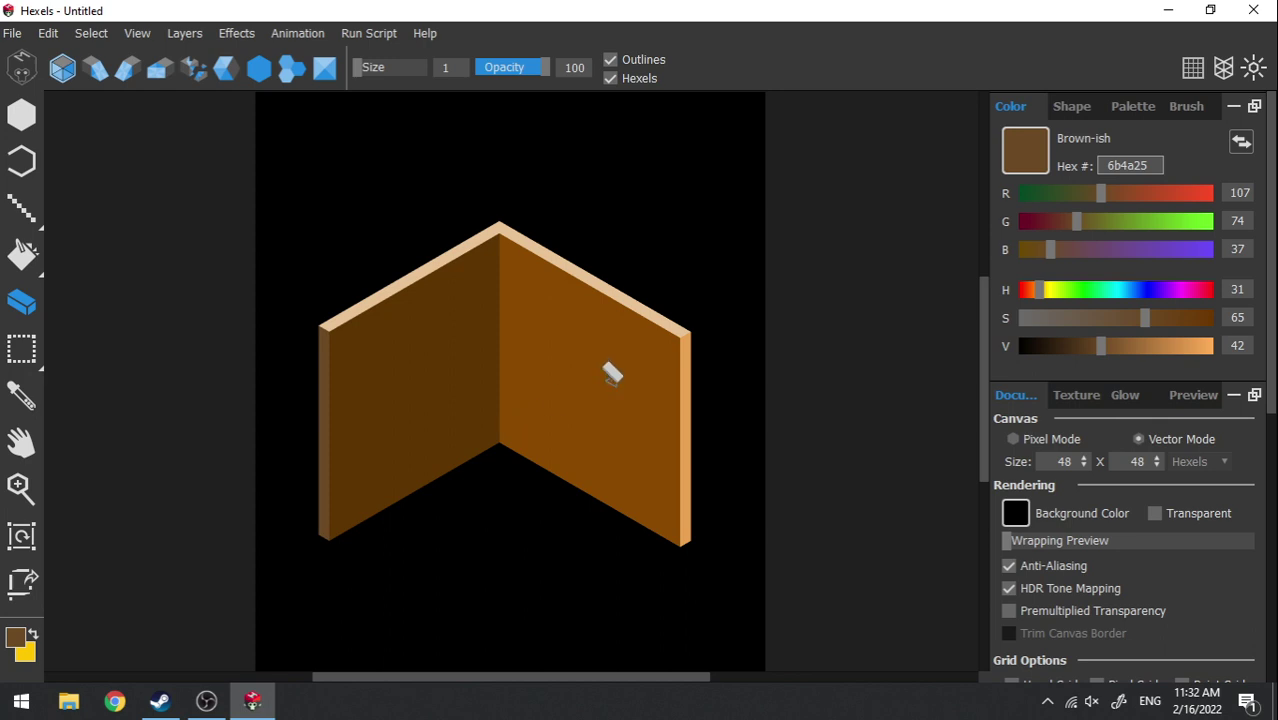
- Try shifting the inner corner rightward with a 5e3500 line, adjusting the walls' lower edges and beige top to match, and undo it all
key(l)
alt+click(455, 404)
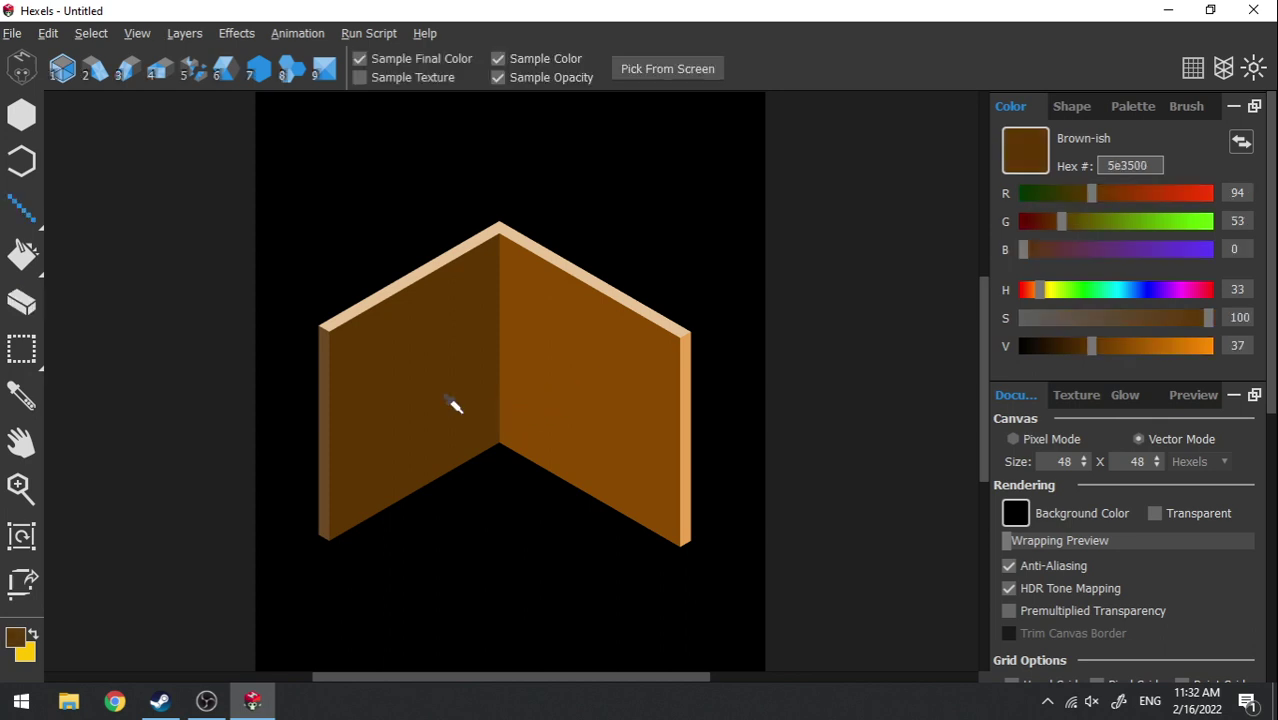
drag(502, 236, 507, 447)
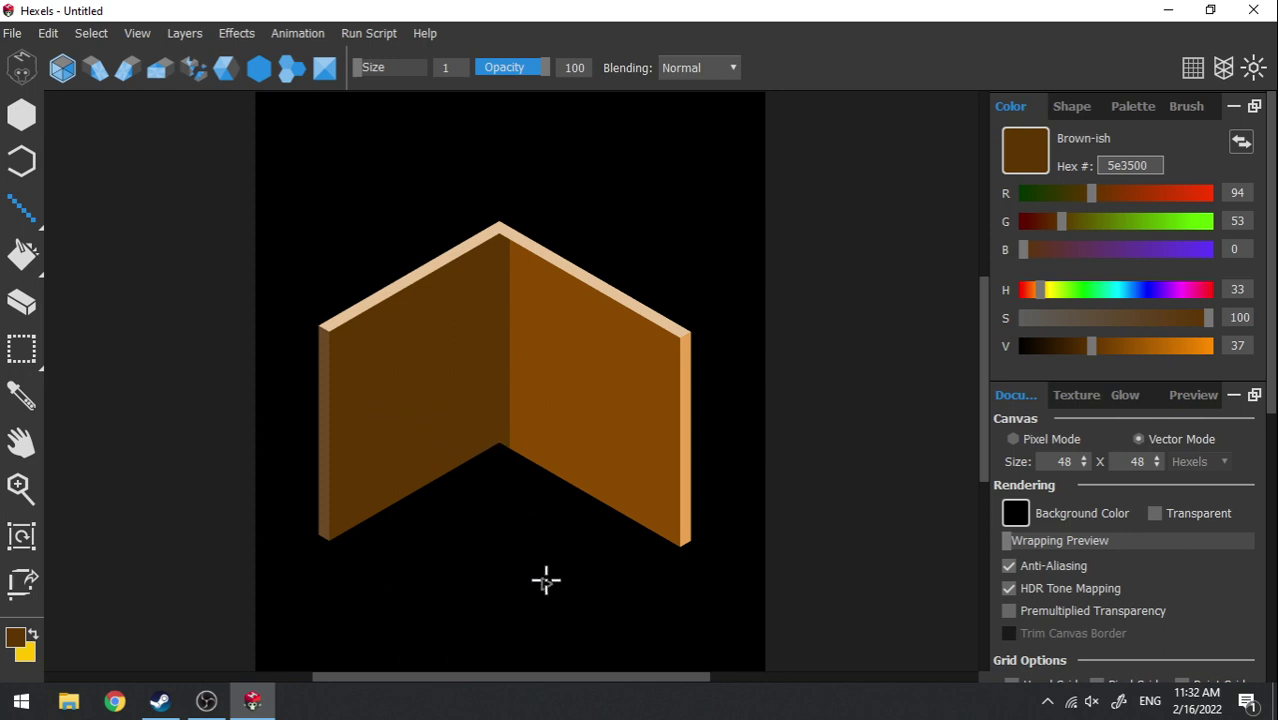
key(e)
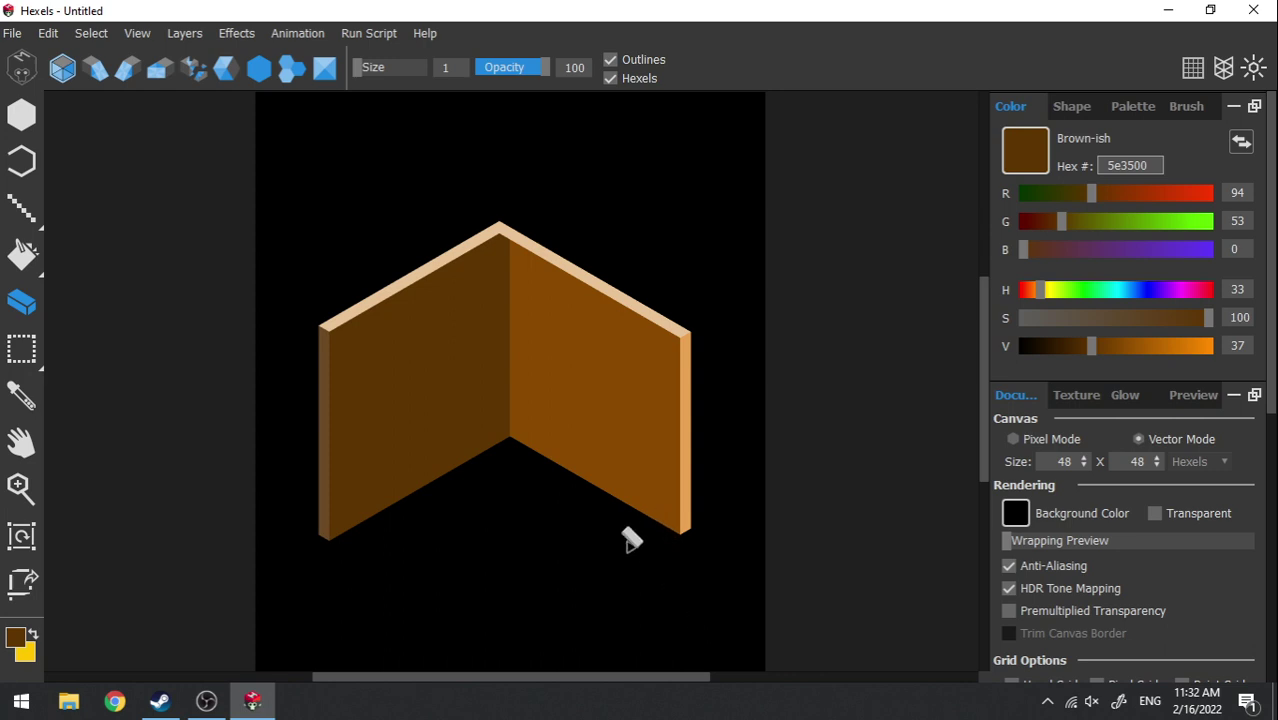
key(alt)
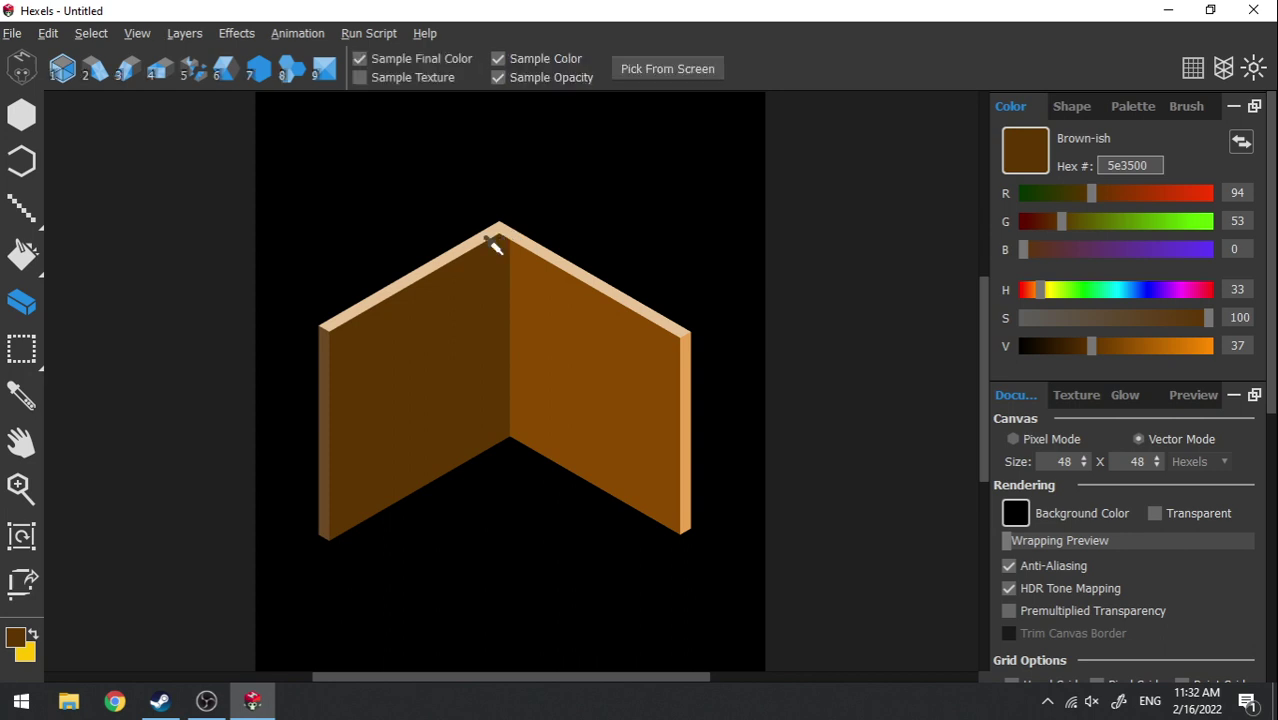
key(l)
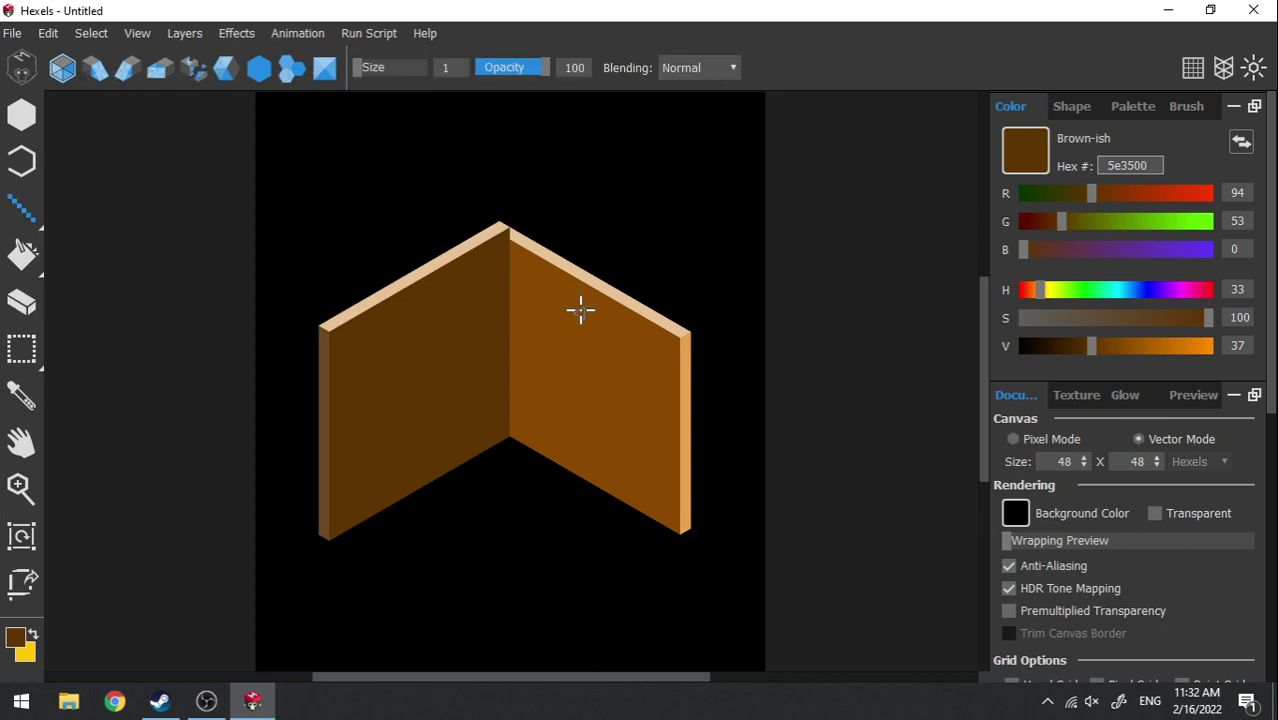
alt+click(521, 238)
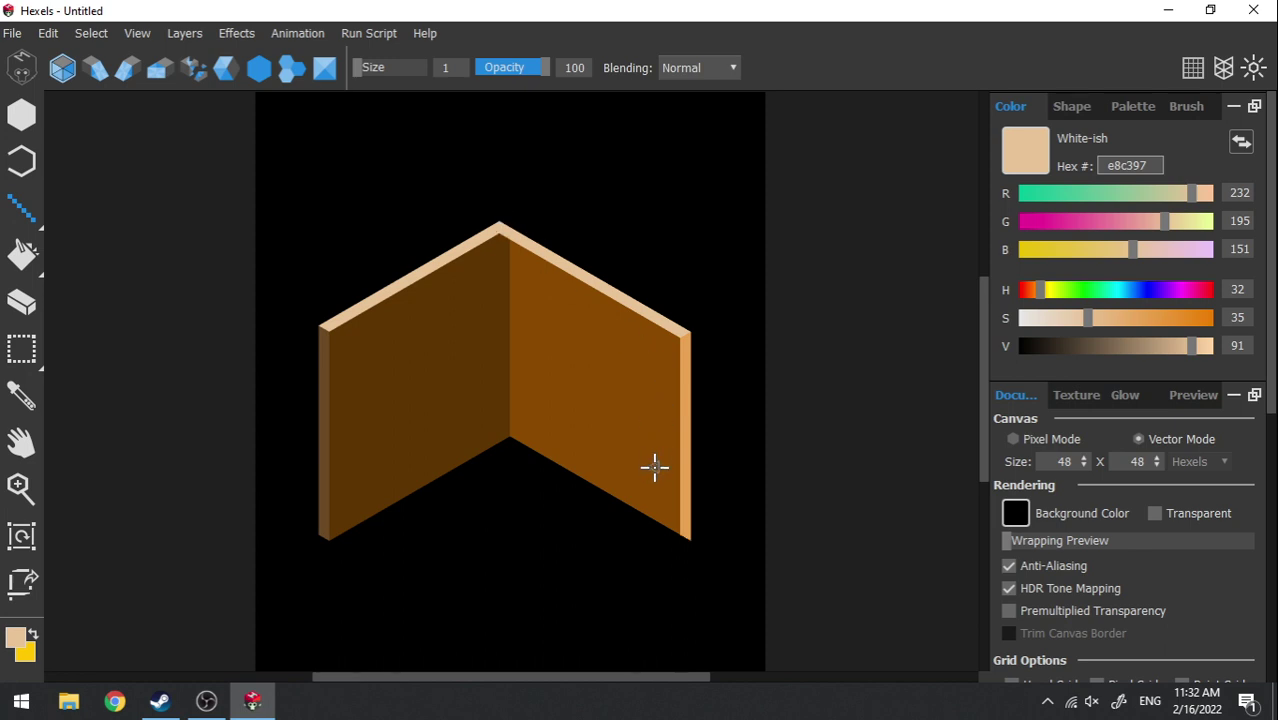
key(ctrl+z)
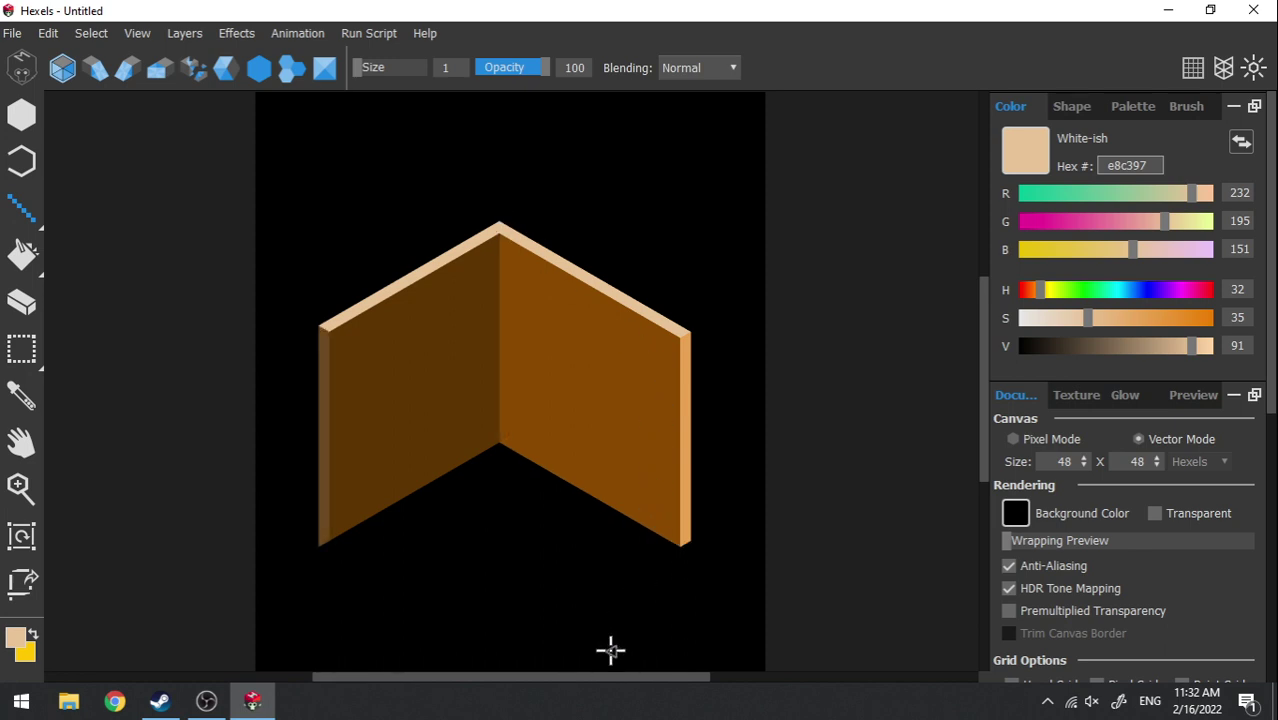
- Erase the lower tip of the left wall's outer edge, then sample the left wall and darken it to value 23, 3b2000
key(e)
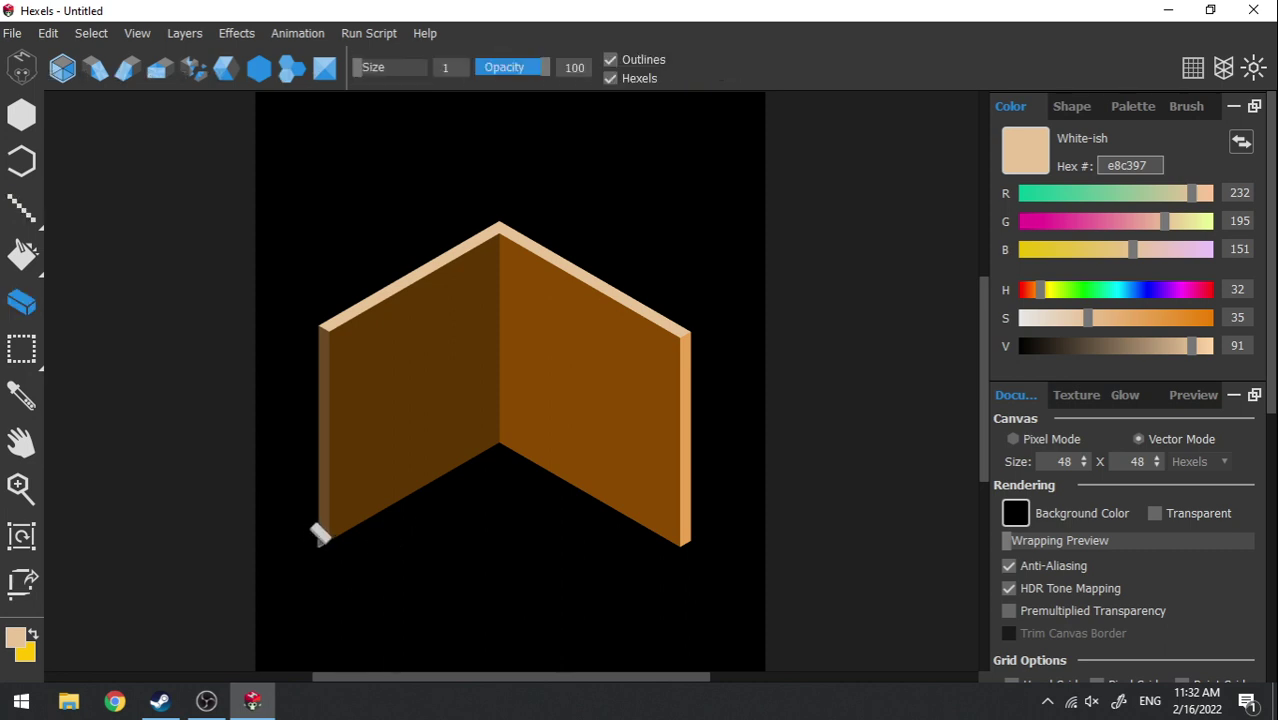
key(alt)
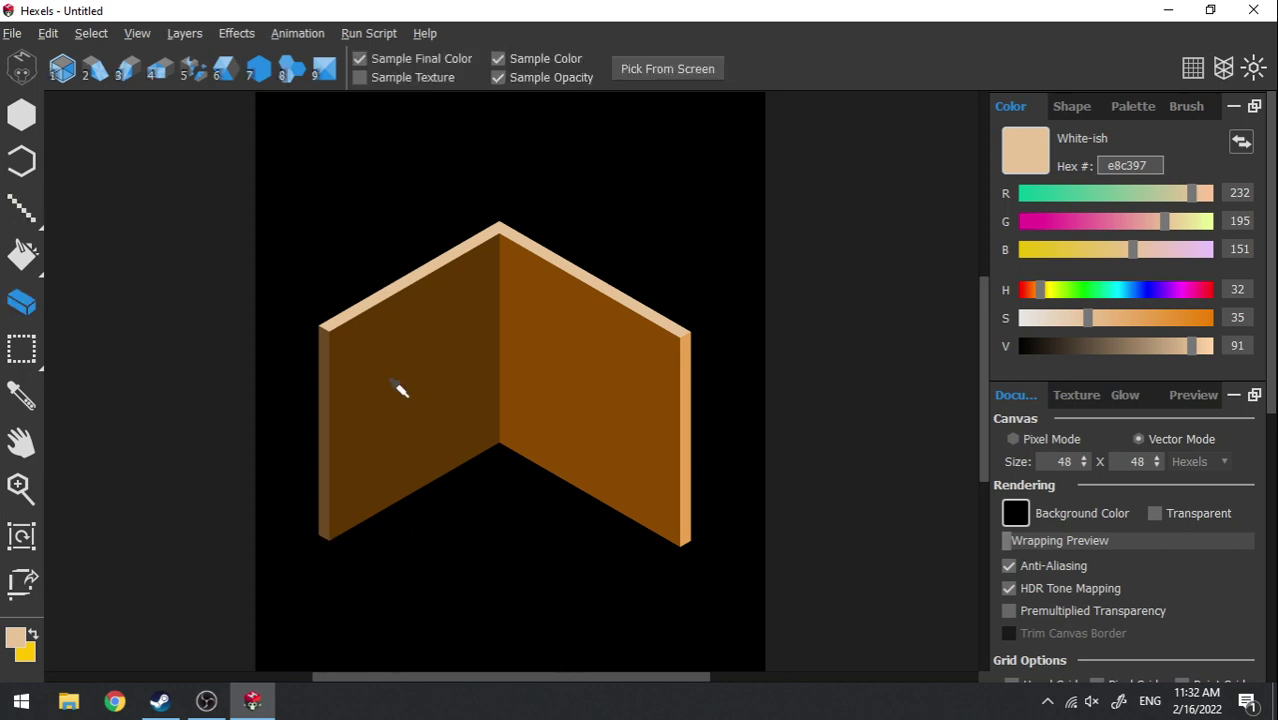
alt+click(396, 386)
click(1073, 345)
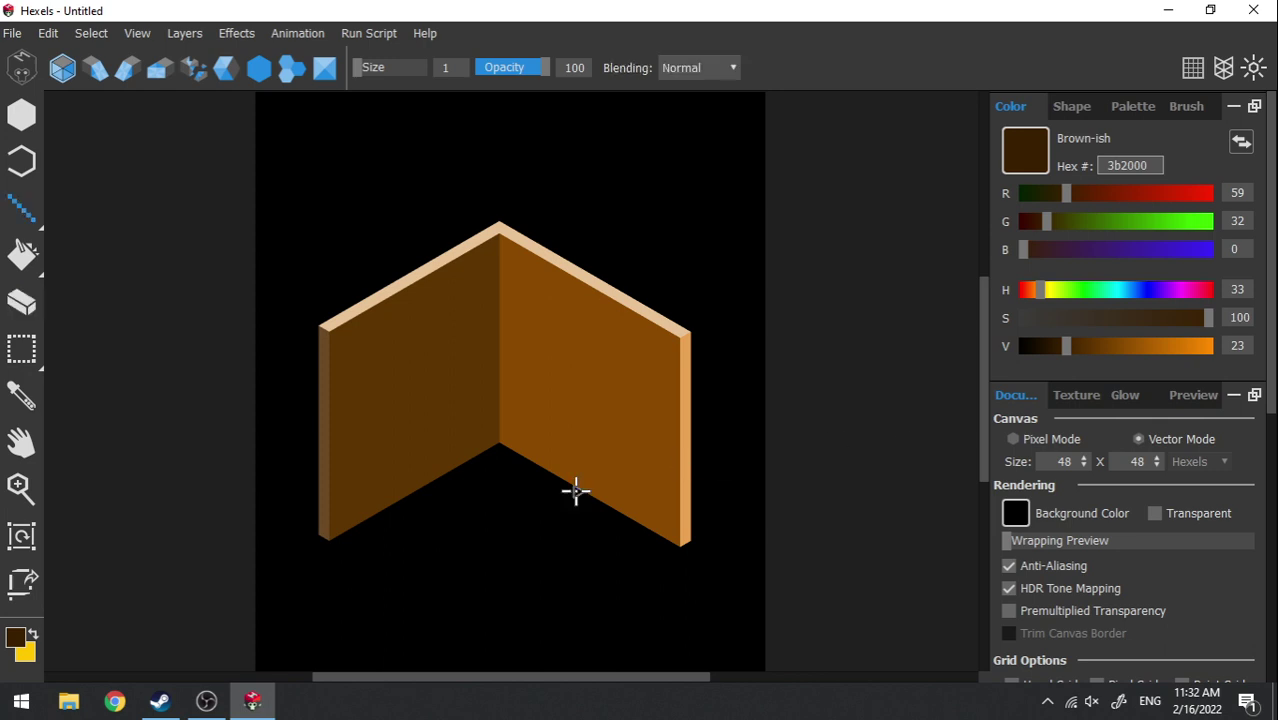
- Draw the floor's two front edges in 3b2000 from the walls' lower outer corners until they cross below the inner corner
key(l)
drag(336, 540, 560, 668)
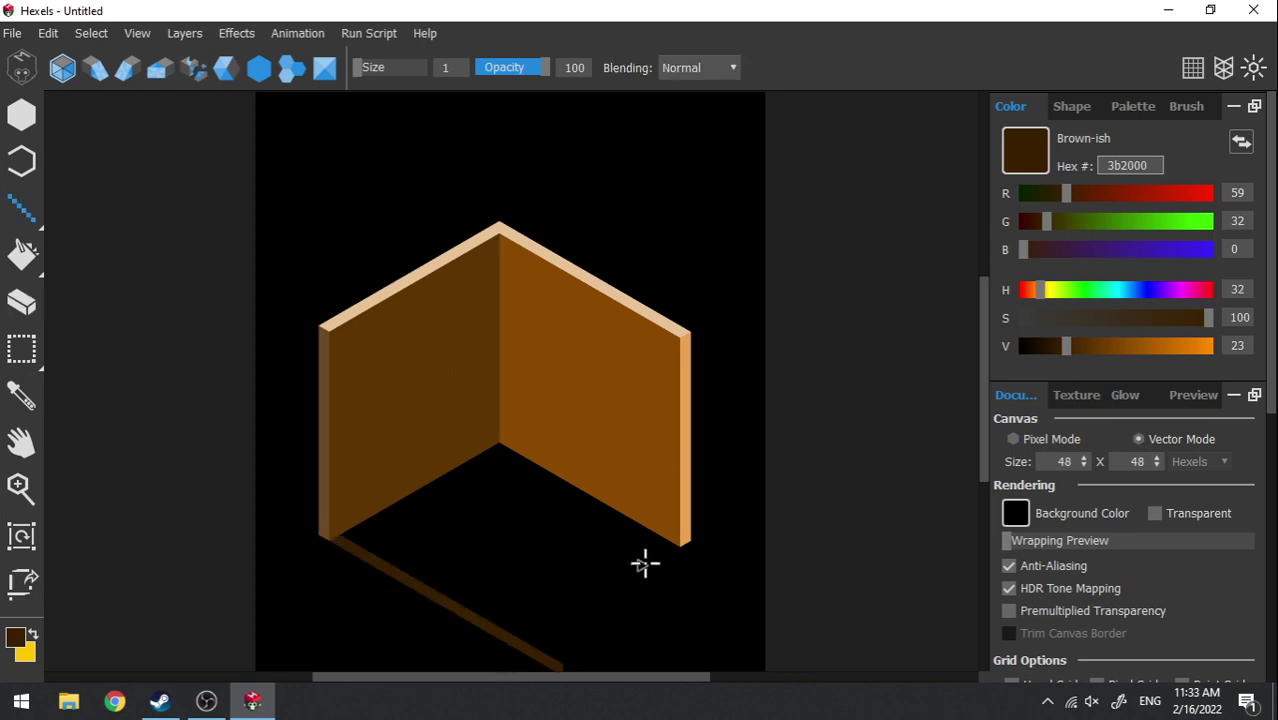
drag(672, 543, 488, 657)
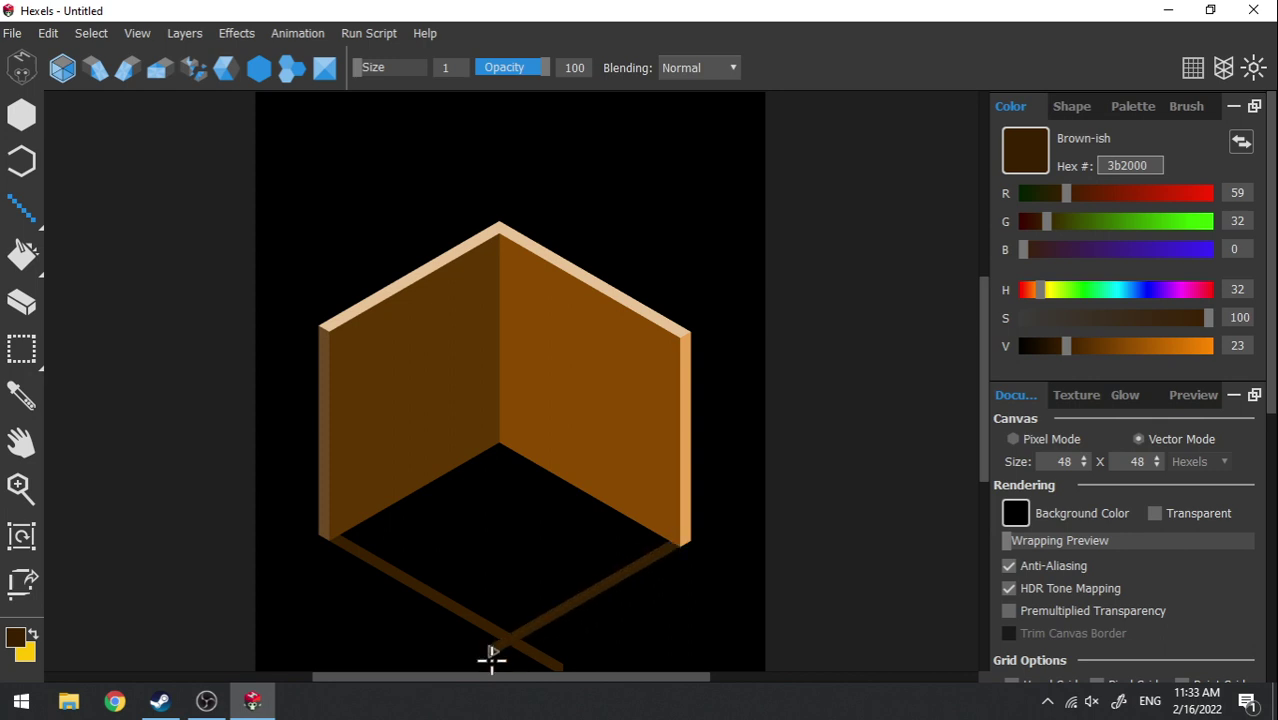
- Fill the enclosed floor with 3b2000 and erase the line ends overshooting its front corner
key(f)
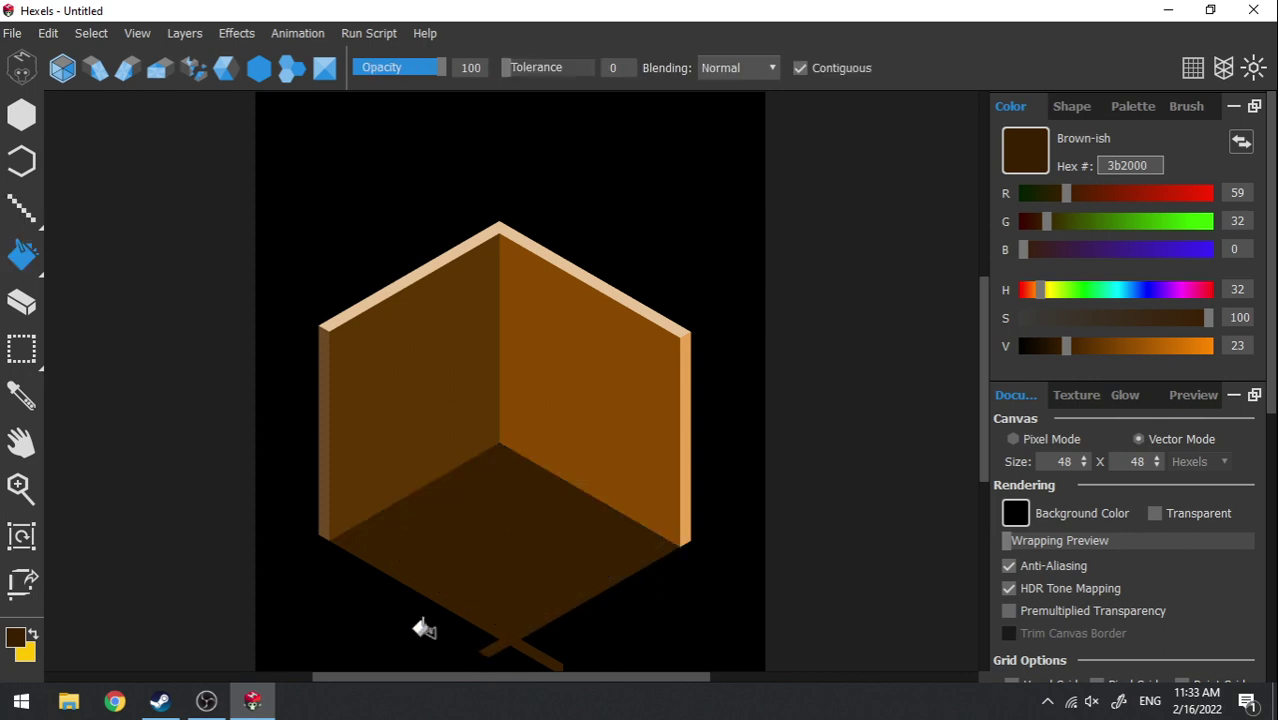
key(e)
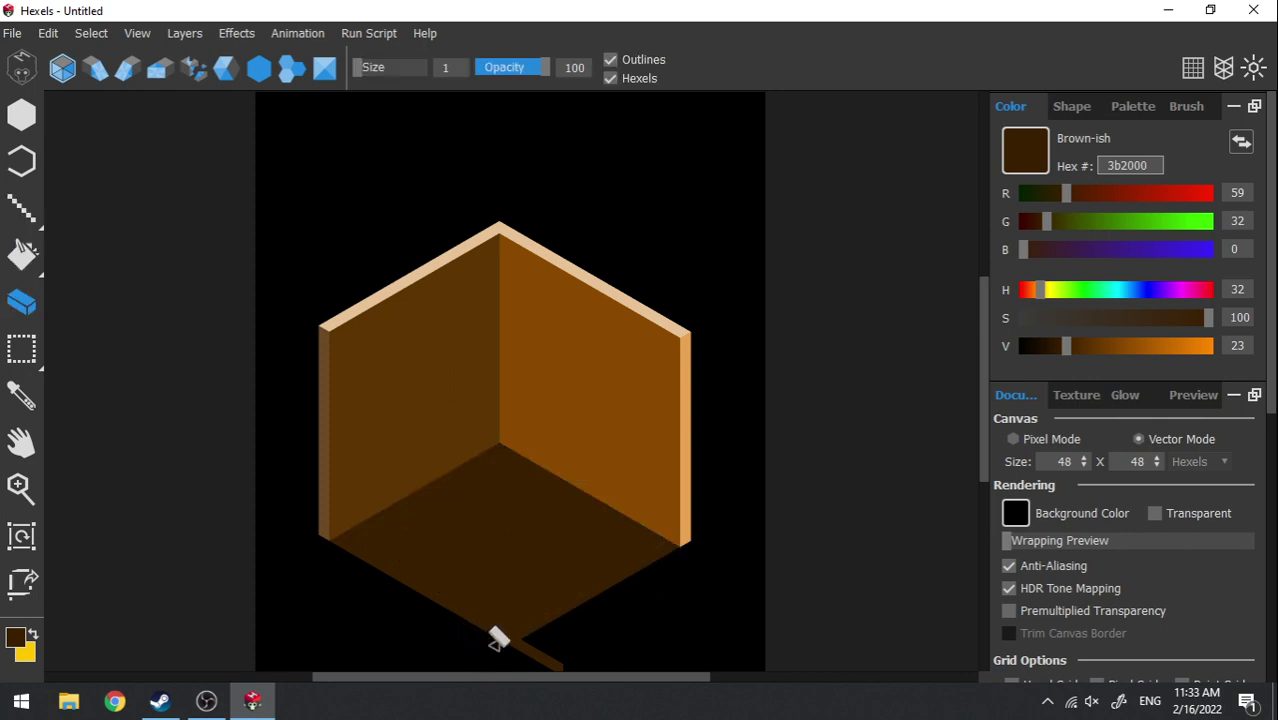
drag(525, 635, 563, 658)
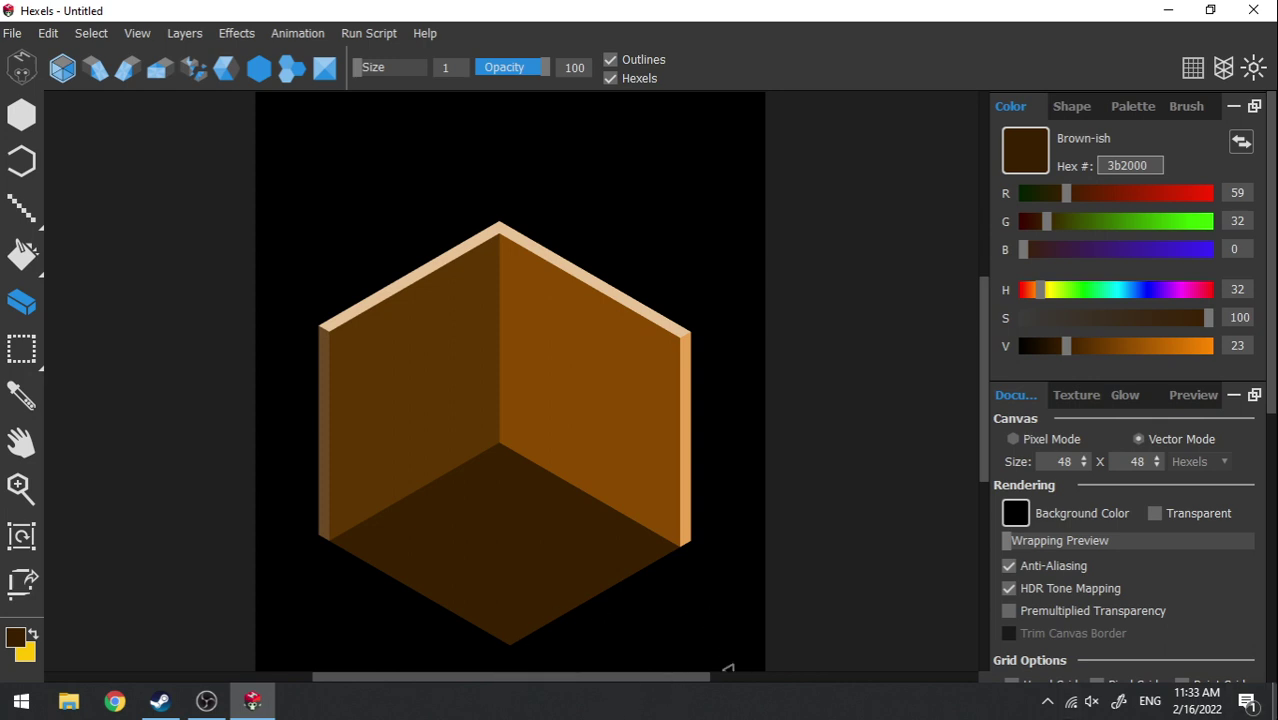
- Darken the colour to 211100 and draw a line along the underside of the floor's left front edge
scroll(456, 593, down, 1)
scroll(525, 397, up, 1)
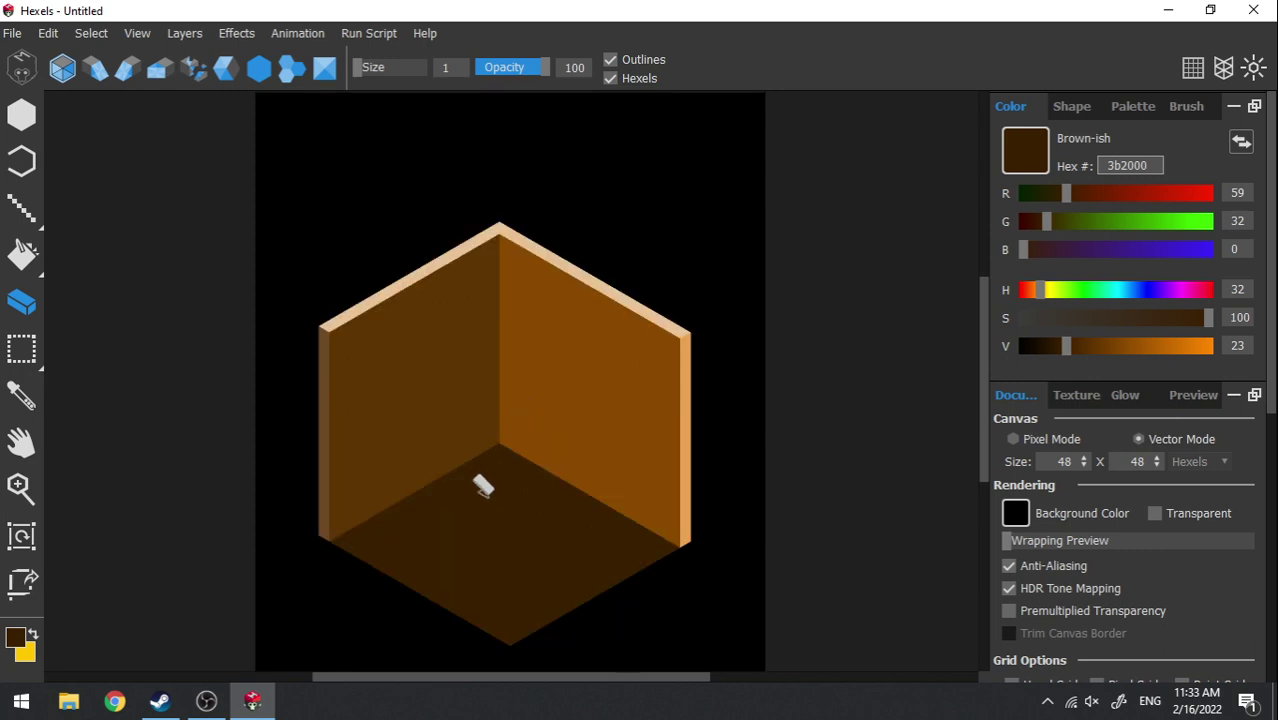
scroll(483, 486, up, 1)
scroll(505, 485, down, 1)
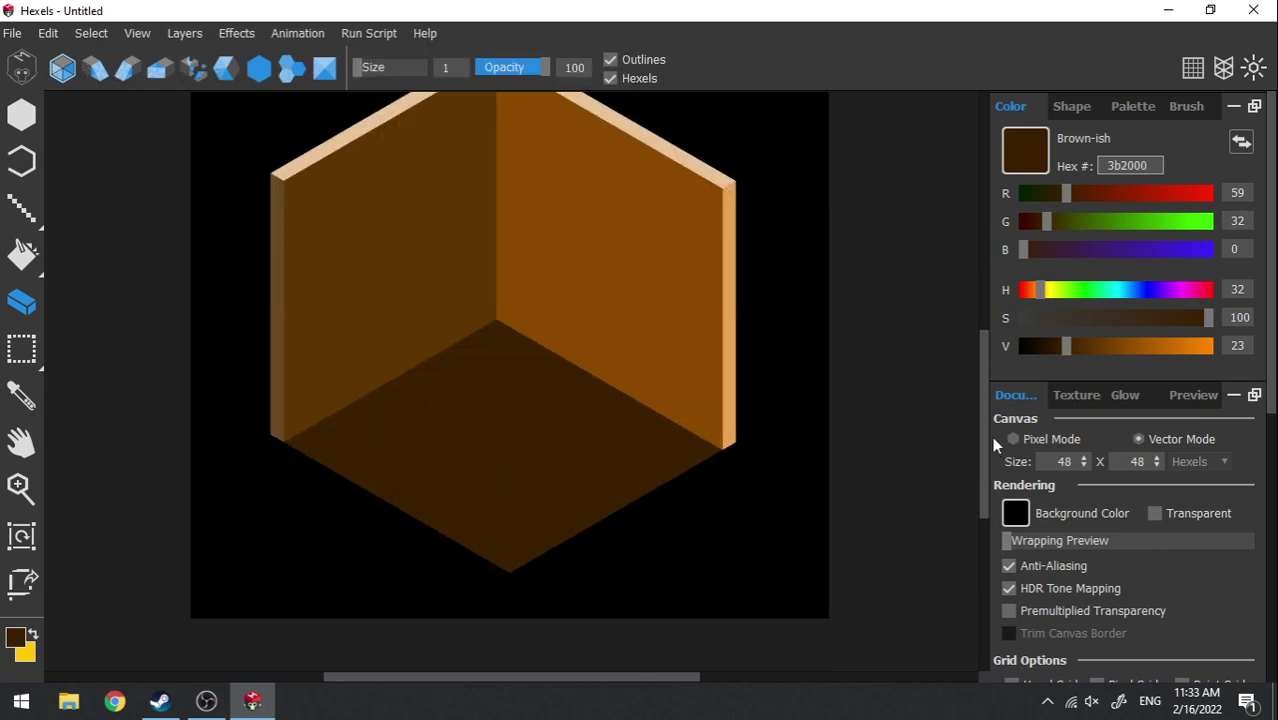
drag(984, 435, 986, 418)
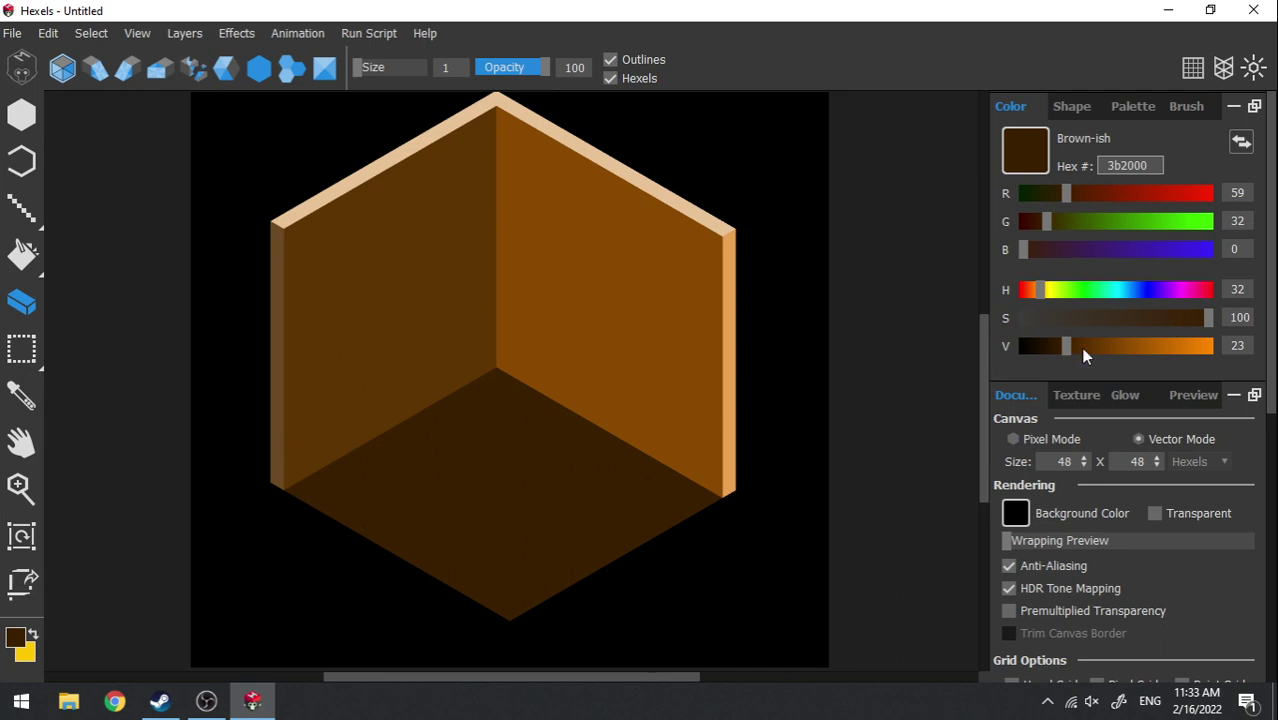
drag(1084, 350, 1045, 345)
key(b)
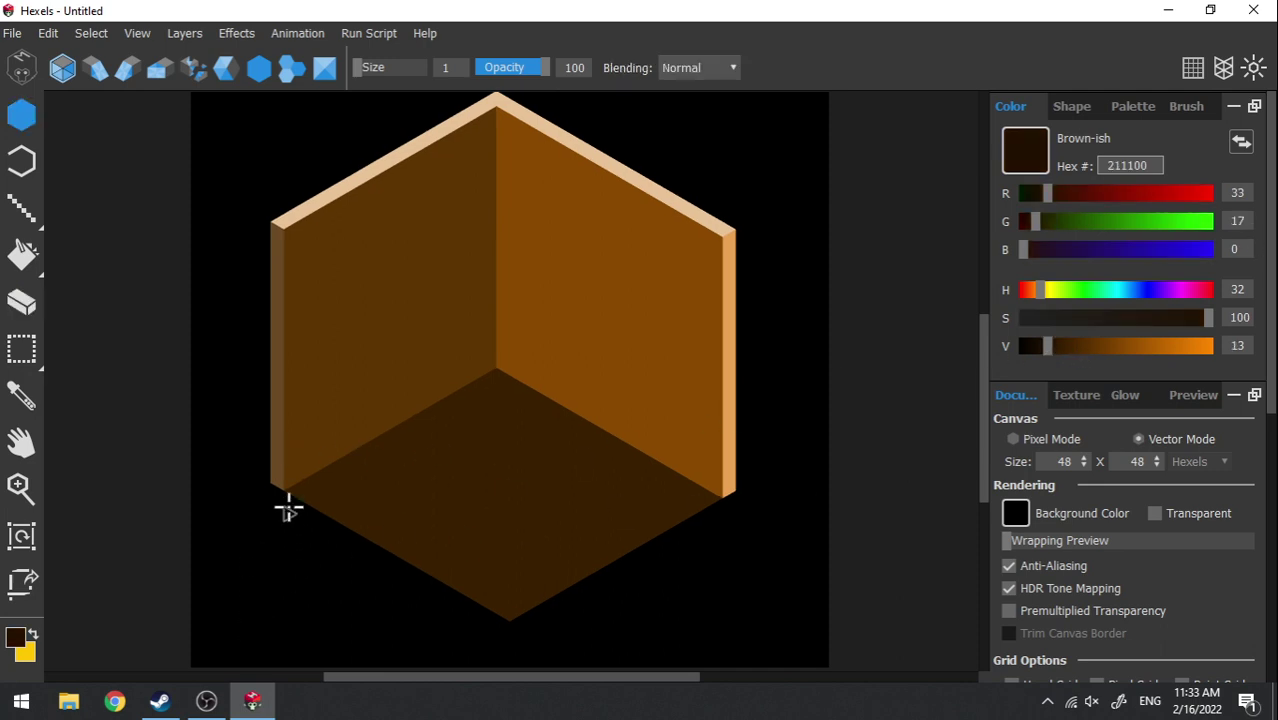
key(l)
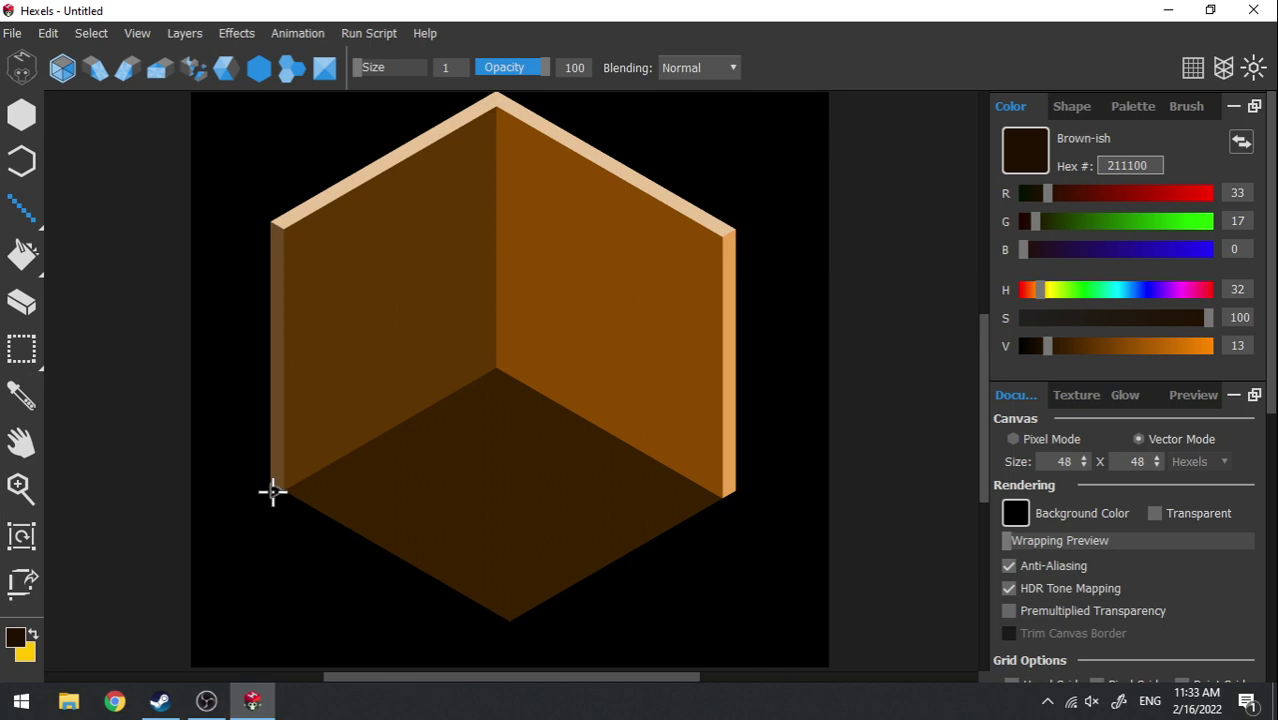
drag(277, 494, 497, 623)
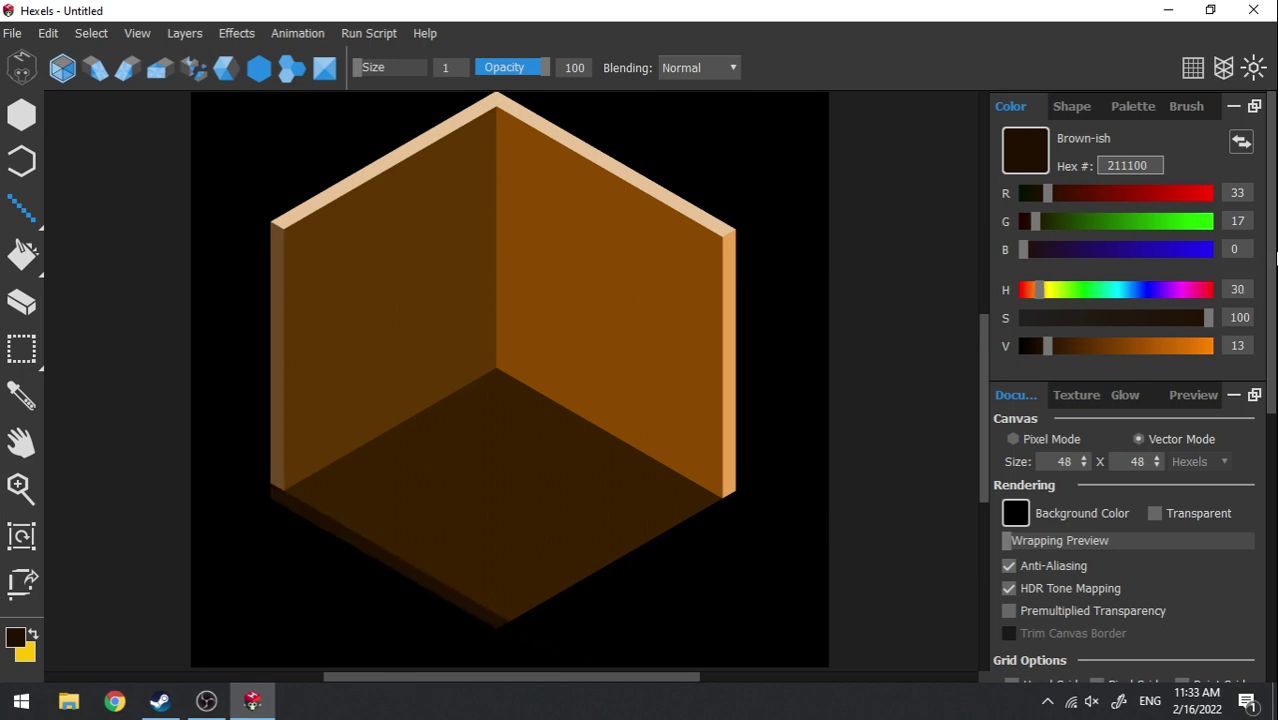
- Draw the underside of the floor's right front edge in 6a3909, then sample 211100 and complete the dark edge at the front corner
click(1098, 347)
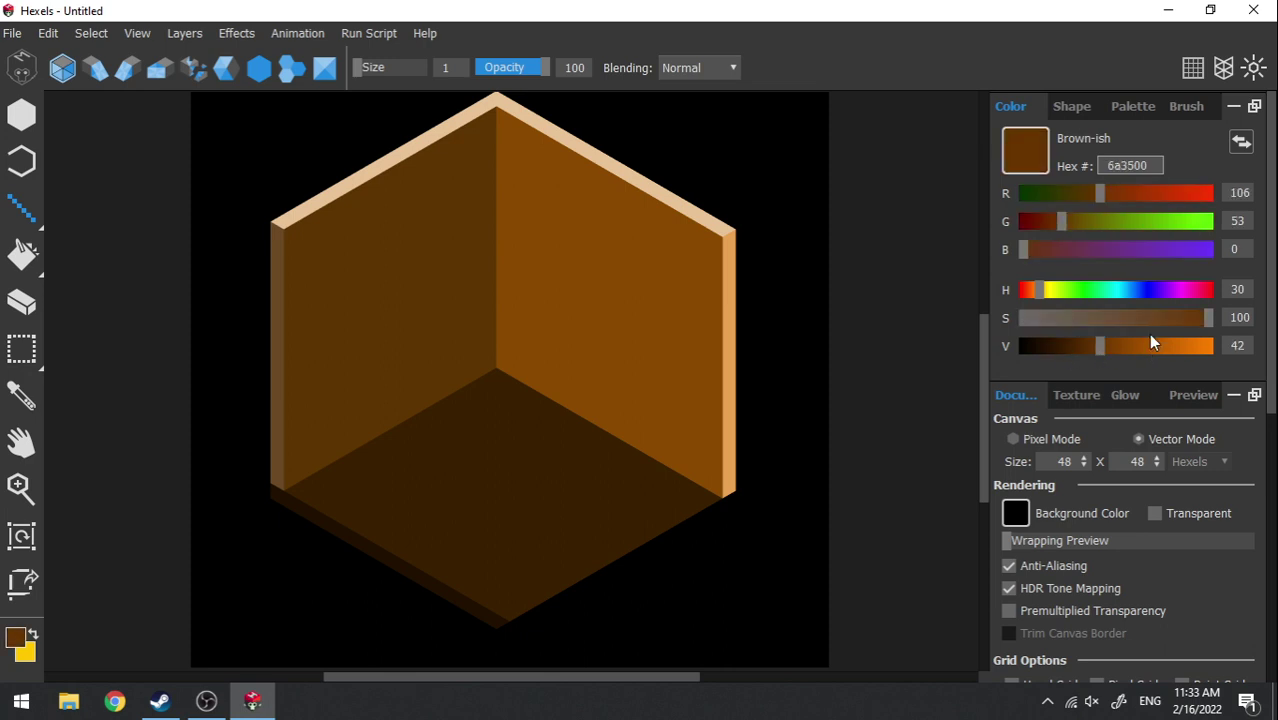
click(1189, 317)
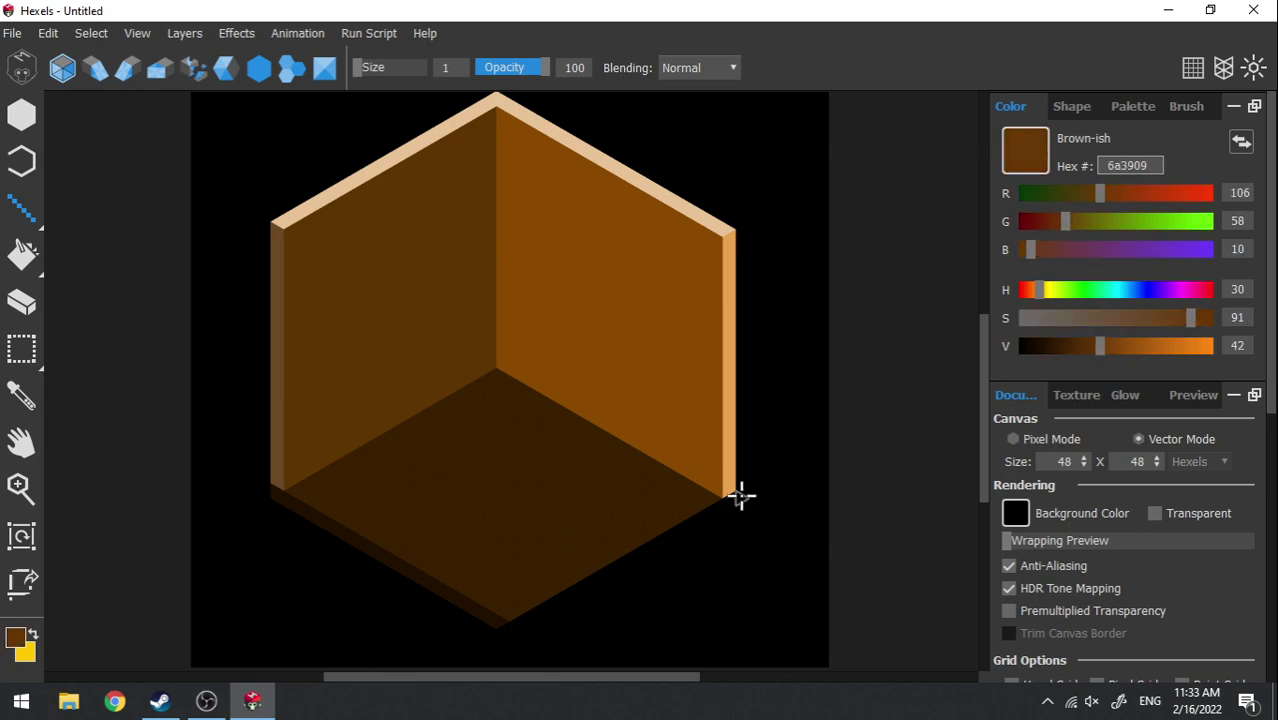
drag(733, 497, 531, 653)
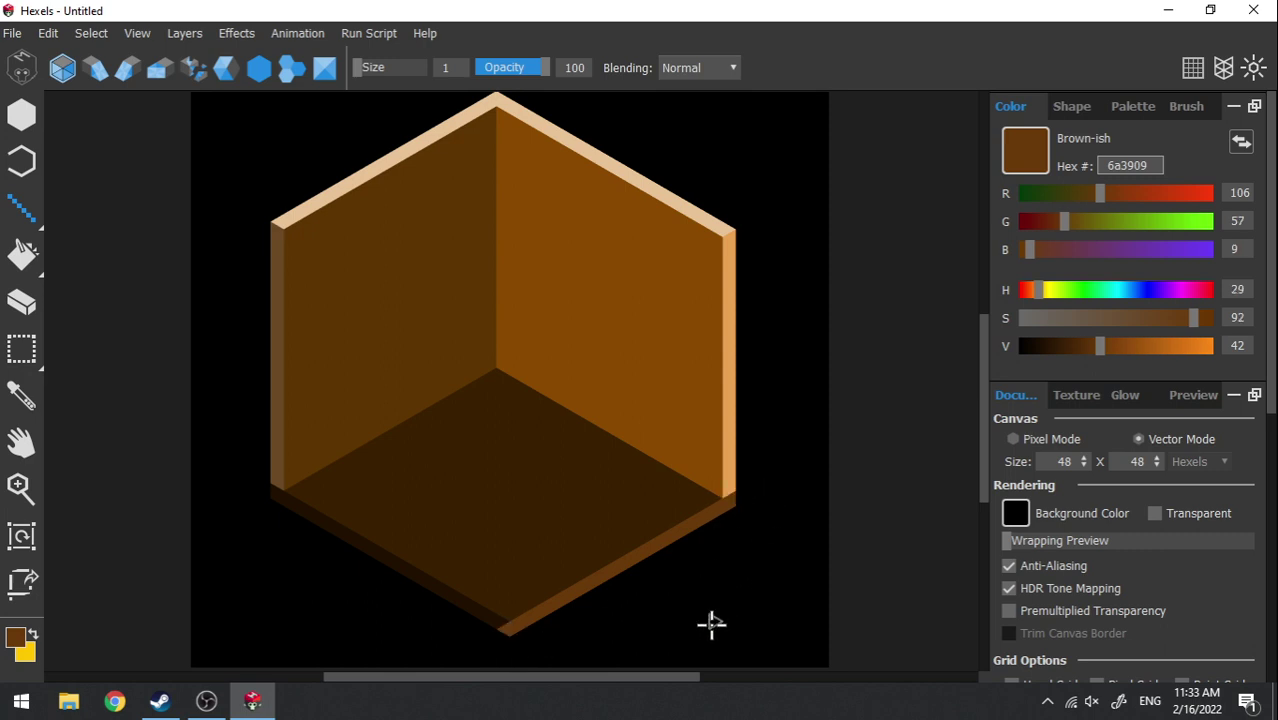
alt+click(465, 605)
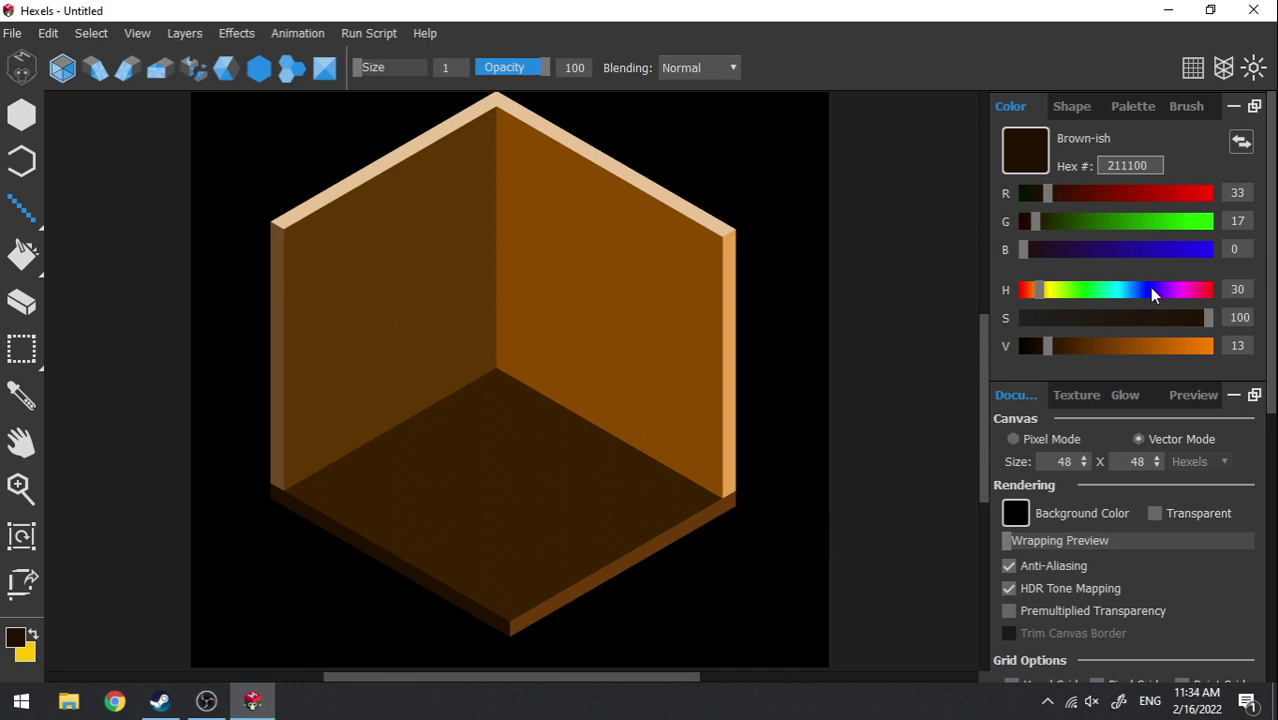
- Set the colour to teal 6ea9aa and fill the right wall and the floor's left front edge with it
click(1117, 291)
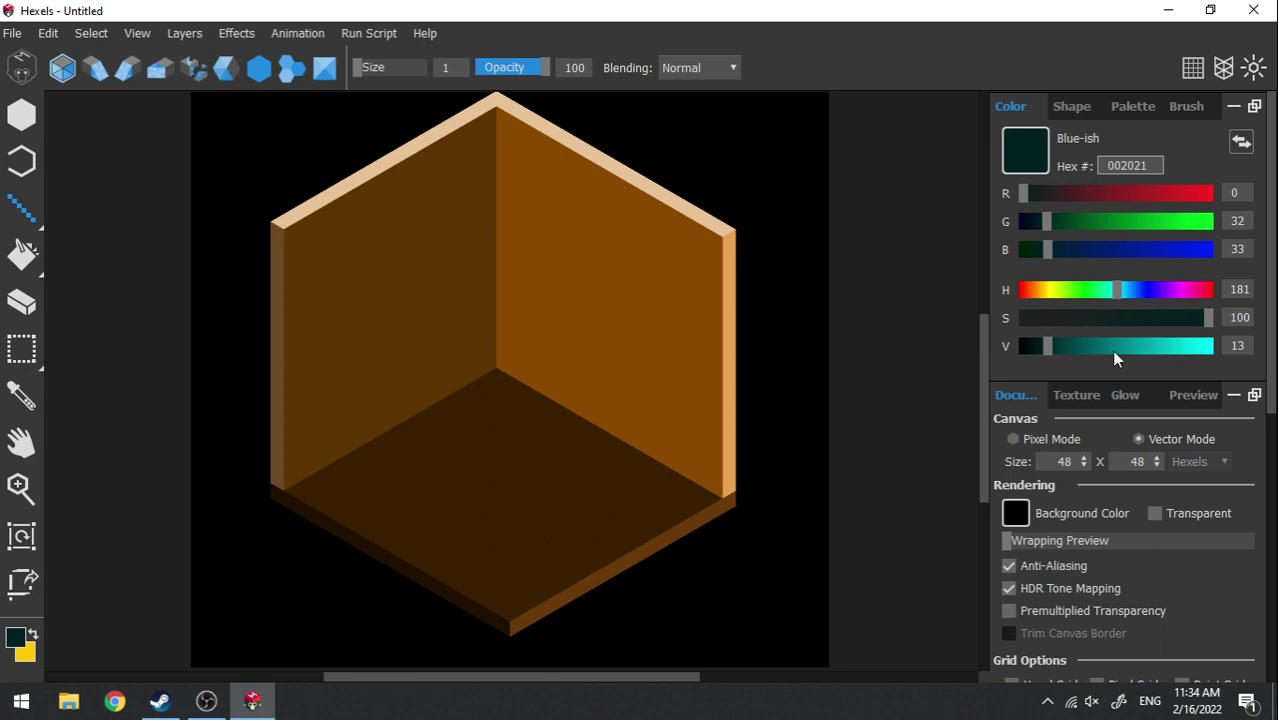
drag(1111, 346, 1087, 310)
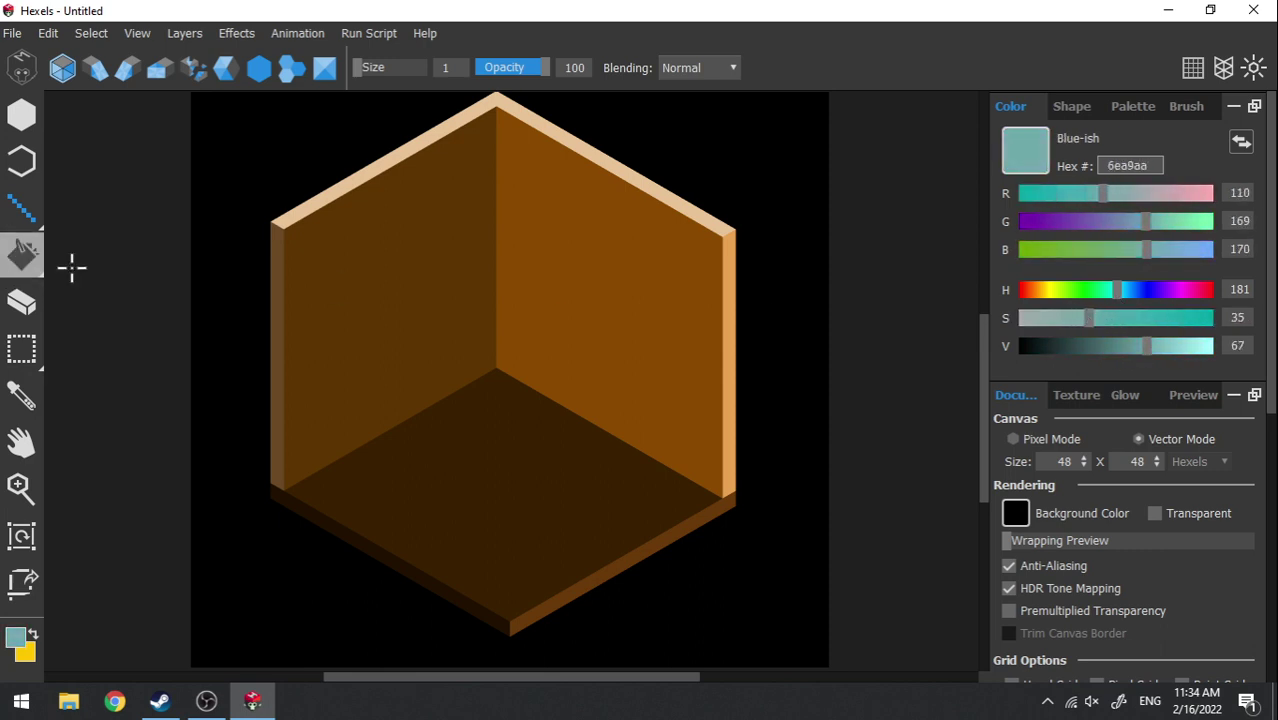
key(f)
click(566, 277)
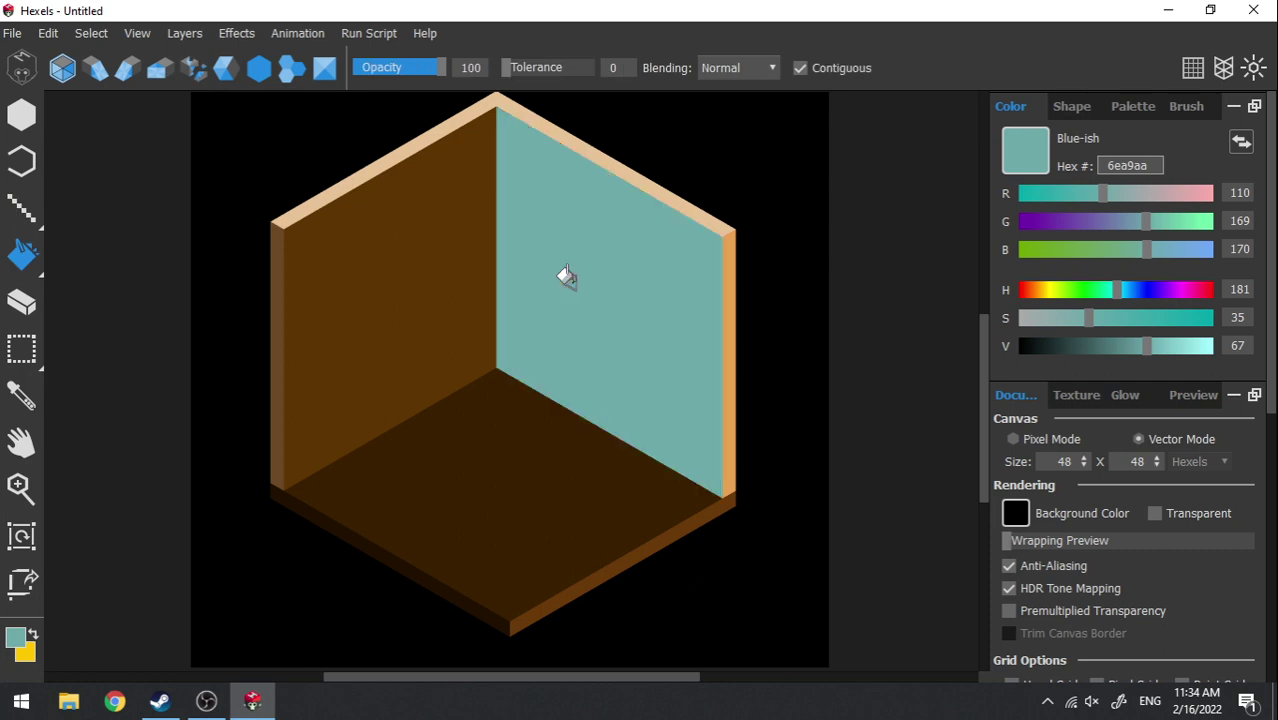
click(372, 548)
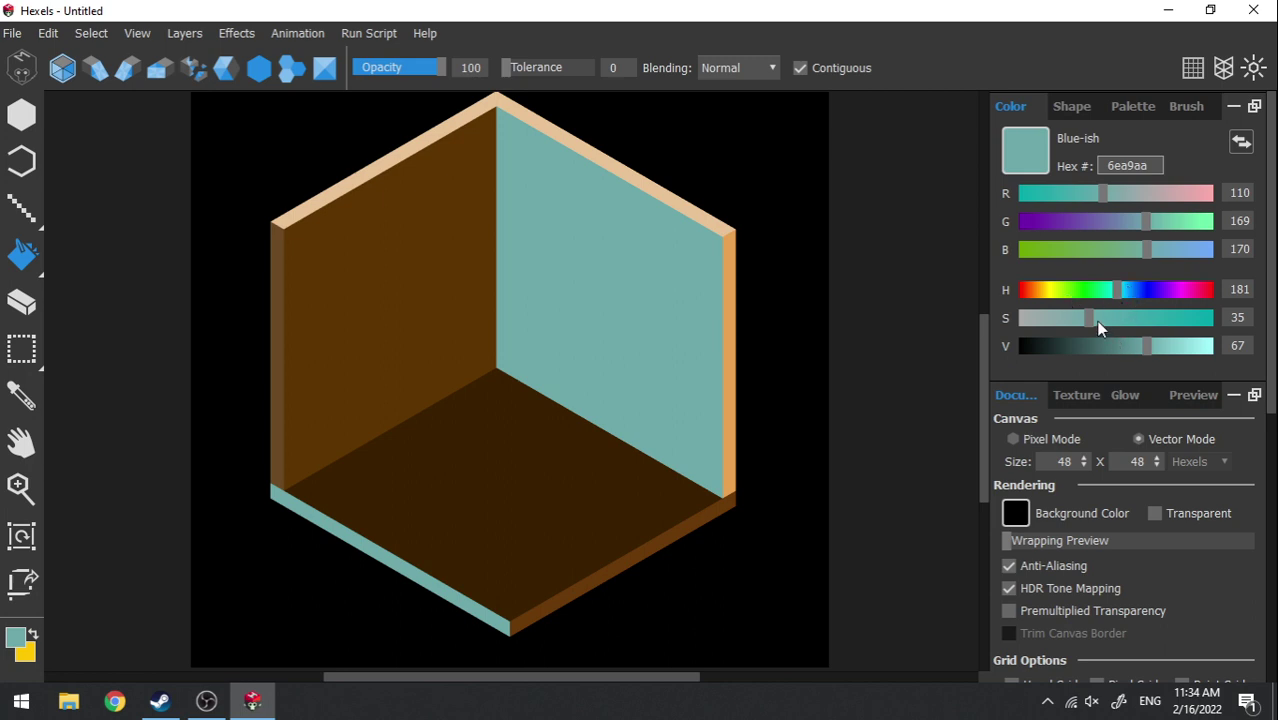
- Darken the teal to 577b7c and fill the left wall, the floor's right front edge and the right wall's outer edge
drag(1092, 319, 1076, 317)
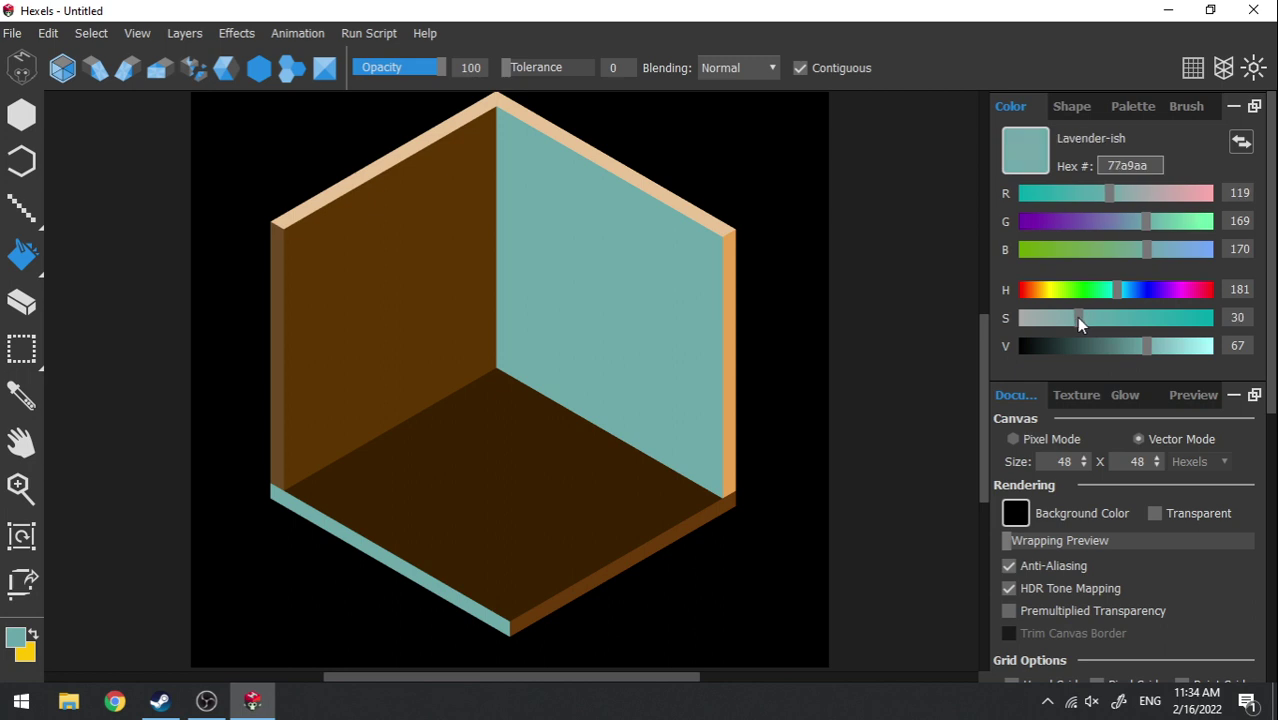
drag(1143, 350, 1117, 346)
click(420, 333)
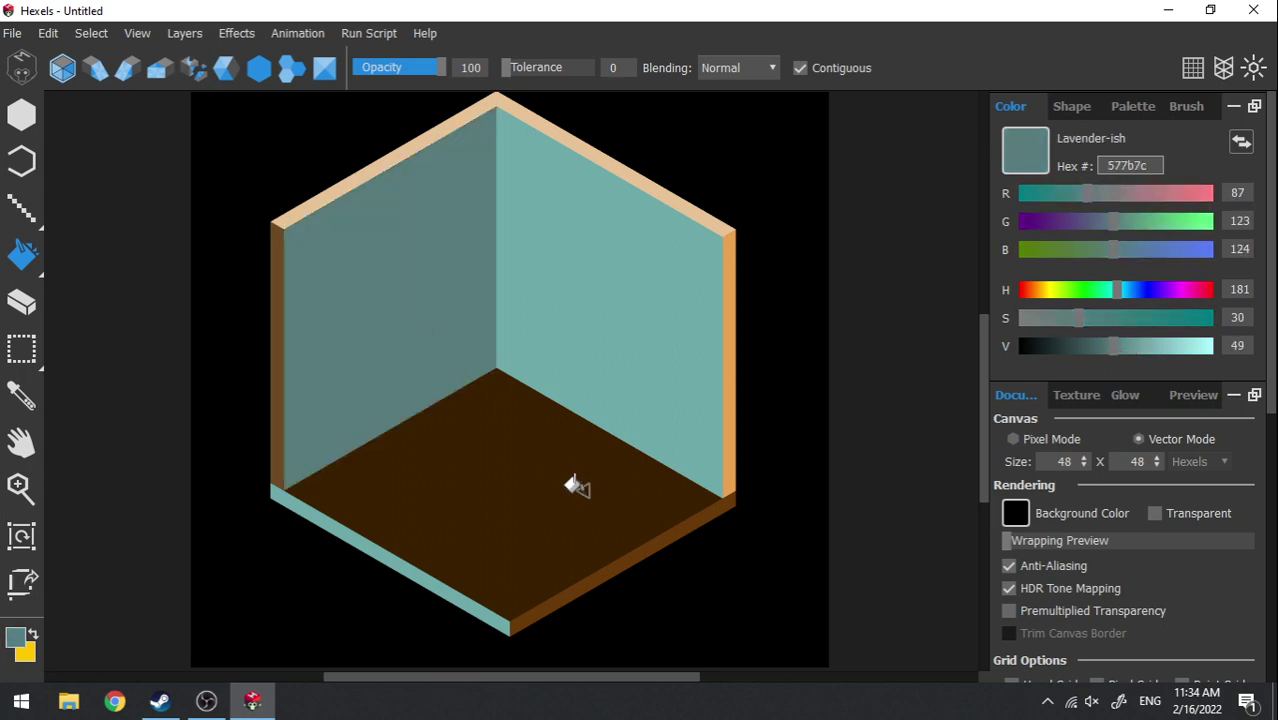
click(609, 560)
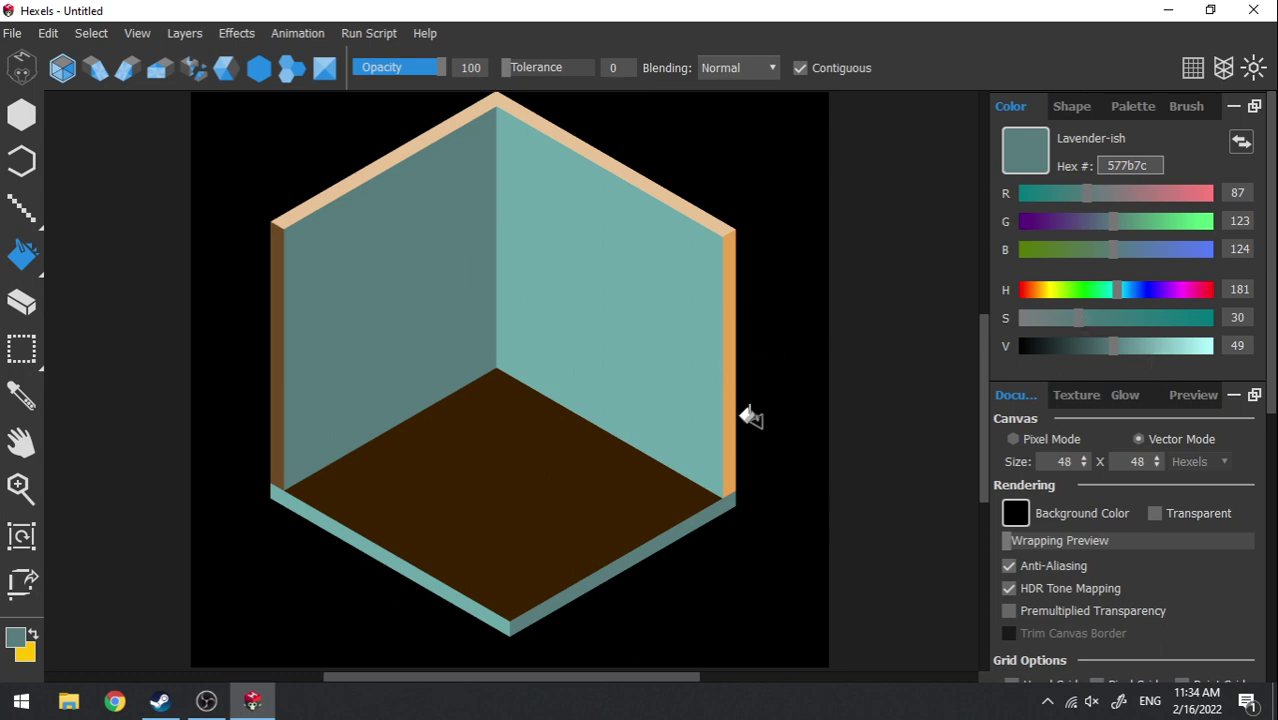
key(alt)
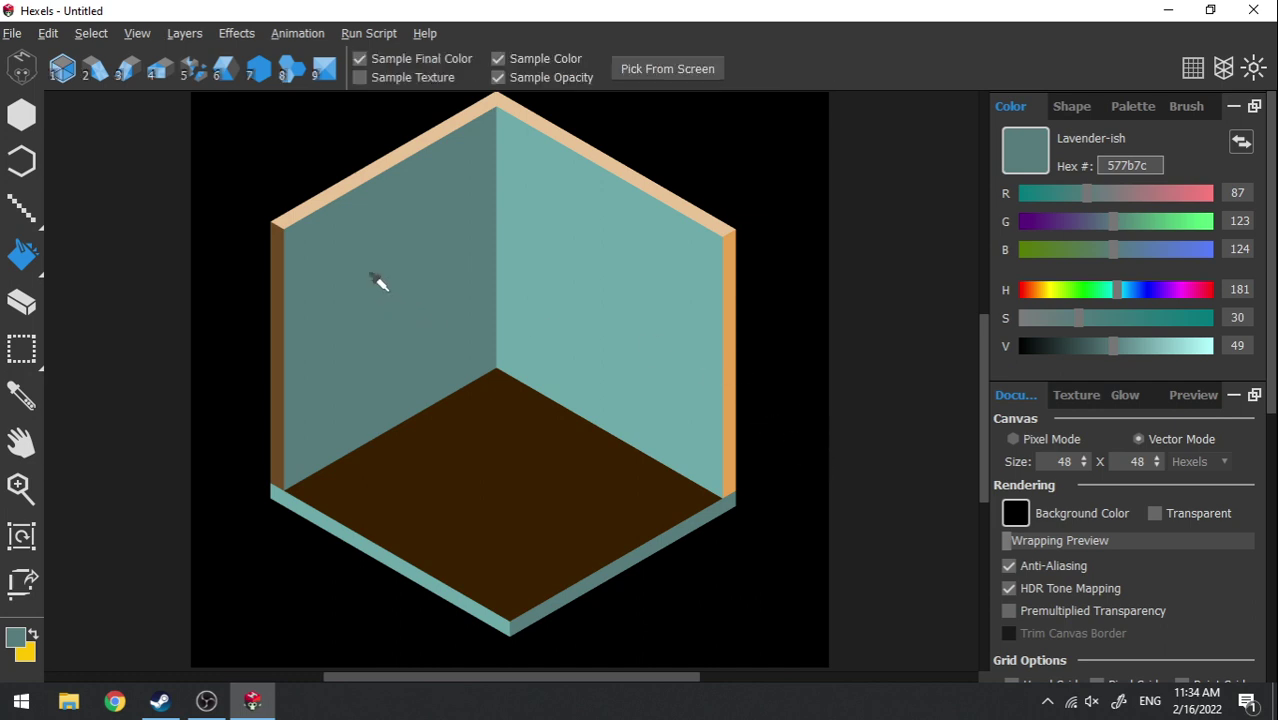
click(727, 340)
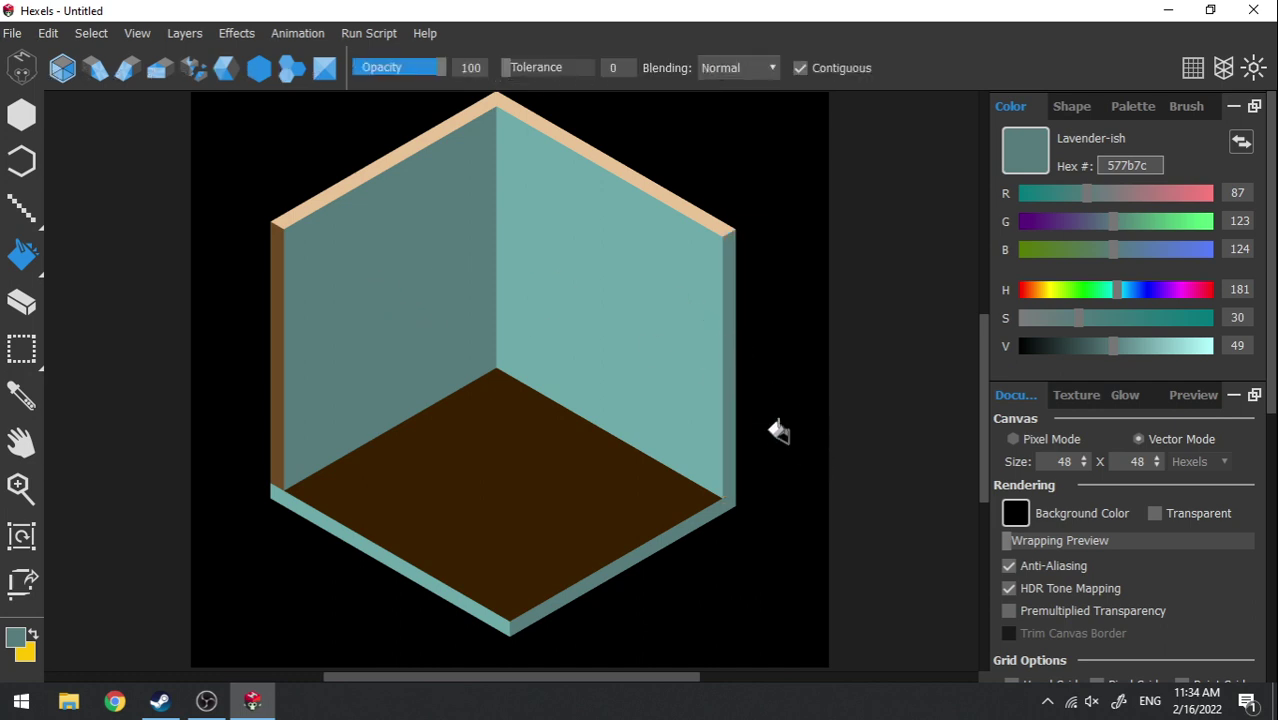
- Fill the left wall's outer edge with the right wall's 6ea9aa and the walls' beige top with lighter acddde
alt+click(608, 252)
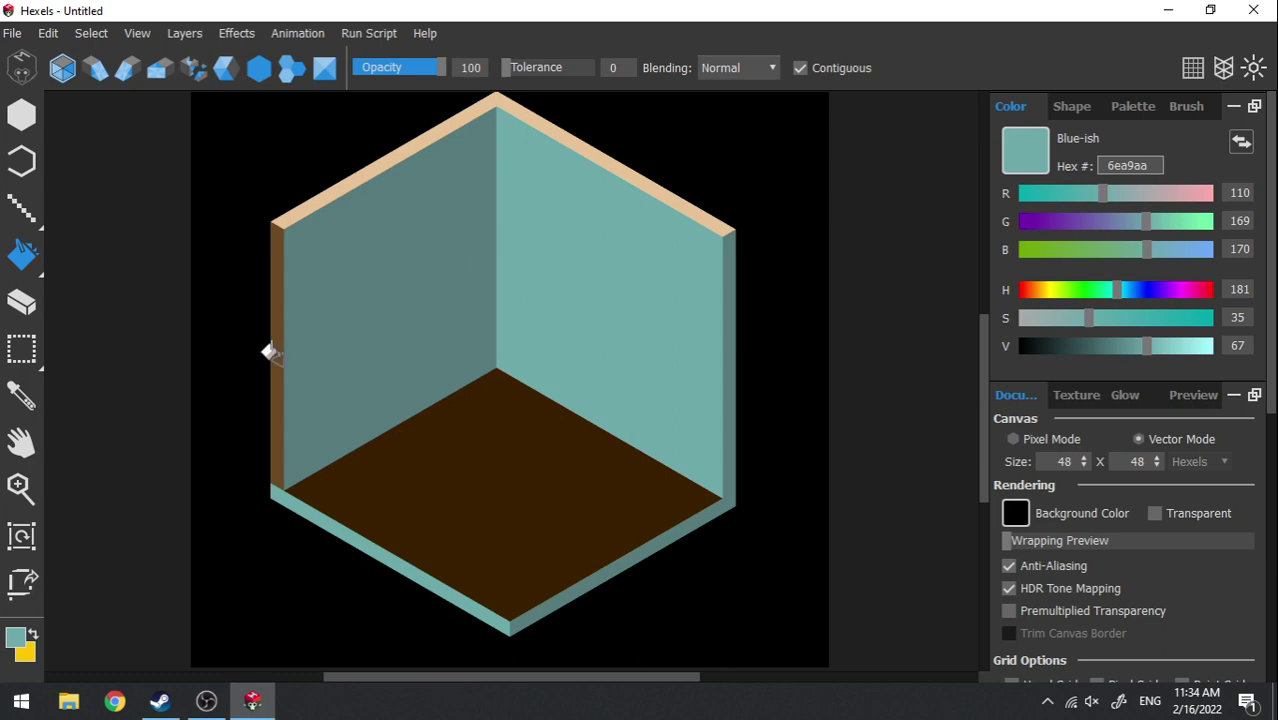
click(270, 352)
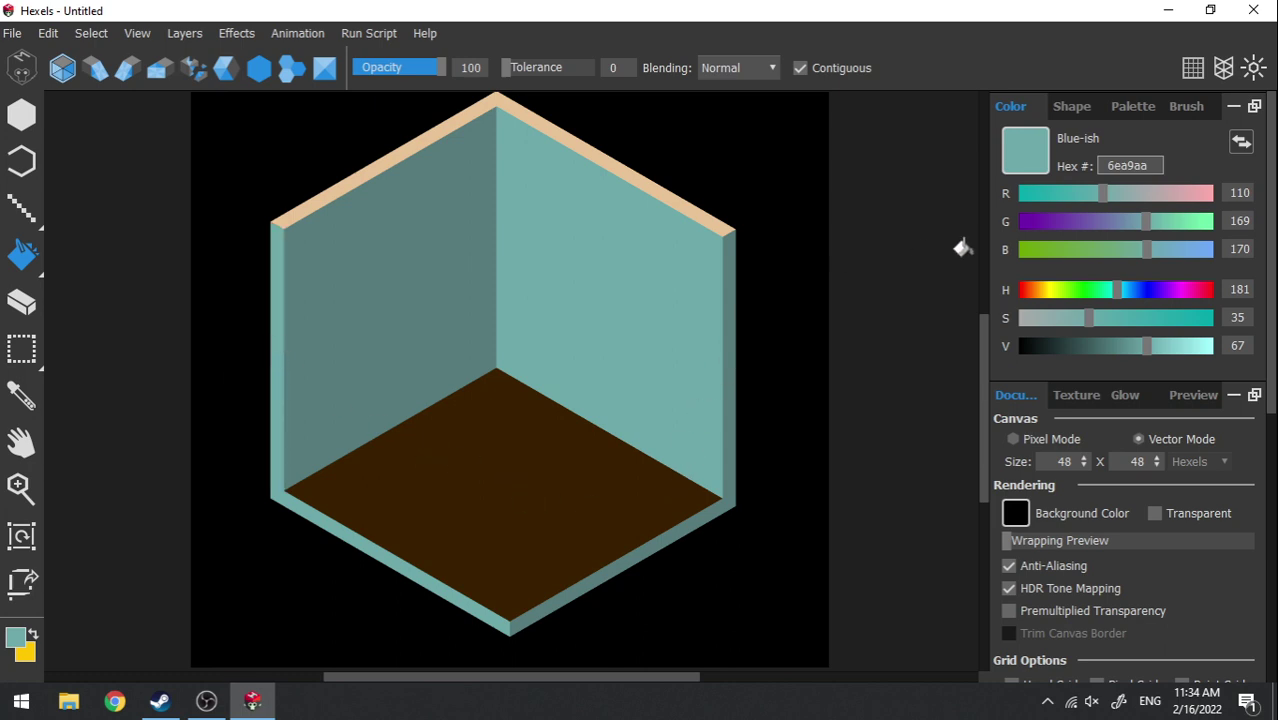
click(1055, 320)
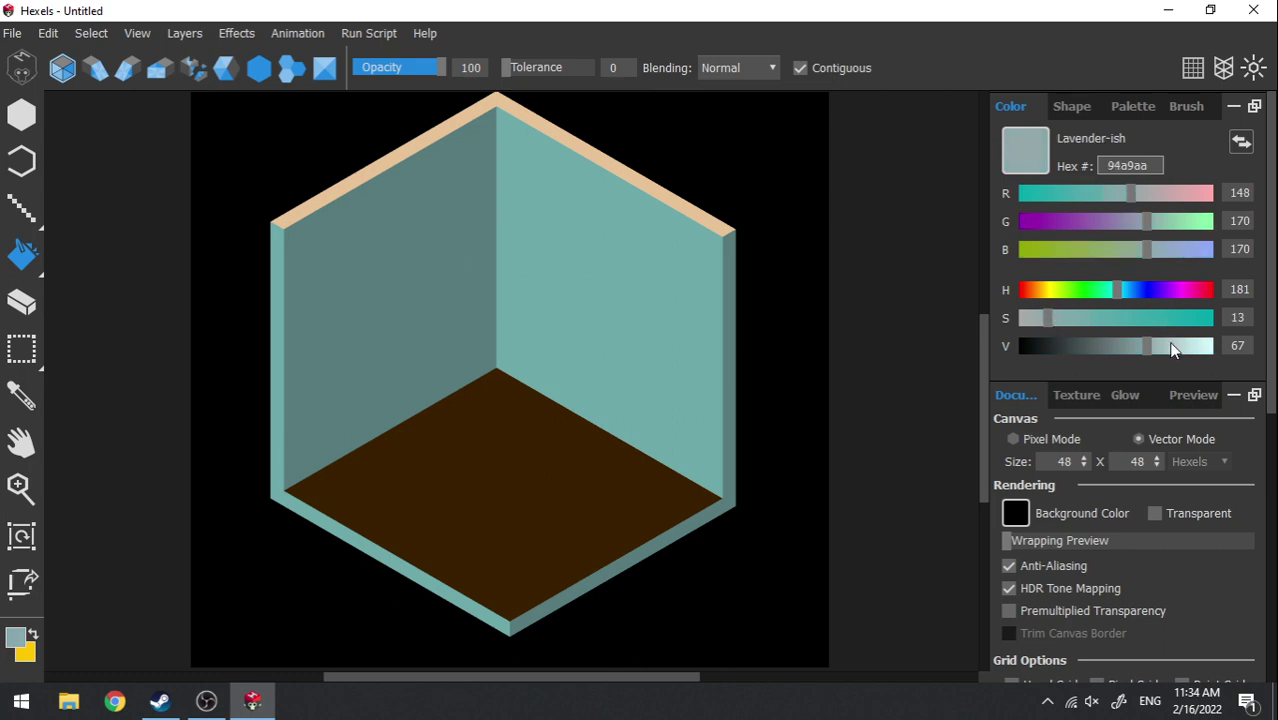
alt+click(585, 143)
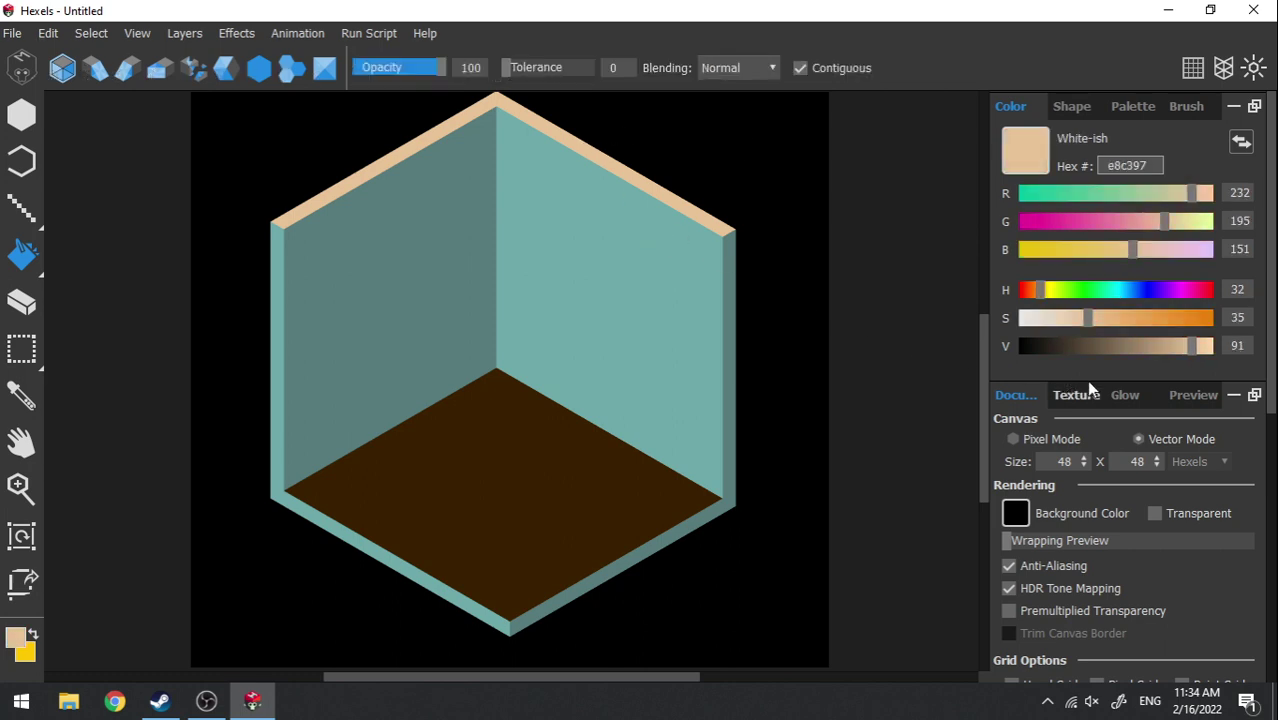
alt+click(673, 317)
click(1188, 347)
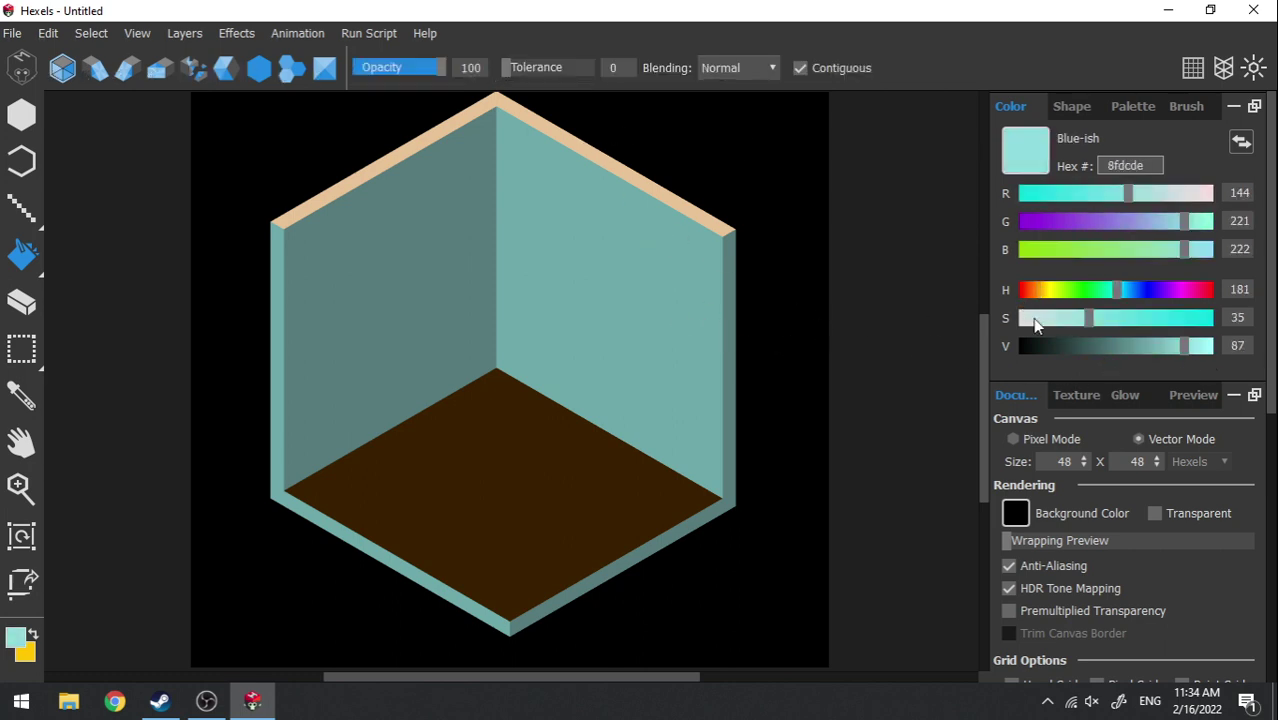
click(1062, 318)
click(645, 180)
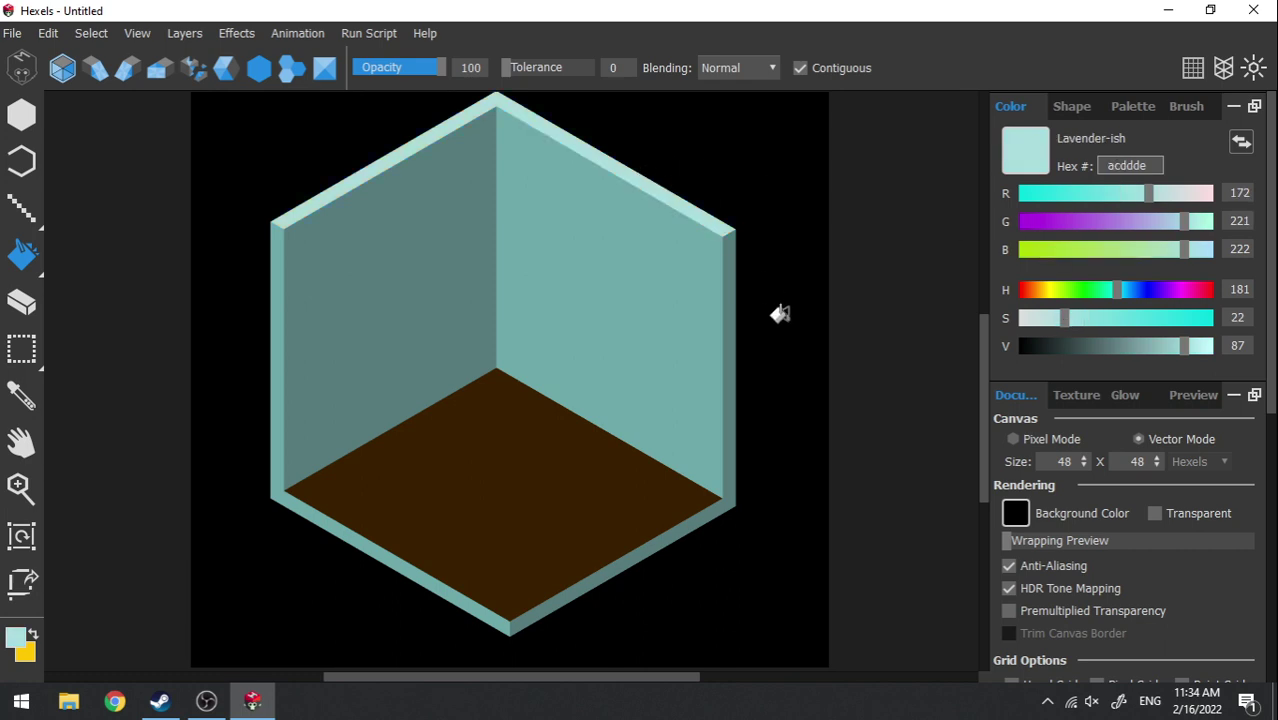
- Set the colour to hue 0, saturation 47, value 72 (b76060) and fill the floor with it
click(1047, 290)
click(1087, 318)
click(1160, 346)
click(1125, 318)
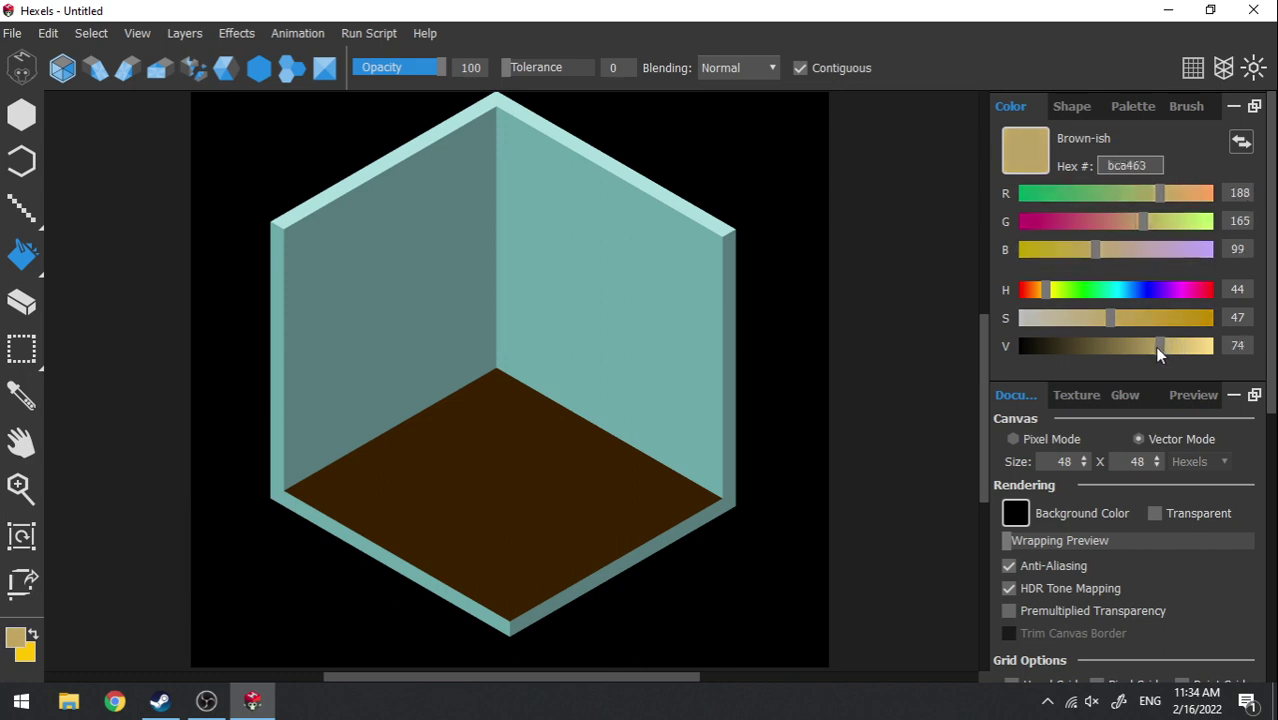
click(1110, 318)
drag(1042, 290, 1021, 290)
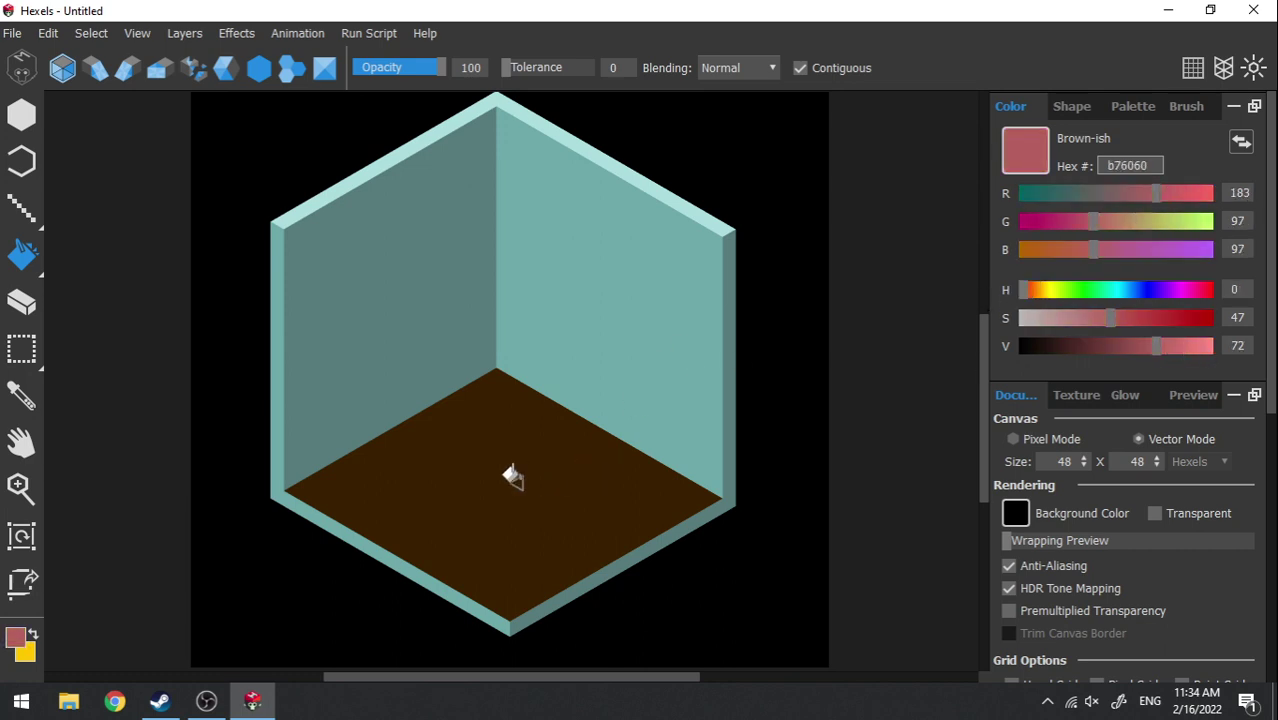
click(505, 476)
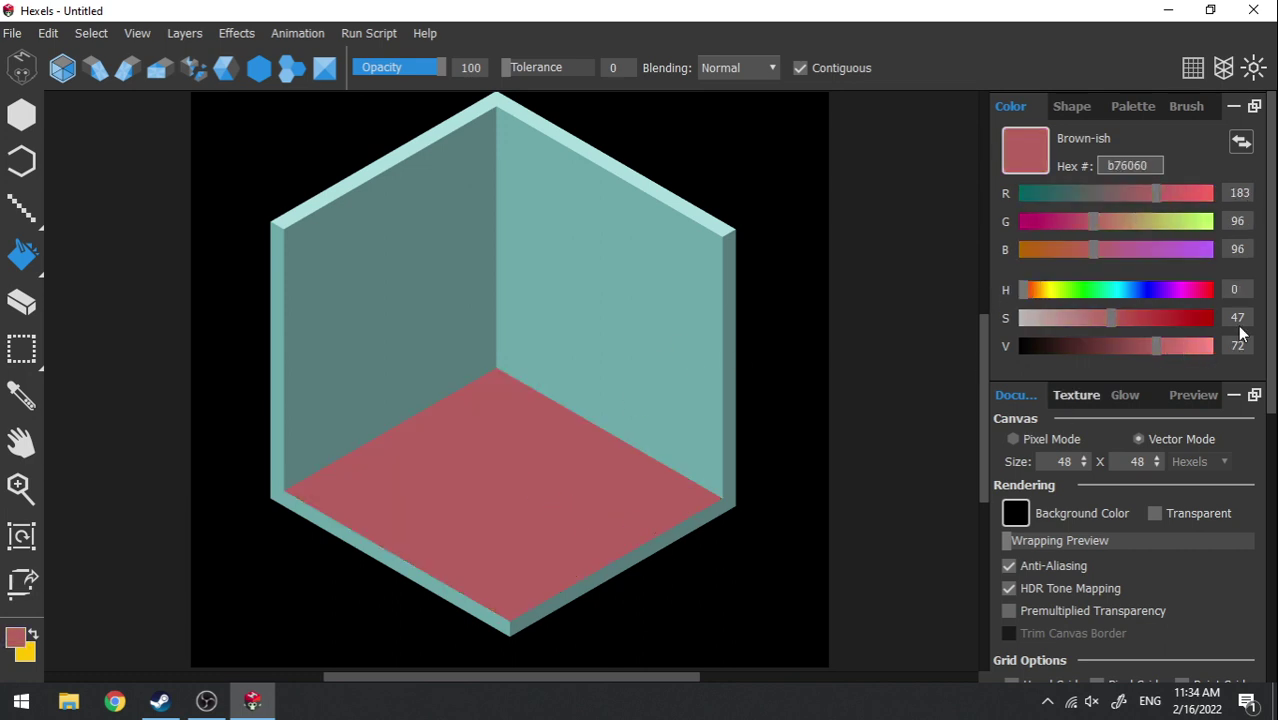
- Darken the red to value 27 and refill the floor at decreasing saturation: 461a1a, 462525 and finally 463939
click(1196, 318)
click(1121, 346)
click(1157, 318)
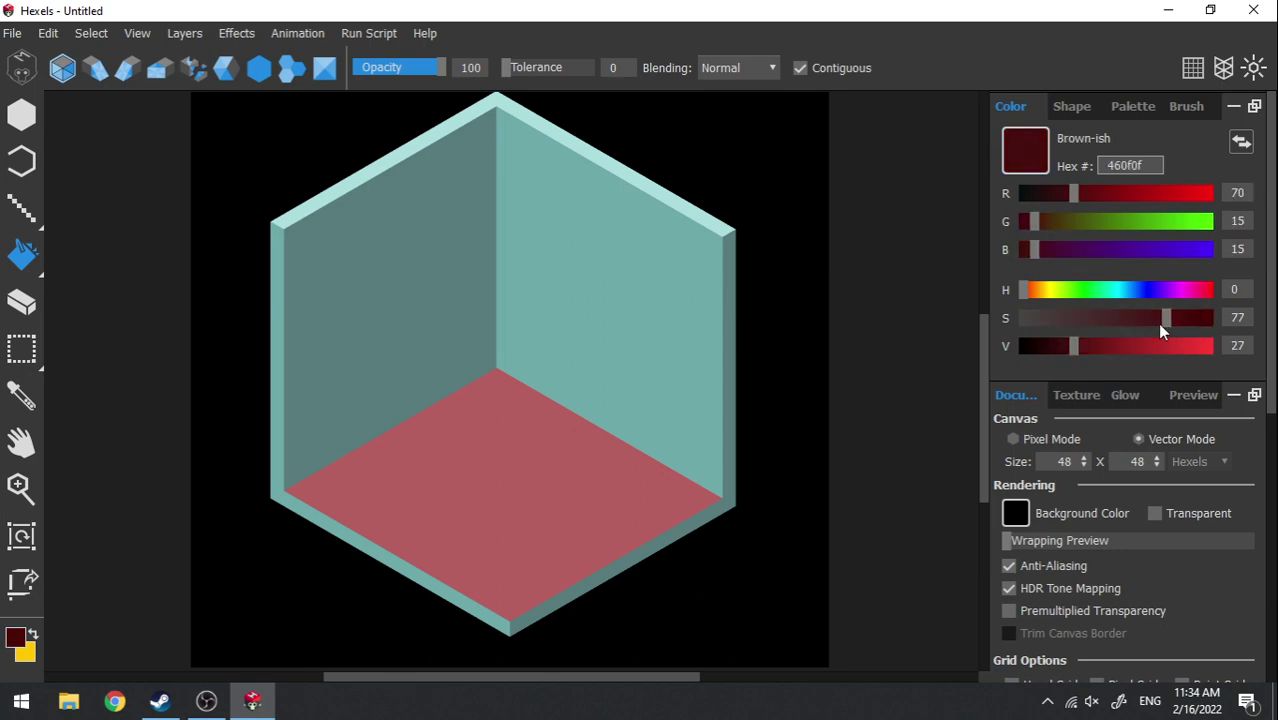
click(1137, 318)
click(487, 528)
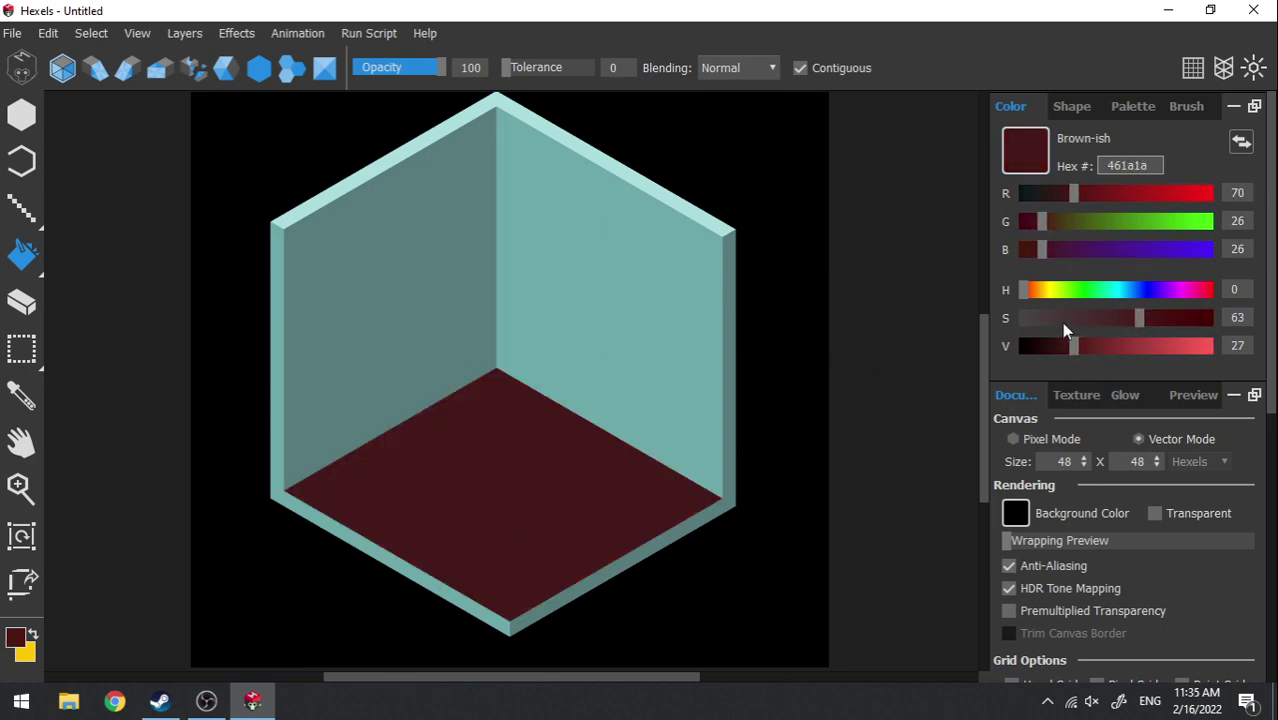
click(1110, 318)
click(548, 464)
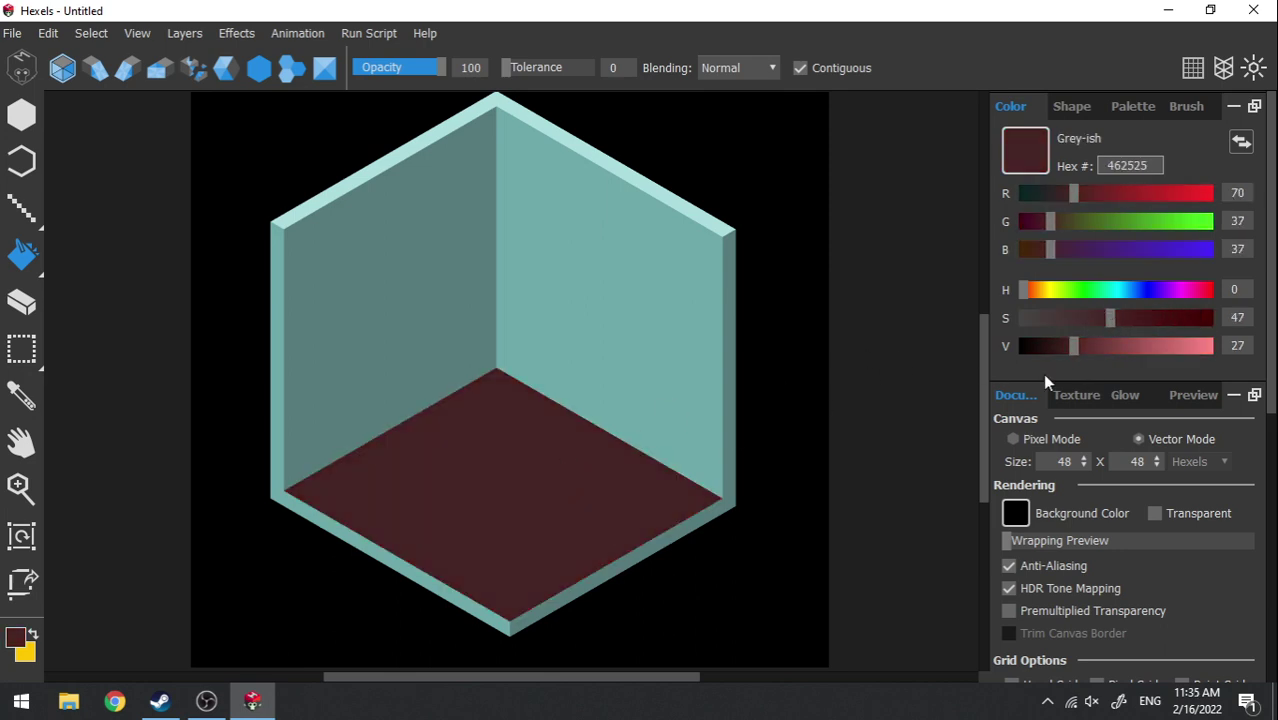
click(1064, 317)
click(536, 491)
click(1057, 318)
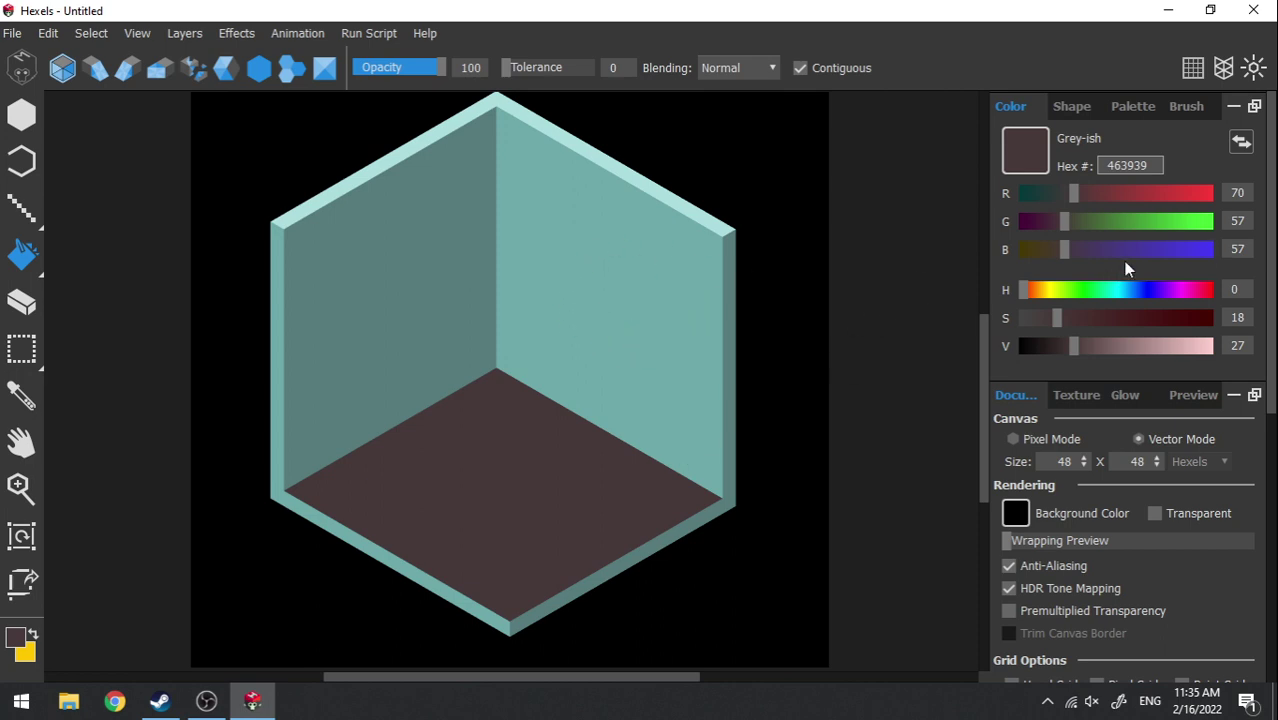
- Set the colour to light blue 80d9de, outline a window on the left wall with the Line tool, fill it and square its corners
key(o)
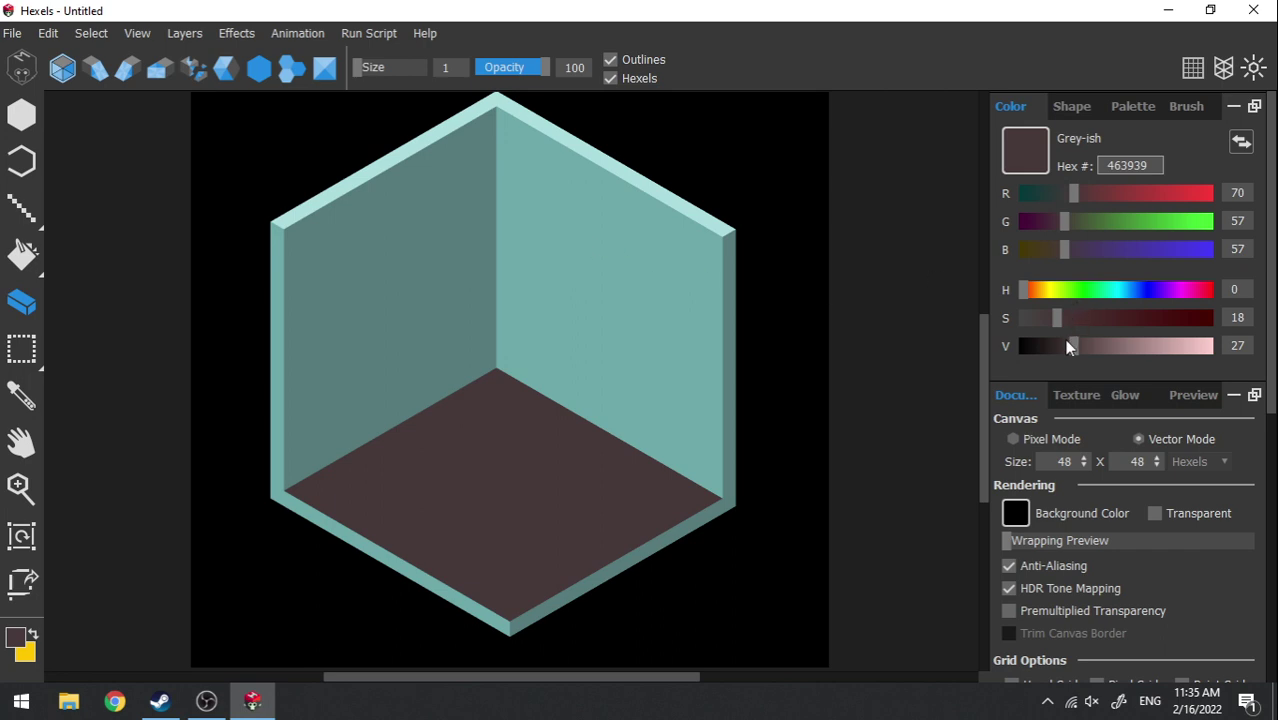
click(1114, 292)
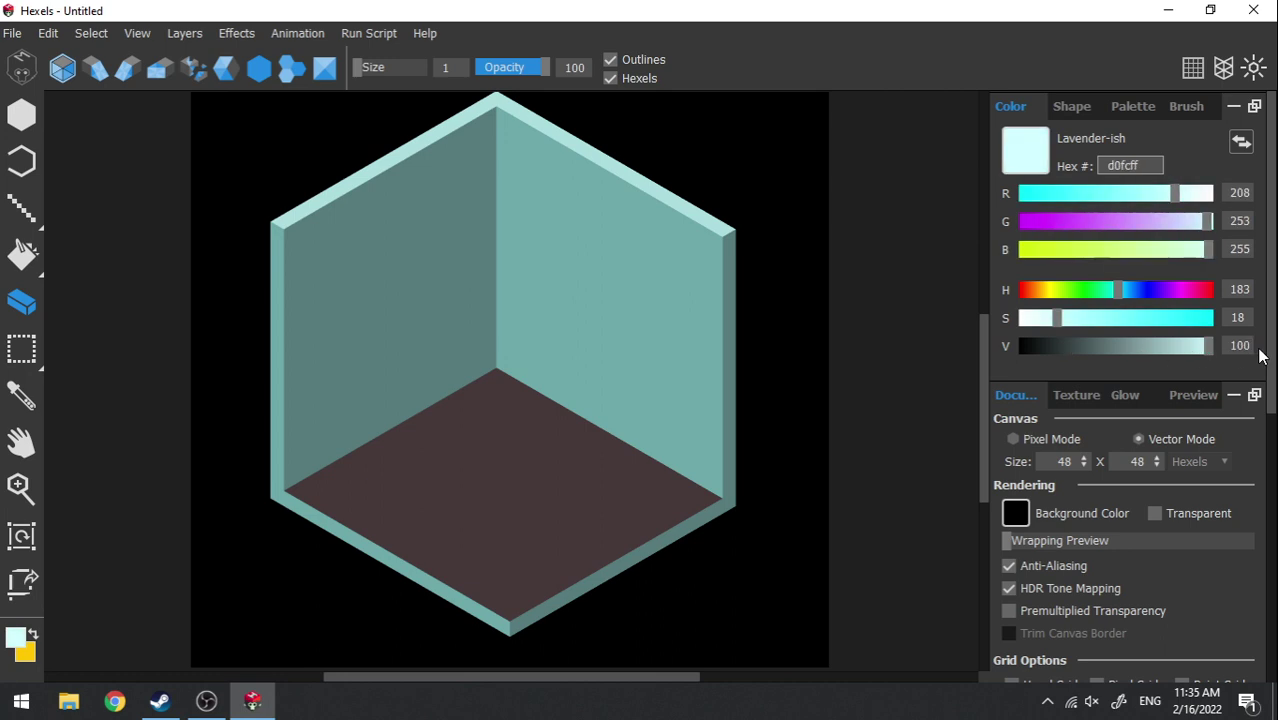
click(1186, 346)
drag(1193, 318, 1101, 320)
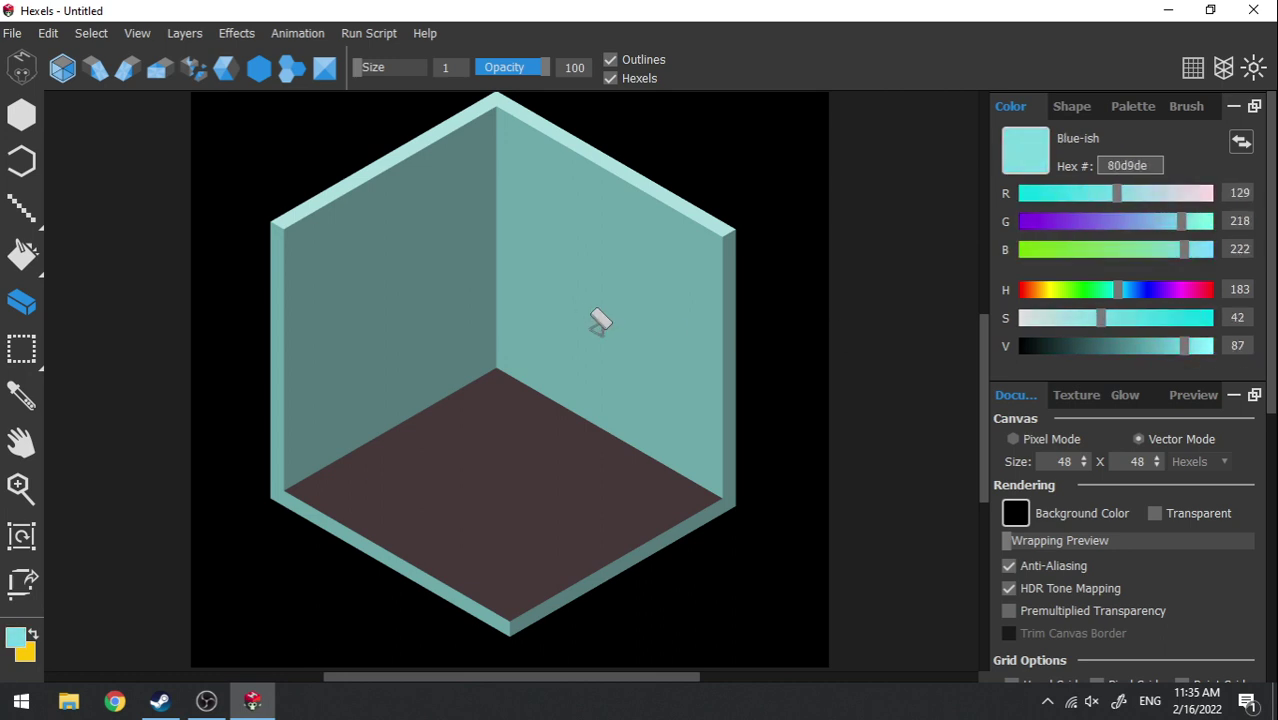
key(l)
drag(584, 254, 582, 337)
key(ctrl+z)
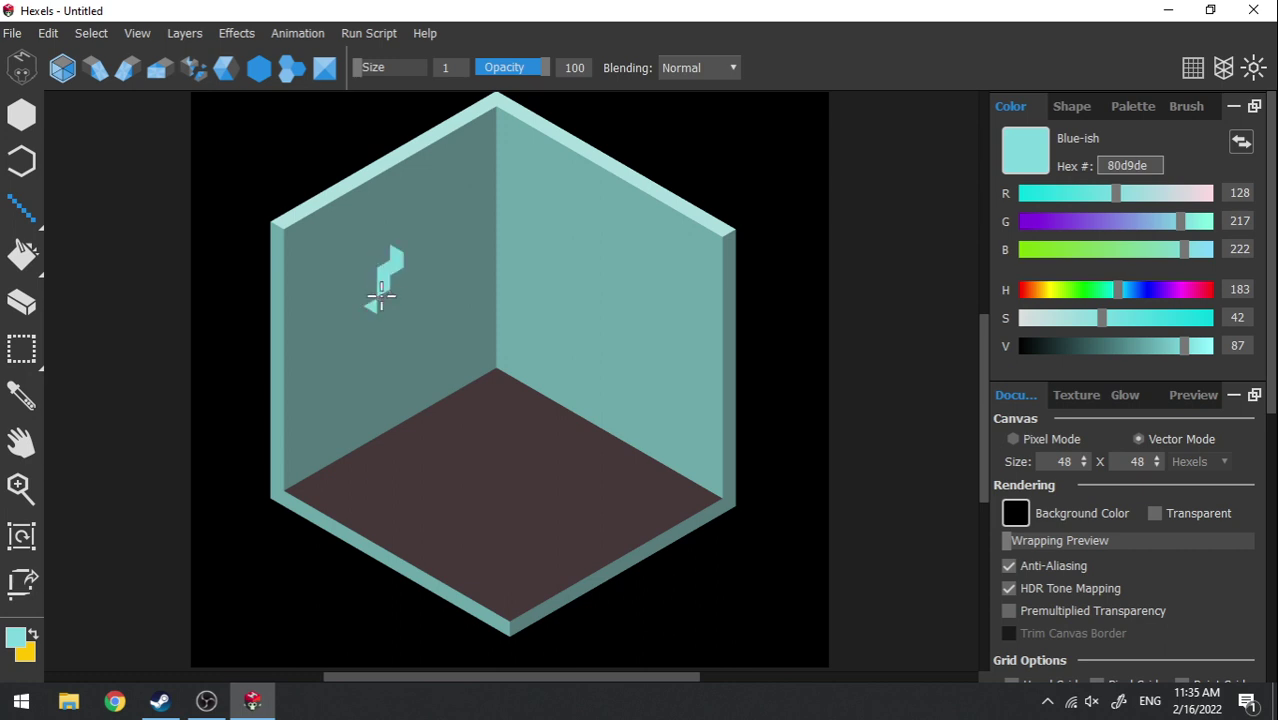
mouse_move(390, 253)
mouse_down()
mouse_move(422, 238)
mouse_move(414, 285)
mouse_move(388, 304)
mouse_move(371, 260)
mouse_move(376, 350)
mouse_move(418, 305)
mouse_up()
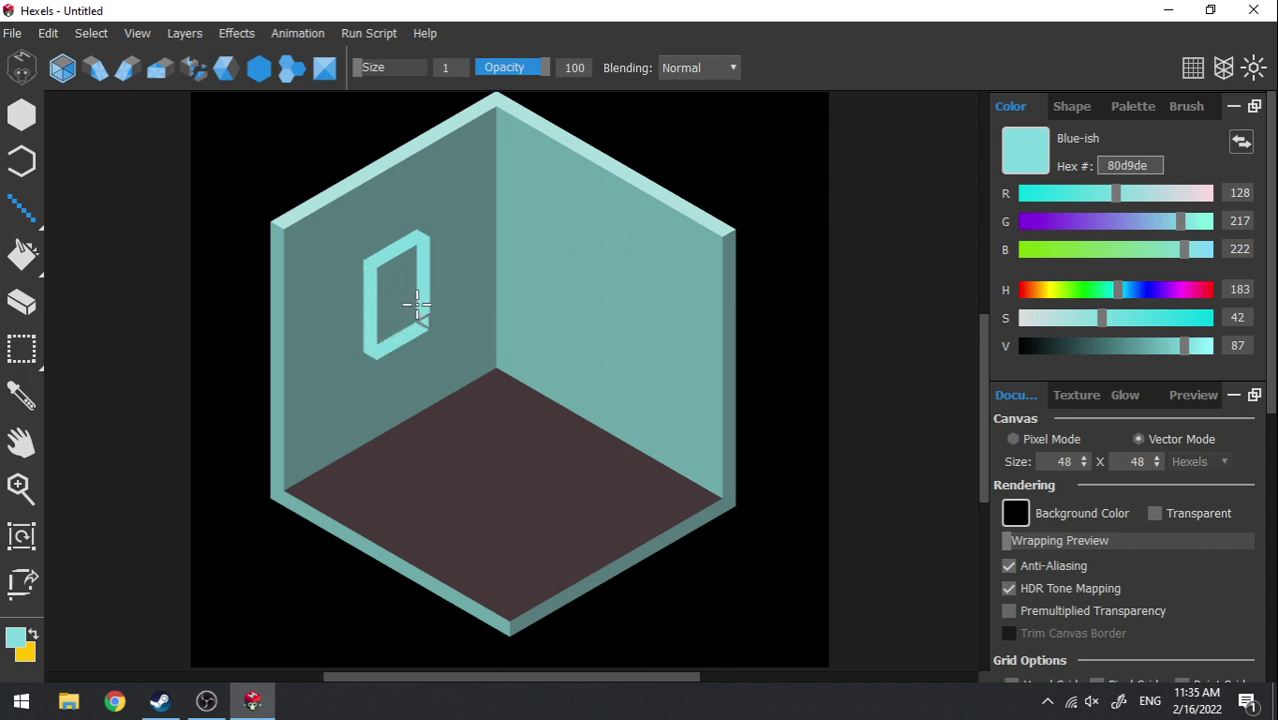
key(f)
click(390, 292)
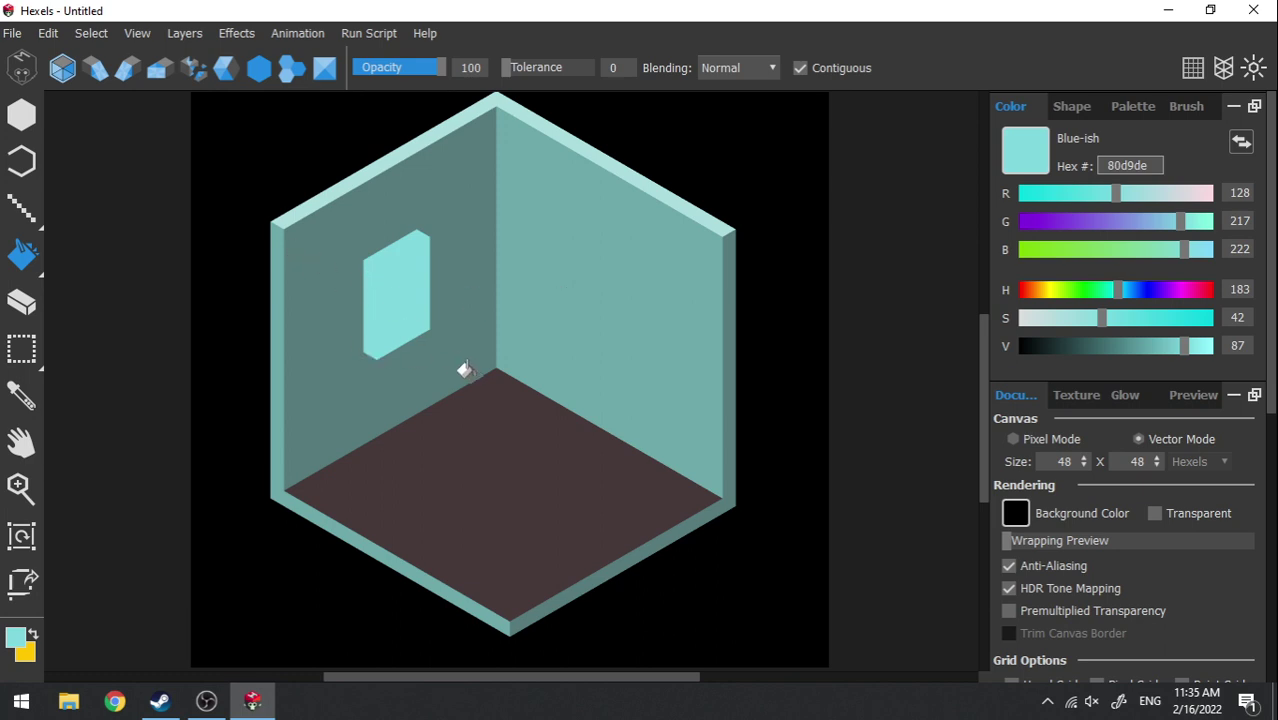
key(b)
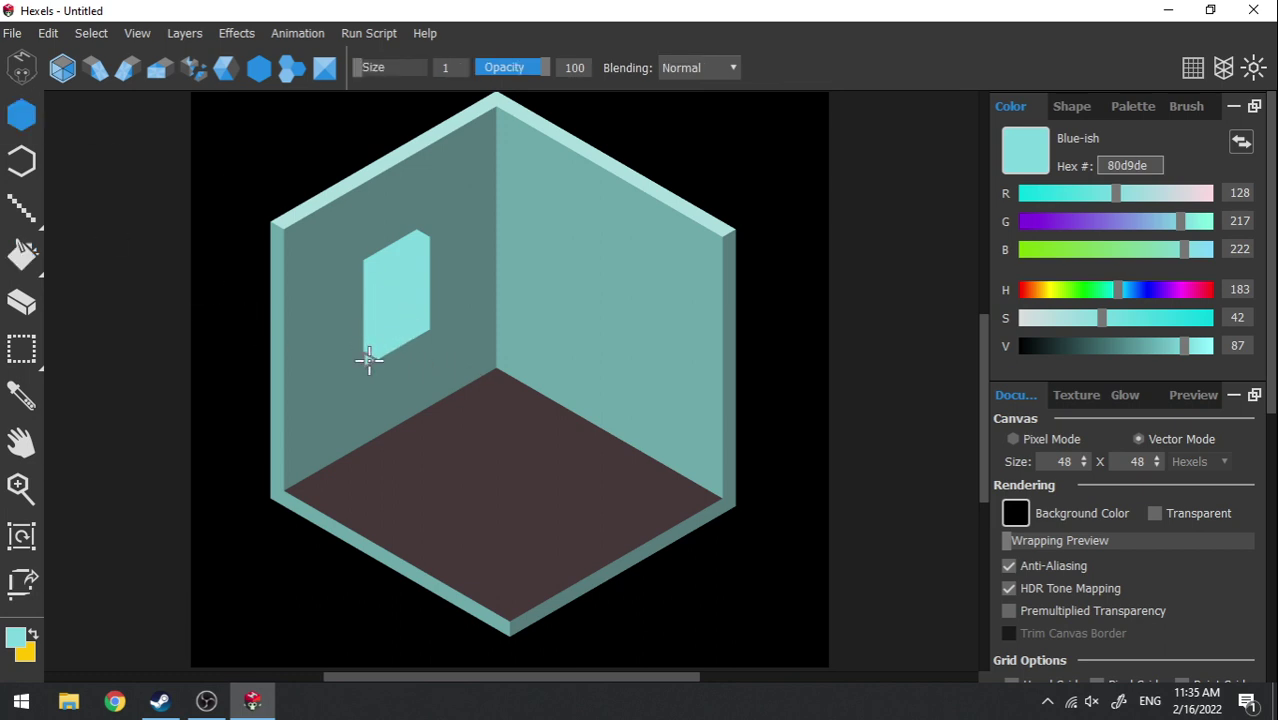
click(424, 228)
- Draw a sill along the window's lower edge in pale b7dcde and shade its left end in darker 778e90
drag(1090, 322, 1052, 320)
key(f)
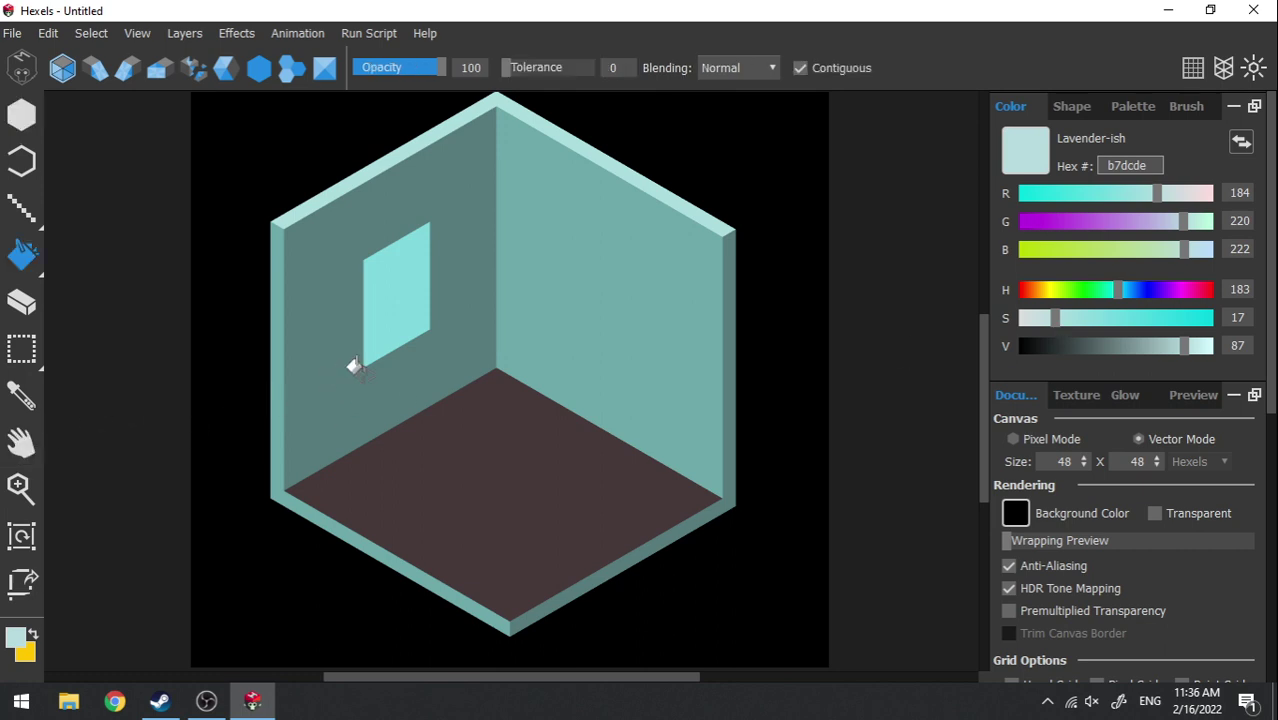
key(l)
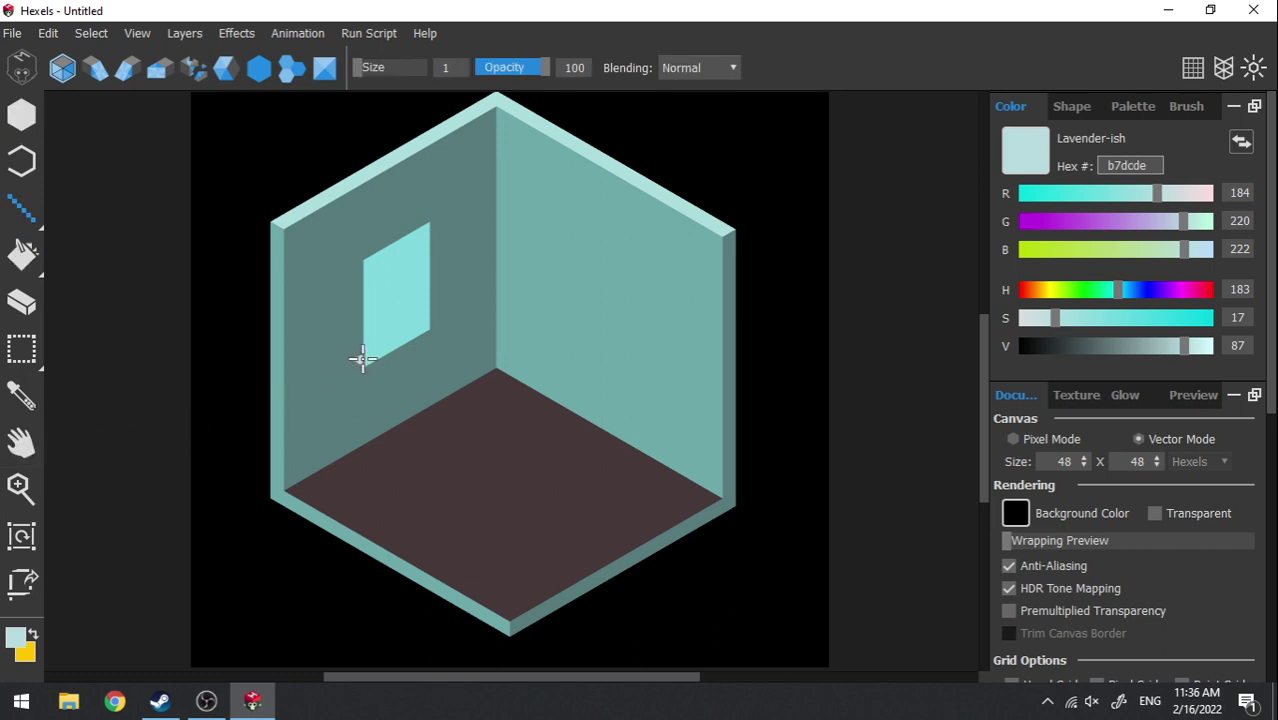
drag(362, 360, 452, 313)
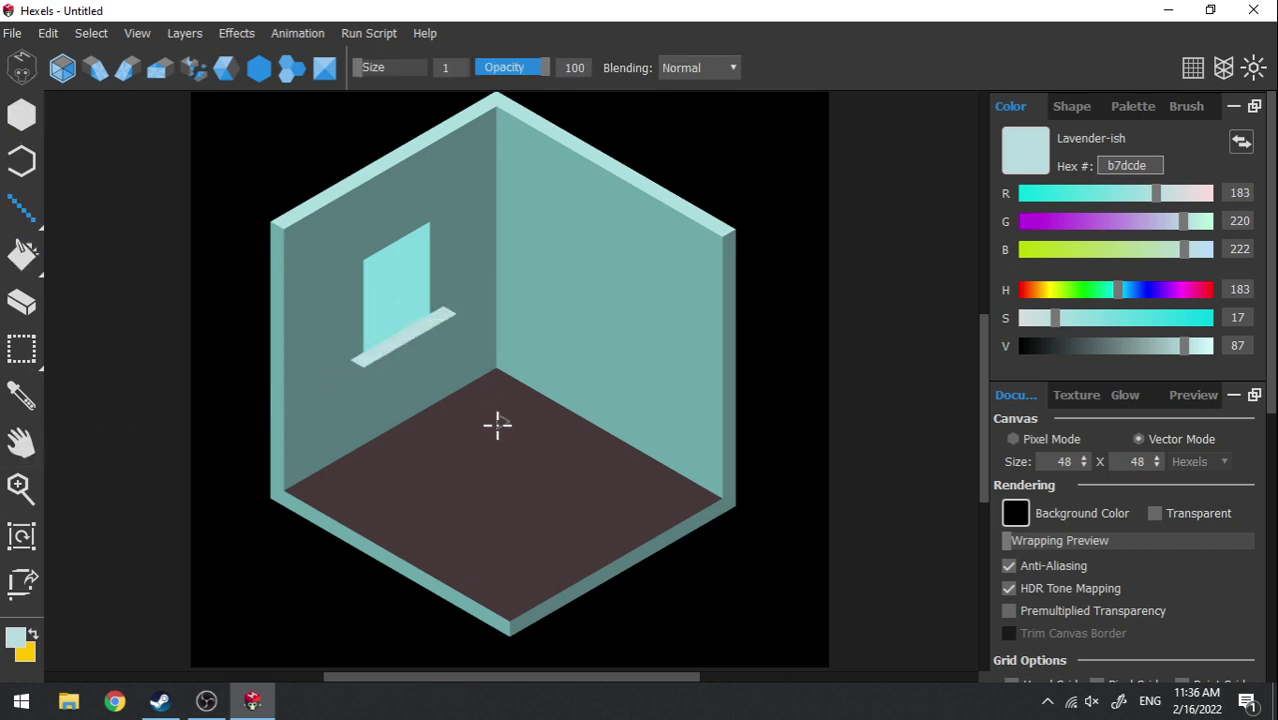
drag(1147, 349, 1125, 348)
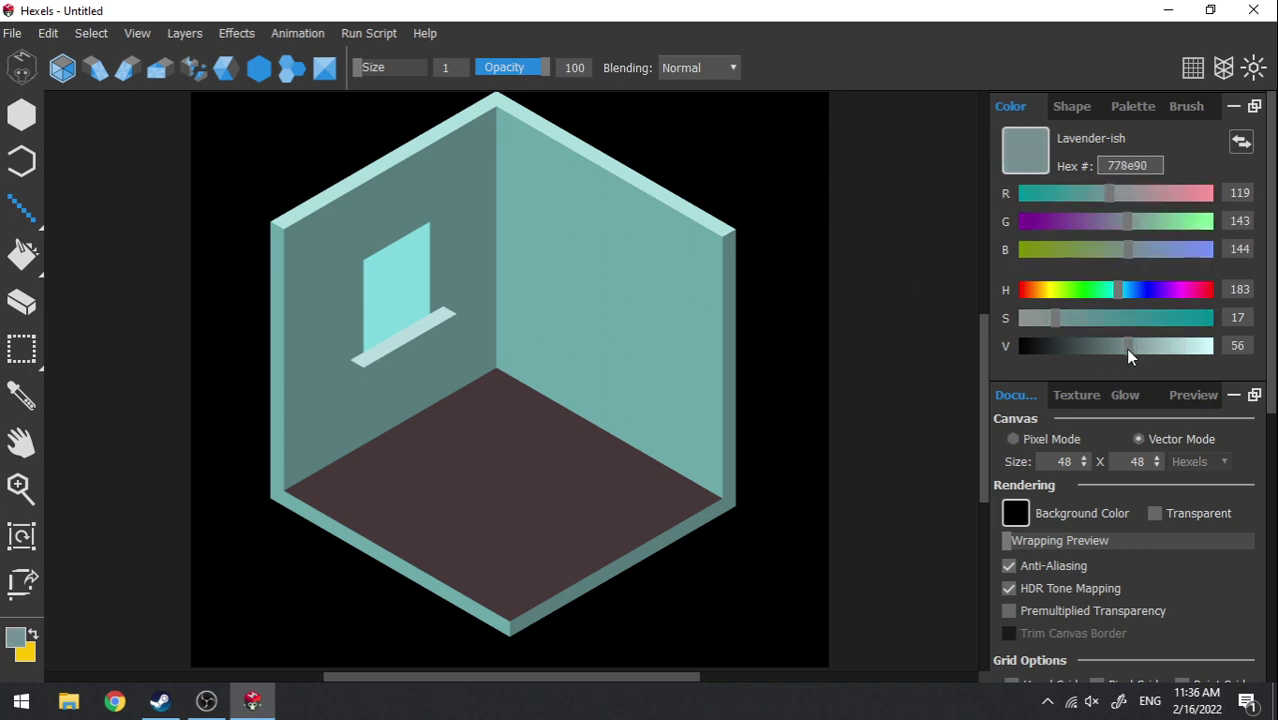
click(358, 366)
alt+click(391, 321)
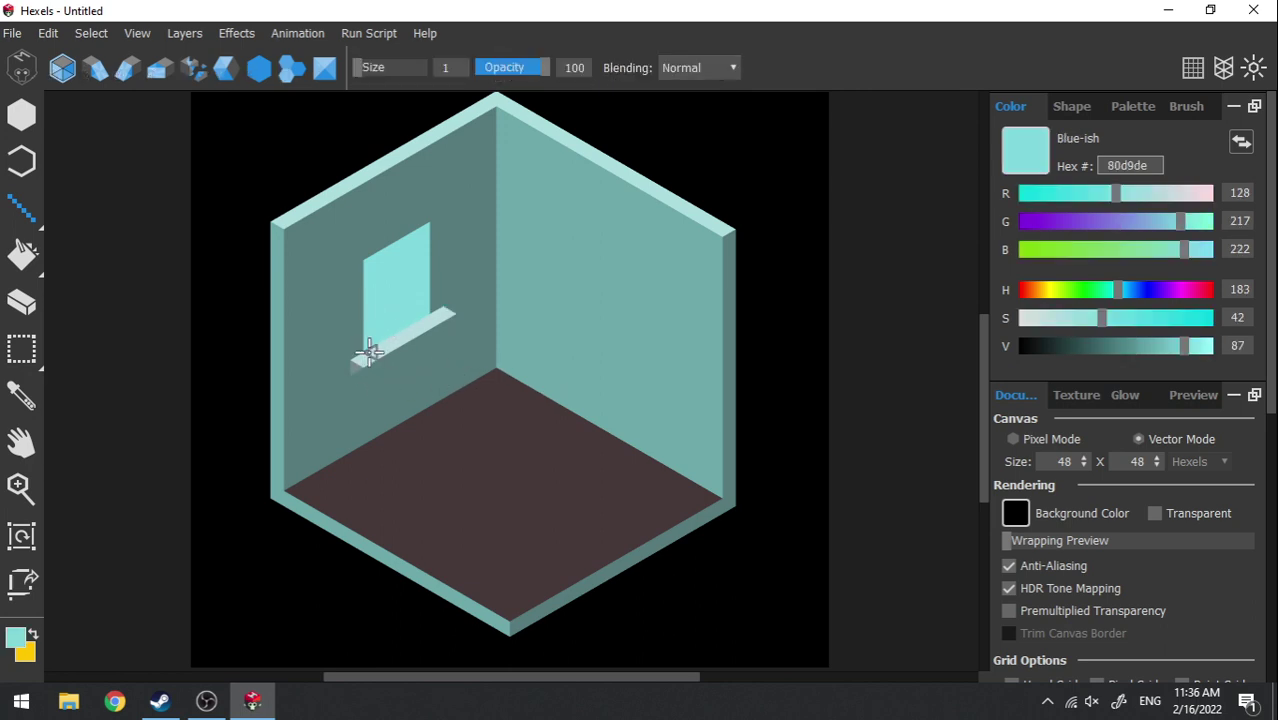
drag(358, 336, 381, 281)
key(ctrl+z)
mouse_move(363, 342)
mouse_down()
mouse_move(351, 348)
mouse_move(371, 320)
mouse_move(357, 345)
mouse_move(354, 334)
mouse_up()
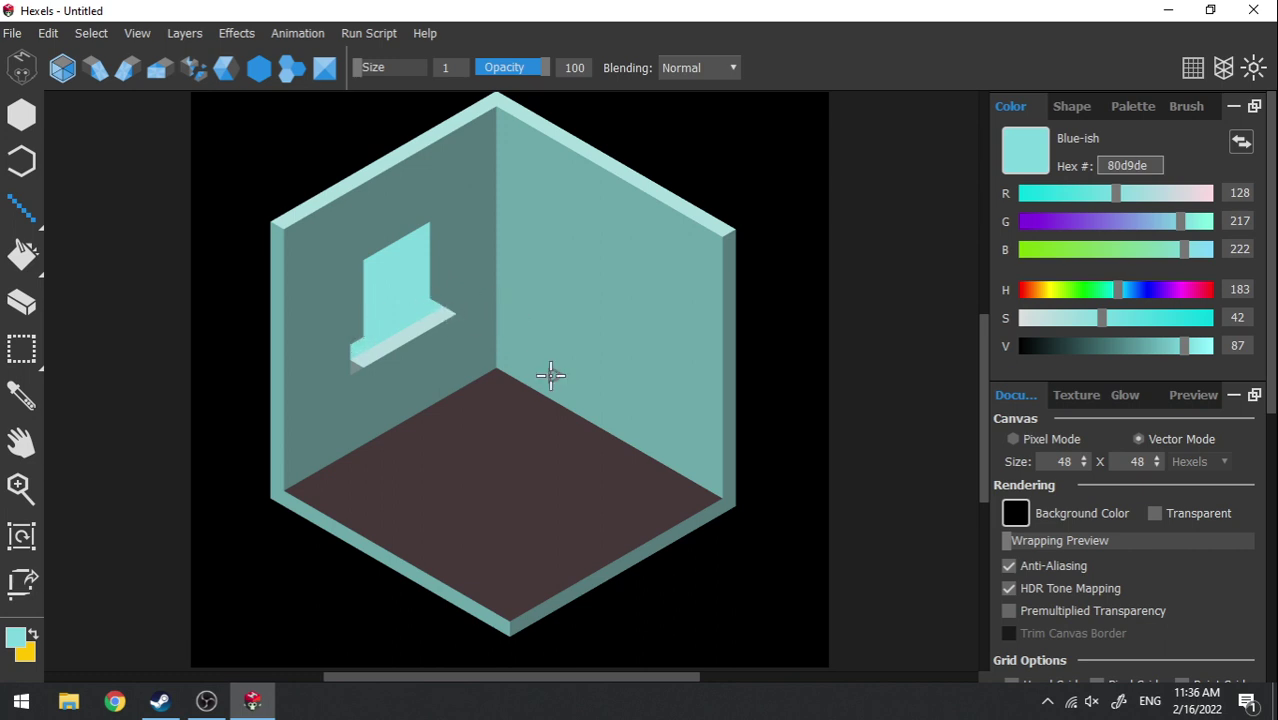
key(ctrl+z)
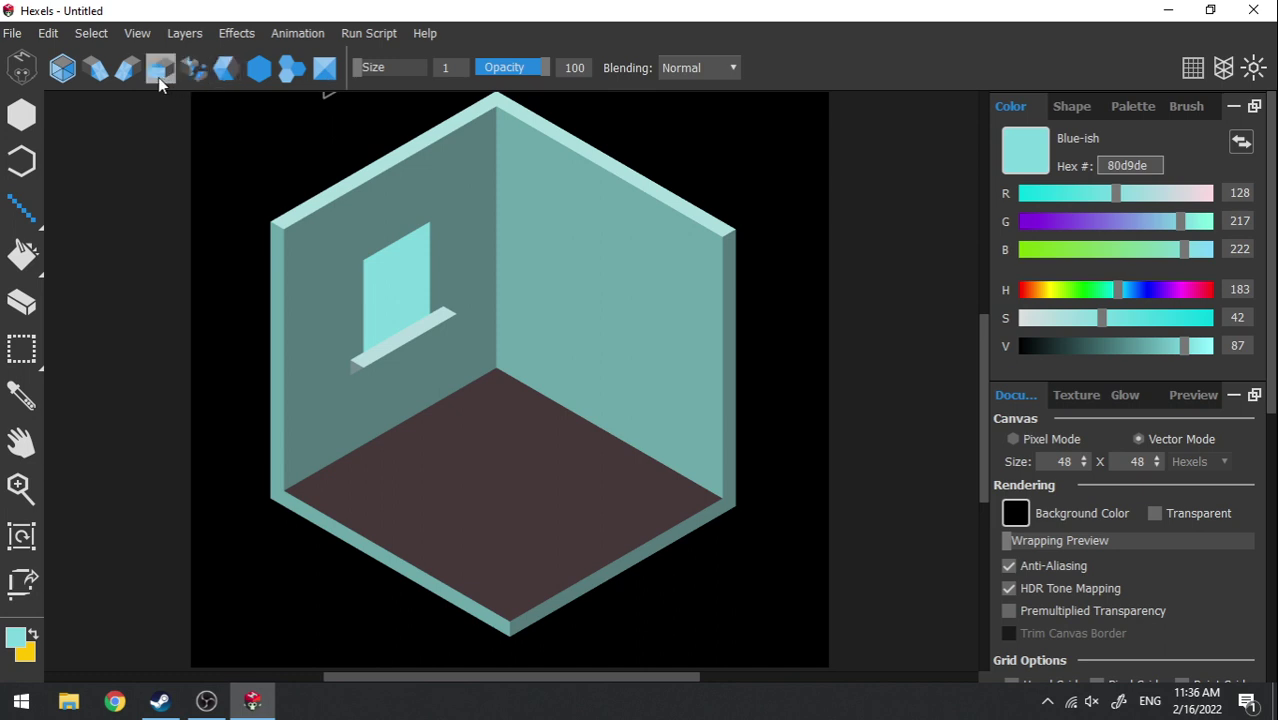
click(127, 72)
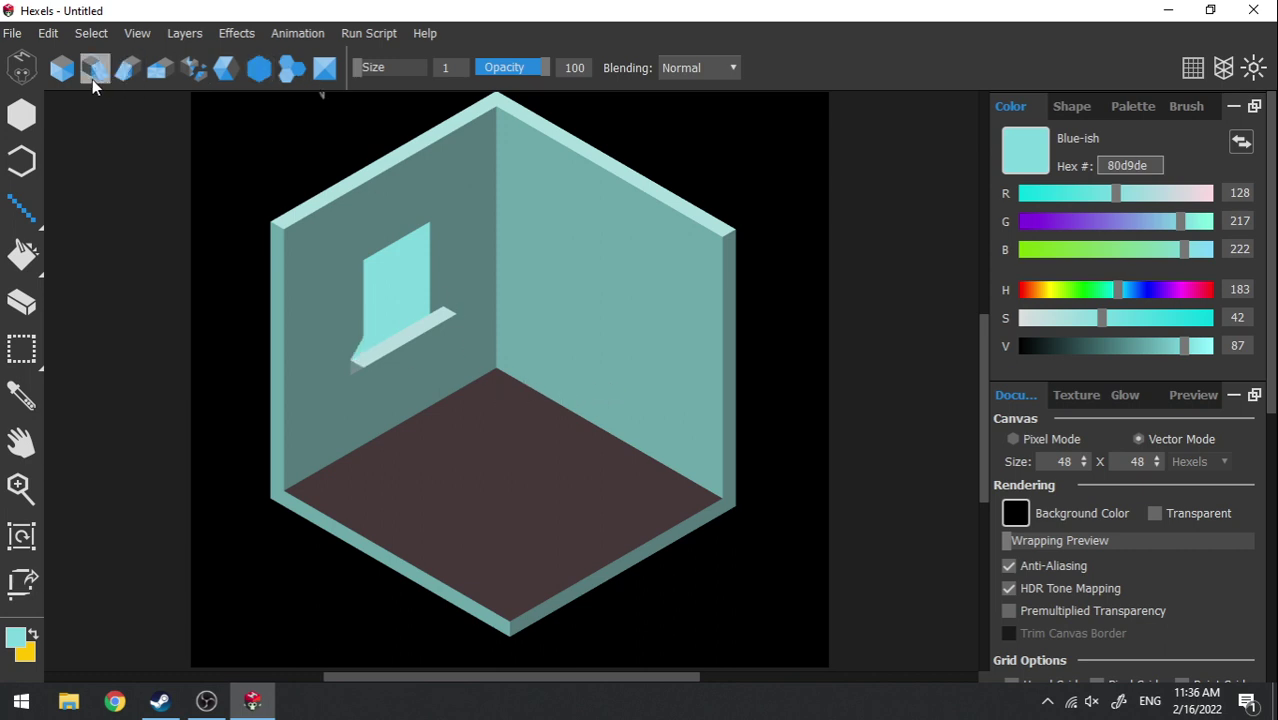
click(64, 70)
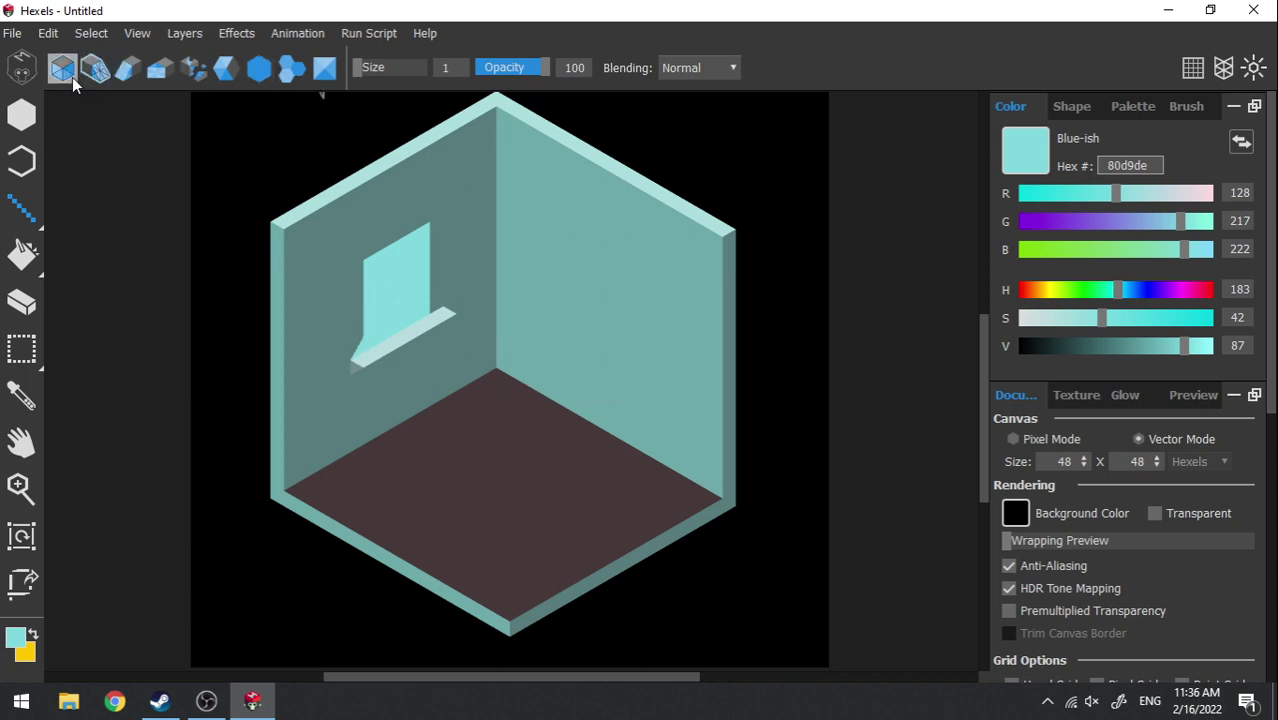
click(438, 312)
key(2)
key(3)
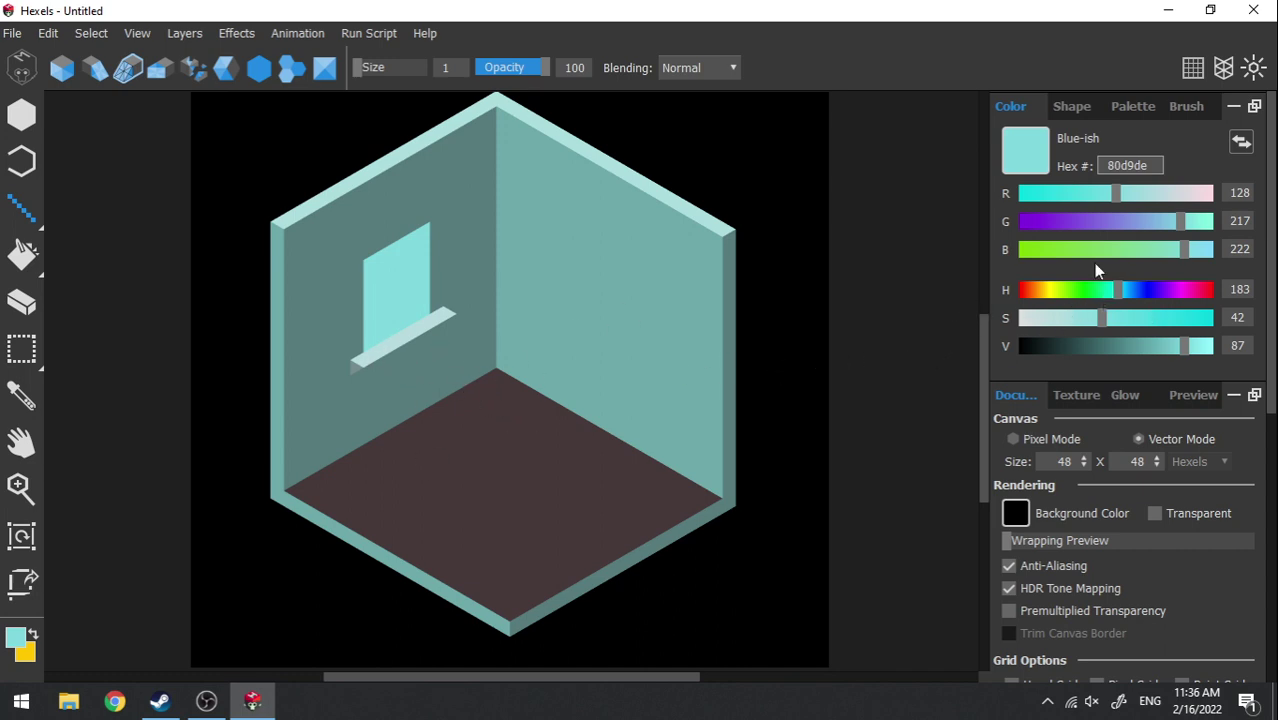
- Set the colour to dark brown 4b3928 and outline the top of a long box along the left wall, below the window sill
click(1041, 290)
click(1160, 319)
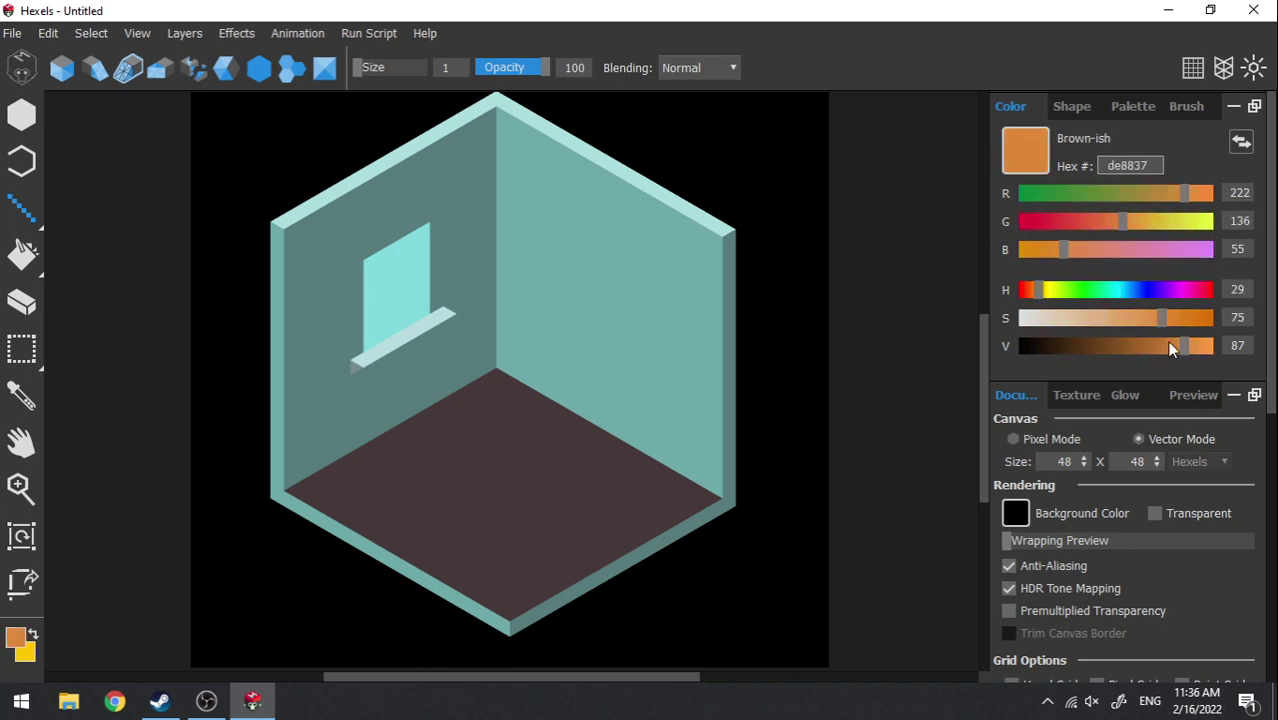
drag(1170, 346, 1110, 318)
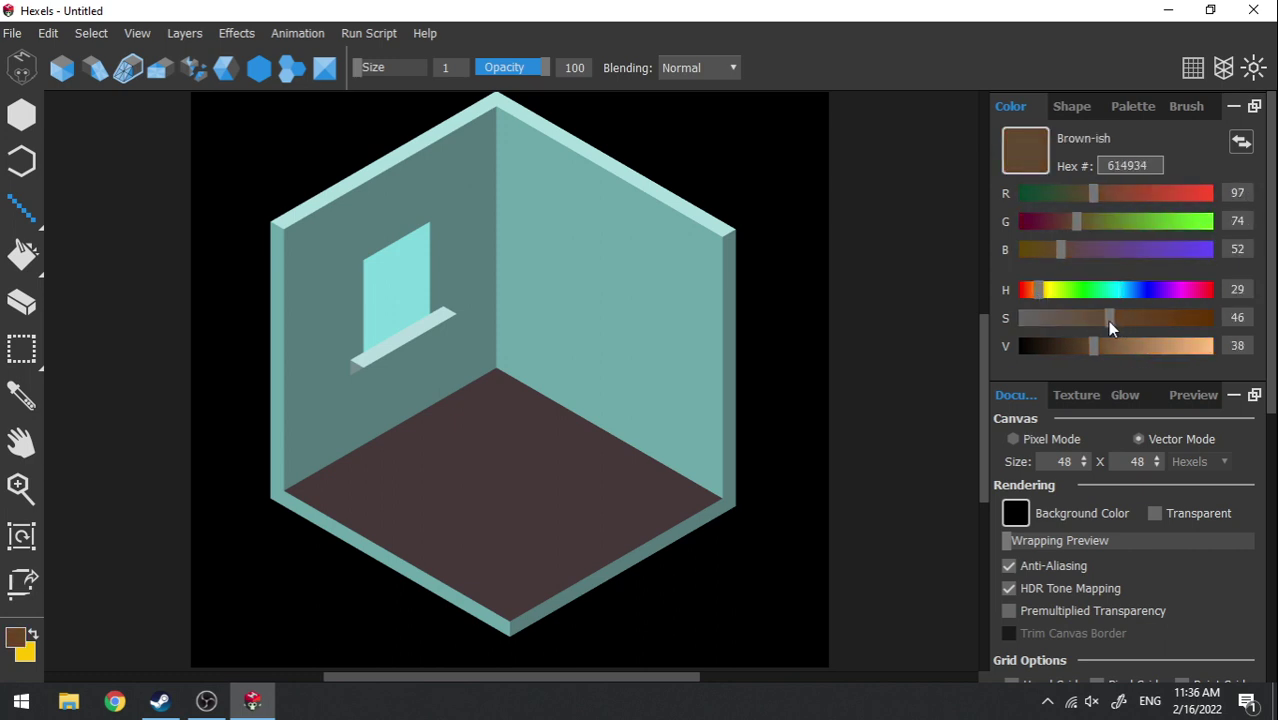
click(1077, 346)
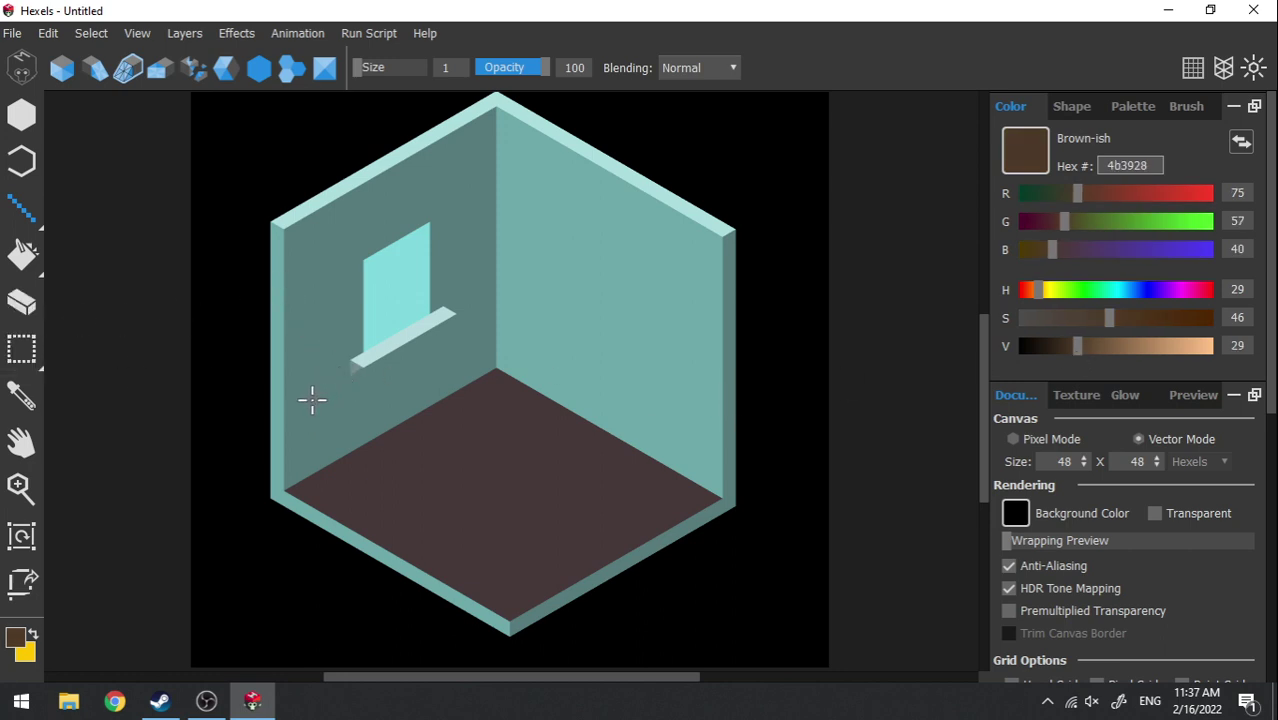
mouse_move(312, 400)
mouse_down()
mouse_move(445, 348)
mouse_move(456, 322)
mouse_up()
key(ctrl+z)
click(72, 72)
mouse_move(313, 402)
mouse_down()
mouse_move(476, 340)
mouse_move(495, 328)
mouse_move(479, 309)
mouse_move(523, 334)
mouse_move(436, 369)
mouse_move(351, 432)
mouse_move(322, 429)
mouse_move(312, 409)
mouse_move(350, 434)
mouse_up()
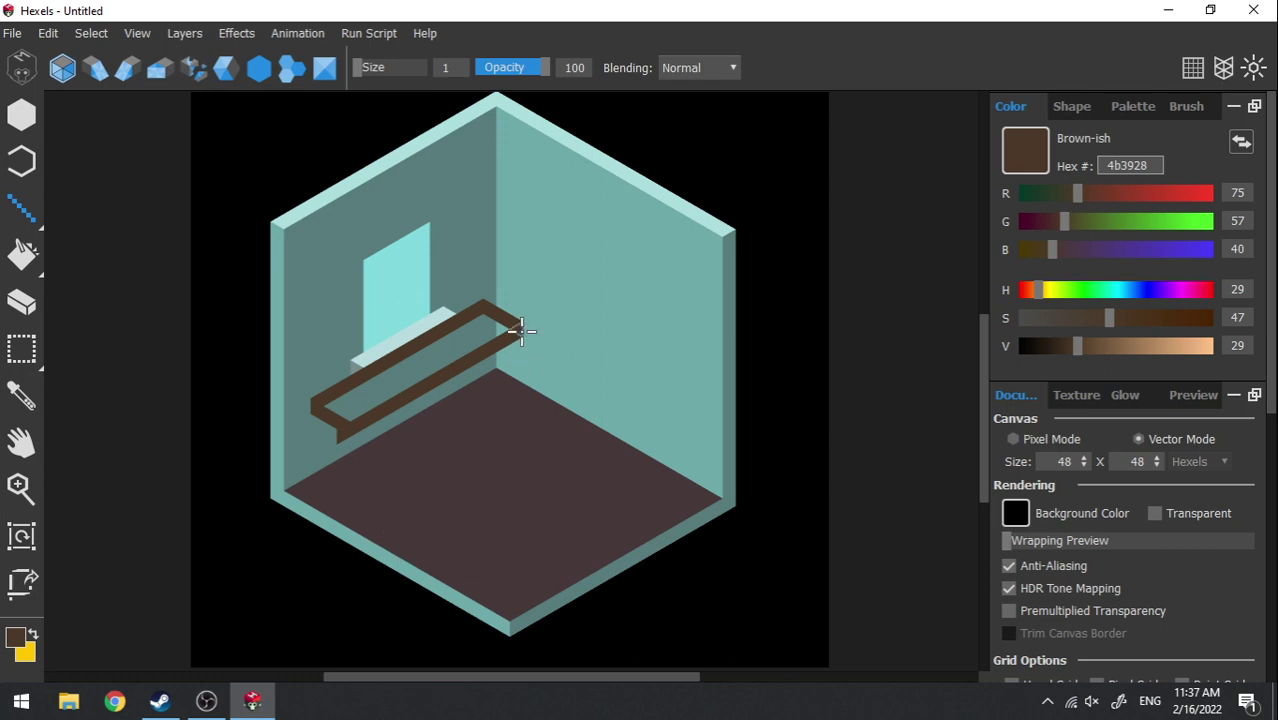
- Lighten the brown to value 56 (8e6b4b), outline the box's sides down to the floor and fill its long front face
click(1127, 350)
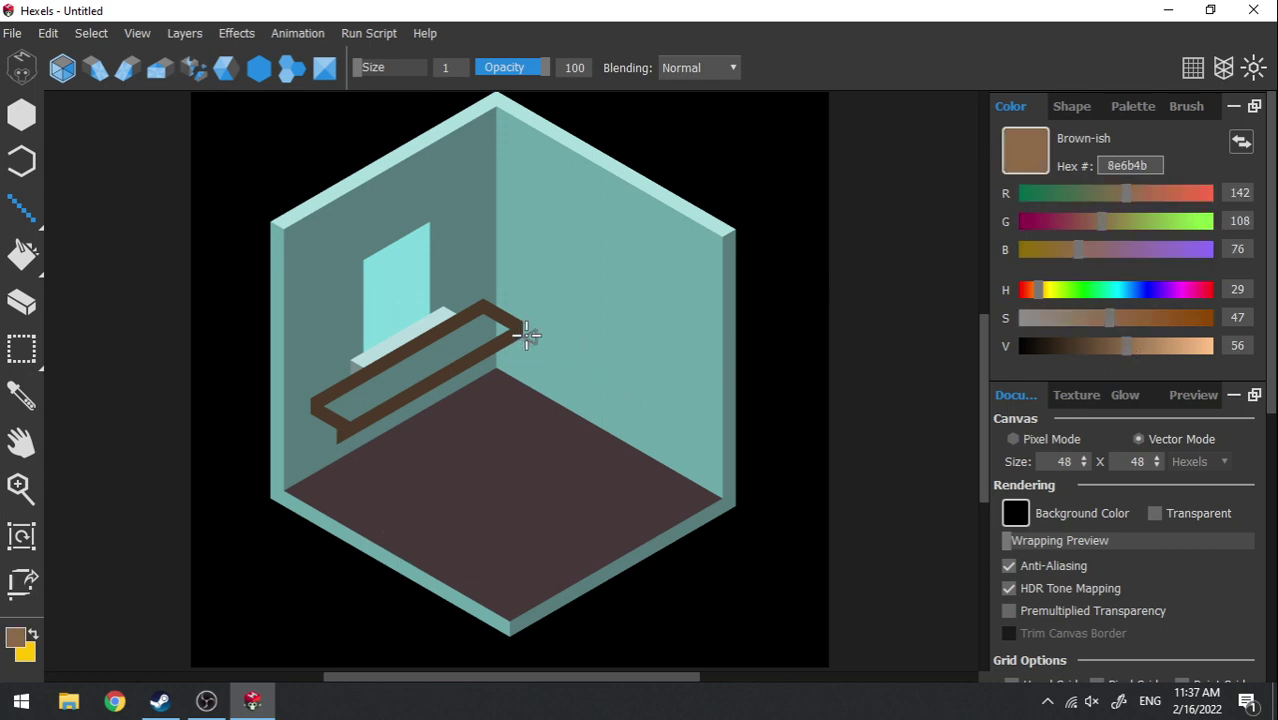
mouse_move(516, 342)
mouse_down()
mouse_move(520, 425)
mouse_move(520, 398)
mouse_move(371, 513)
mouse_move(349, 490)
mouse_move(348, 432)
mouse_up()
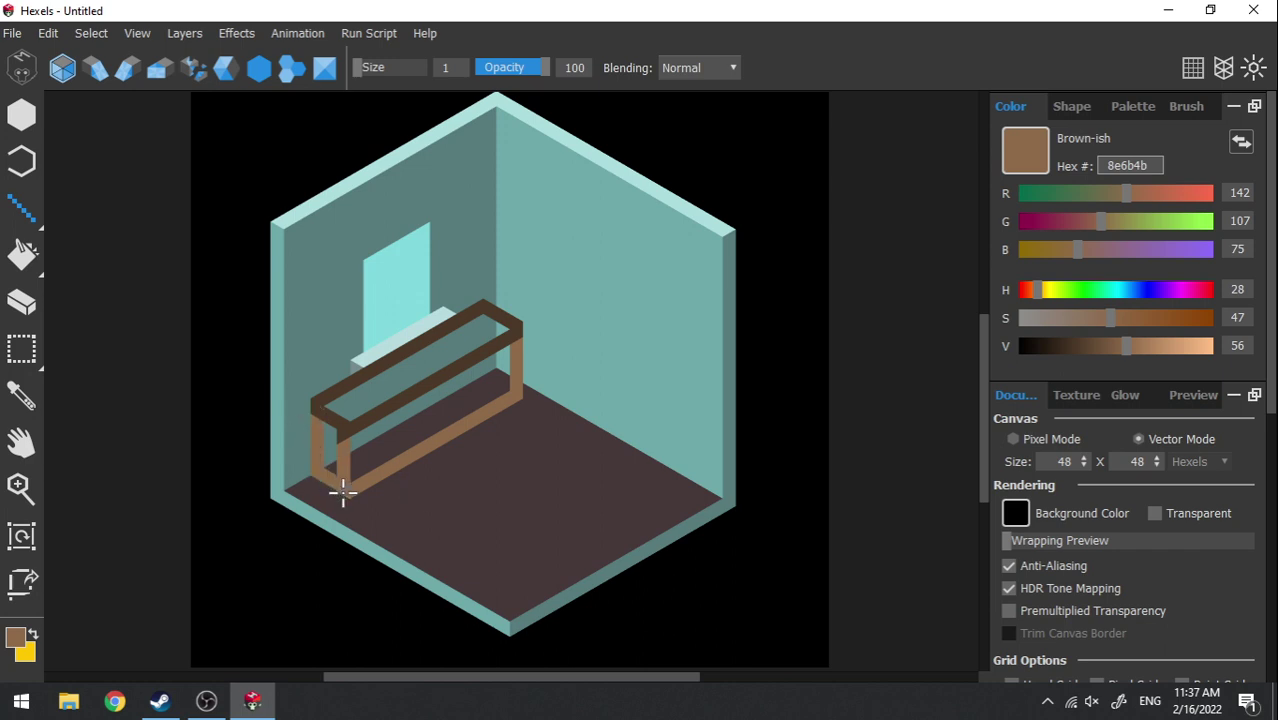
key(f)
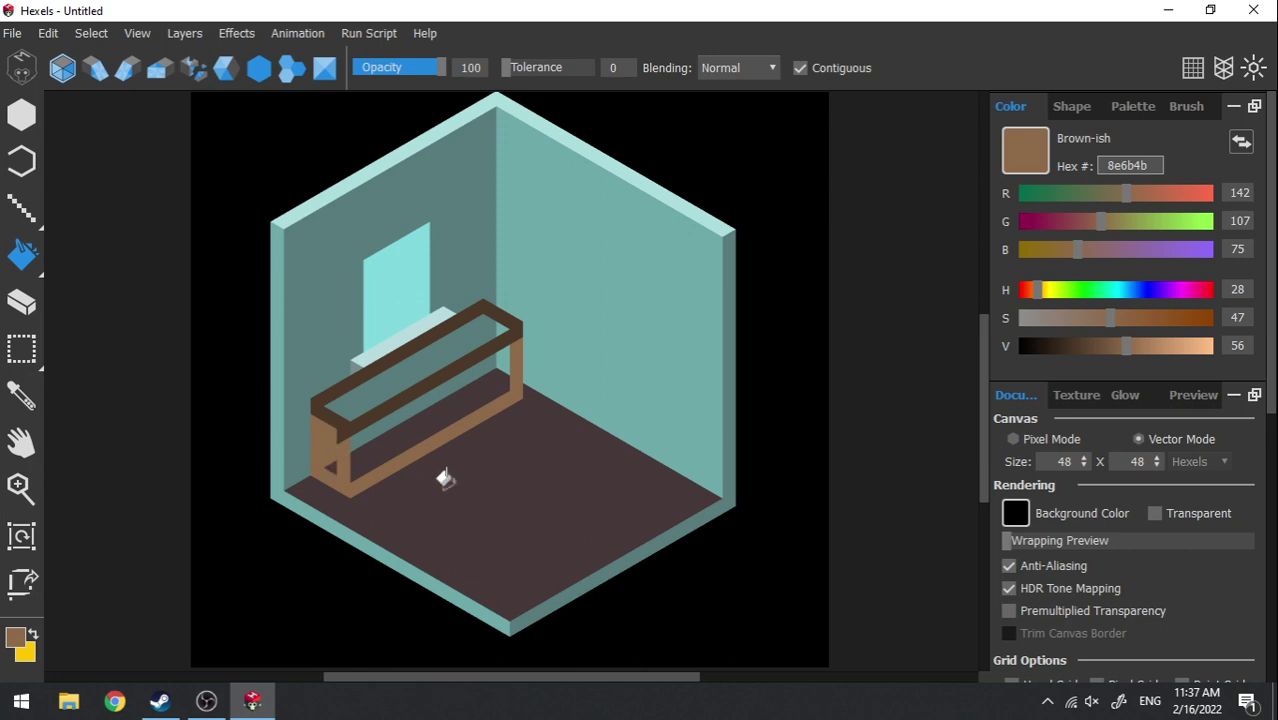
click(442, 413)
click(499, 358)
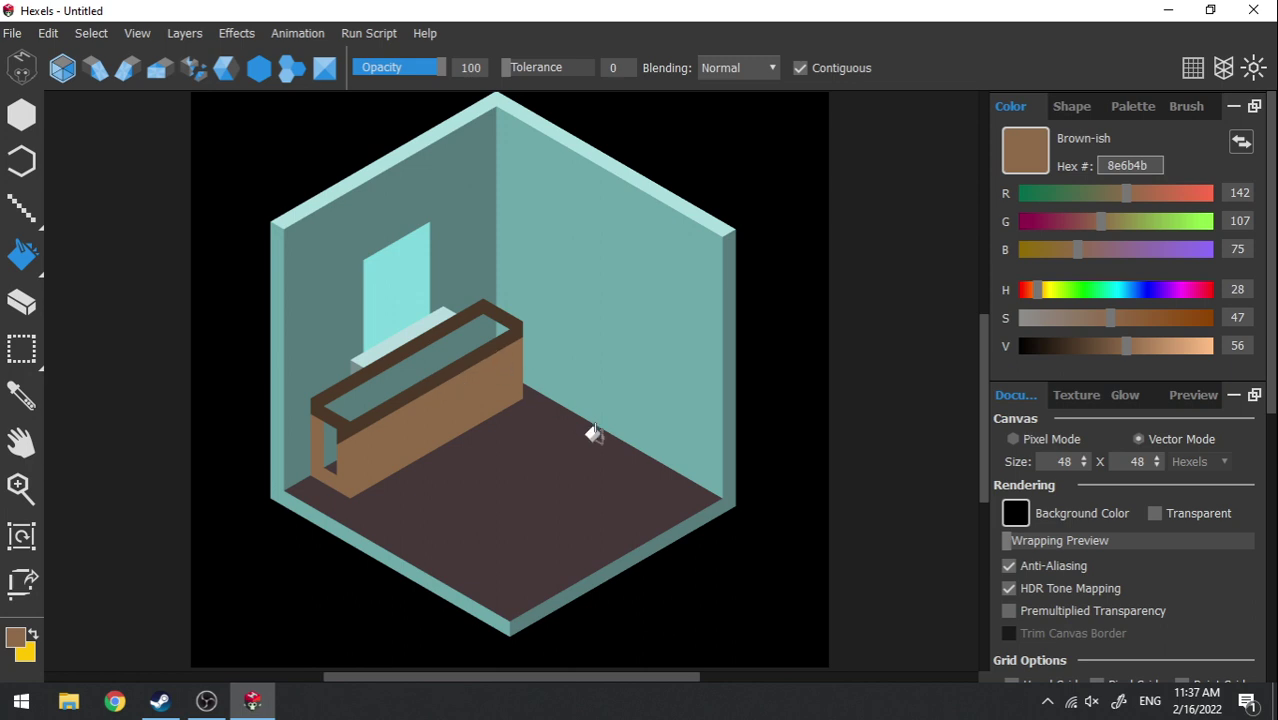
- Lighten the brown to value 74 (bc8c63) and cover the box's short end face with it
click(1157, 347)
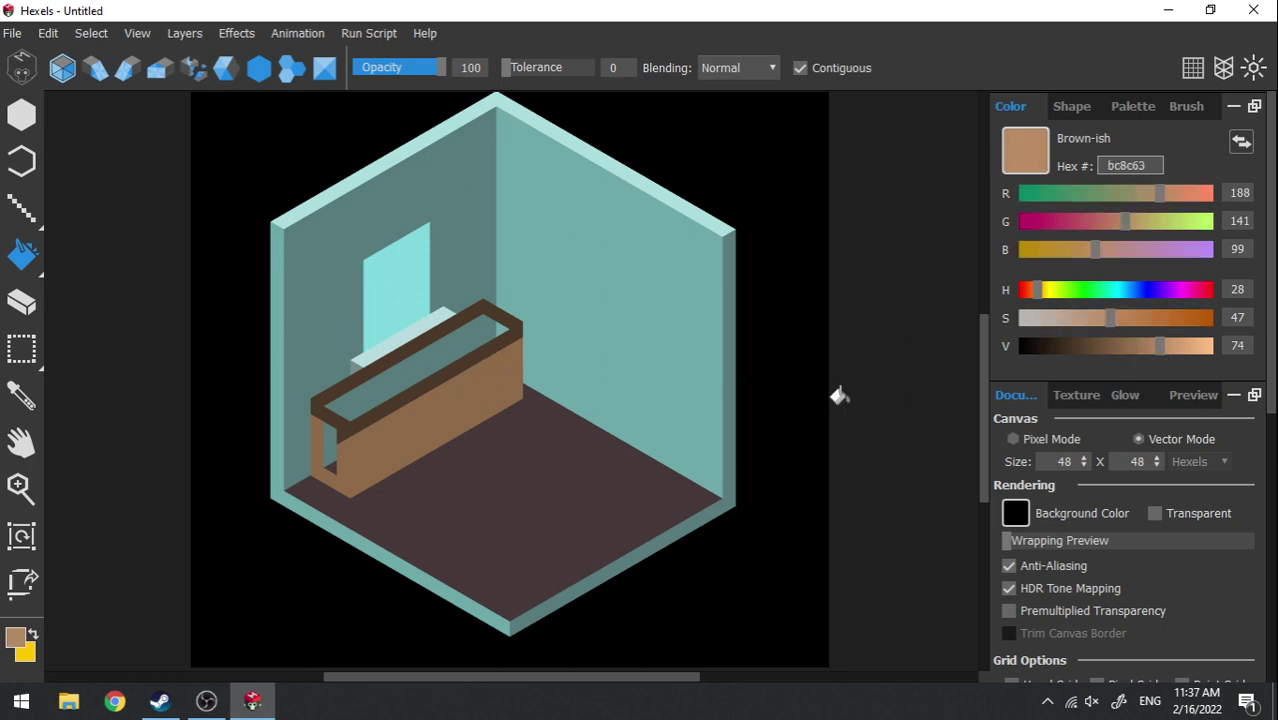
key(l)
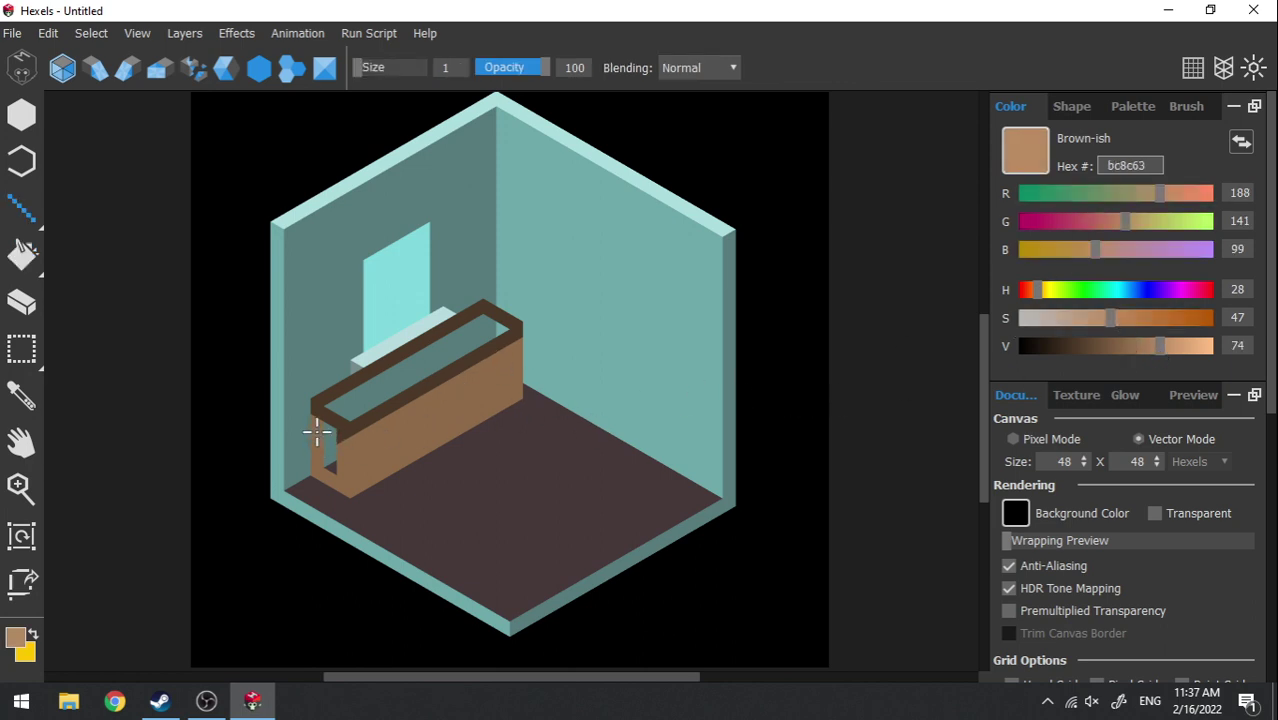
drag(315, 423, 342, 440)
mouse_move(346, 437)
mouse_down()
mouse_move(356, 463)
mouse_move(340, 485)
mouse_move(316, 447)
mouse_up()
key(f)
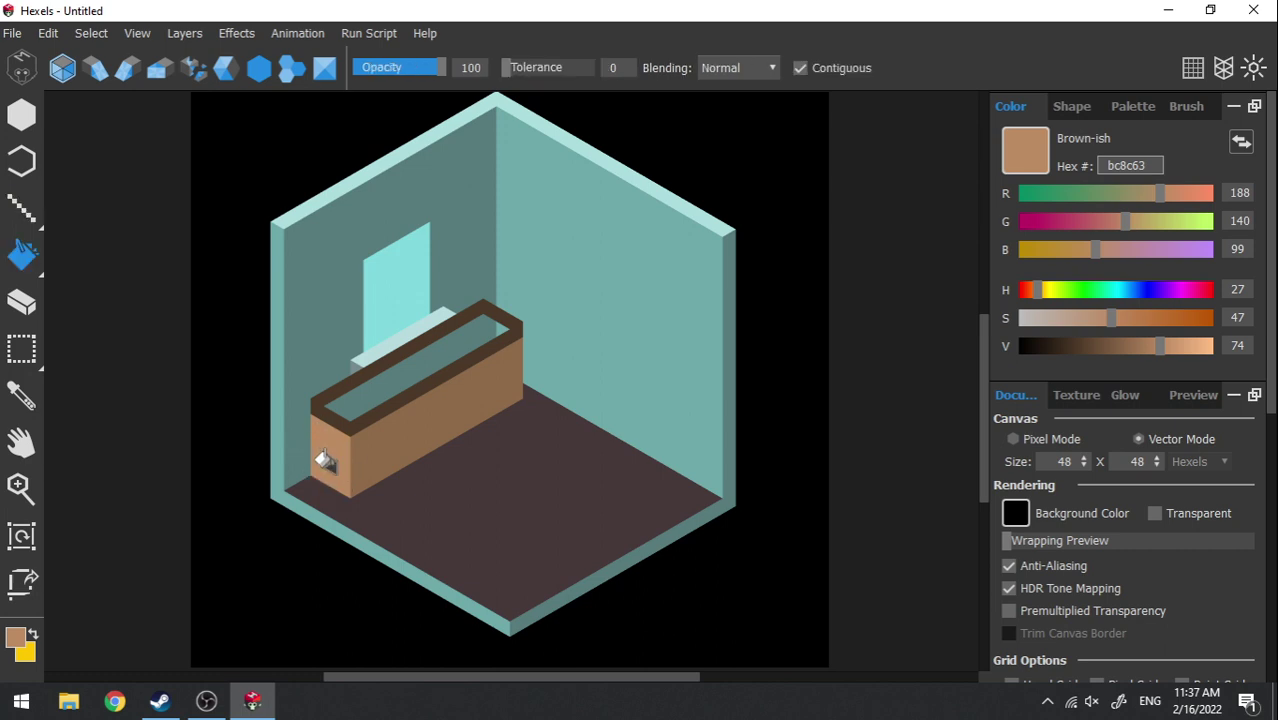
click(327, 462)
click(1188, 289)
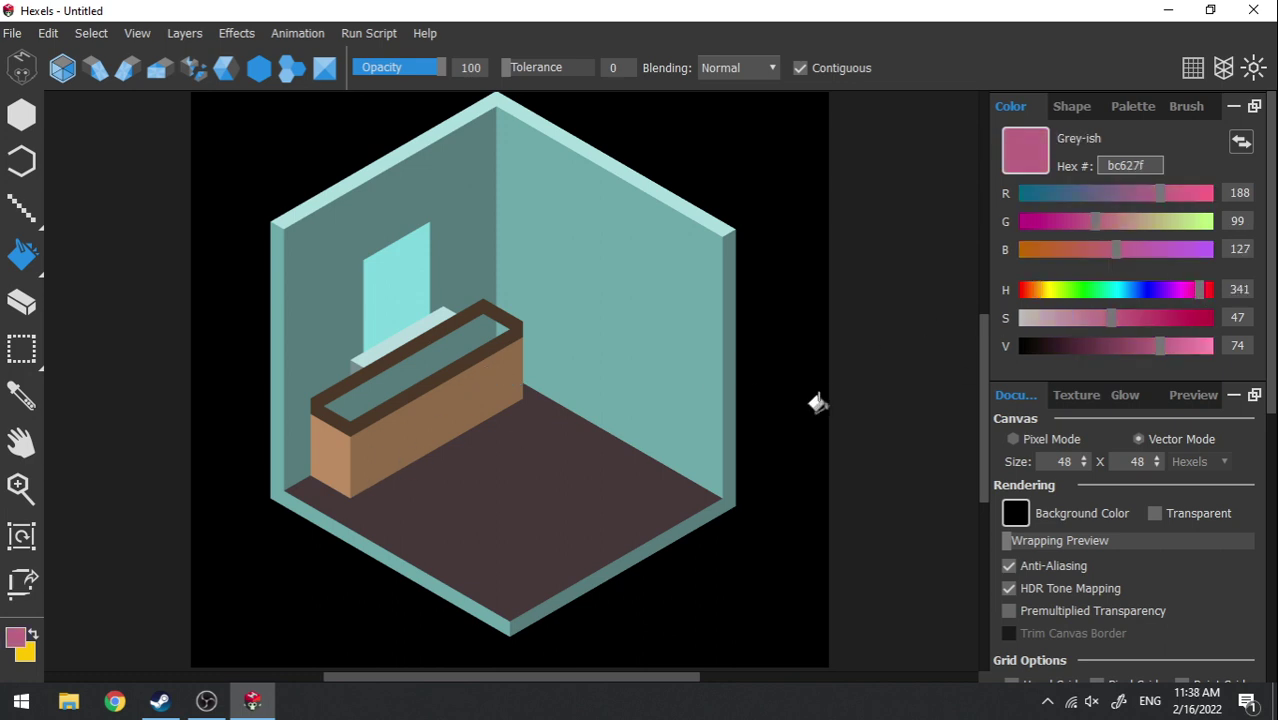
key(l)
drag(314, 474, 425, 420)
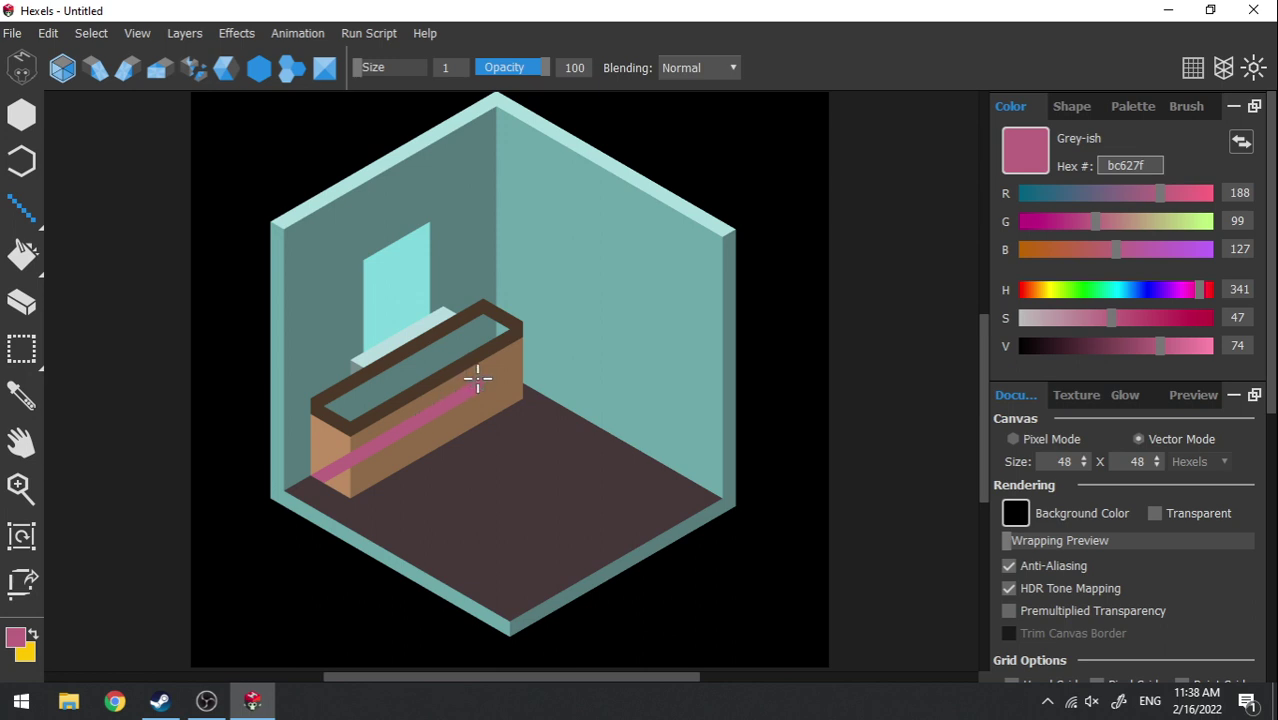
drag(478, 377, 489, 381)
key(ctrl+z)
- Fill the inside of the box's top with the dark brown 4b3928 sampled from its outline
key(f)
alt+click(440, 360)
click(478, 336)
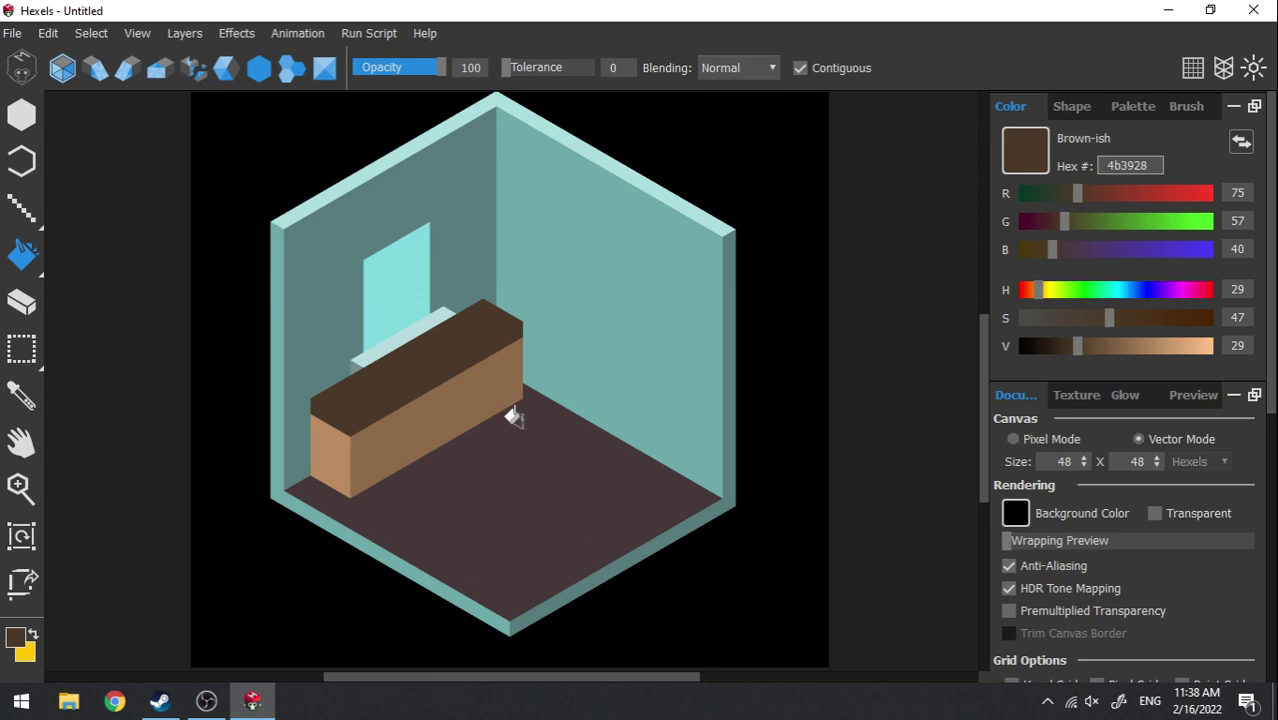
- Extend the box's far end against the right wall, with 8e6b4b on the front and 4b3928 on the top
key(l)
alt+click(479, 379)
mouse_move(527, 339)
mouse_down()
mouse_move(524, 388)
mouse_move(527, 347)
mouse_up()
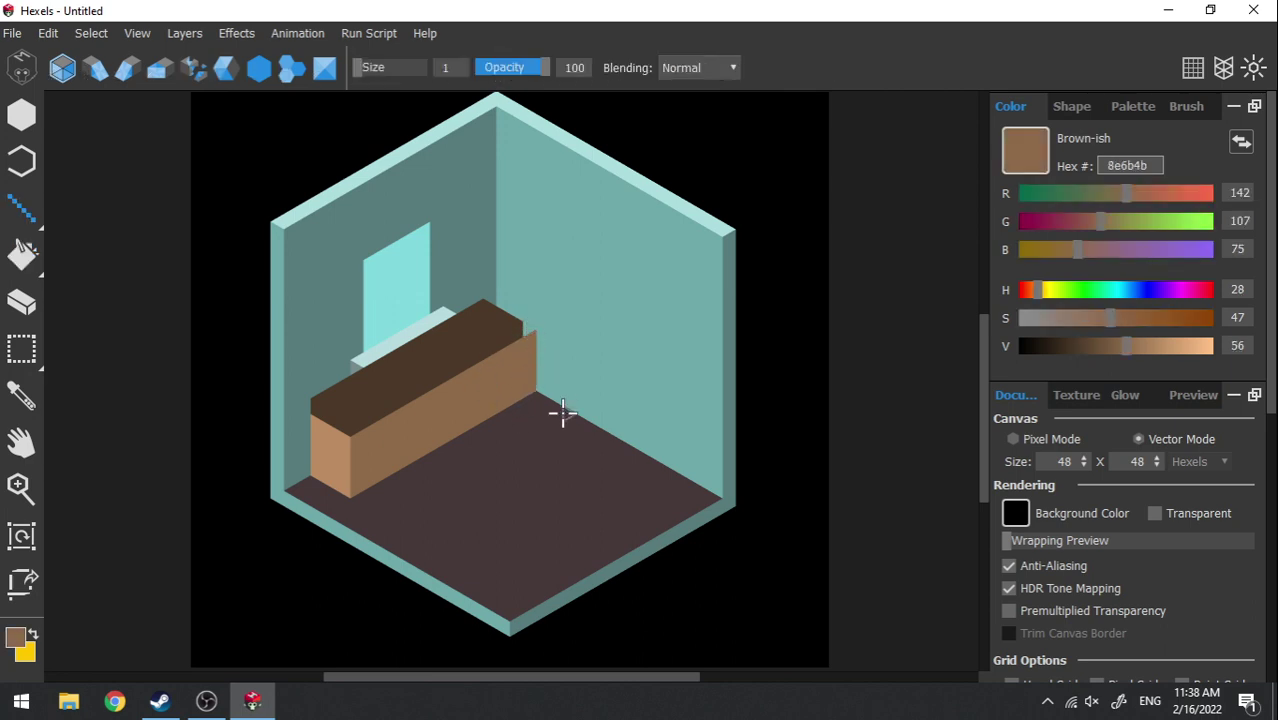
alt+click(478, 330)
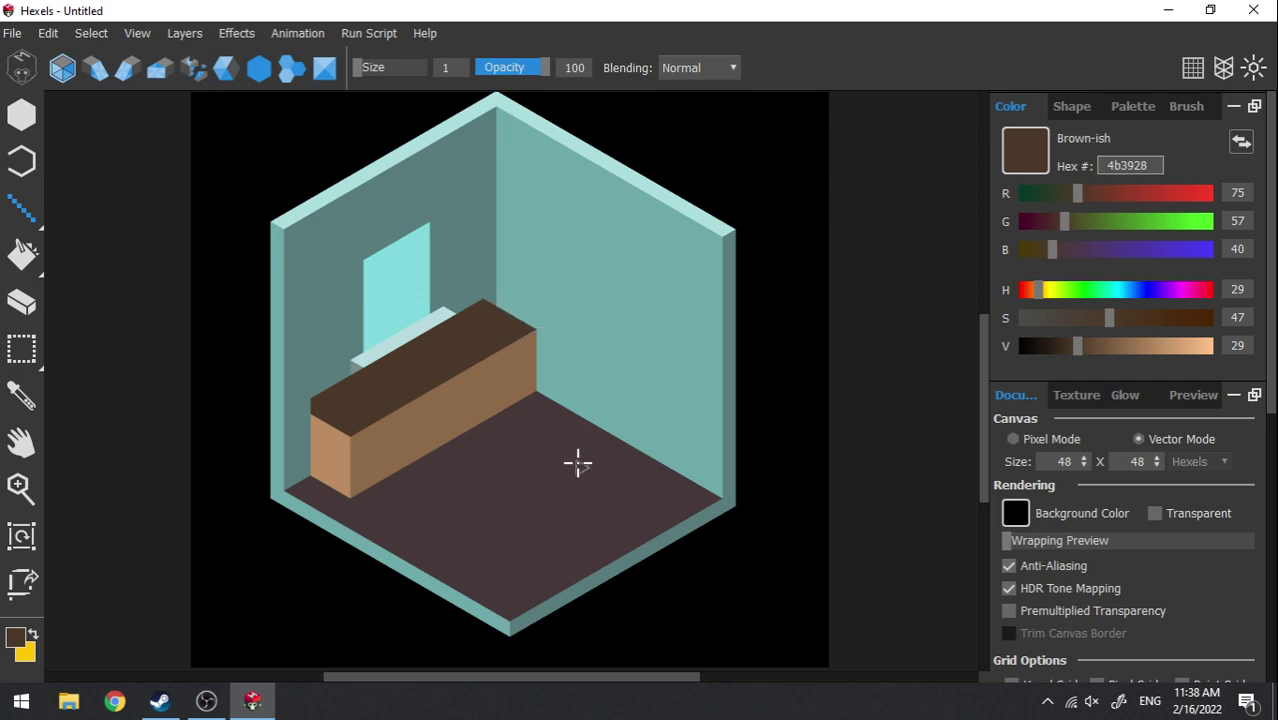
- Try a purple 7b5eb2 trim strip along the upper edges of the brown box's end and front, and undo it
click(1152, 347)
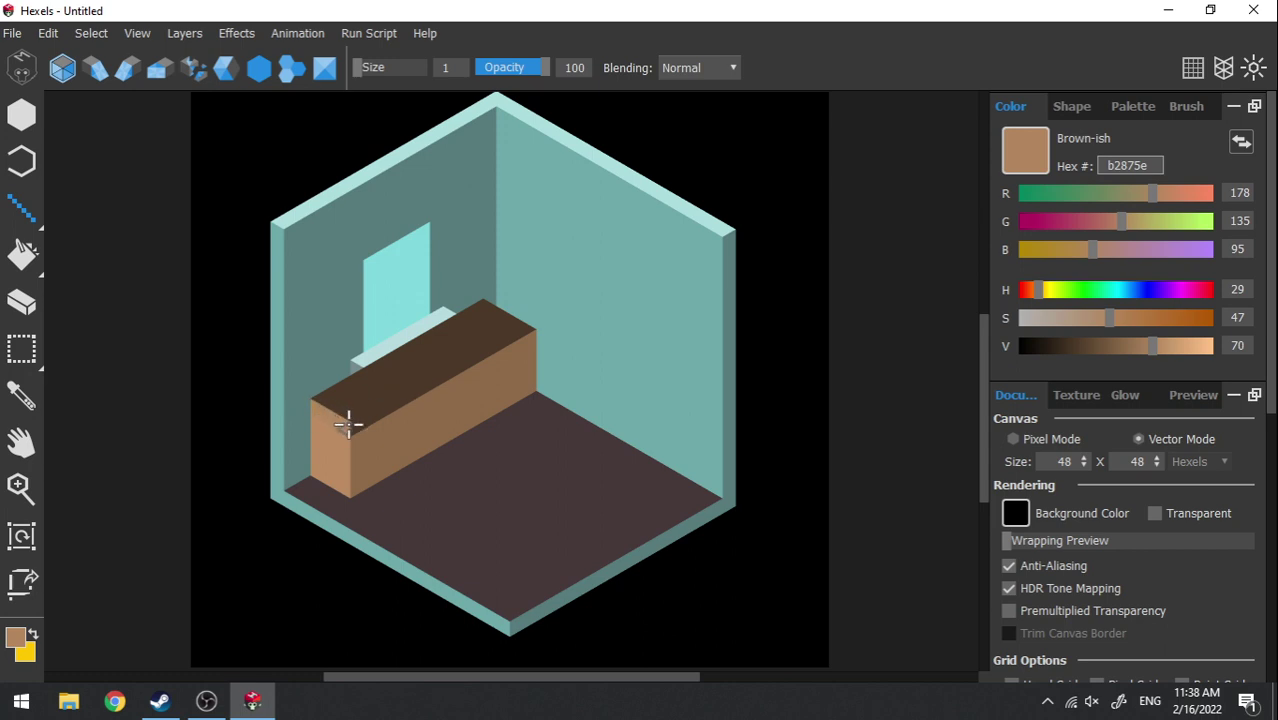
drag(1106, 289, 1155, 303)
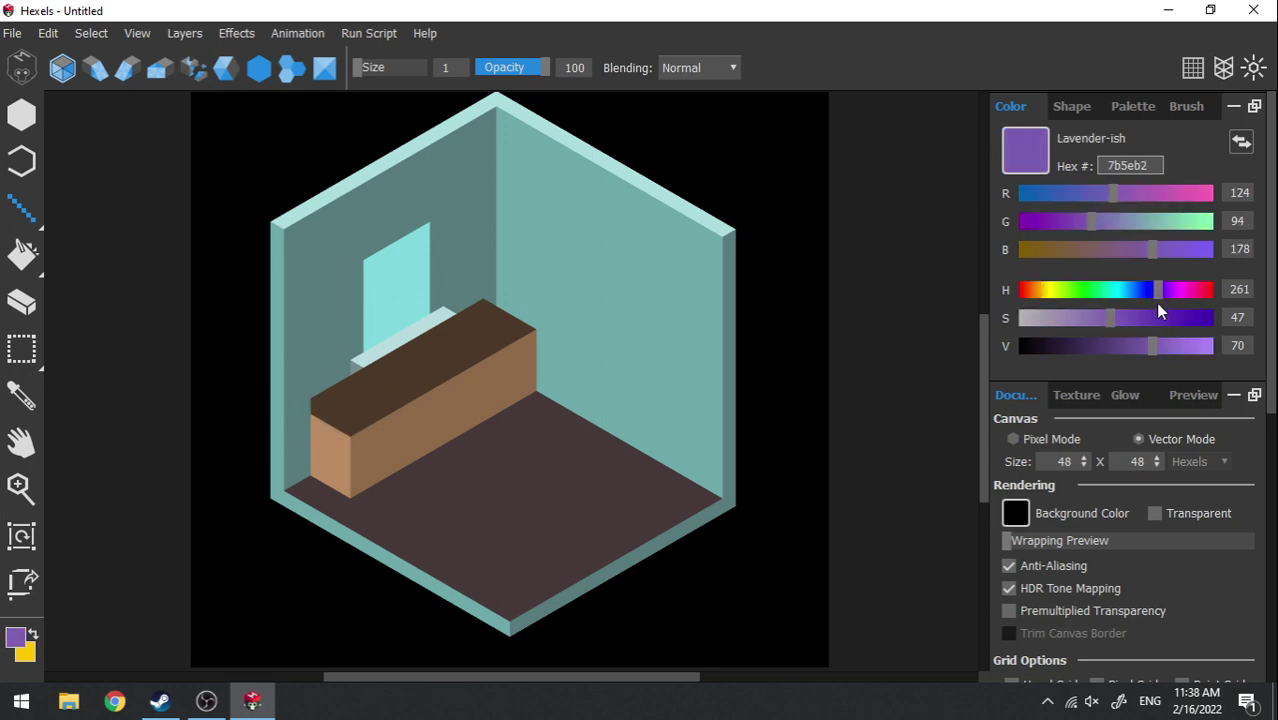
mouse_move(317, 406)
mouse_down()
mouse_move(355, 432)
mouse_move(541, 326)
mouse_up()
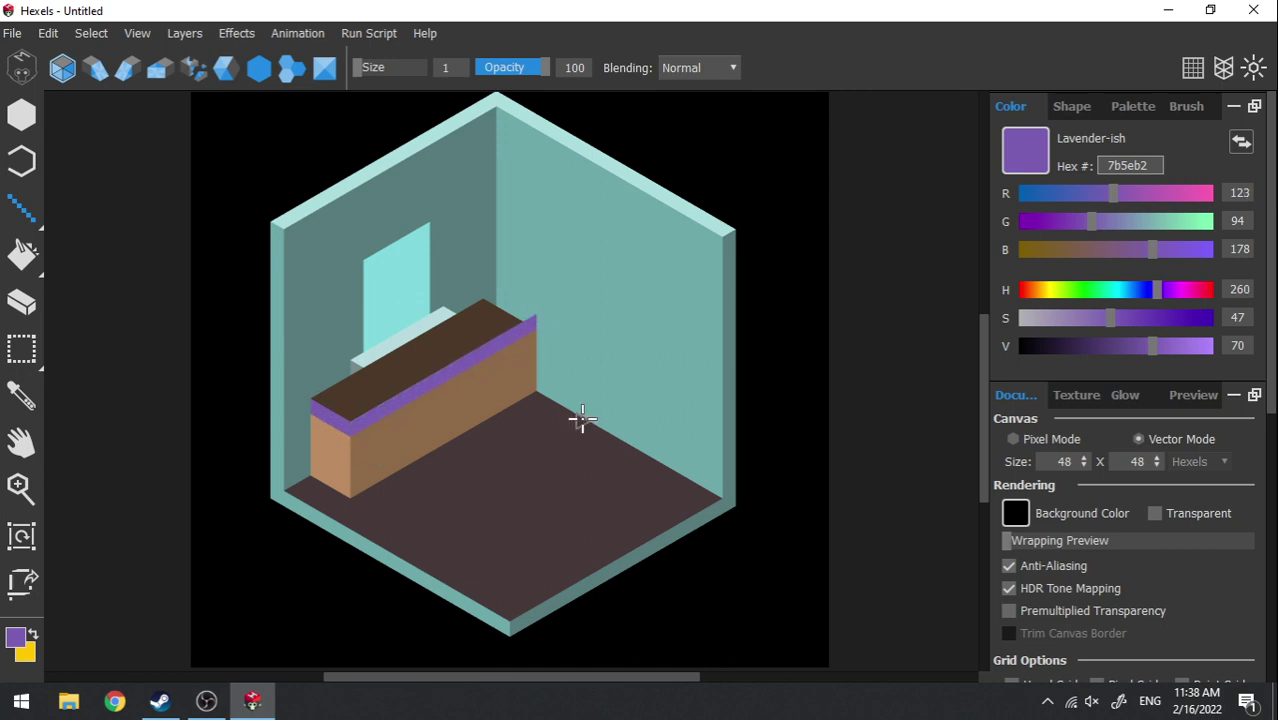
click(524, 320)
key(ctrl+z)
key(ctrl+z)
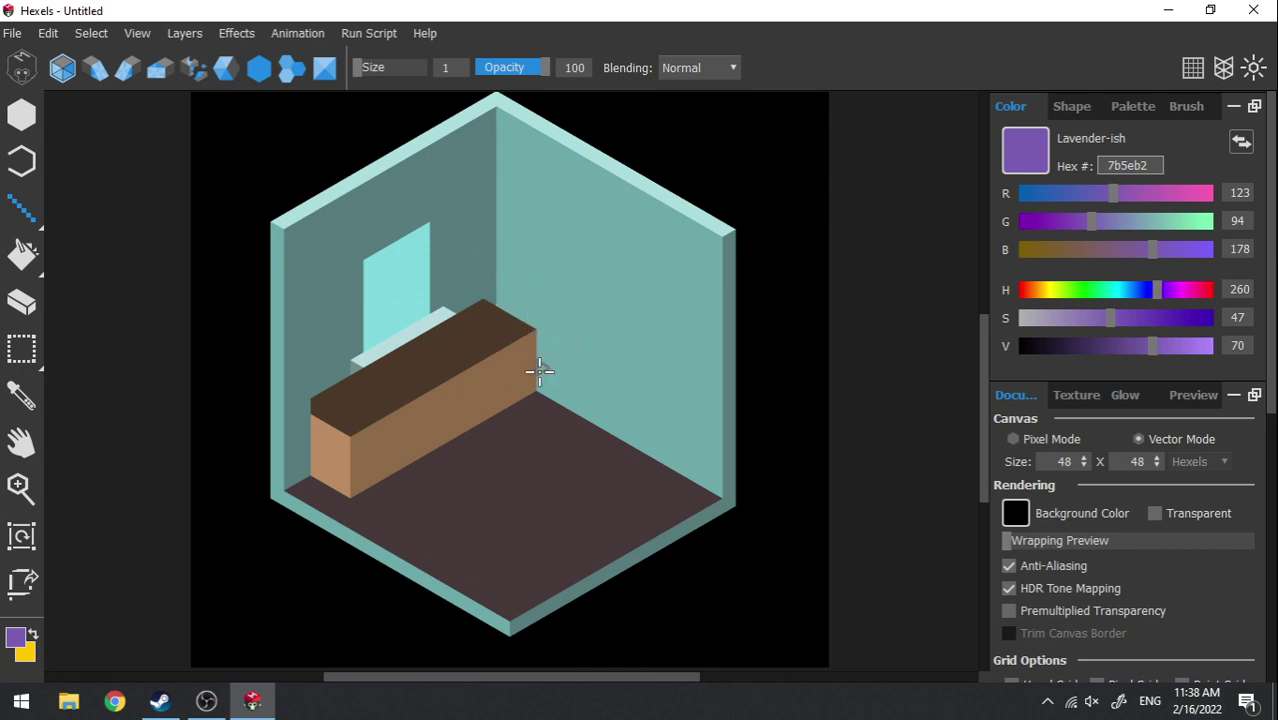
- Trim the back edge of the box's top by painting the sampled wall colour 577b7c along it up to the room's corner
key(i)
scroll(540, 285, up, 2)
scroll(537, 281, up, 3)
key(b)
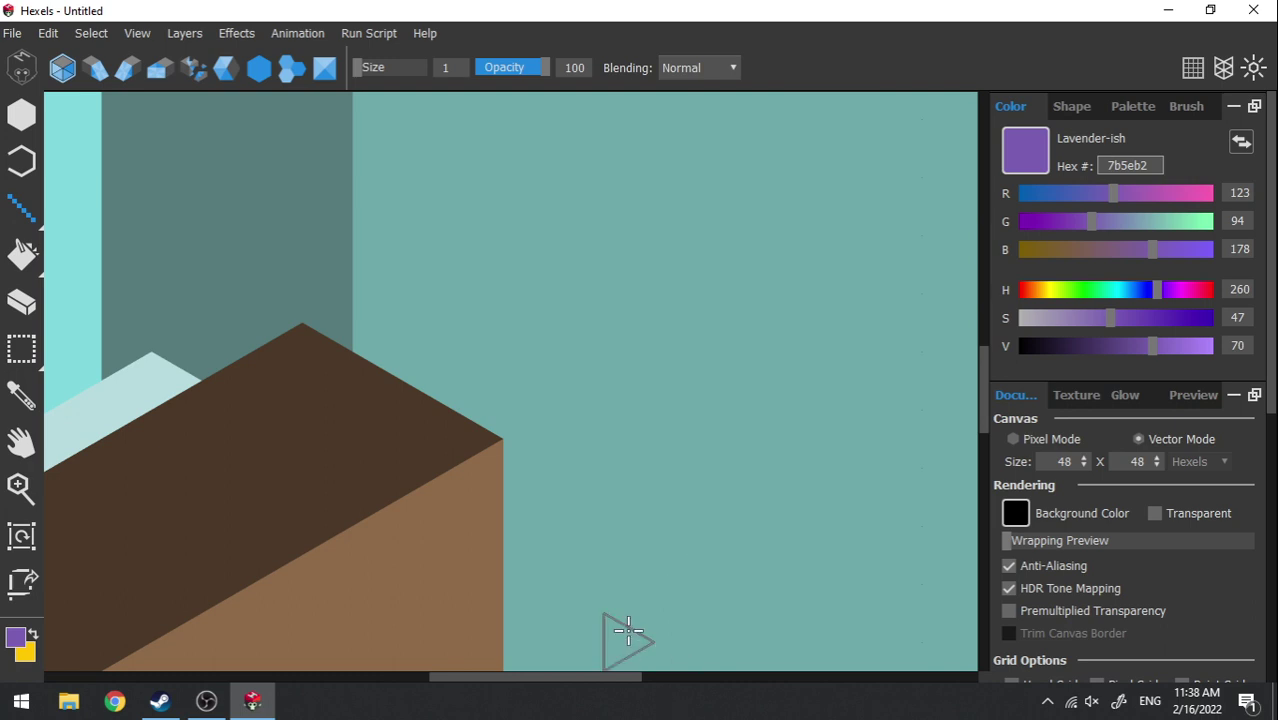
drag(425, 432, 1030, 373)
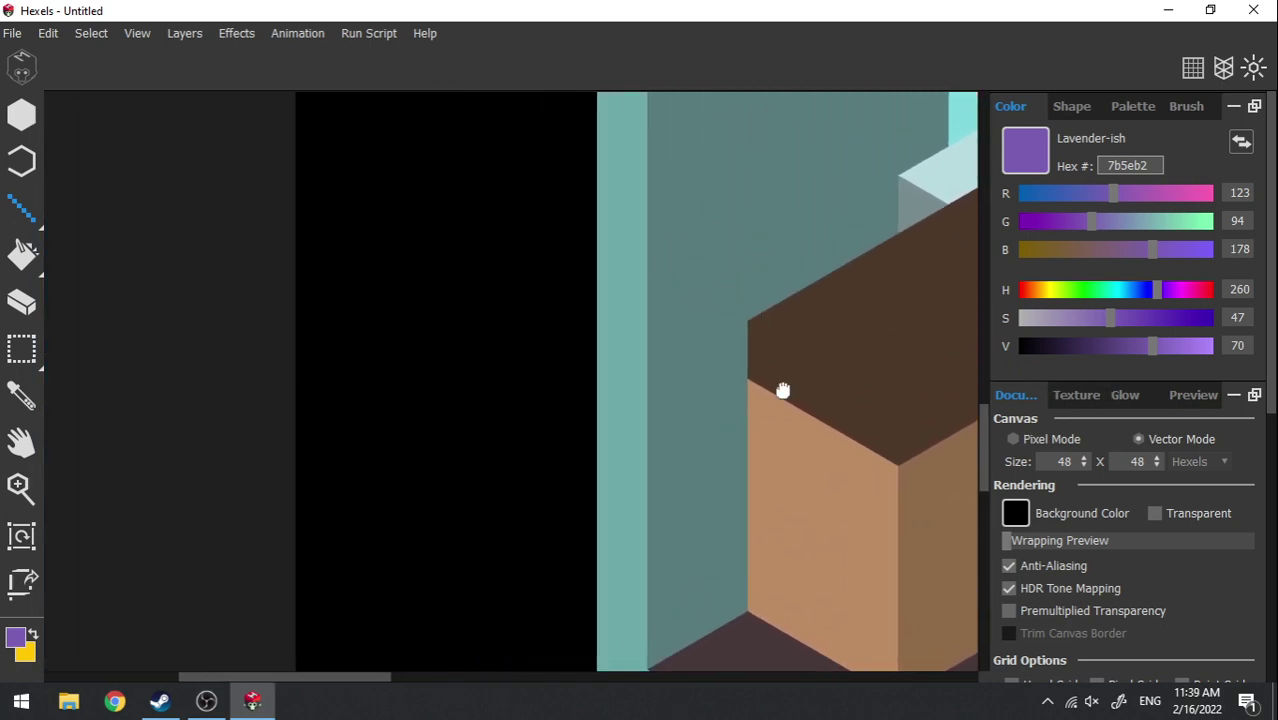
mouse_move(664, 400)
mouse_down()
mouse_move(773, 400)
mouse_move(748, 400)
mouse_up()
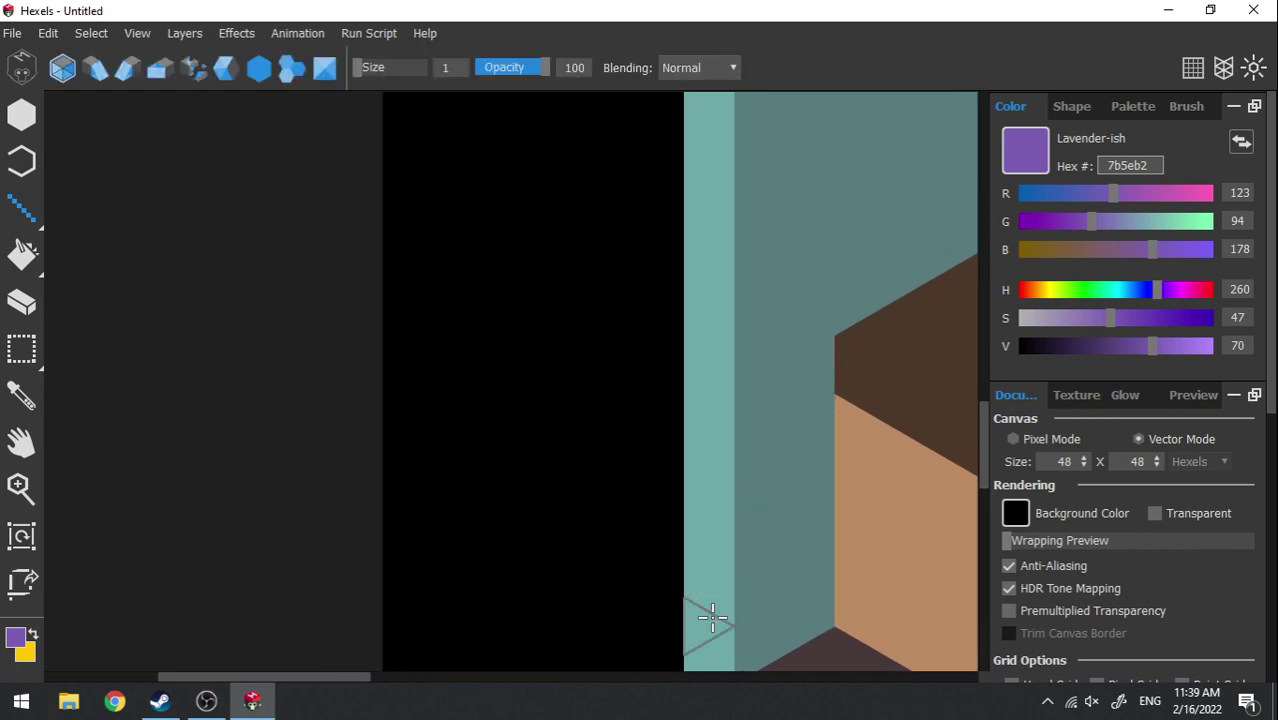
key(space)
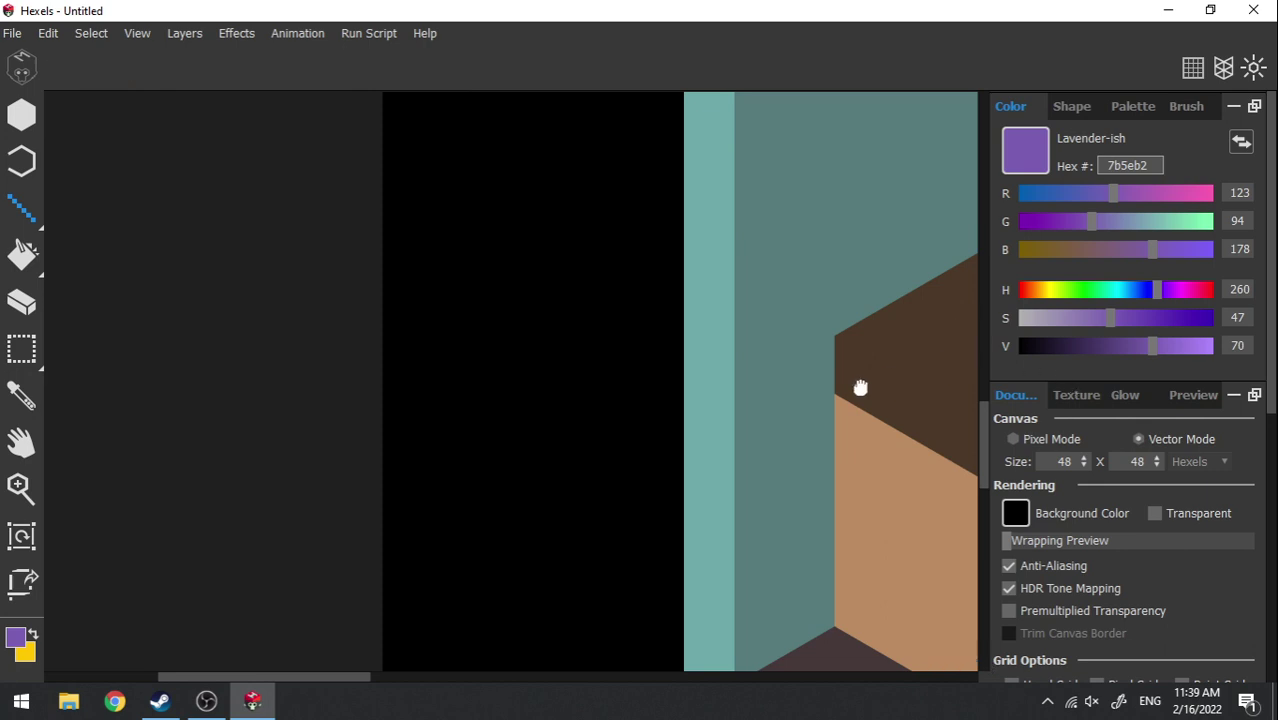
mouse_move(858, 385)
mouse_down()
mouse_move(510, 434)
mouse_move(413, 420)
mouse_up()
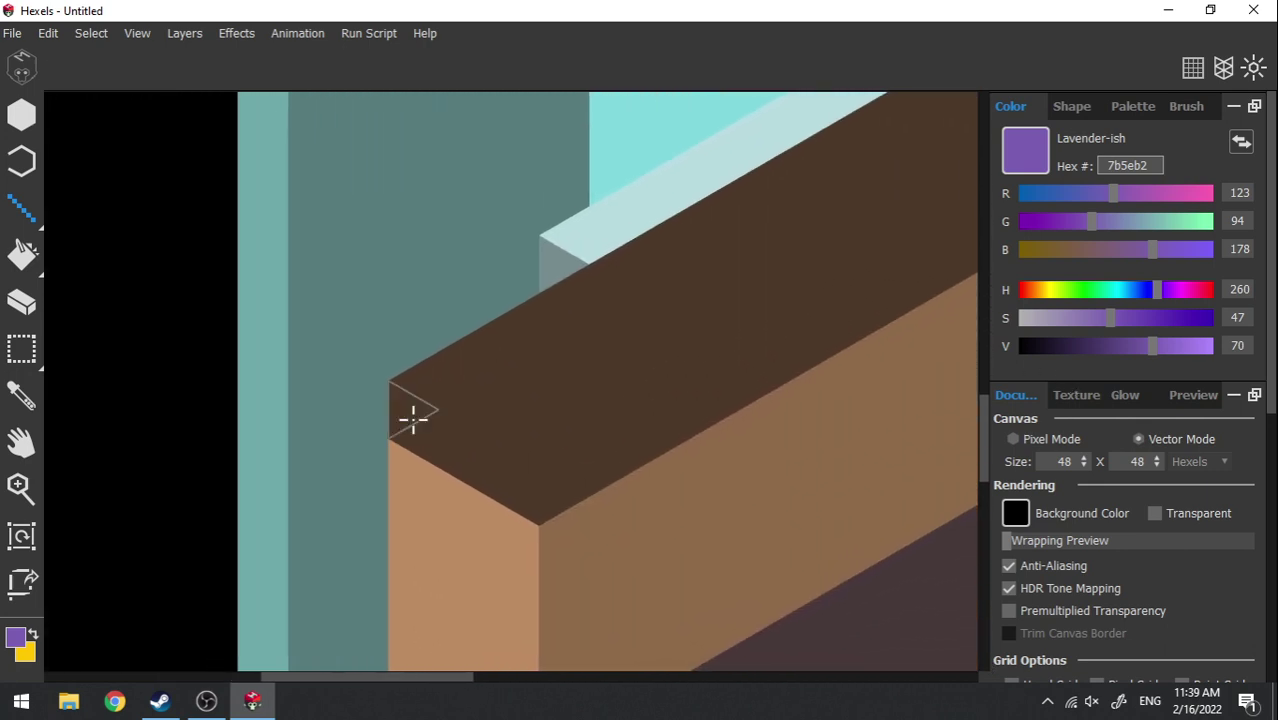
alt+click(352, 352)
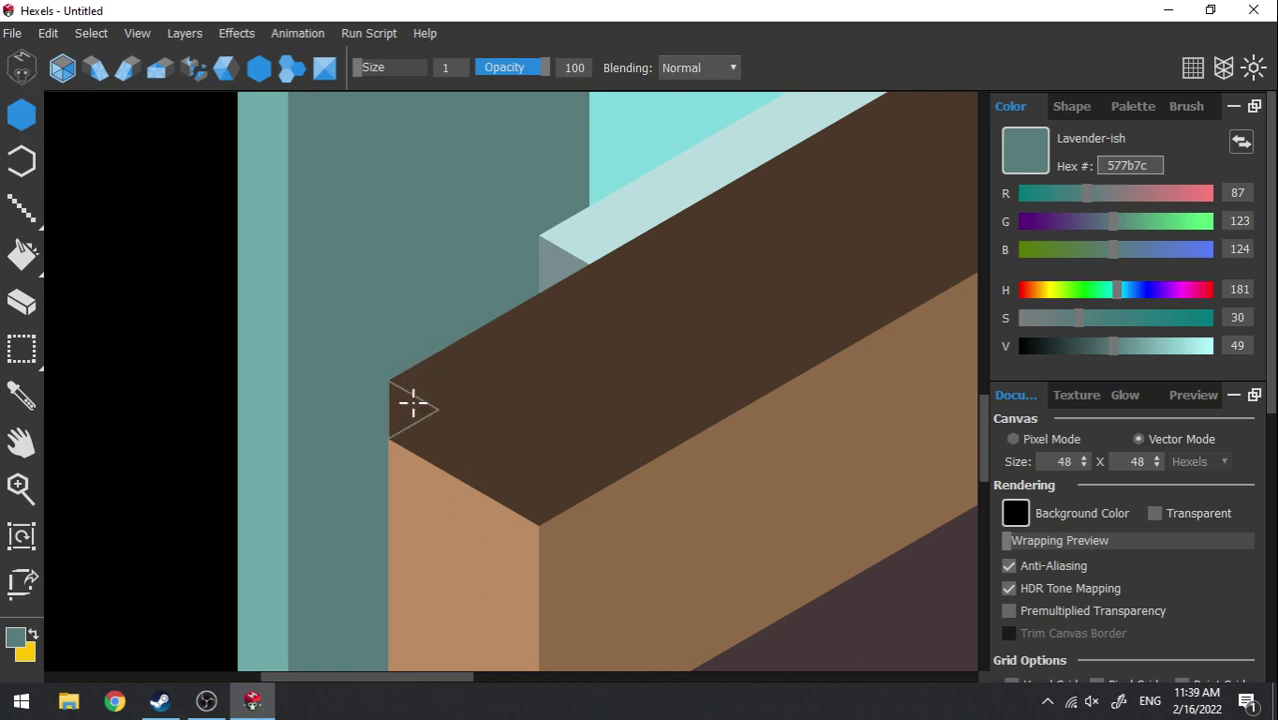
mouse_move(412, 404)
mouse_down()
mouse_move(437, 366)
mouse_move(520, 330)
mouse_up()
scroll(521, 316, down, 4)
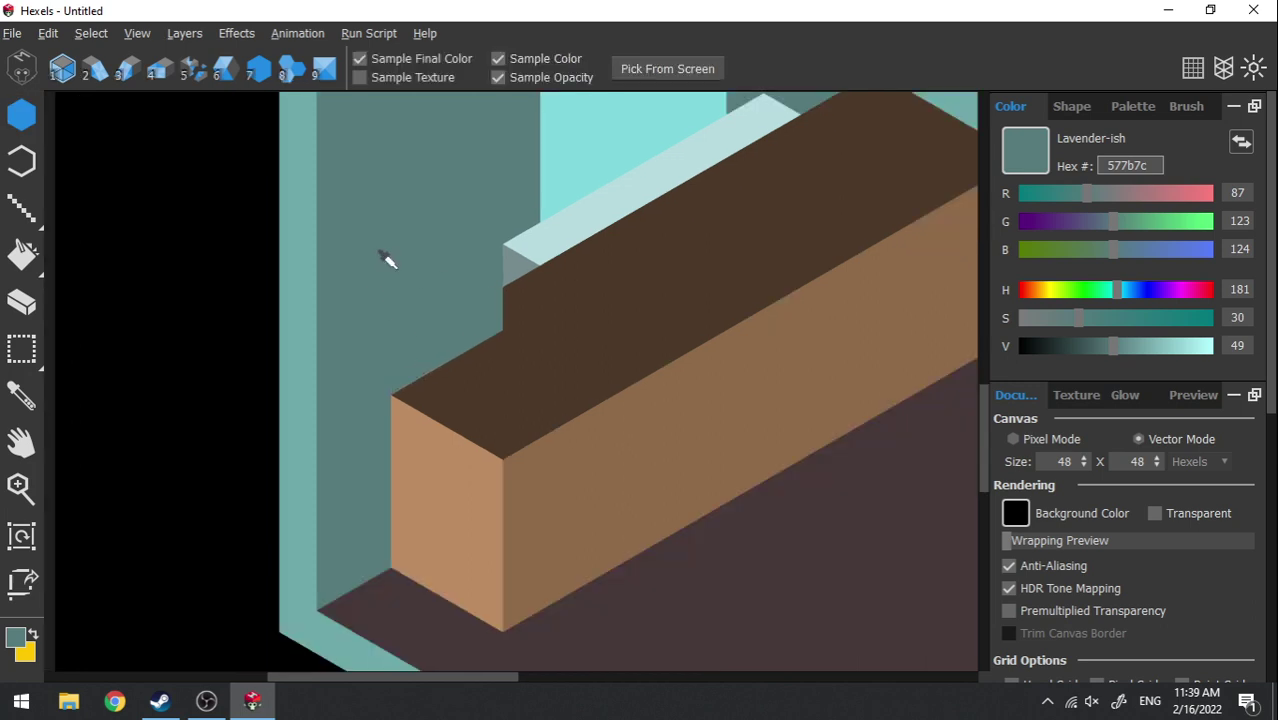
drag(693, 234, 635, 352)
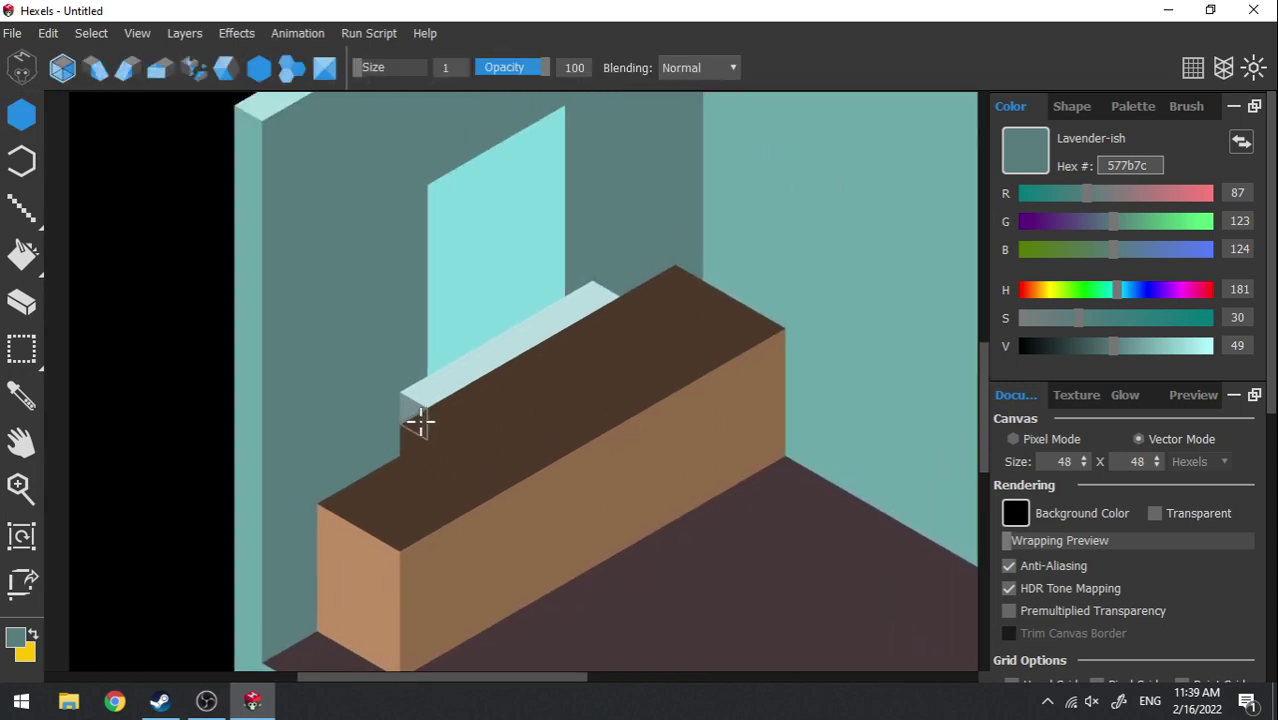
drag(419, 420, 679, 271)
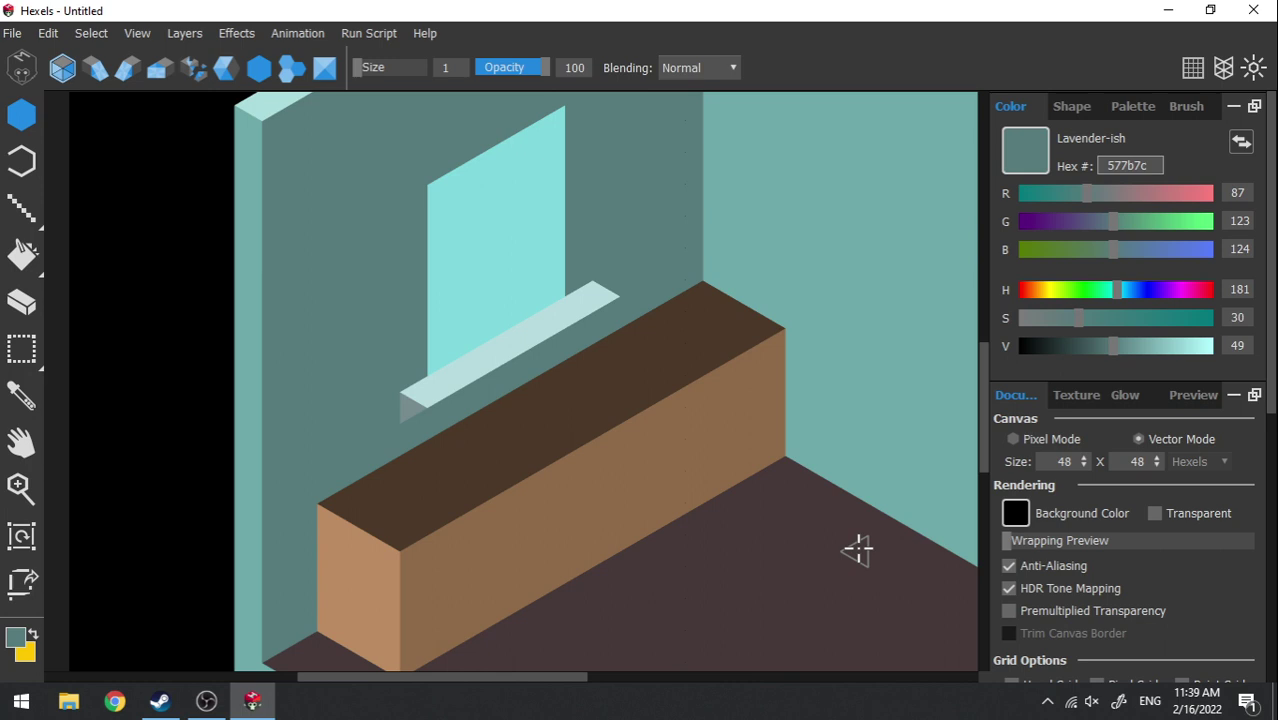
- Try outlining and filling a slanted bc8c63 extension on the box's short end with skewed shapes, and undo it completely
drag(384, 522, 348, 428)
click(95, 67)
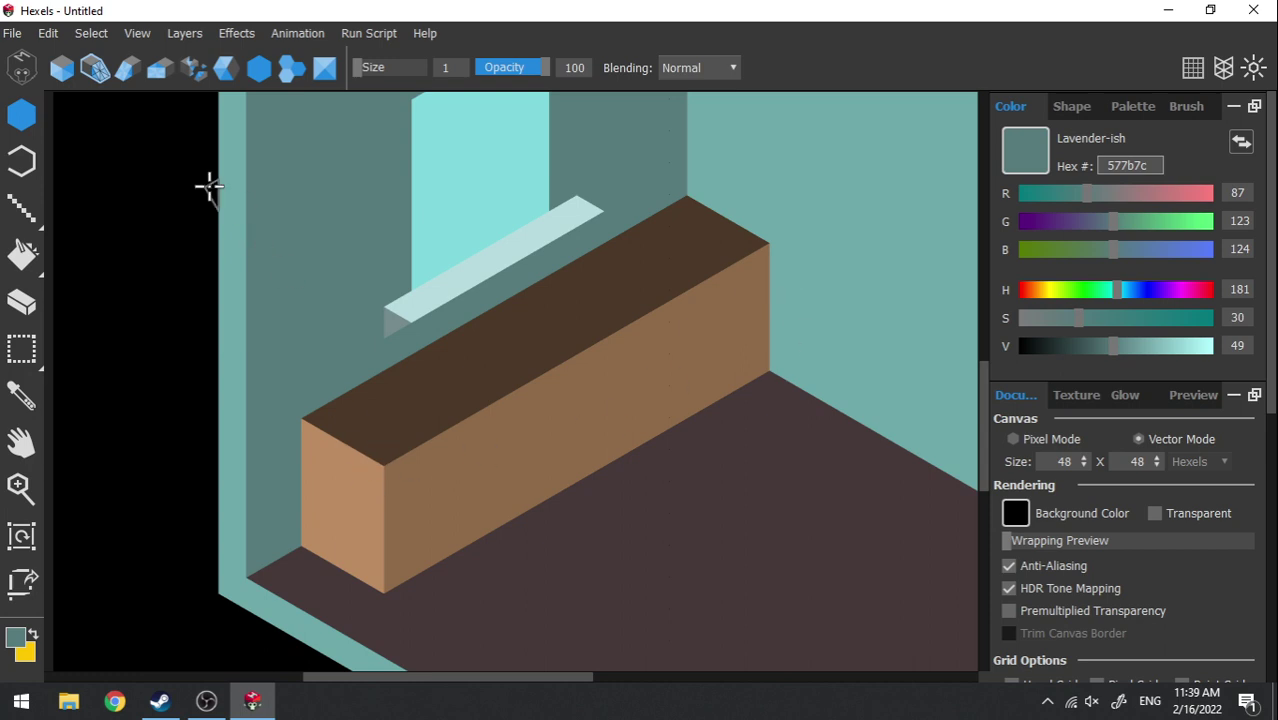
click(127, 67)
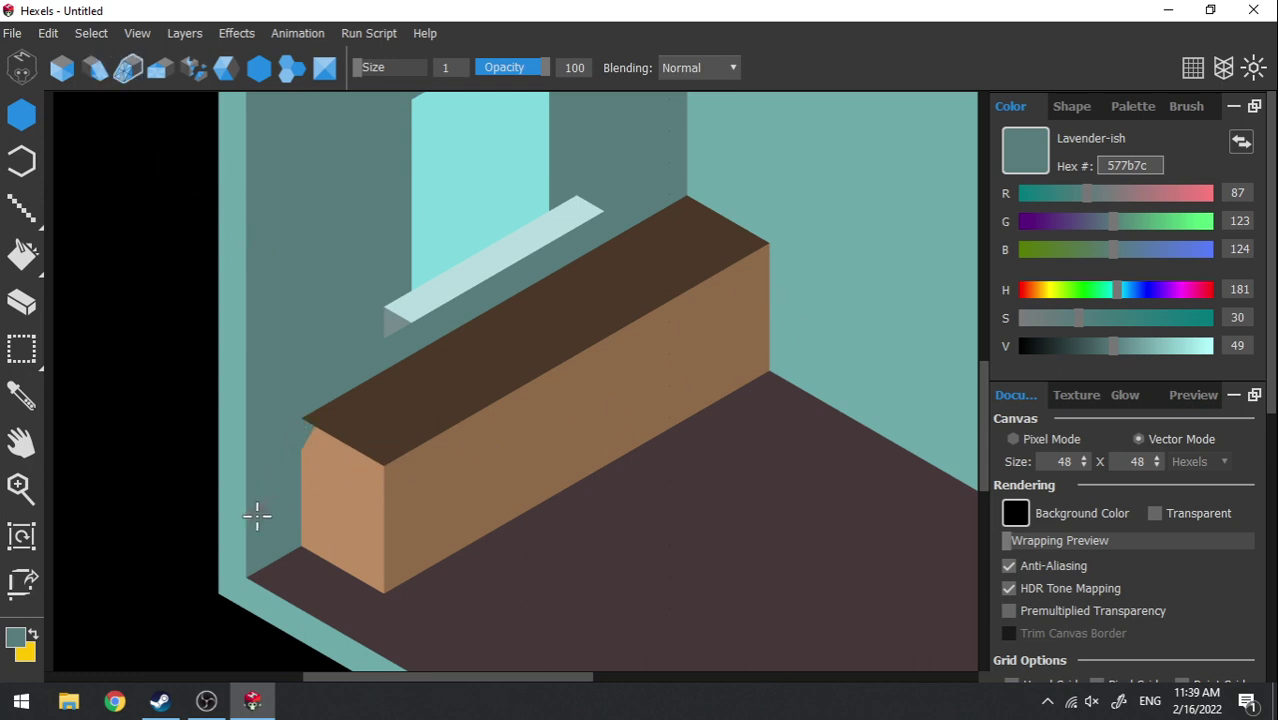
alt+click(300, 436)
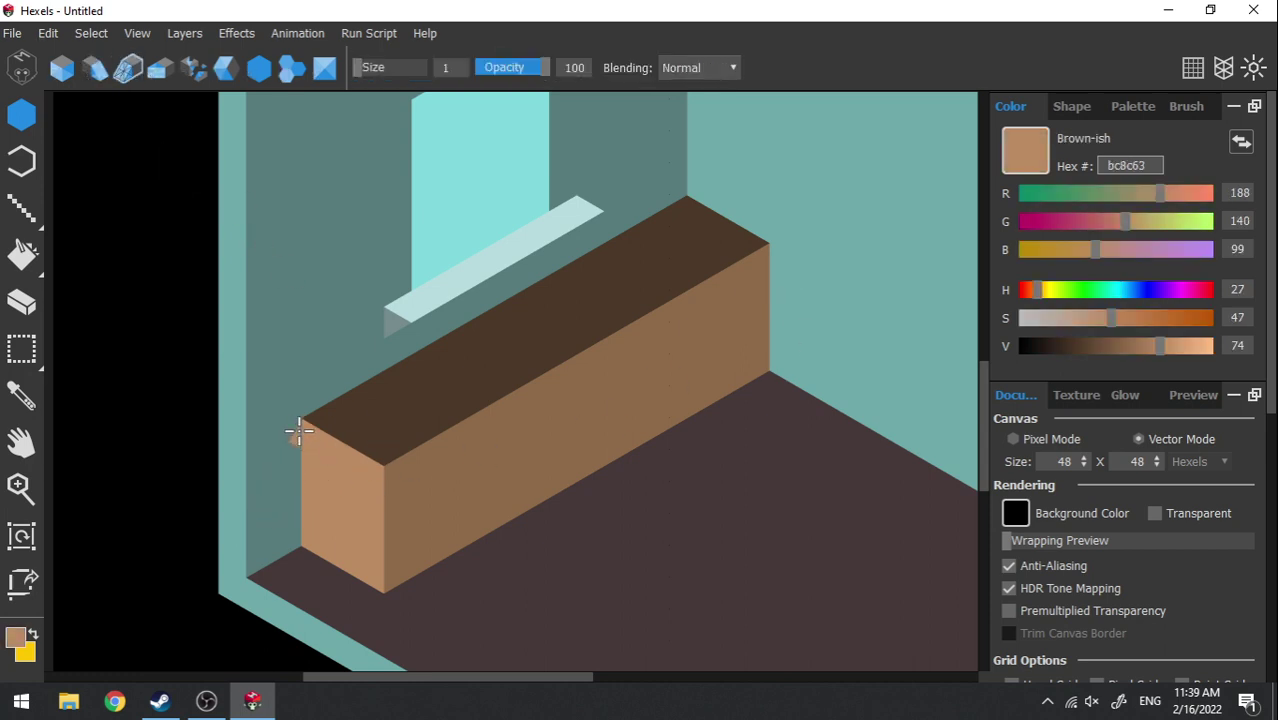
mouse_move(300, 436)
mouse_down()
mouse_move(265, 507)
mouse_move(208, 584)
mouse_up()
mouse_move(322, 553)
mouse_down()
mouse_move(256, 608)
mouse_move(250, 668)
mouse_up()
drag(212, 580, 286, 600)
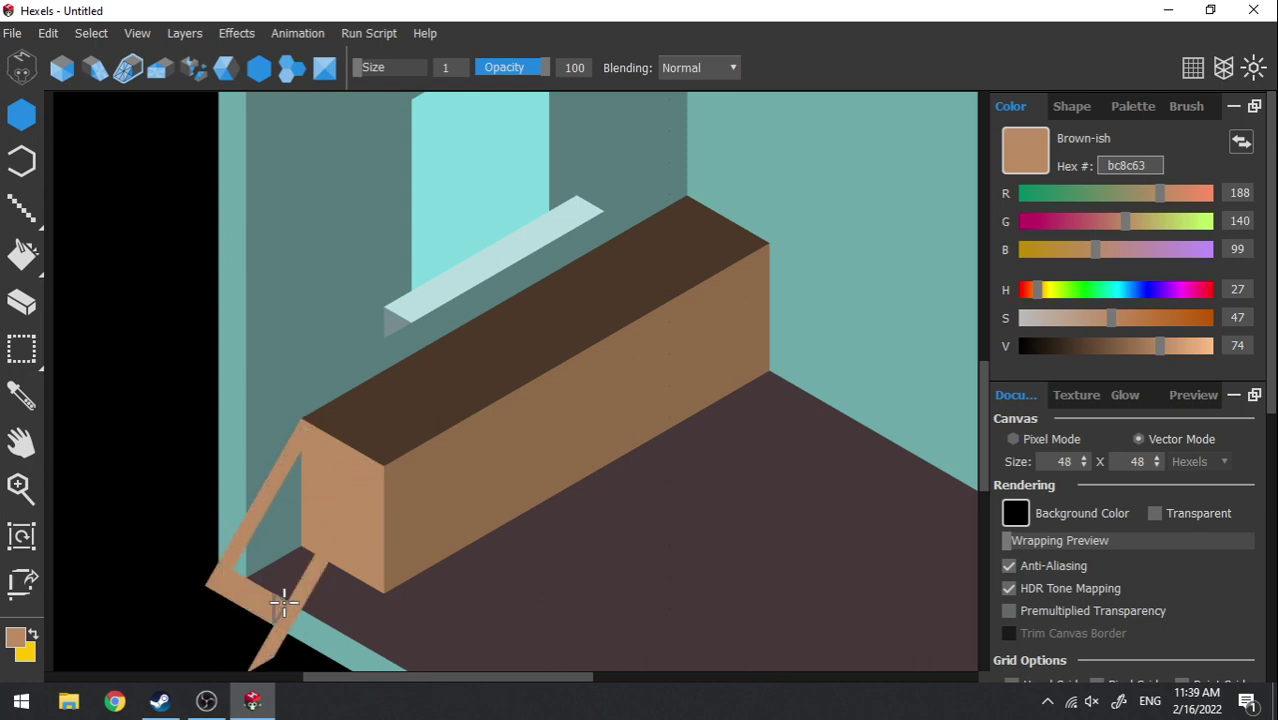
key(f)
click(280, 552)
click(247, 557)
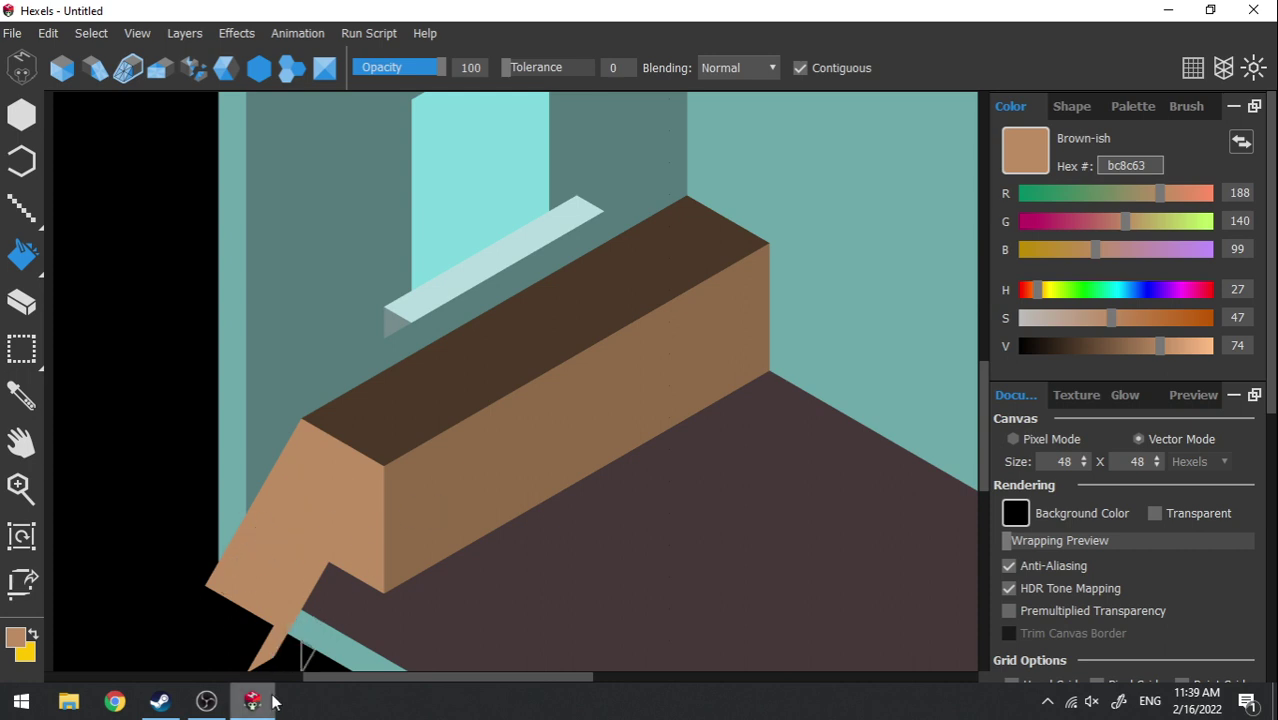
key(ctrl+z)
key(ctrl+z)
key(ctrl+z)
key(ctrl+z)
key(ctrl+z)
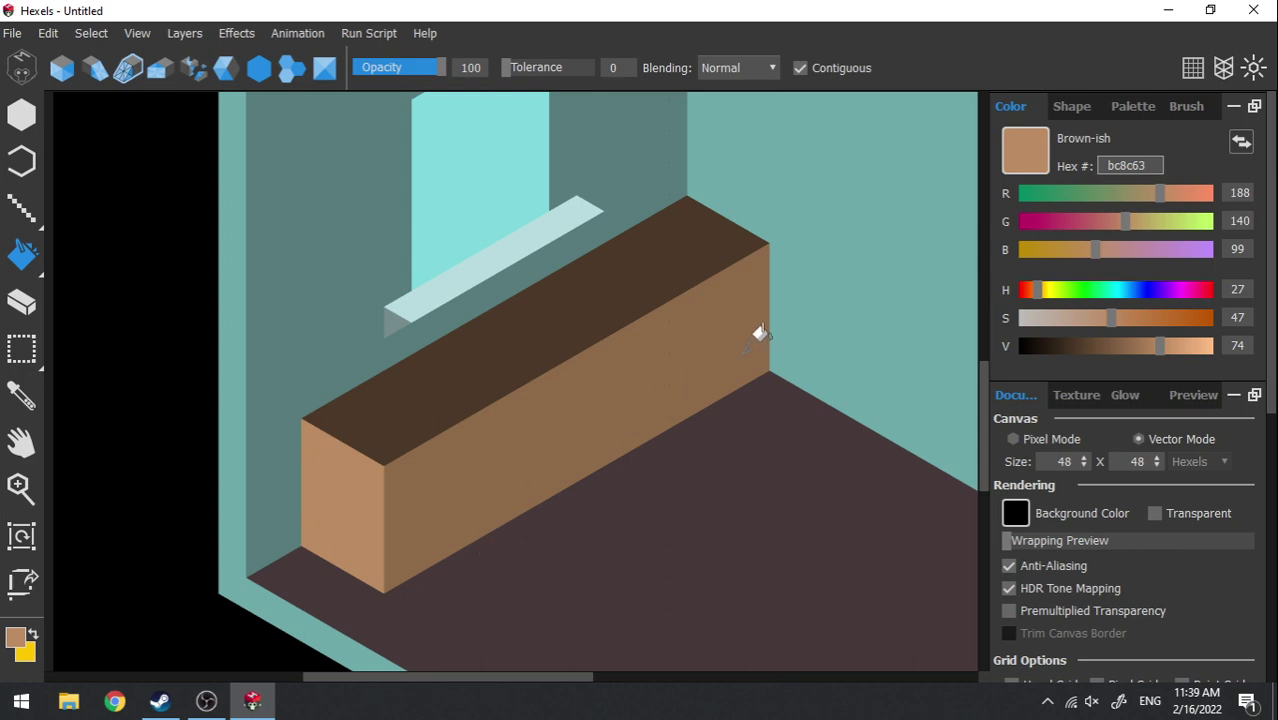
- Cover the window's uppermost row and the entire windowsill with the sampled wall colour 577b7c
drag(756, 301, 685, 407)
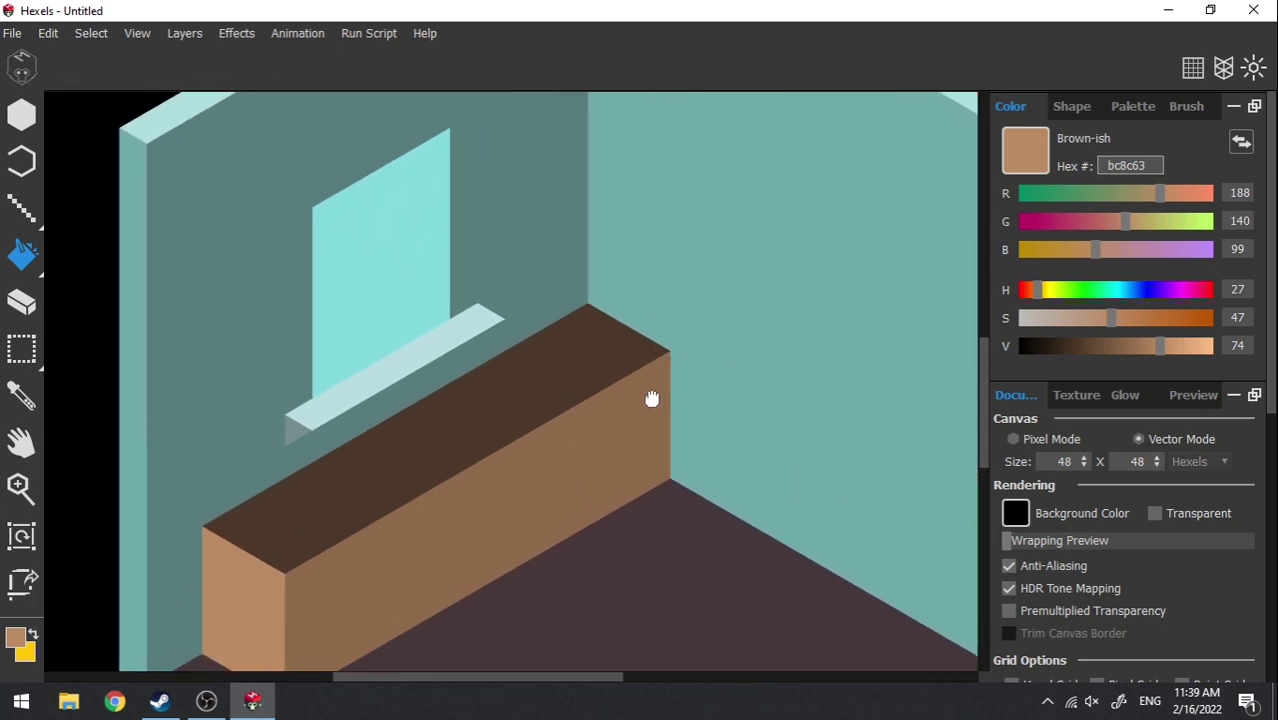
key(f)
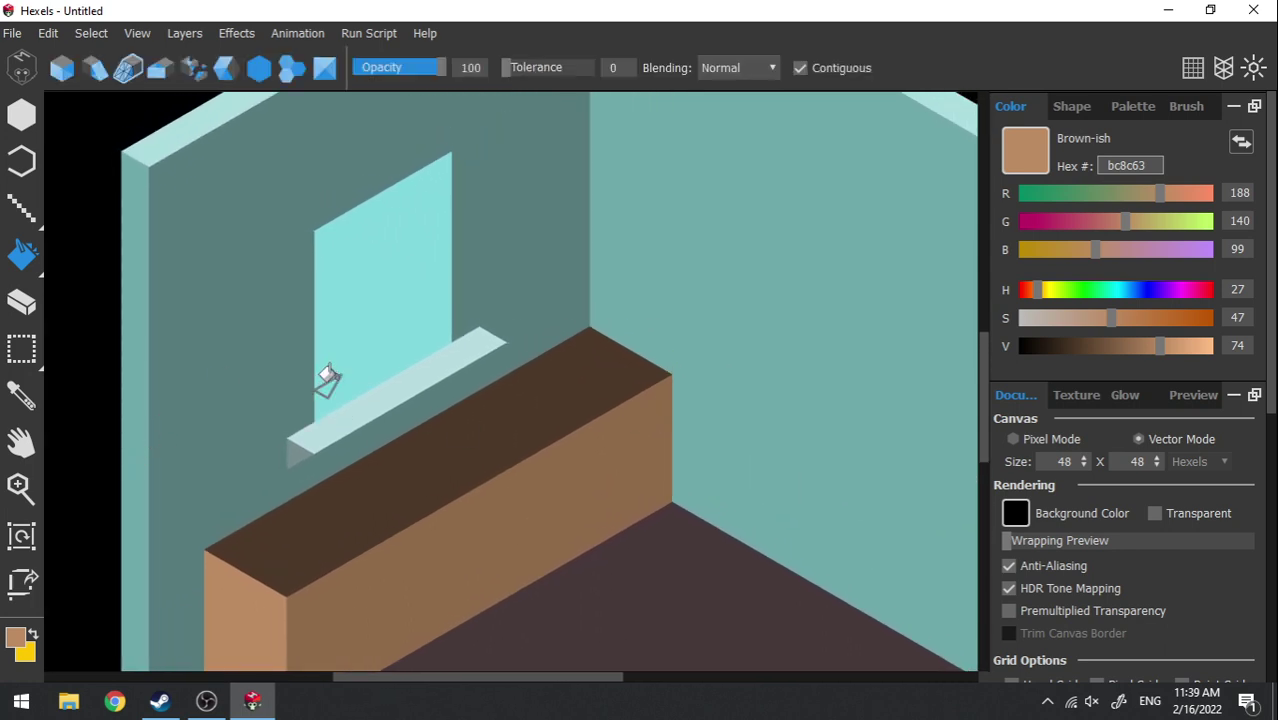
key(b)
alt+click(251, 242)
click(318, 238)
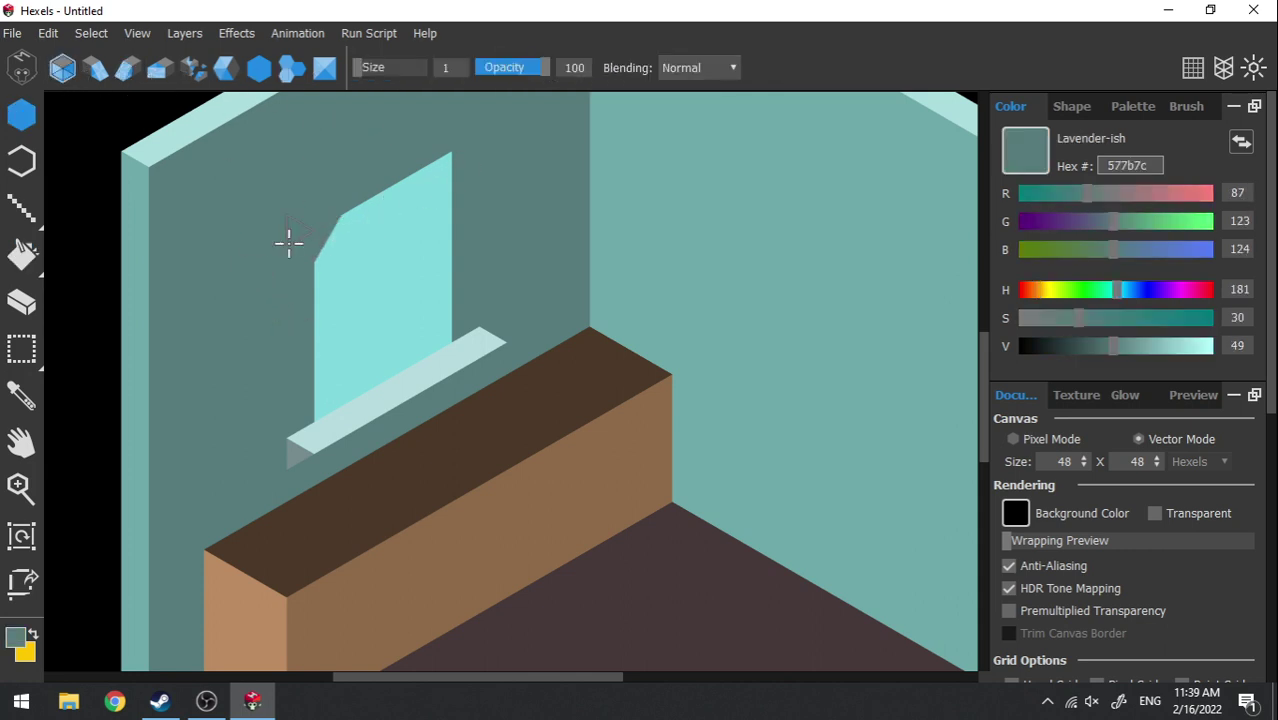
click(401, 182)
mouse_move(300, 450)
mouse_down()
mouse_move(353, 400)
mouse_move(523, 321)
mouse_up()
- Extend the window down to the box's top in 80d9de and trim one more row off its upper edge with wall colour 577b7c
alt+click(357, 365)
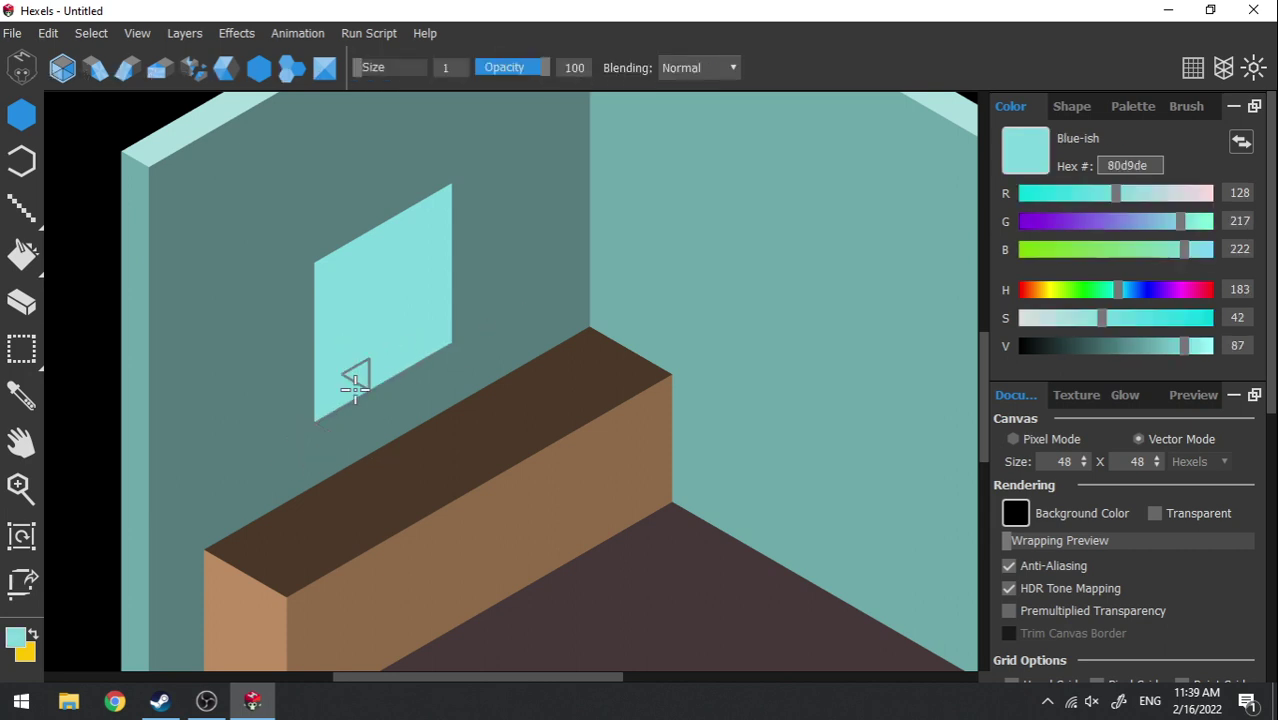
mouse_move(336, 428)
mouse_down()
mouse_move(454, 352)
mouse_move(444, 396)
mouse_move(329, 432)
mouse_move(331, 462)
mouse_move(471, 354)
mouse_up()
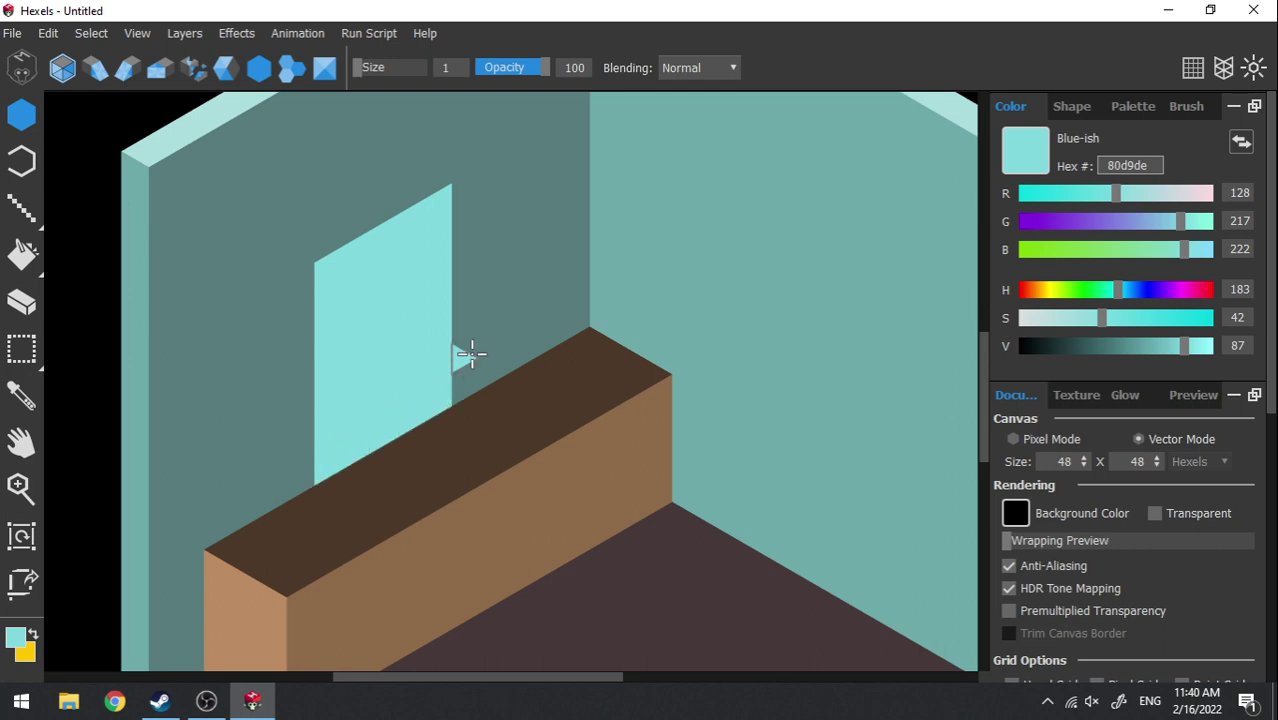
alt+click(476, 295)
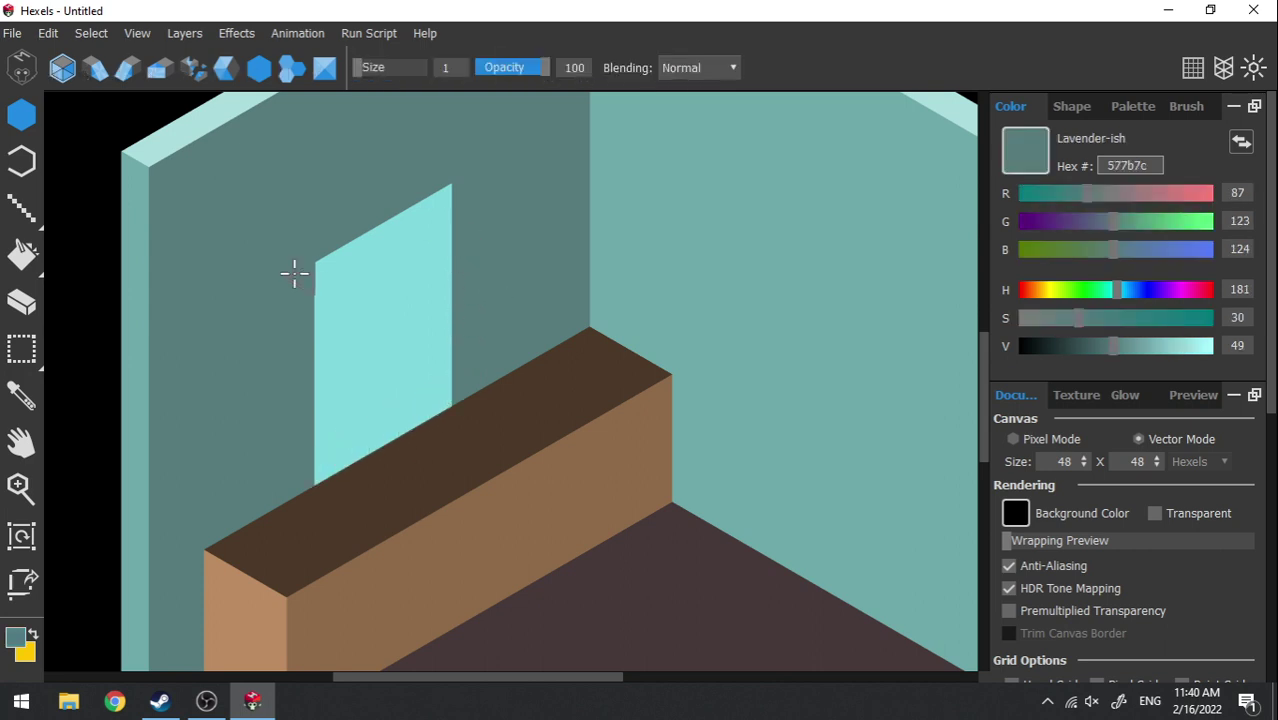
drag(288, 277, 468, 180)
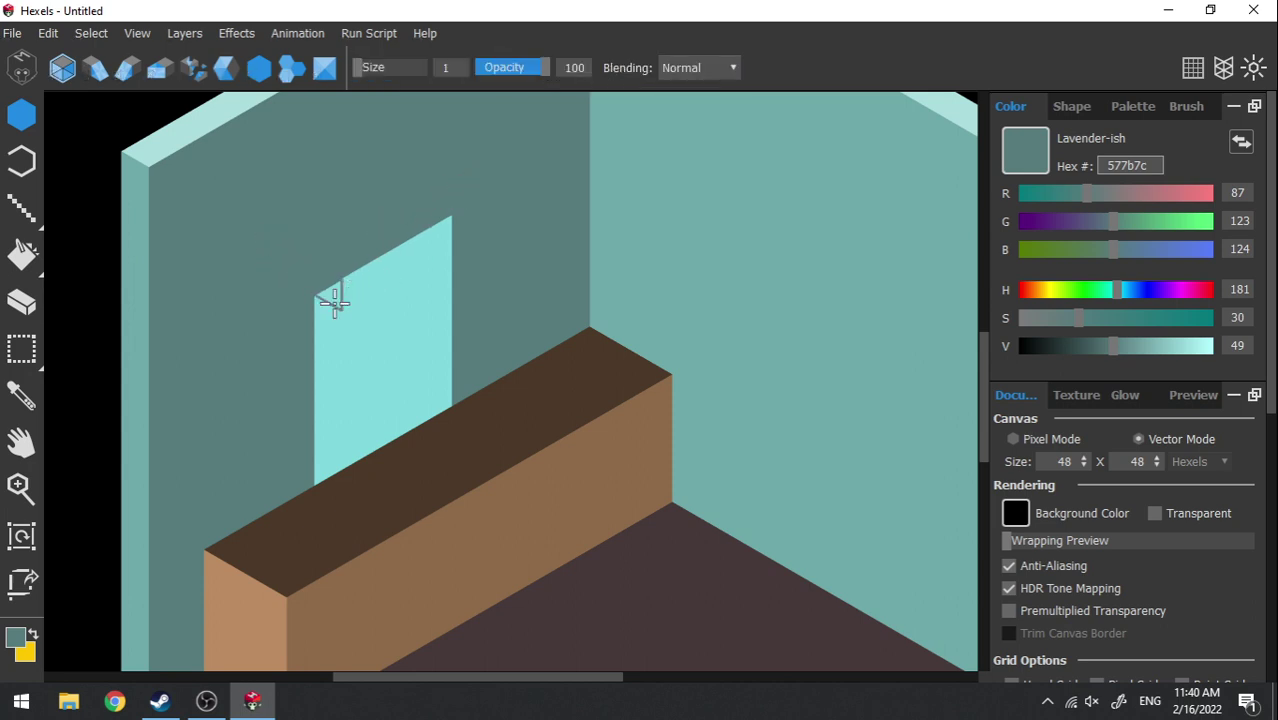
scroll(405, 390, down, 3)
scroll(405, 390, up, 3)
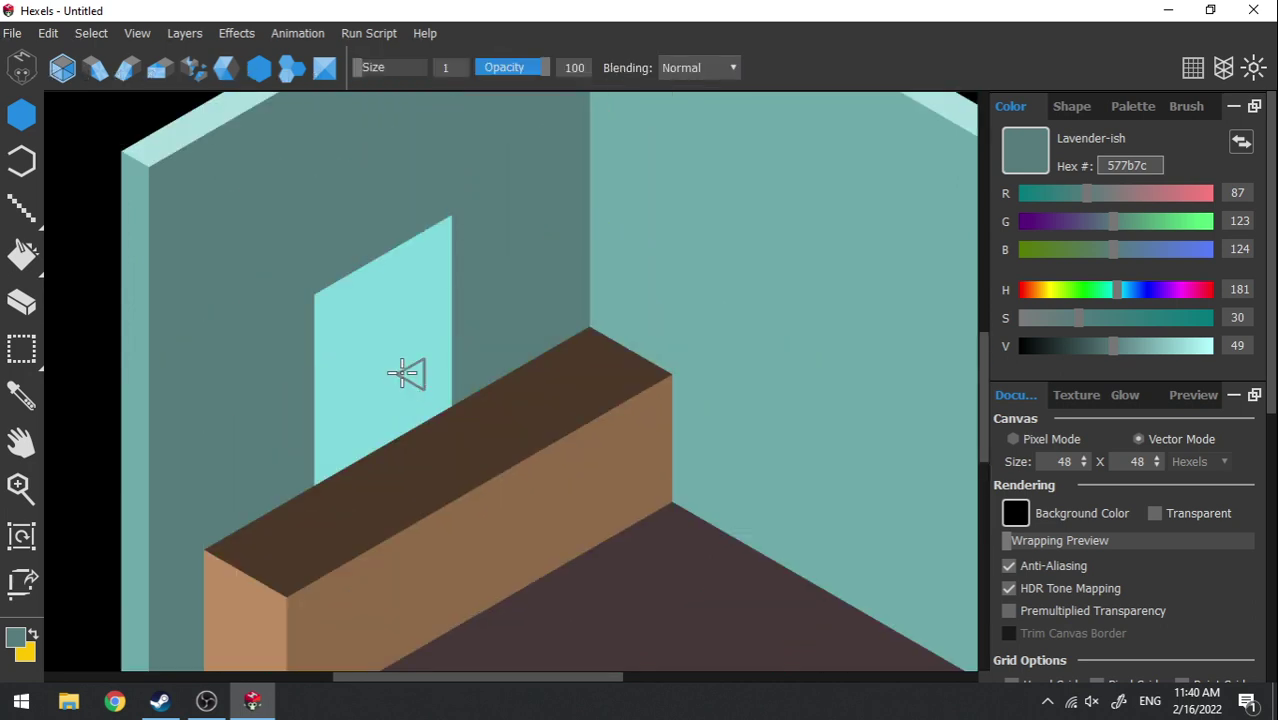
- Mix a pale blue aeedf9 with hue 189 and value 98, and fill the window pane with it
click(1119, 291)
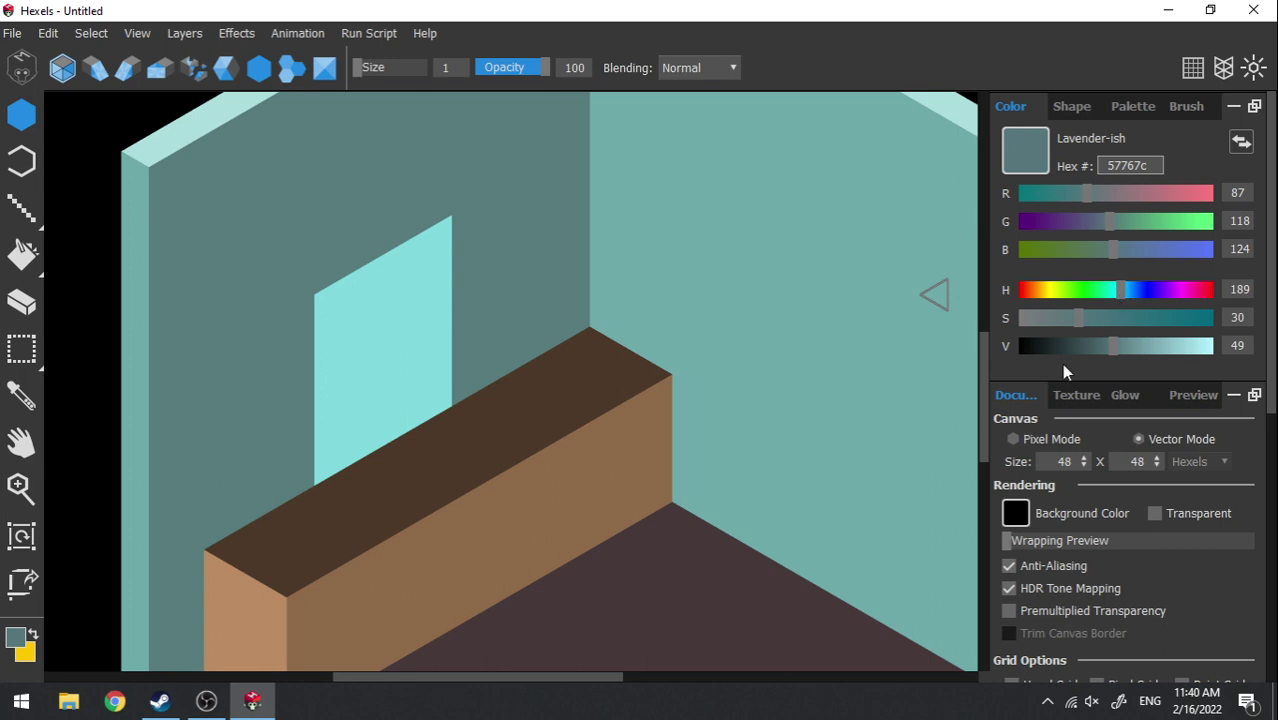
drag(1145, 346, 1205, 347)
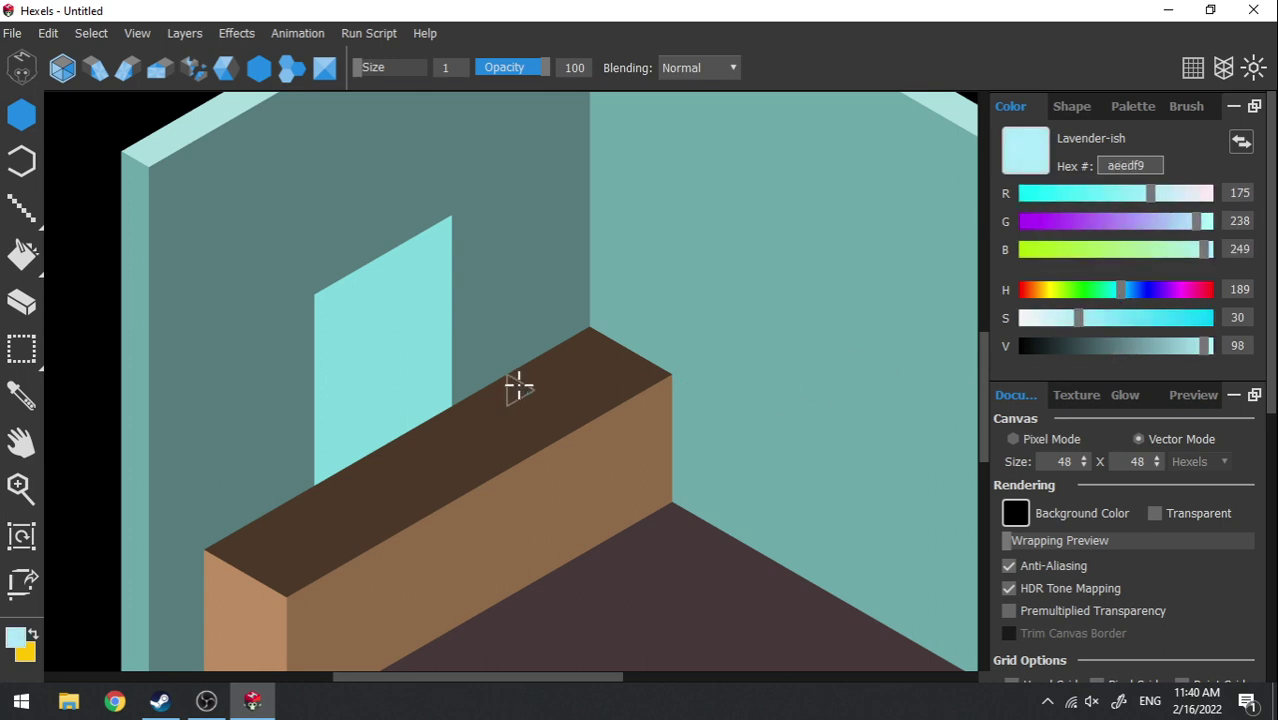
key(g)
click(405, 357)
scroll(535, 375, down, 3)
scroll(537, 376, down, 3)
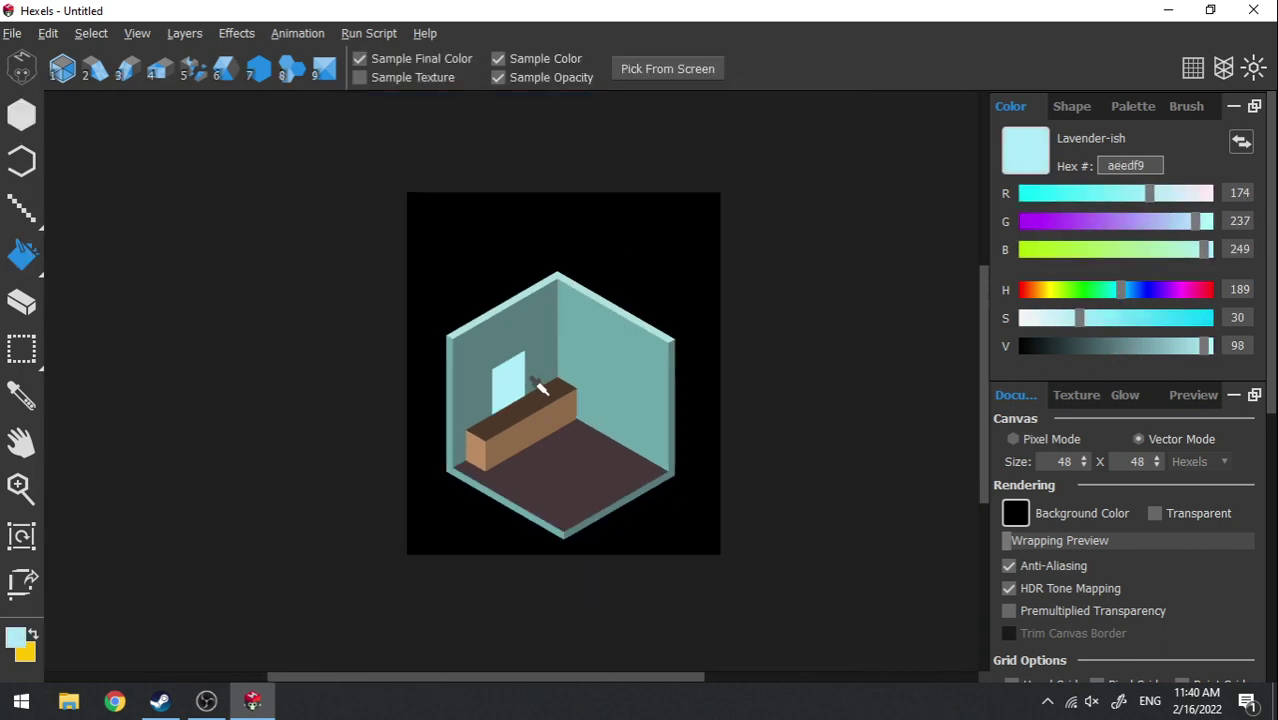
- Draw a one-column vertical reveal inside the window's edge nearest the room's corner, down to the box, in the sampled teal 6ea9aa
scroll(478, 420, up, 8)
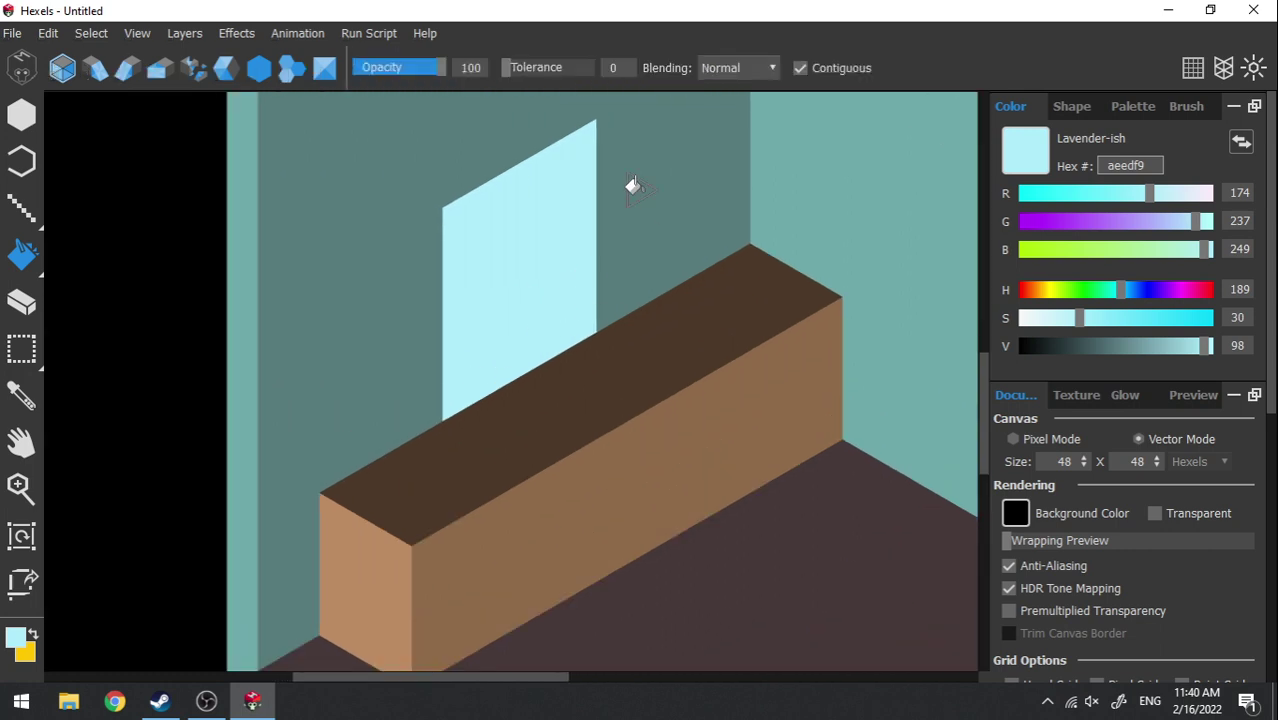
drag(617, 214, 608, 240)
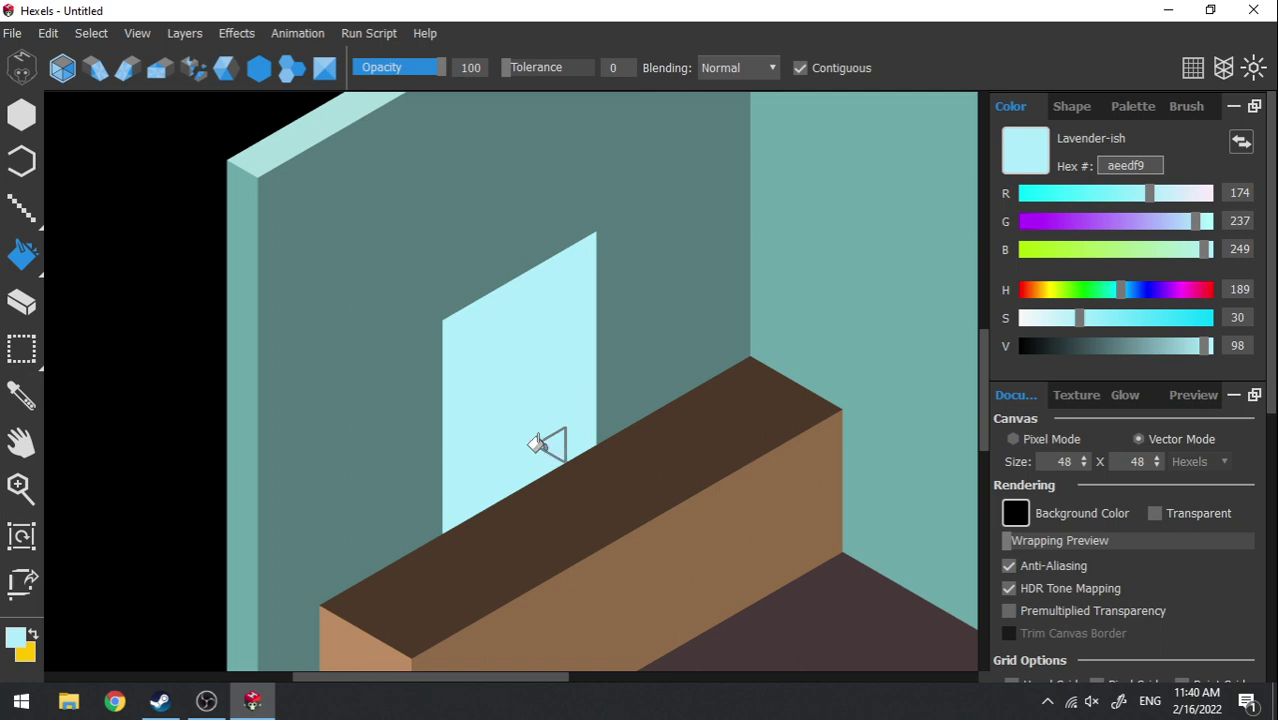
alt+click(234, 285)
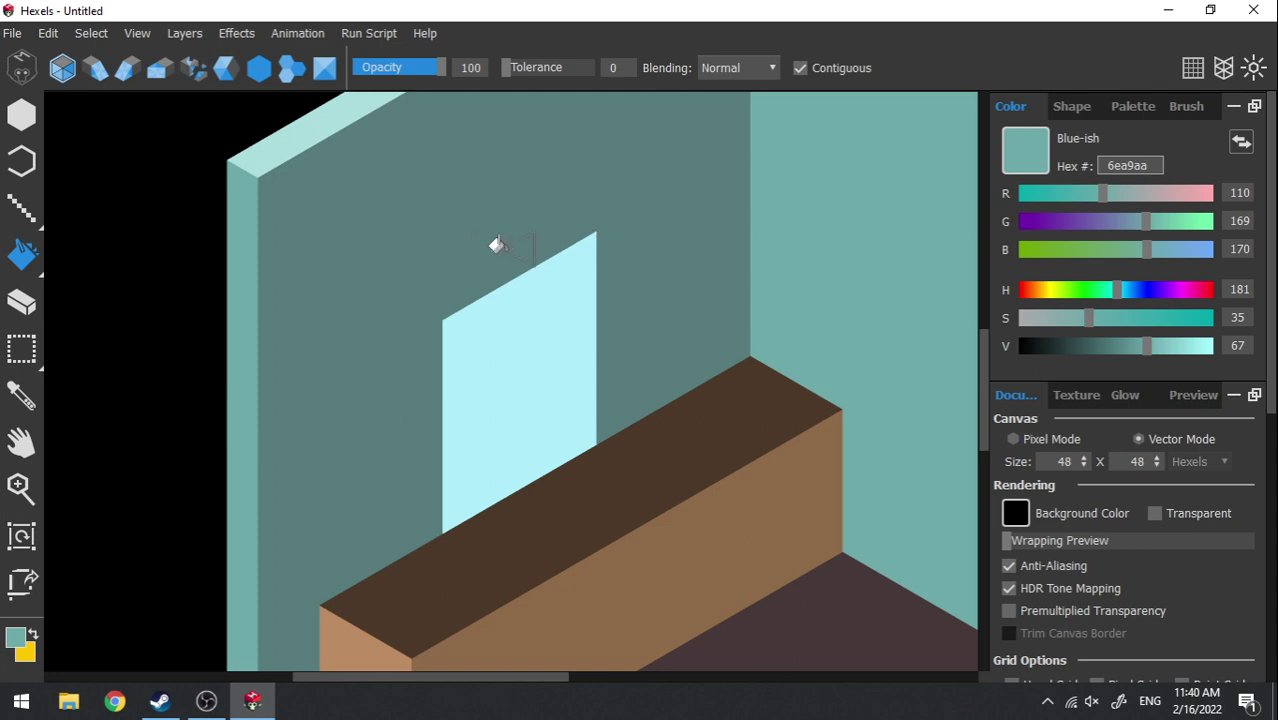
key(l)
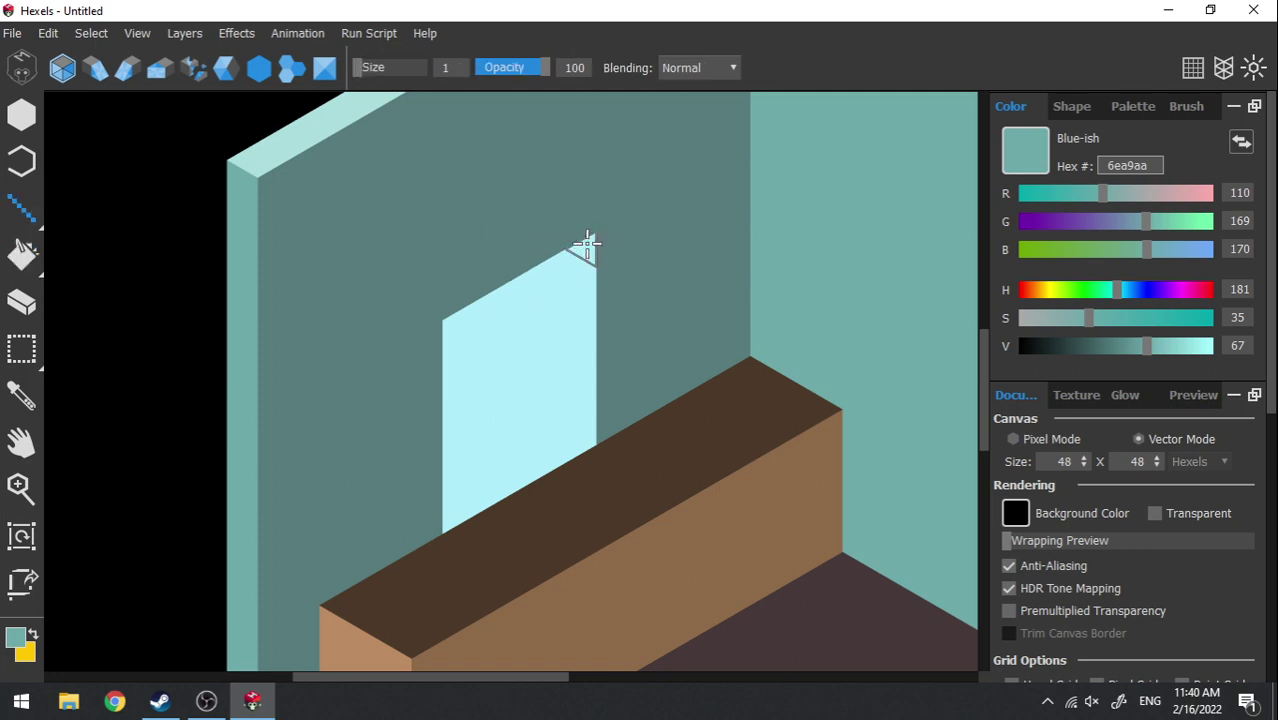
click(583, 252)
drag(584, 322, 574, 447)
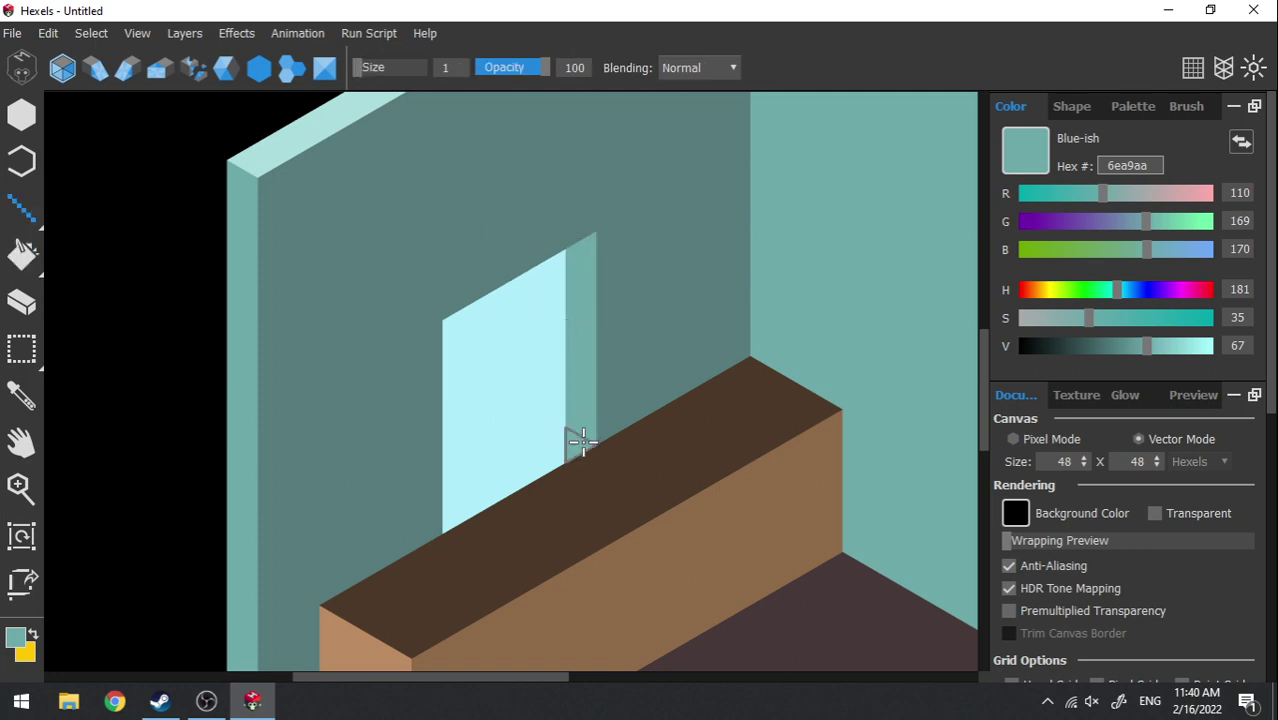